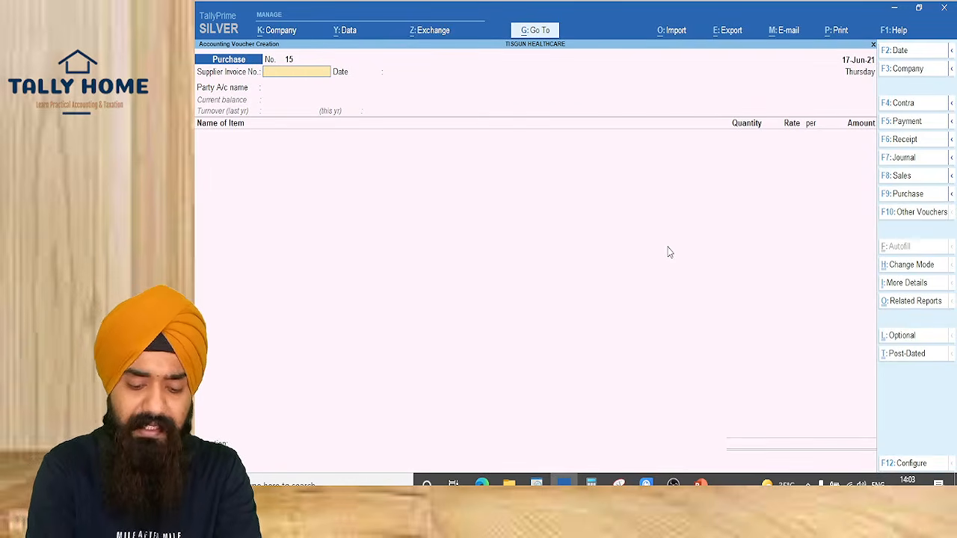
Date the Purchase voucher 1-Jul-21 and move past the supplier invoice number
{"action": "key", "text": "F9"}
{"action": "key", "text": "Return"}
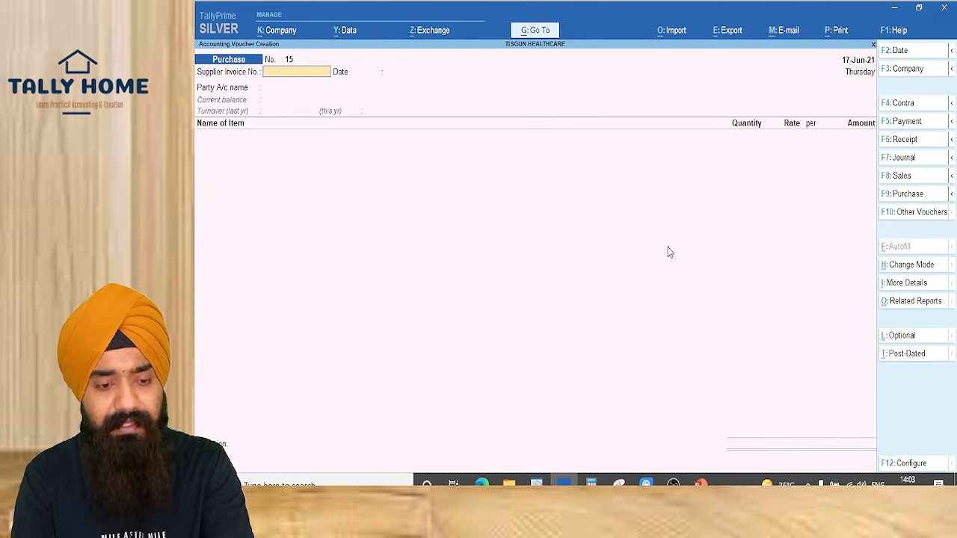
{"action": "key", "text": "F2"}
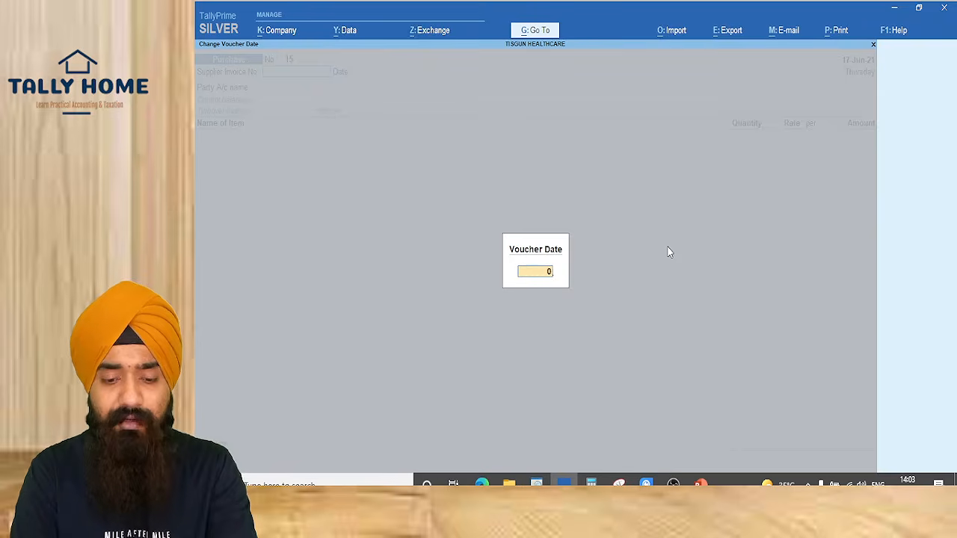
{"action": "type", "text": "01.72021"}
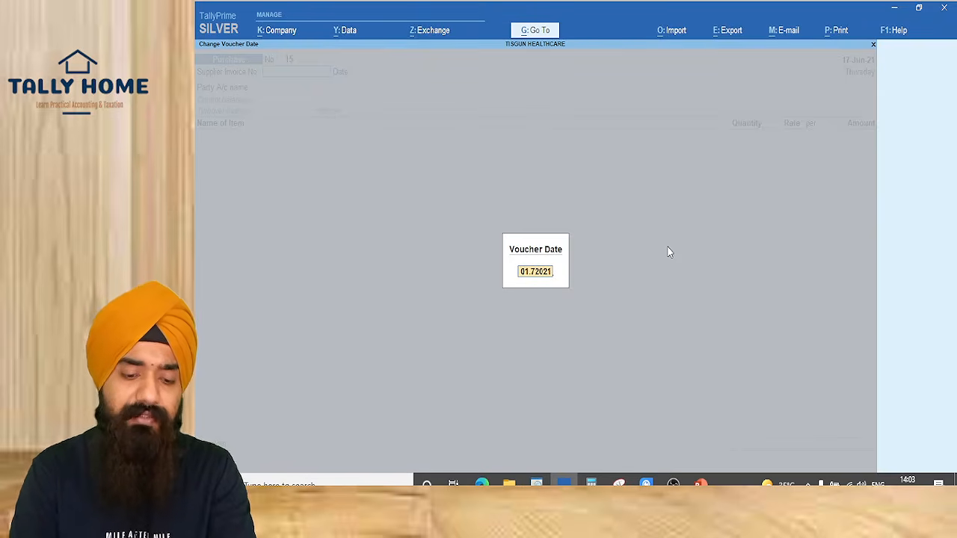
{"action": "key", "text": "BackSpace"}
{"action": "key", "text": "BackSpace"}
{"action": "key", "text": "BackSpace"}
{"action": "key", "text": "BackSpace"}
{"action": "type", "text": ".2021"}
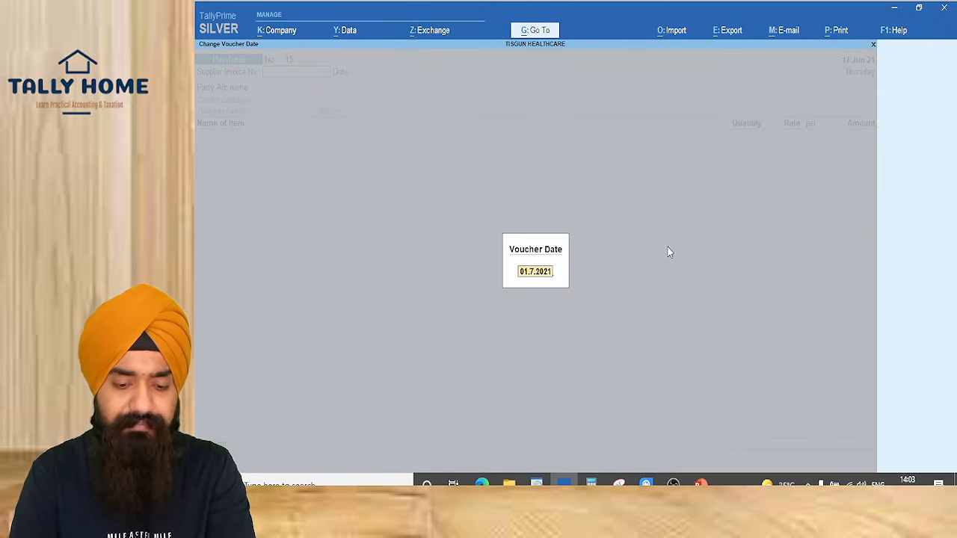
{"action": "key", "text": "Return"}
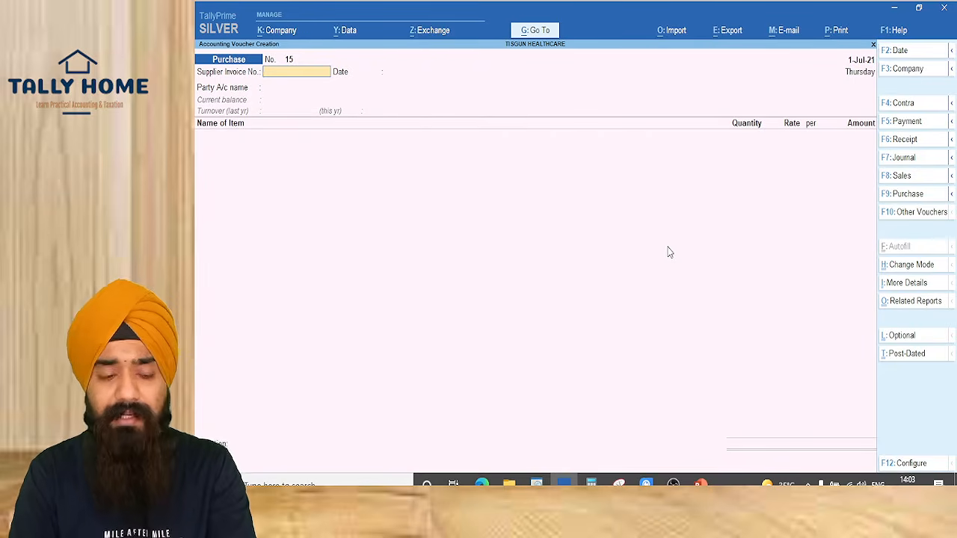
{"action": "key", "text": "Return"}
{"action": "key", "text": "Return"}
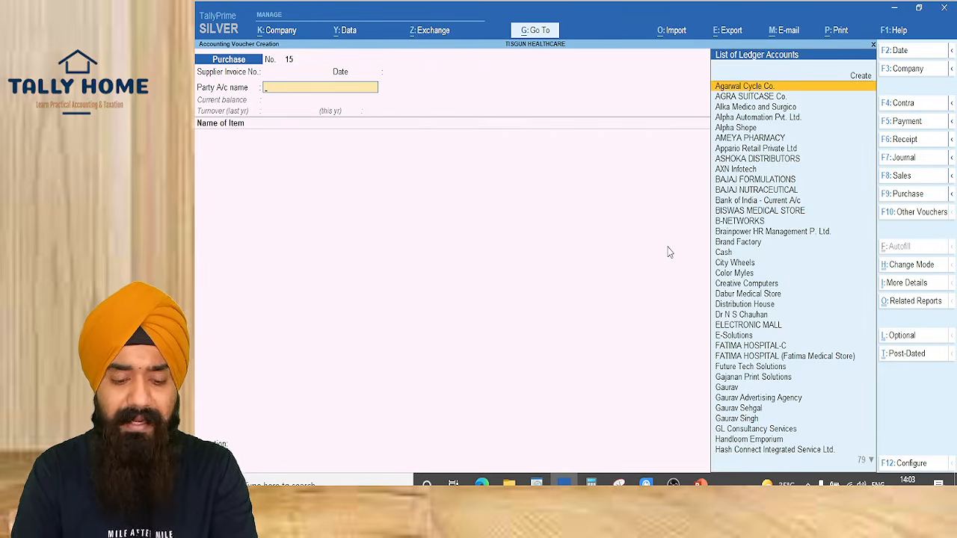
{"action": "type", "text": "tul"}
{"action": "key", "text": "Return"}
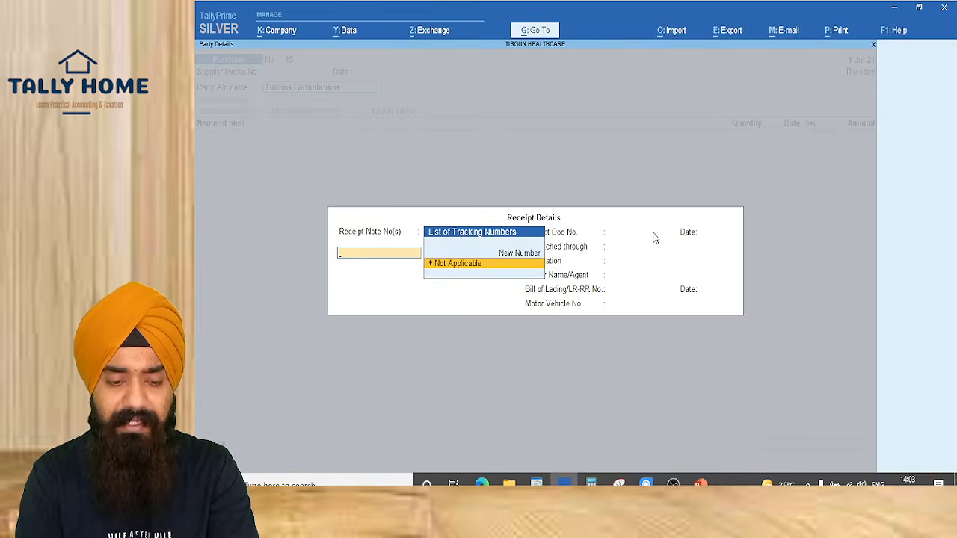
Create party ledger ABC & CO. under Sundry Creditors with bill-by-bill balances set to Yes
{"action": "key", "text": "Escape"}
{"action": "key", "text": "alt+c"}
{"action": "type", "text": "ABC"}
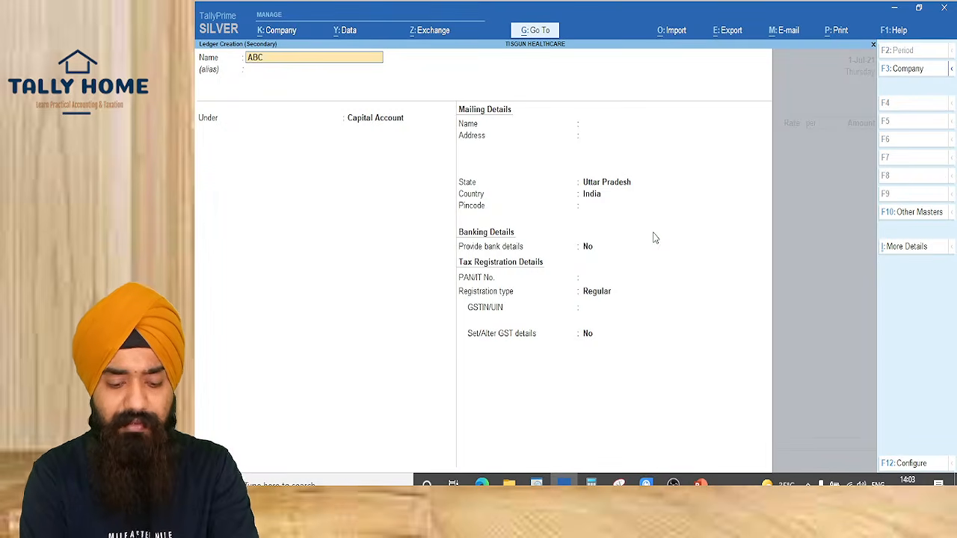
{"action": "type", "text": " & CO."}
{"action": "key", "text": "Return"}
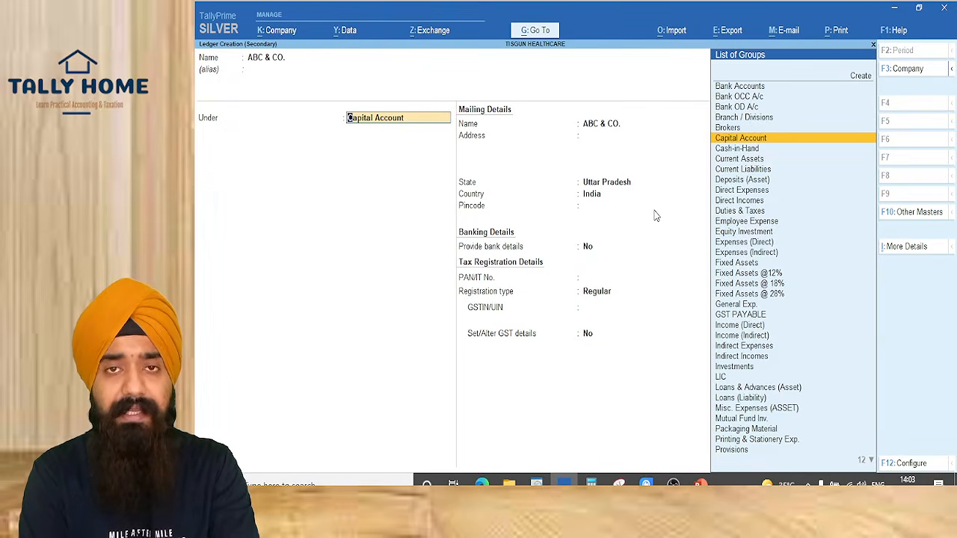
{"action": "type", "text": "SUNDR"}
{"action": "key", "text": "Return"}
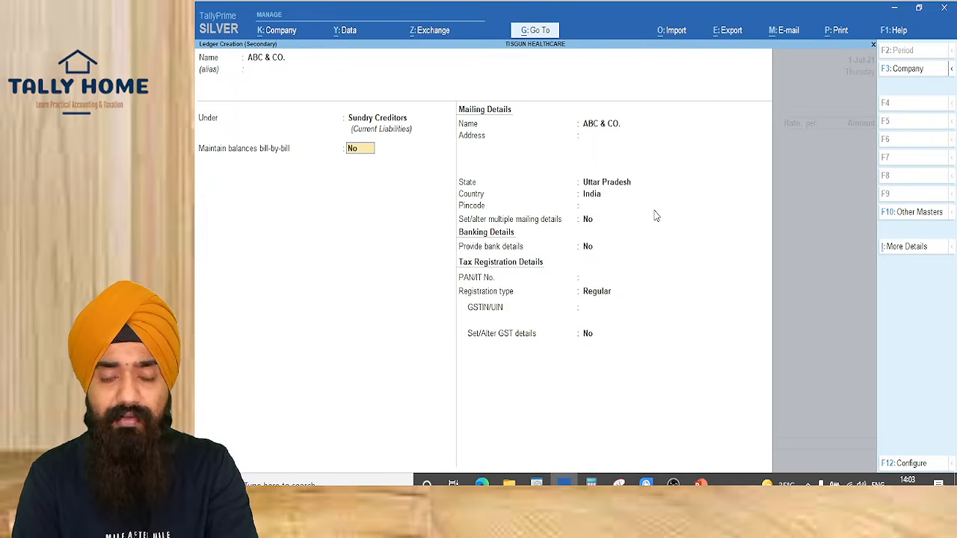
{"action": "type", "text": "Y"}
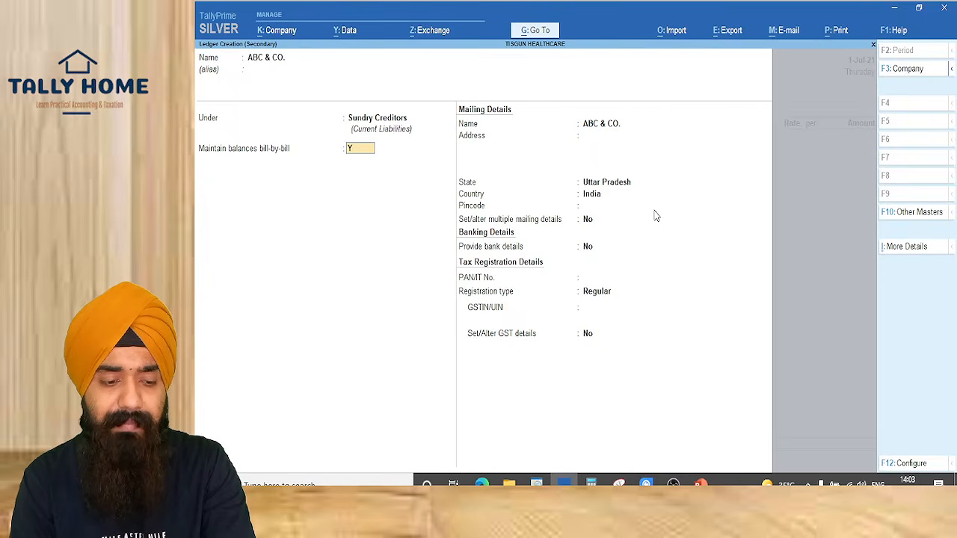
{"action": "key", "text": "Return"}
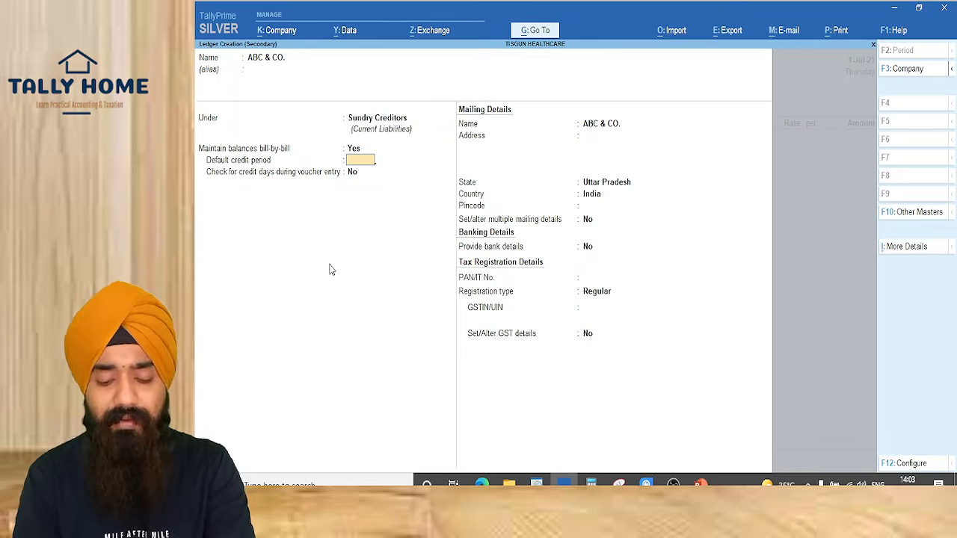
{"action": "key", "text": "F11"}
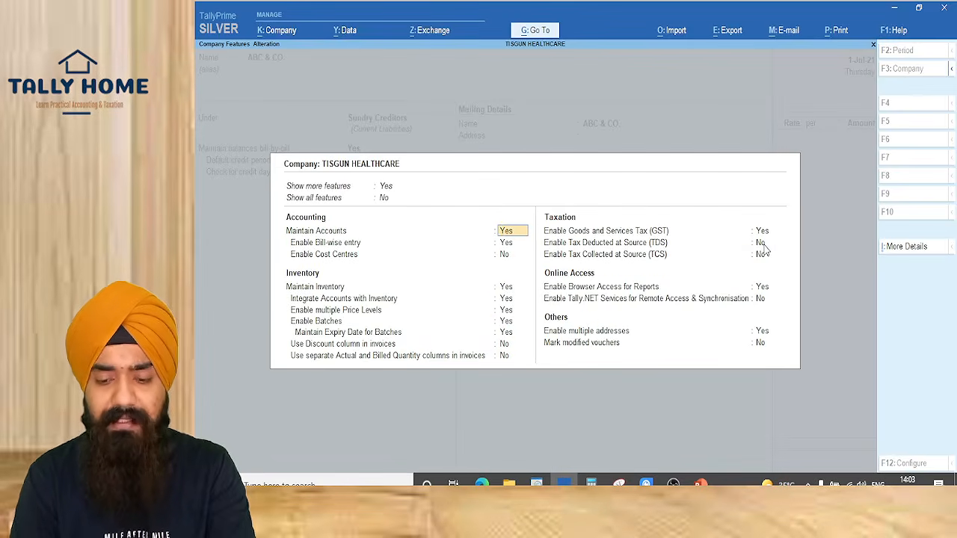
Enable TDS in Company Features with the company's TAN and Individual/HUF deductor type
{"action": "left_click", "coordinate": [763, 245]}
{"action": "key", "text": "y"}
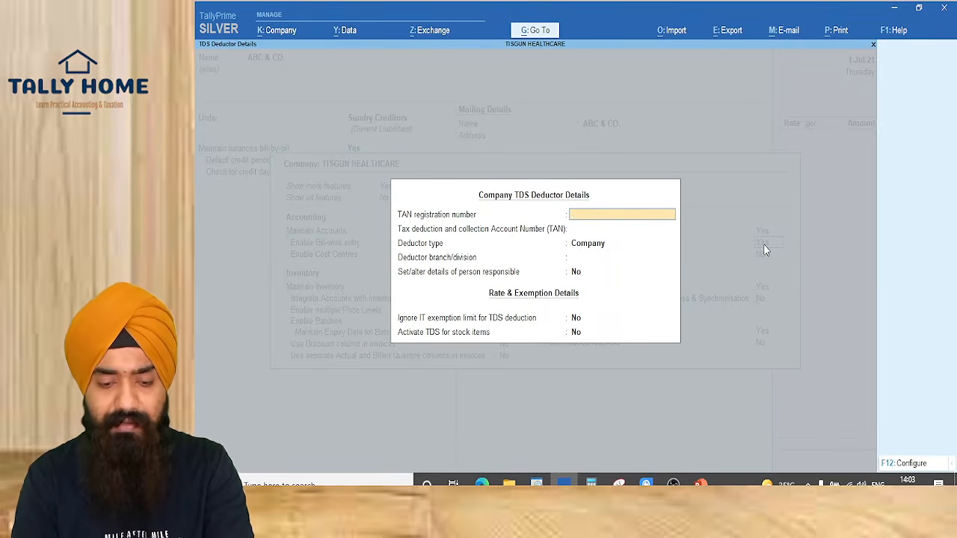
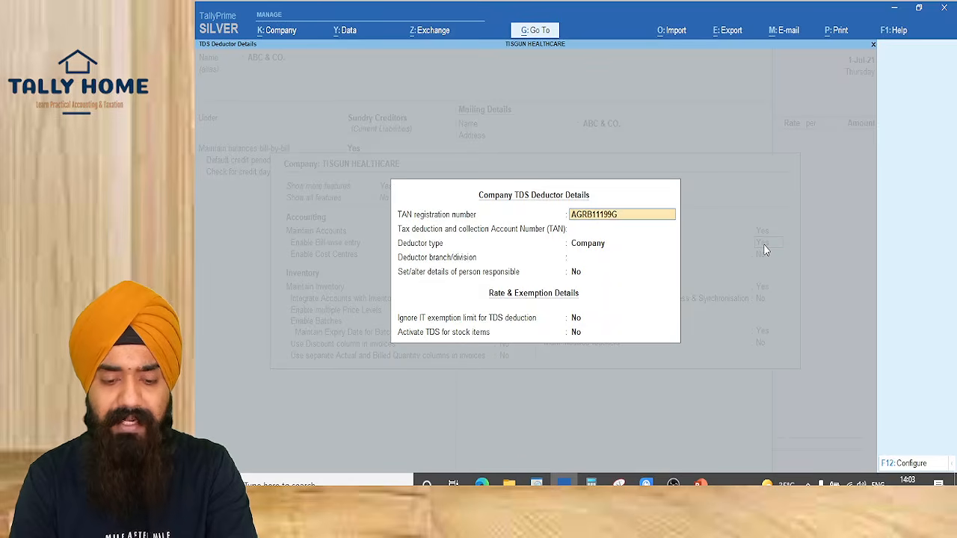
{"action": "key", "text": "Return"}
{"action": "key", "text": "Return"}
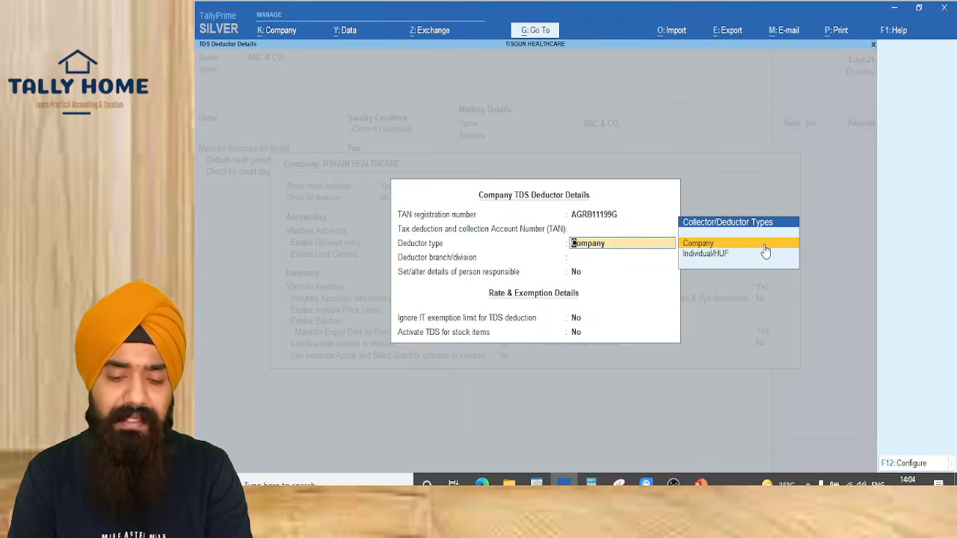
{"action": "key", "text": "Down"}
{"action": "key", "text": "Return"}
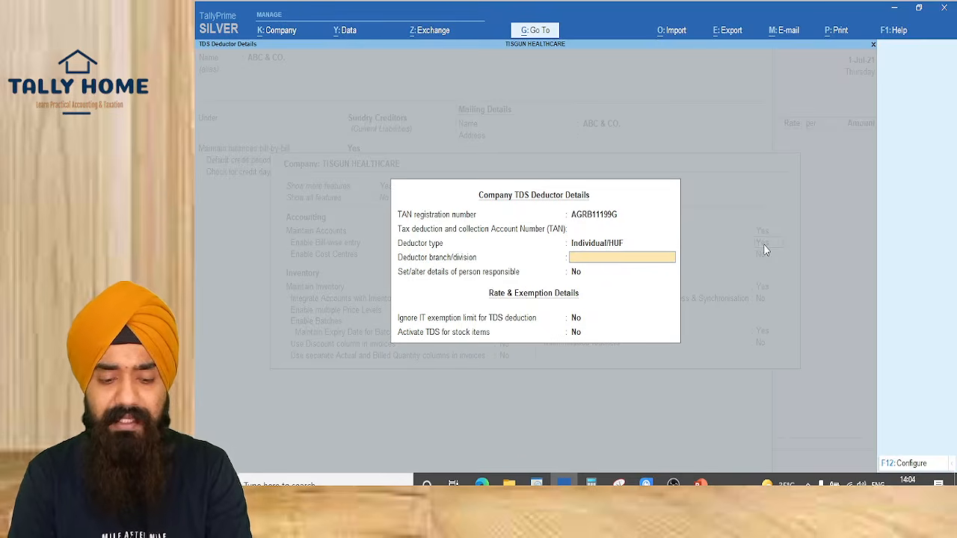
{"action": "key", "text": "Return"}
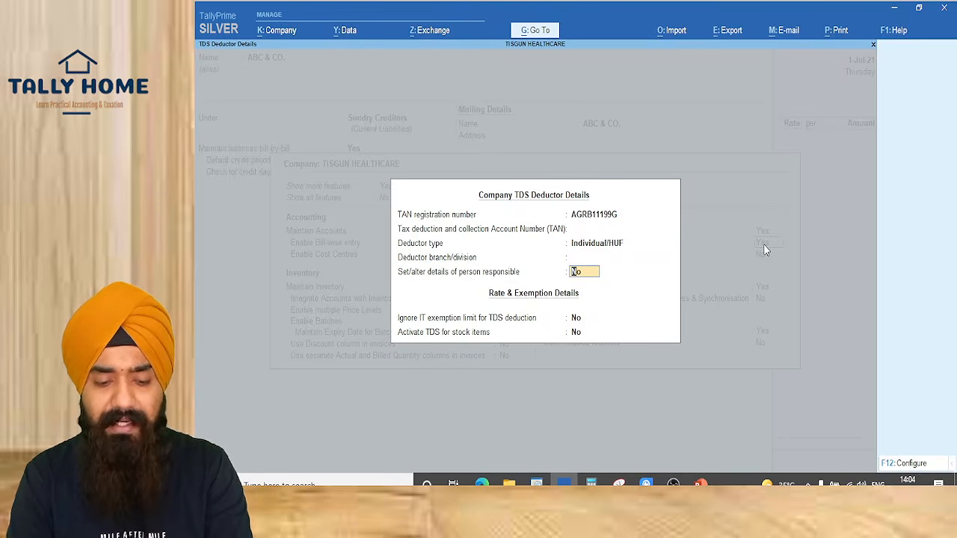
{"action": "key", "text": "Return"}
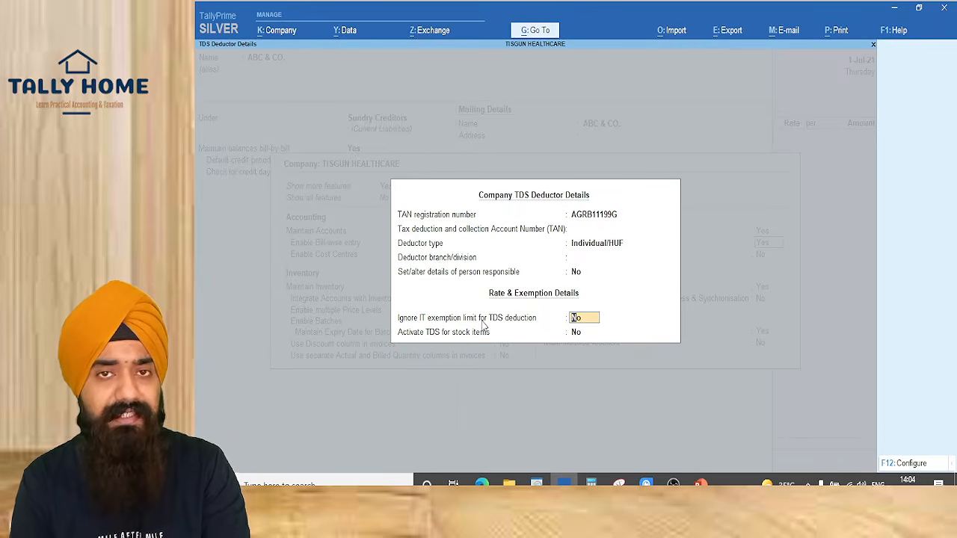
{"action": "key", "text": "Return"}
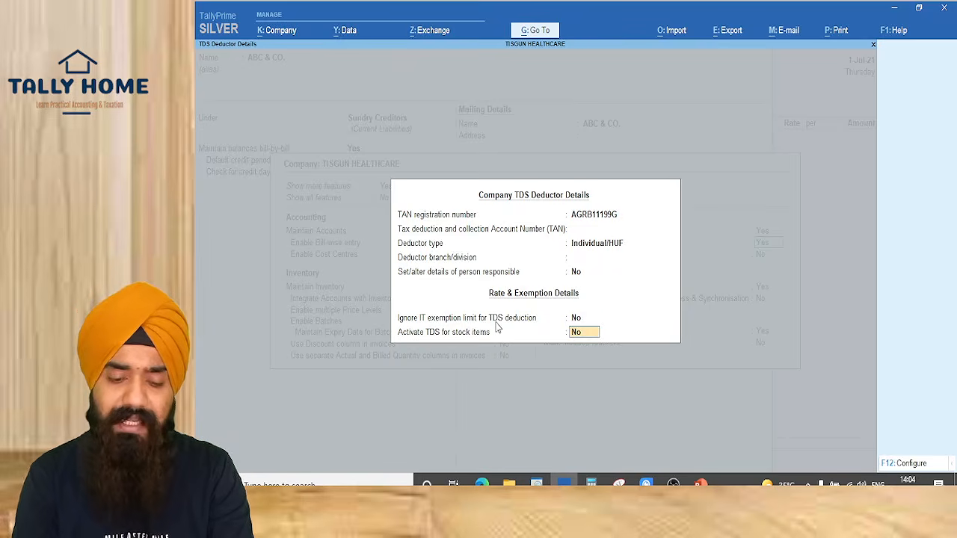
{"action": "key", "text": "Return"}
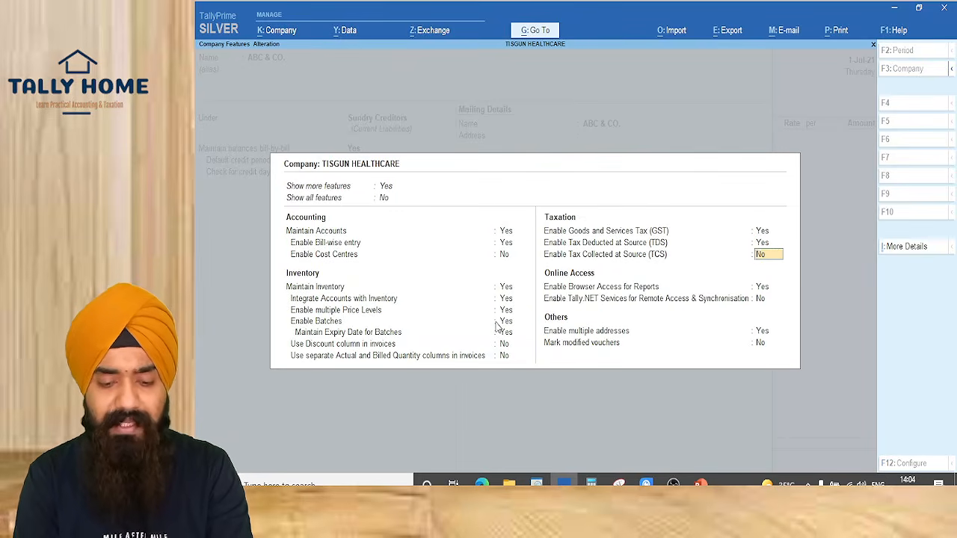
{"action": "key", "text": "ctrl"}
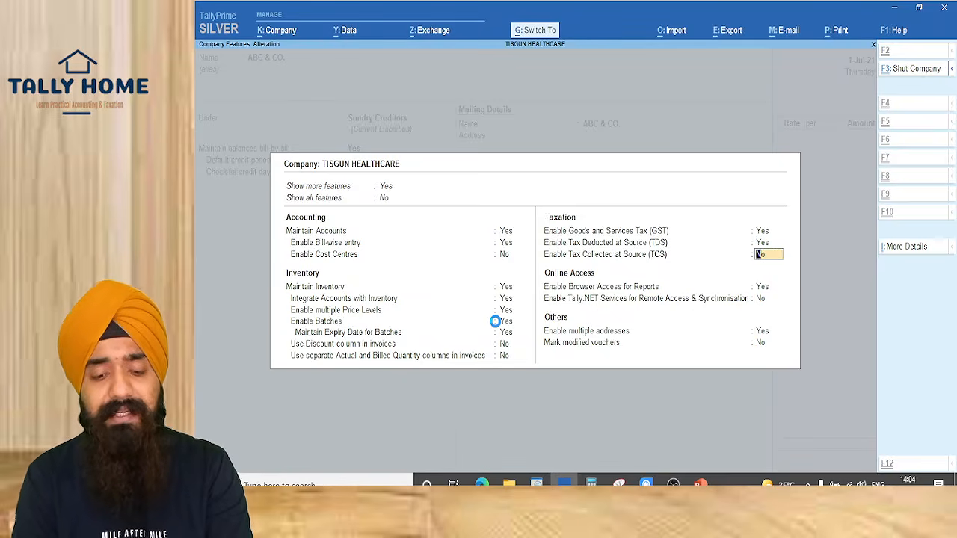
{"action": "key", "text": "ctrl+a"}
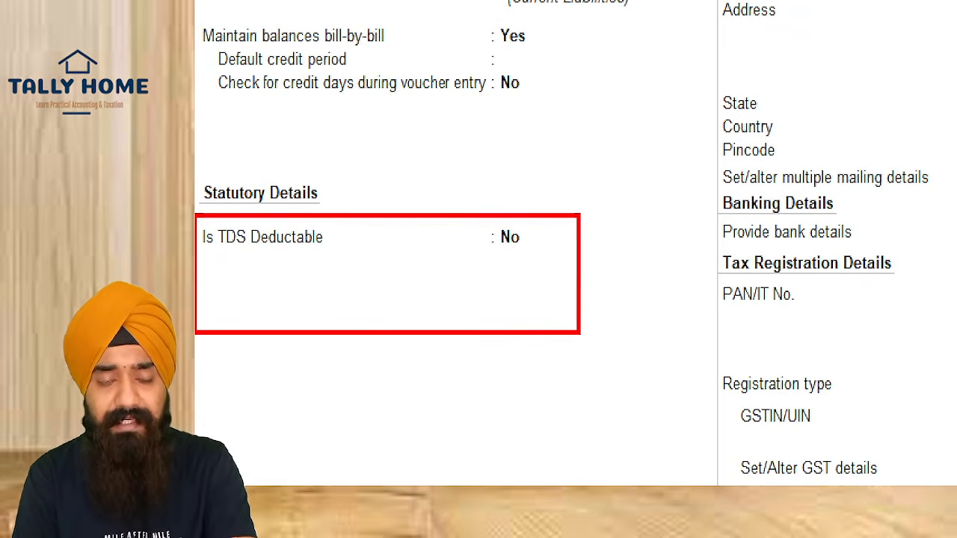
Set Is TDS Deductable to Yes in ABC & CO.'s statutory details
{"action": "key", "text": "Return"}
{"action": "key", "text": "Return"}
{"action": "key", "text": "Return"}
{"action": "key", "text": "Return"}
{"action": "key", "text": "Return"}
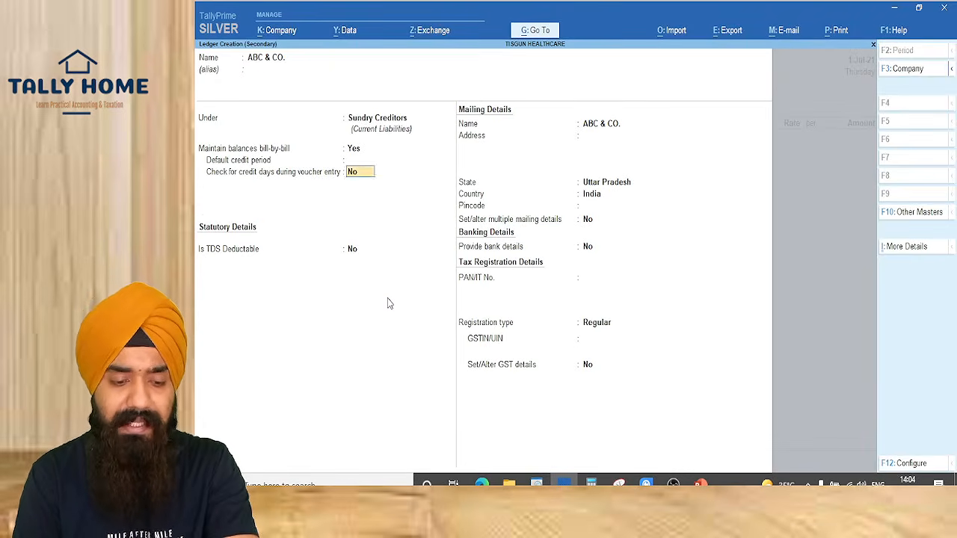
{"action": "key", "text": "Return"}
{"action": "type", "text": "y"}
{"action": "key", "text": "Return"}
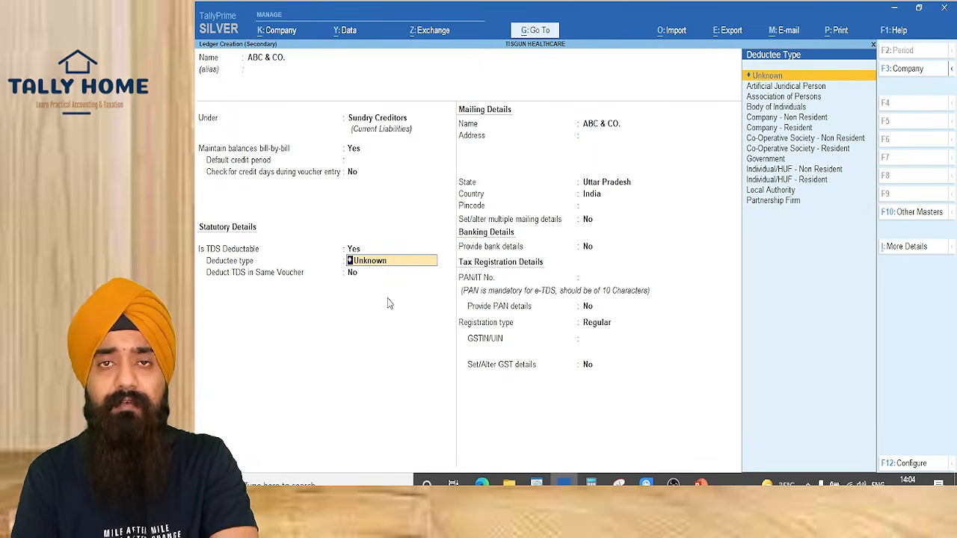
{"action": "key", "text": "ctrl"}
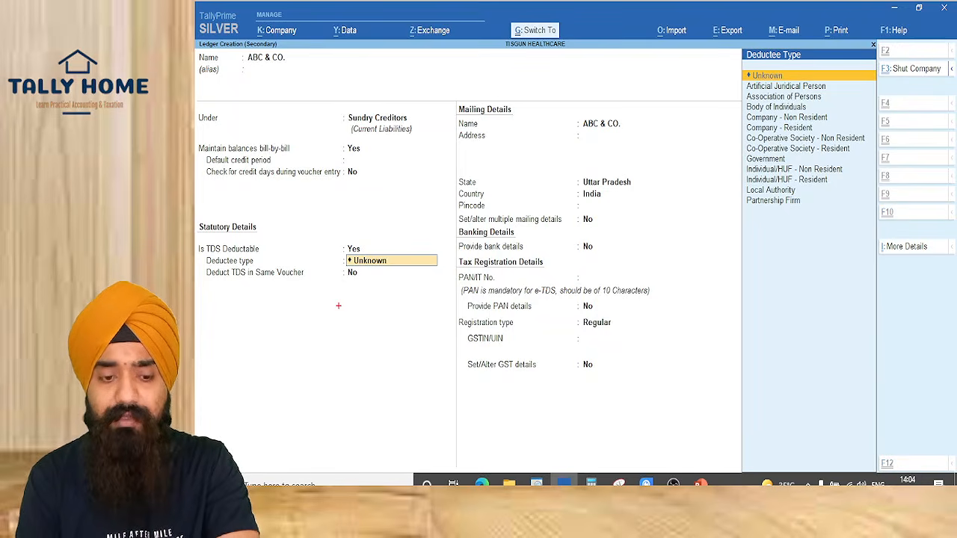
Write on-screen notes: party, purchase and taxes ledgers TDS enable, then TDS ledger
{"action": "left_click_drag", "start_coordinate": [343, 314], "coordinate": [343, 355]}
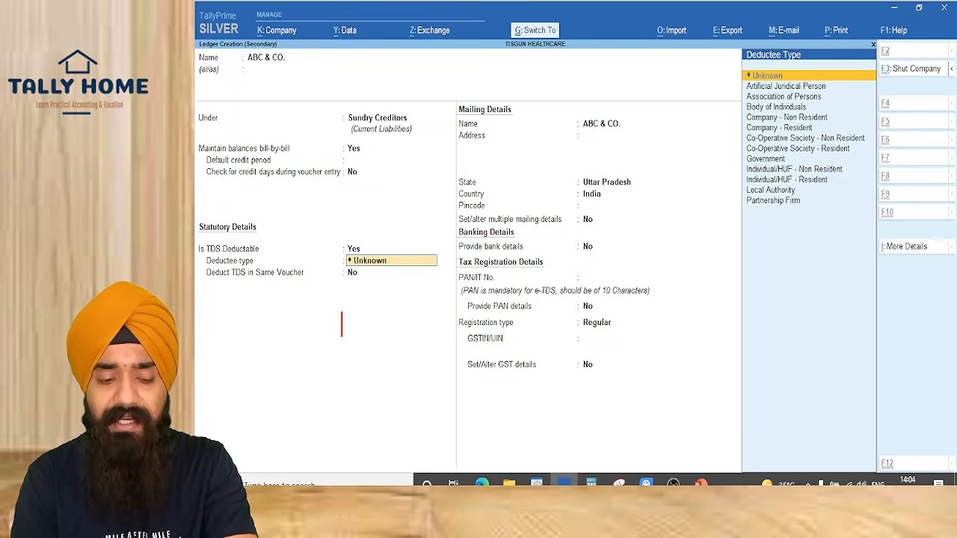
{"action": "type", "text": "1. PARTY KE"}
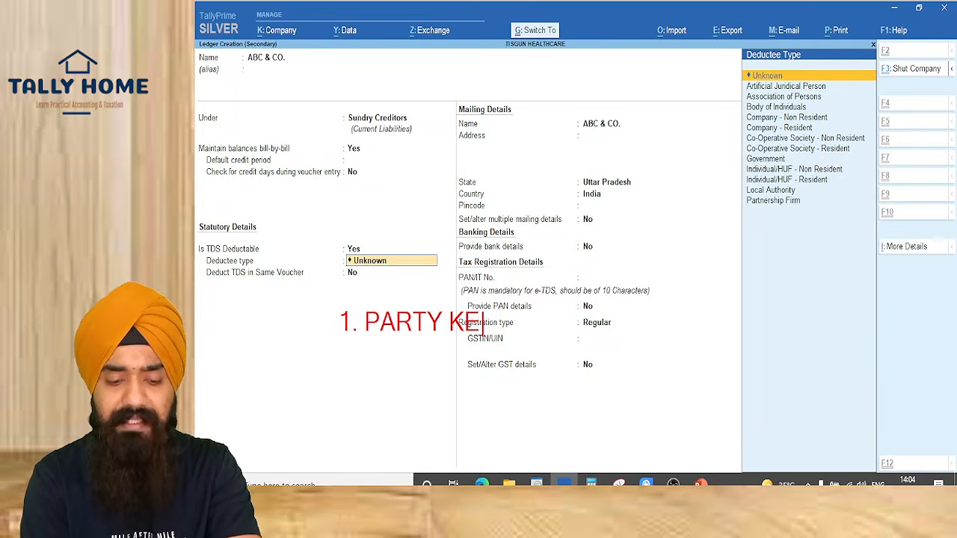
{"action": "type", "text": " LEDGER TDS ENABLE"}
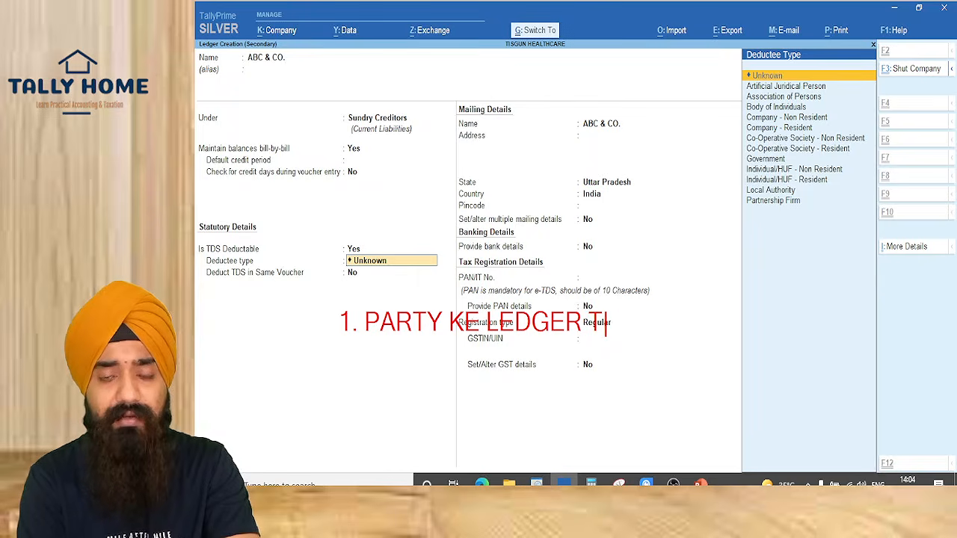
{"action": "key", "text": "Return"}
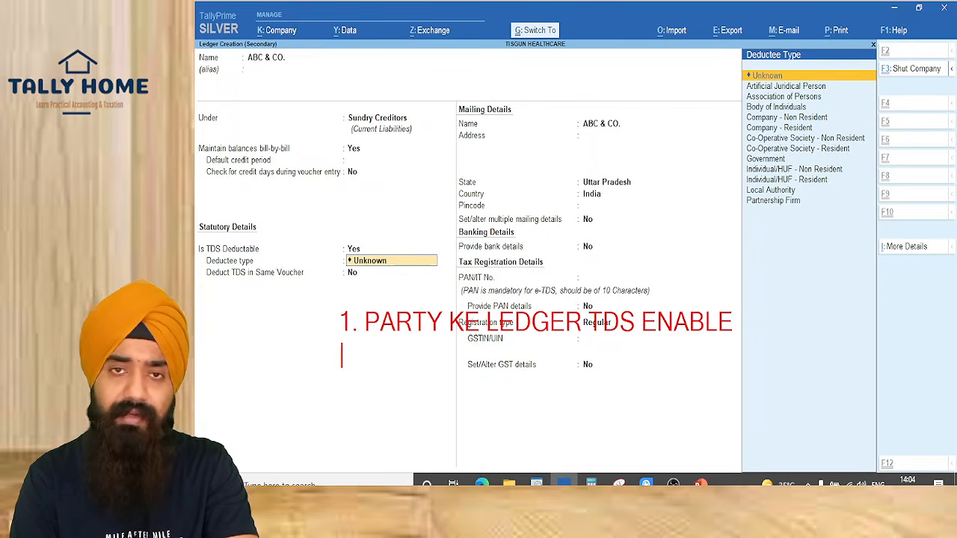
{"action": "type", "text": "2. PUR"}
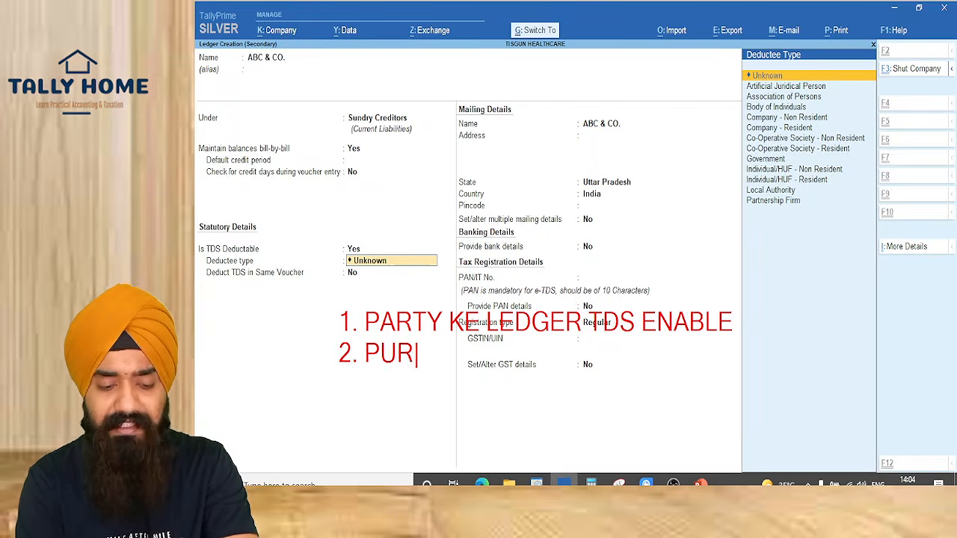
{"action": "type", "text": "CHASE KE LEDGER "}
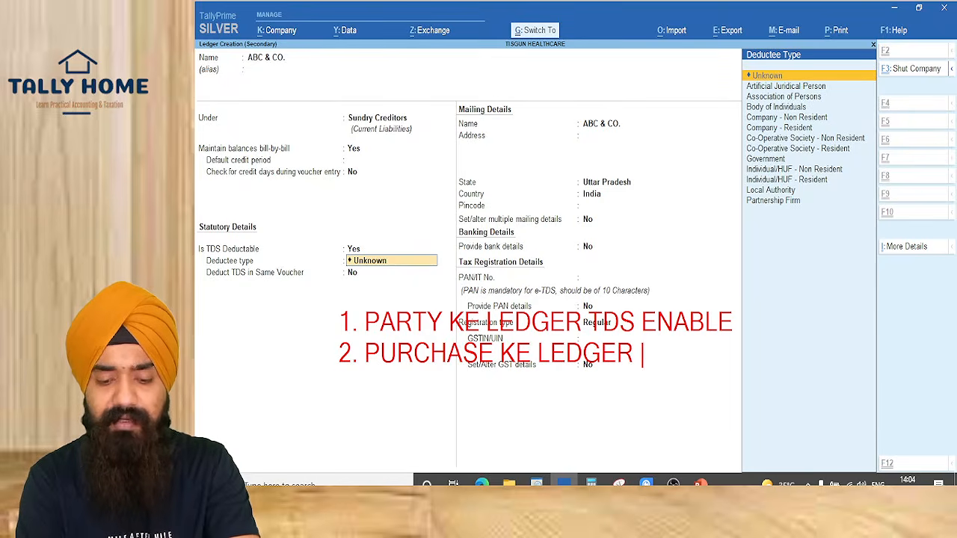
{"action": "type", "text": "TDS ENABLE"}
{"action": "key", "text": "Return"}
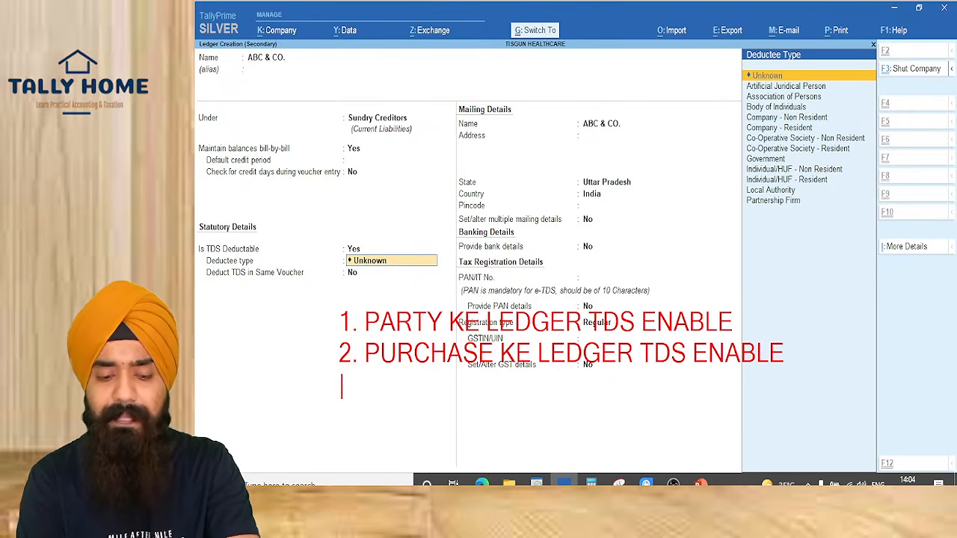
{"action": "type", "text": "3."}
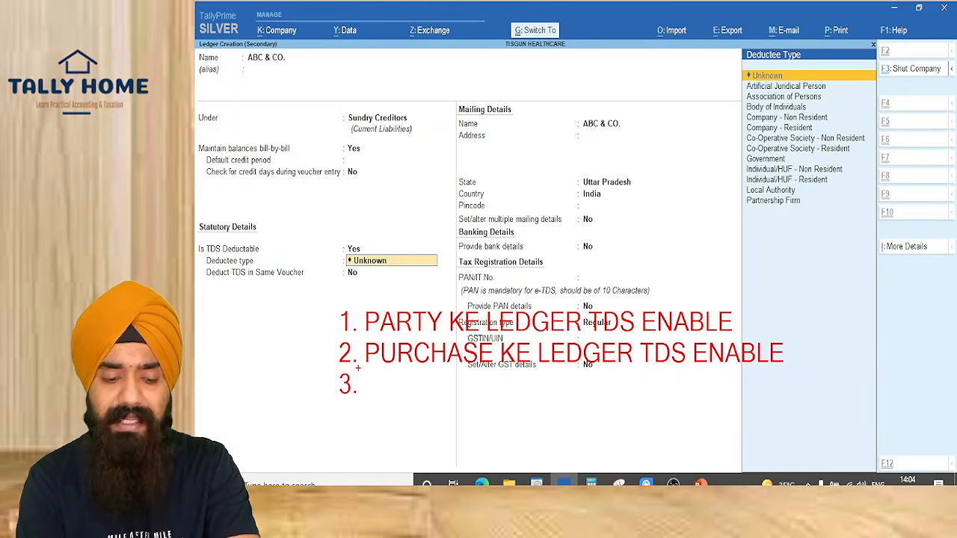
{"action": "type", "text": "t"}
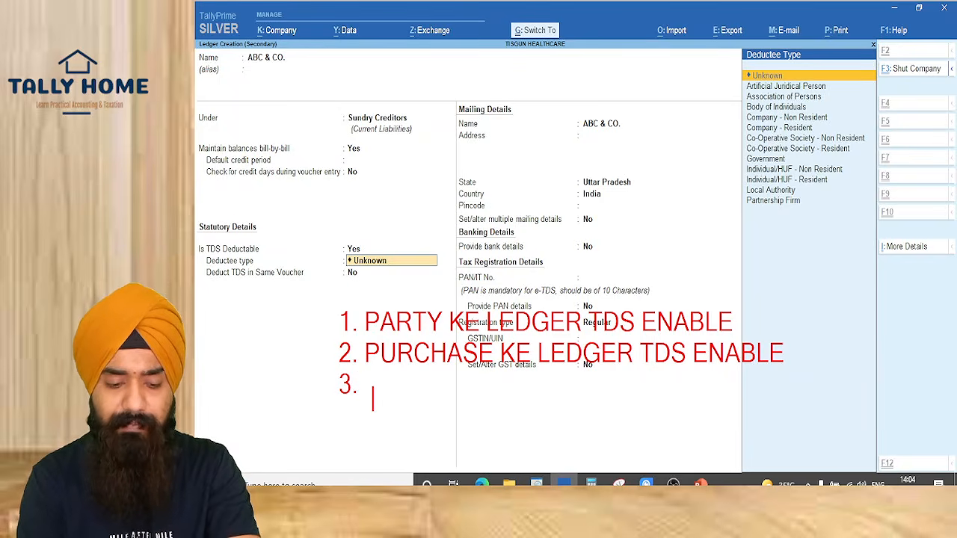
{"action": "type", "text": "TAXES KE LE"}
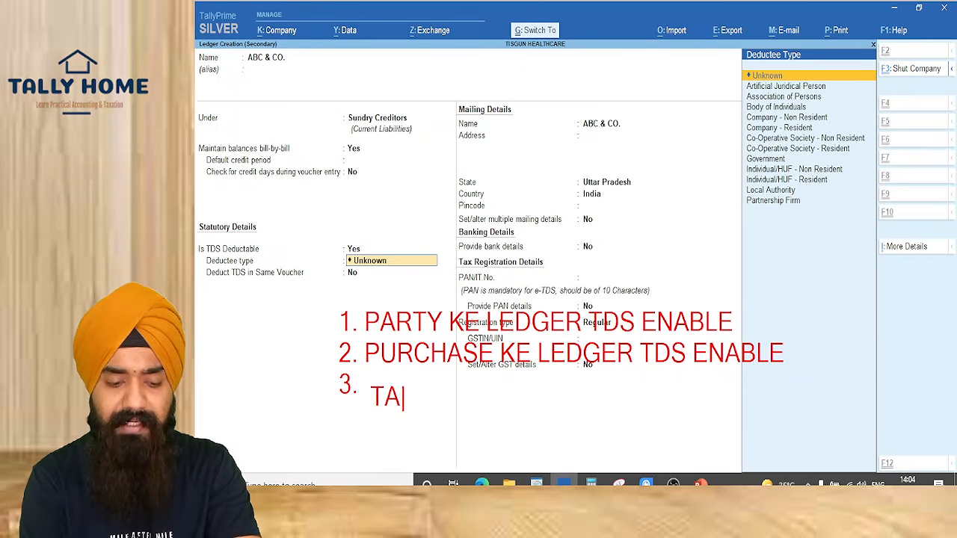
{"action": "type", "text": "DGER "}
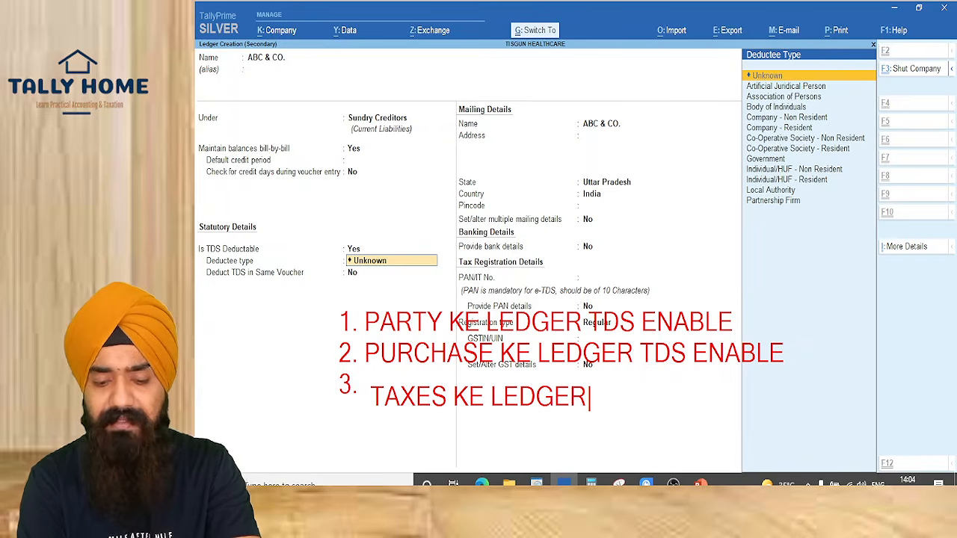
{"action": "type", "text": "TD"}
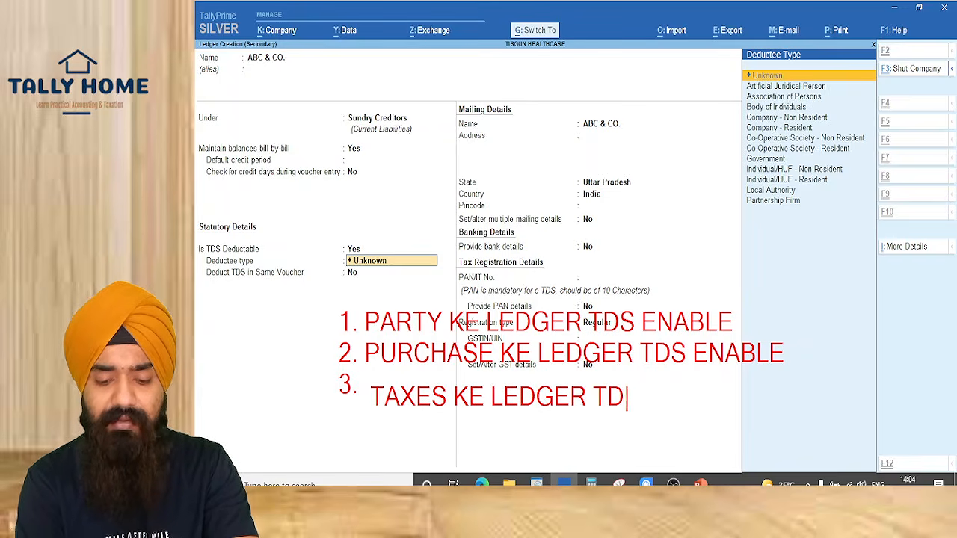
{"action": "type", "text": "S ENABLE"}
{"action": "key", "text": "Return"}
{"action": "type", "text": "4."}
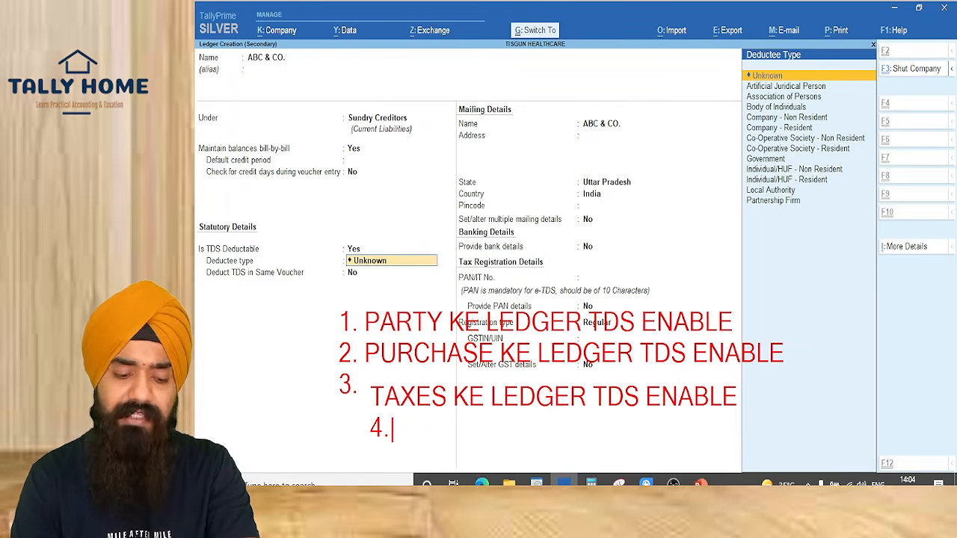
{"action": "type", "text": " TDS"}
{"action": "key", "text": "BackSpace"}
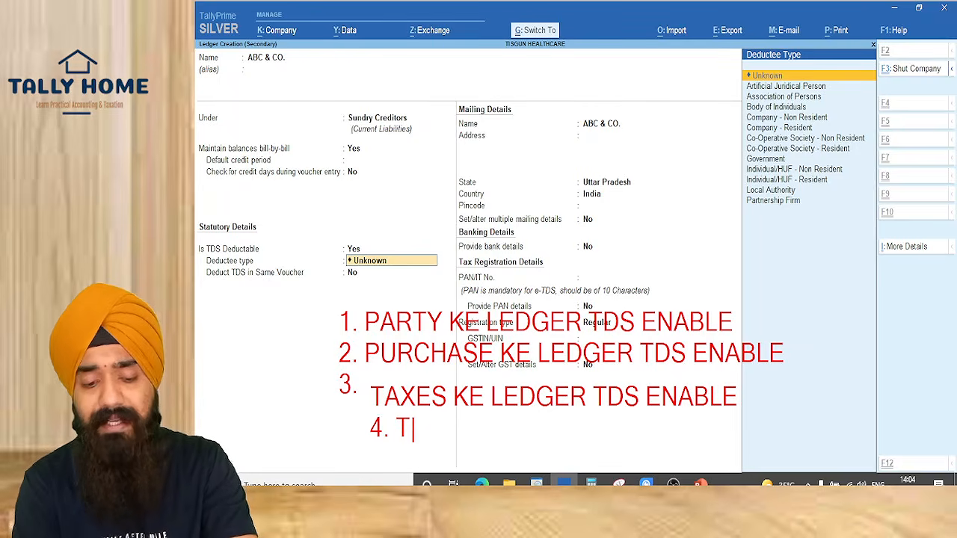
{"action": "type", "text": "DS KA LEDGER"}
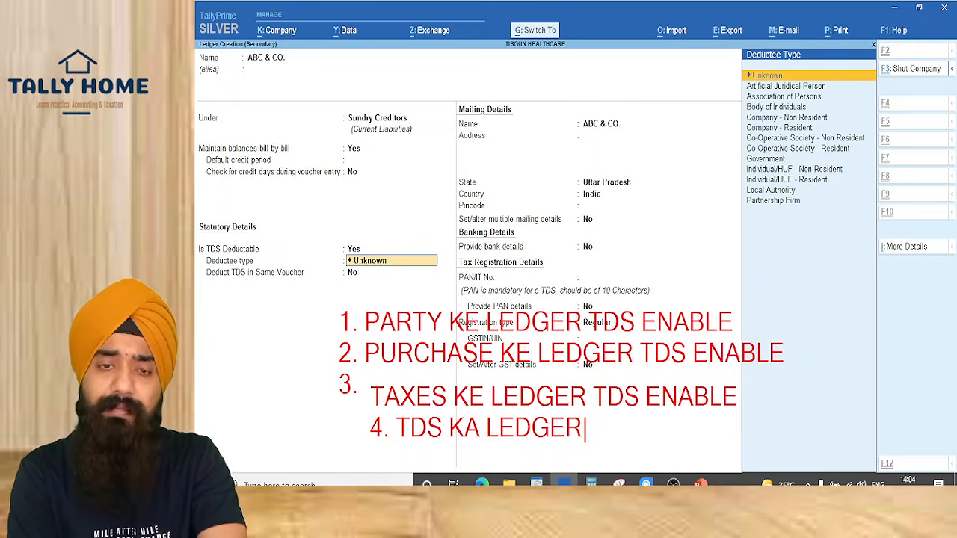
Choose Individual/HUF - Resident as the ledger's deductee type
{"action": "key", "text": "Escape"}
{"action": "key", "text": "Escape"}
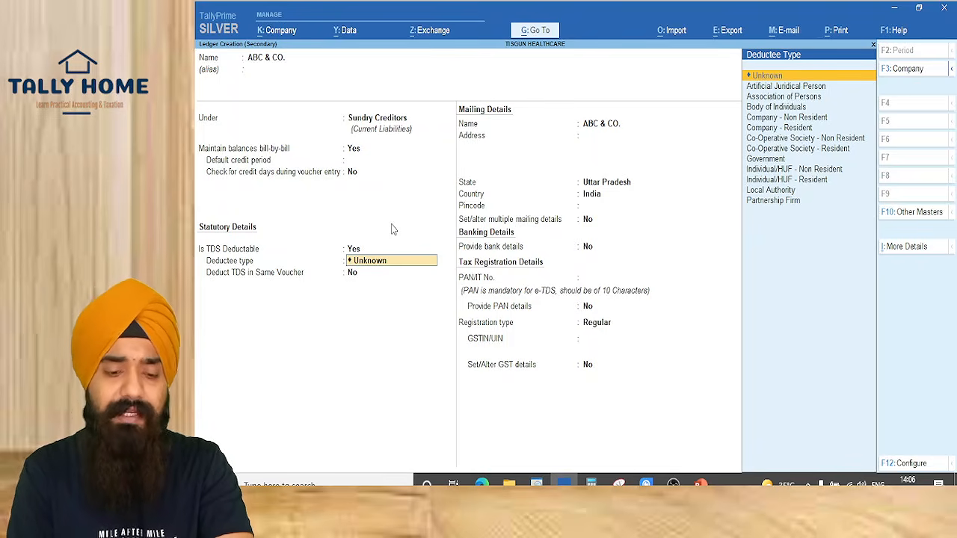
{"action": "key", "text": "Down"}
{"action": "key", "text": "Down"}
{"action": "key", "text": "Down"}
{"action": "key", "text": "Down"}
{"action": "key", "text": "Down"}
{"action": "key", "text": "Down"}
{"action": "key", "text": "Down"}
{"action": "key", "text": "Down"}
{"action": "key", "text": "Down"}
{"action": "key", "text": "Down"}
{"action": "key", "text": "Return"}
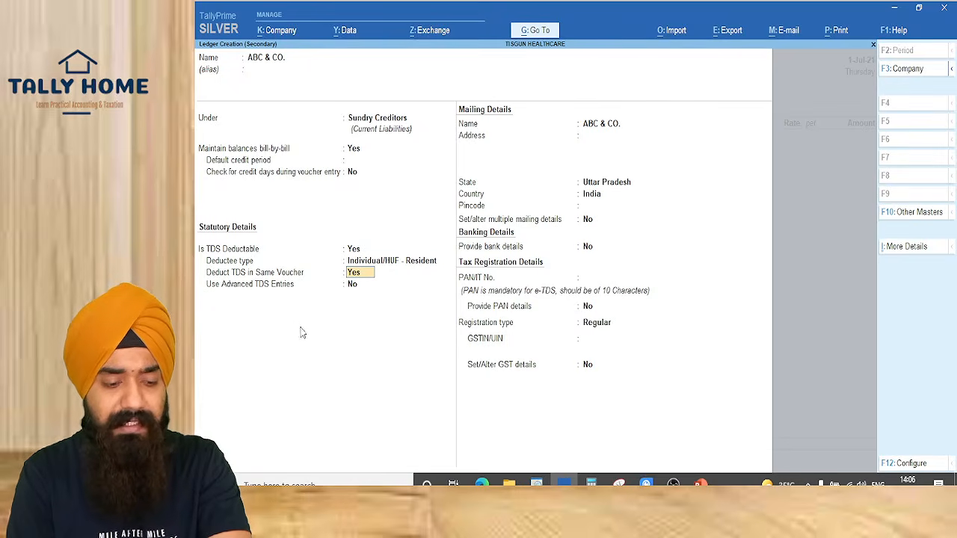
Deduct TDS in the same voucher for All Items and set Use Advanced TDS Entries to Yes
{"action": "key", "text": "Return"}
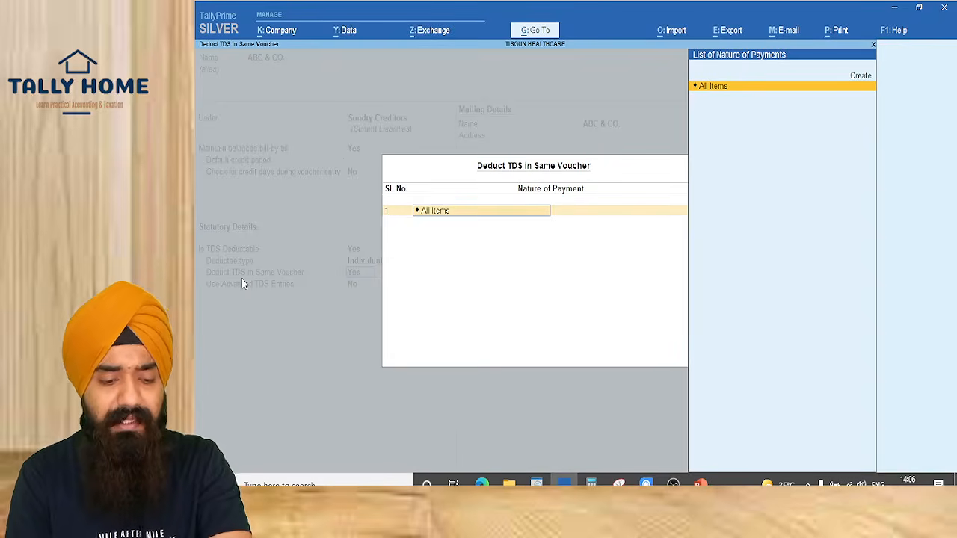
{"action": "key", "text": "Escape"}
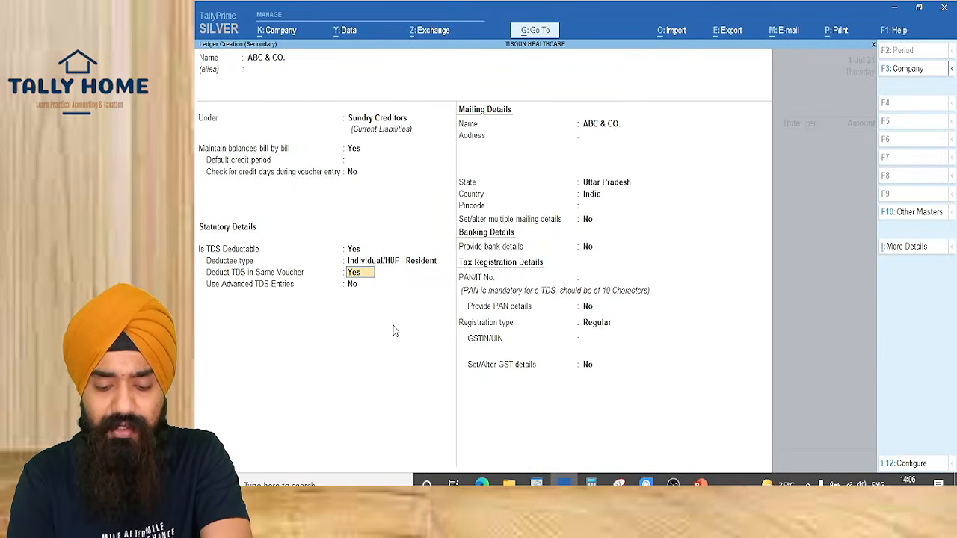
{"action": "key", "text": "F12"}
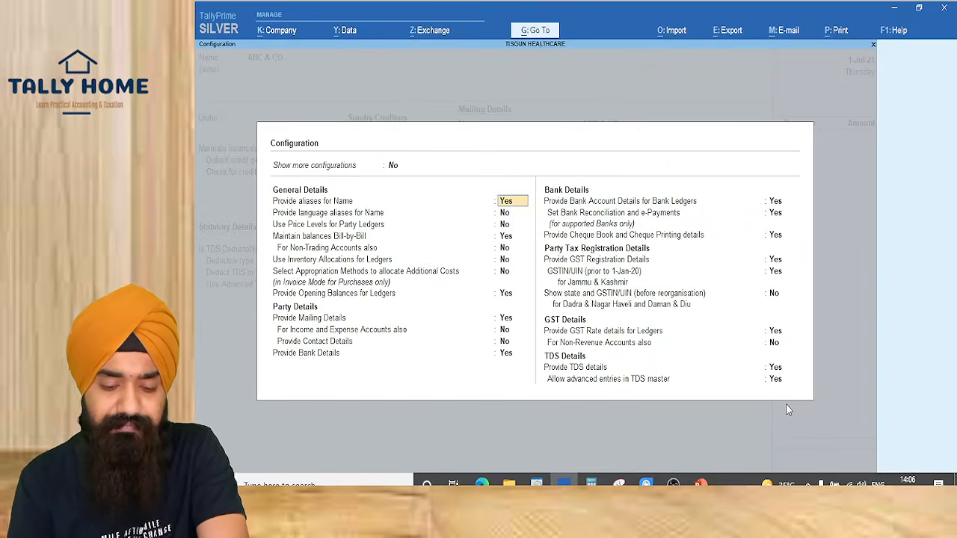
{"action": "key", "text": "ctrl+a"}
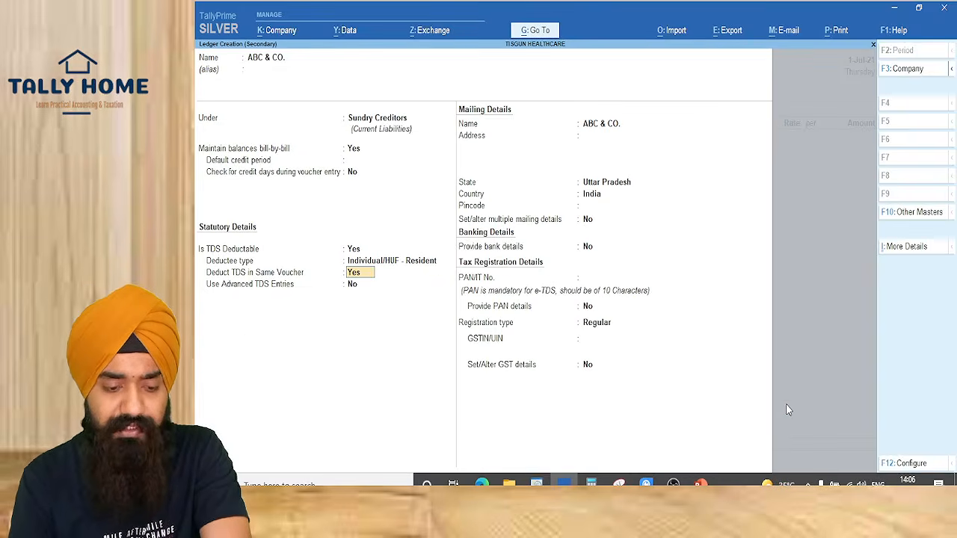
{"action": "key", "text": "Return"}
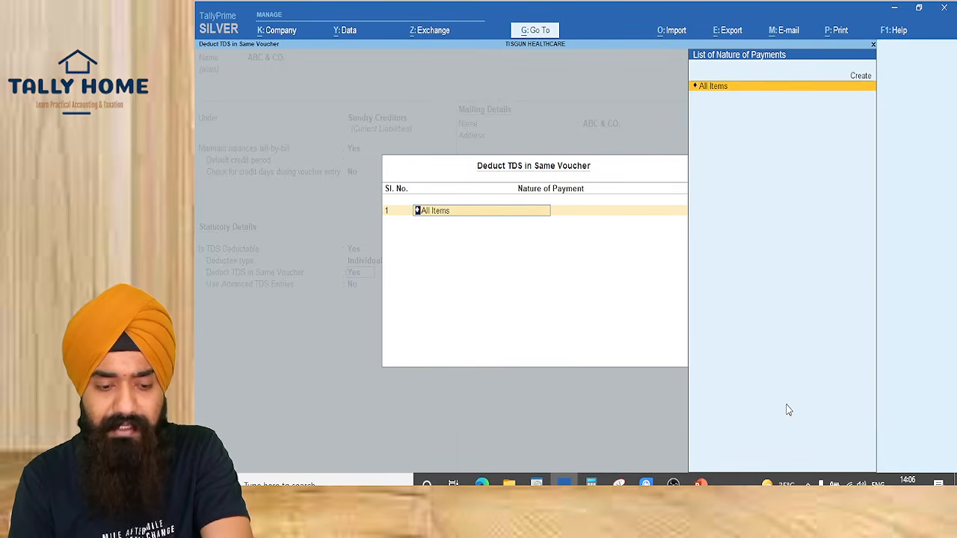
{"action": "key", "text": "Return"}
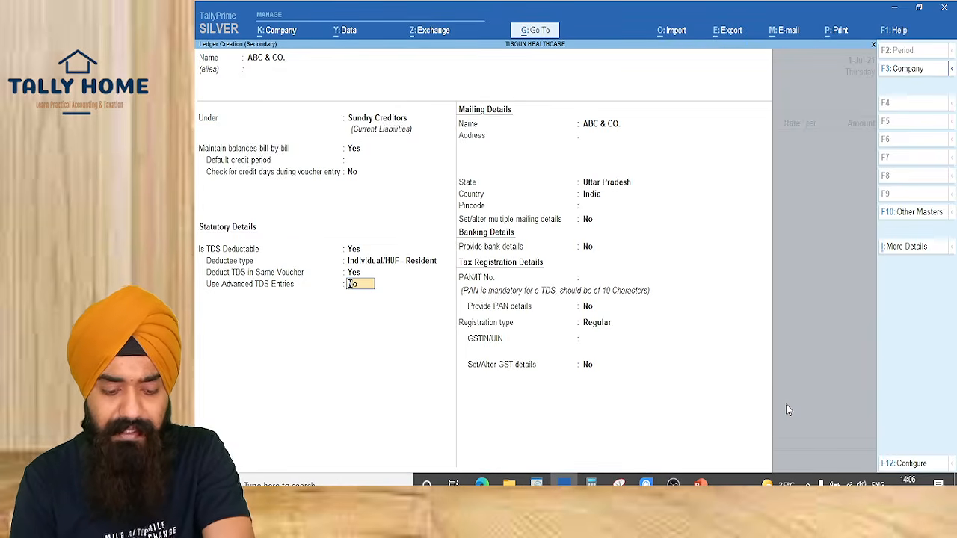
{"action": "key", "text": "y"}
{"action": "key", "text": "Return"}
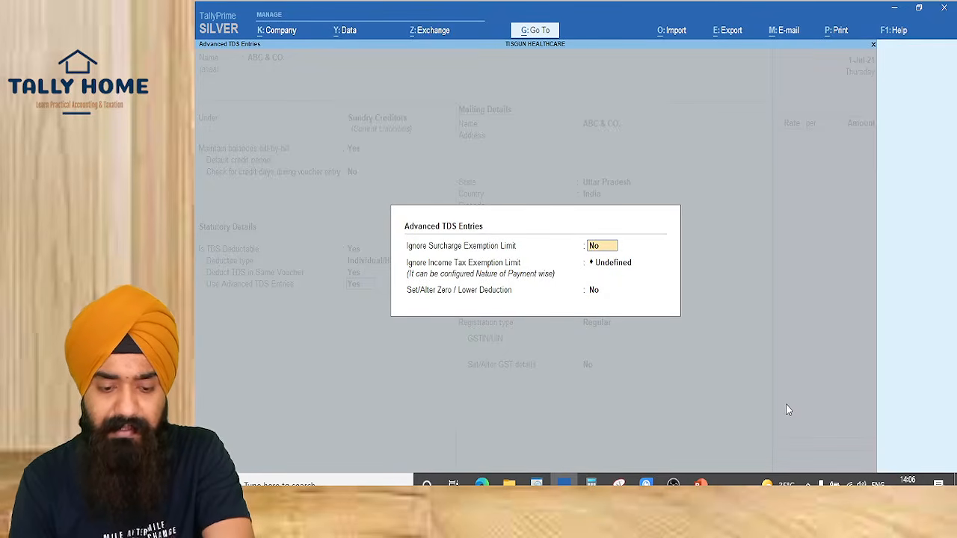
Set Ignore Income Tax Exemption Limit to Applicable and choose Create for a nature of payment
{"action": "key", "text": "ctrl"}
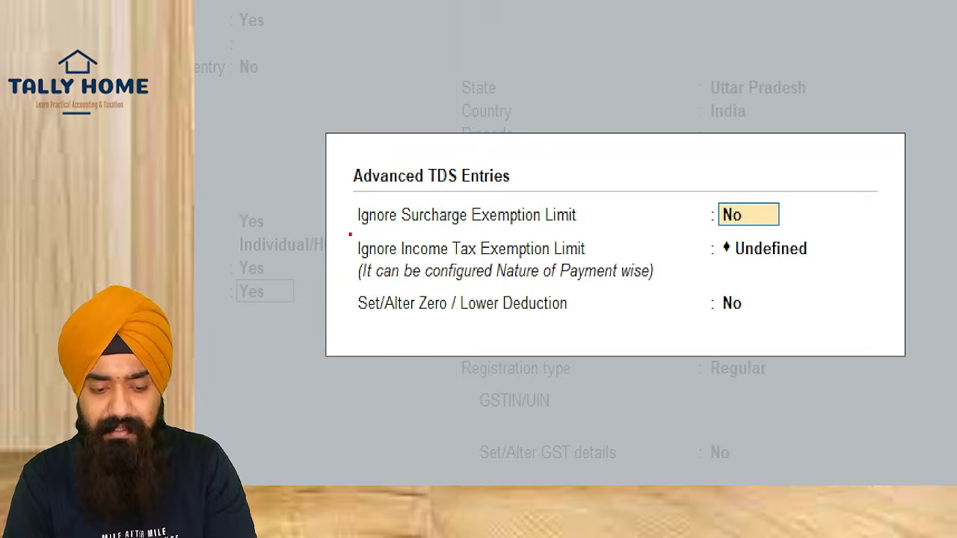
{"action": "mouse_move", "coordinate": [349, 234]}
{"action": "left_mouse_down"}
{"action": "mouse_move", "coordinate": [705, 290]}
{"action": "mouse_move", "coordinate": [862, 291]}
{"action": "left_mouse_up"}
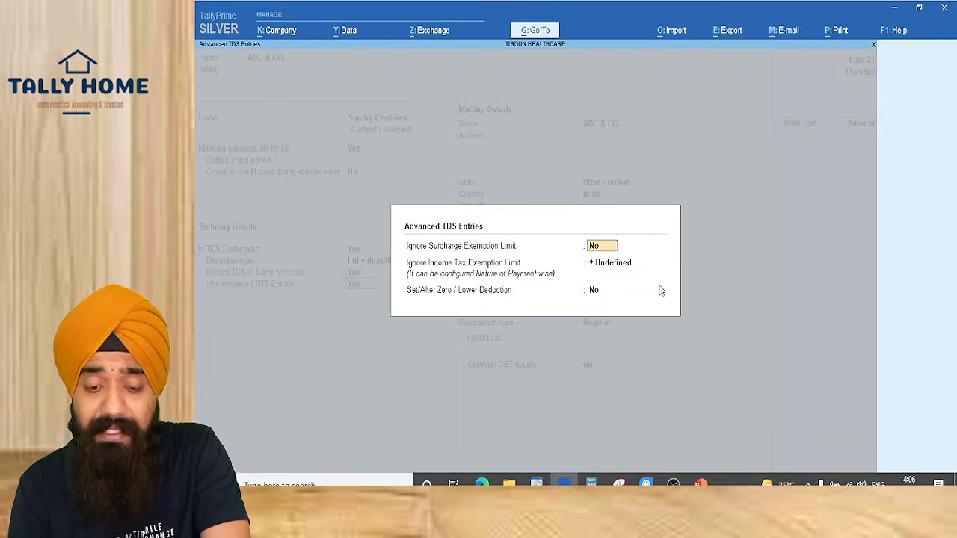
{"action": "key", "text": "Return"}
{"action": "type", "text": "APP"}
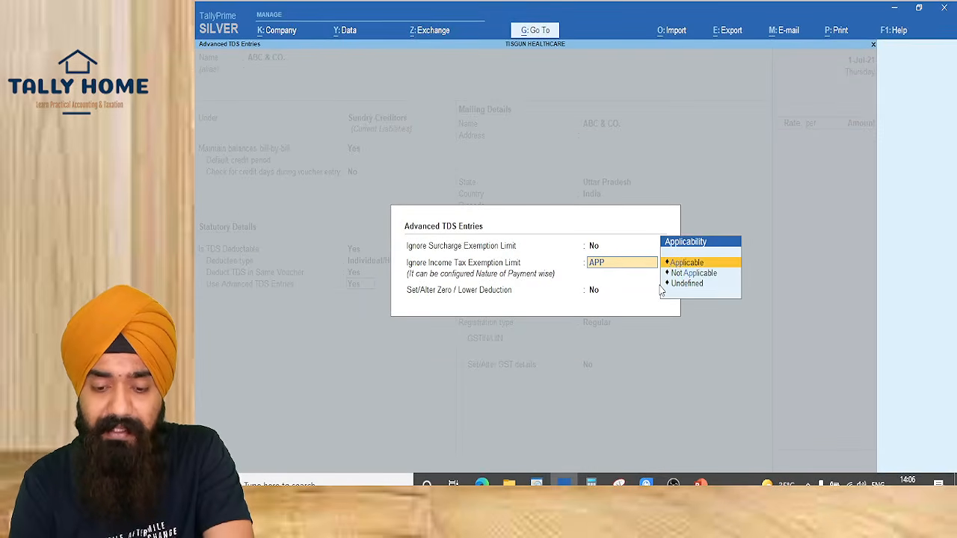
{"action": "key", "text": "Return"}
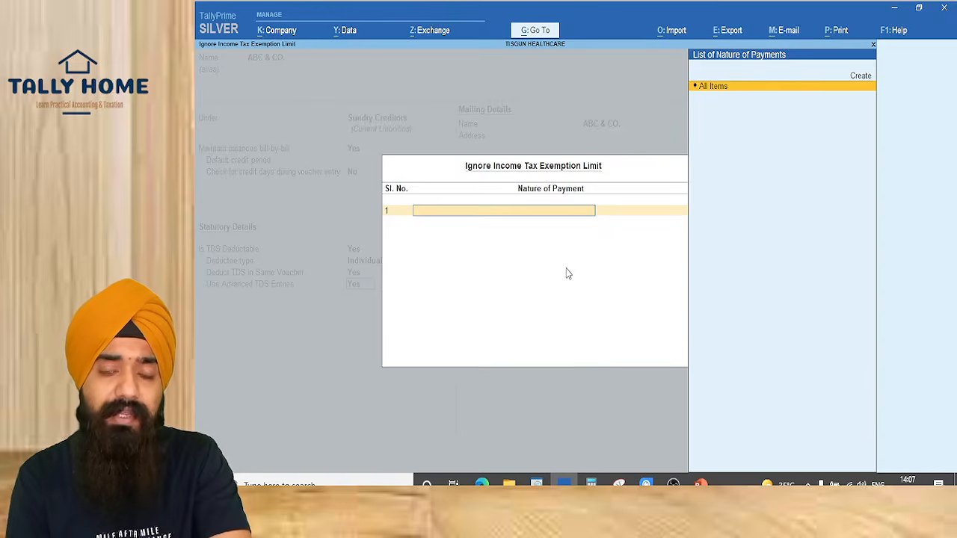
{"action": "key", "text": "Up"}
{"action": "key", "text": "Return"}
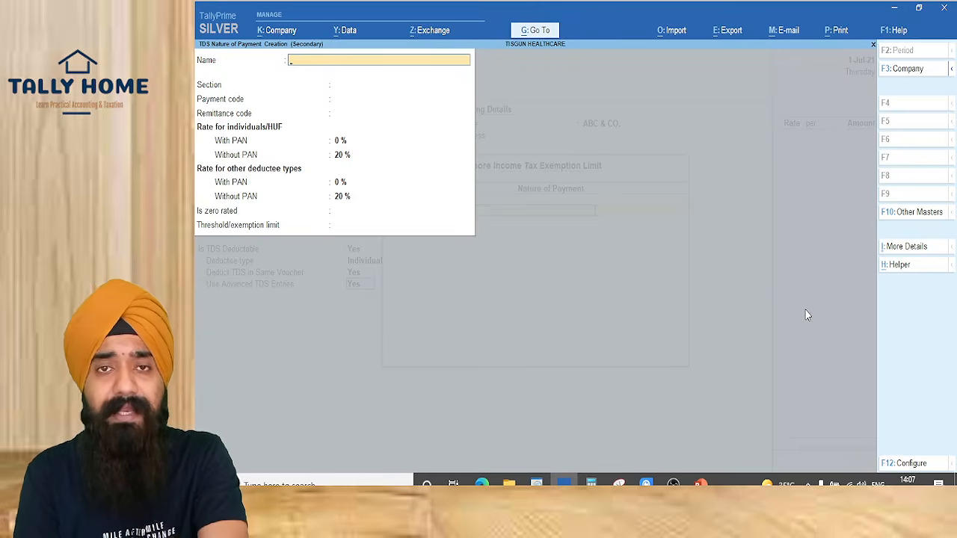
Discard the blank form and reopen nature of payment creation from the Applicable list
{"action": "key", "text": "Escape"}
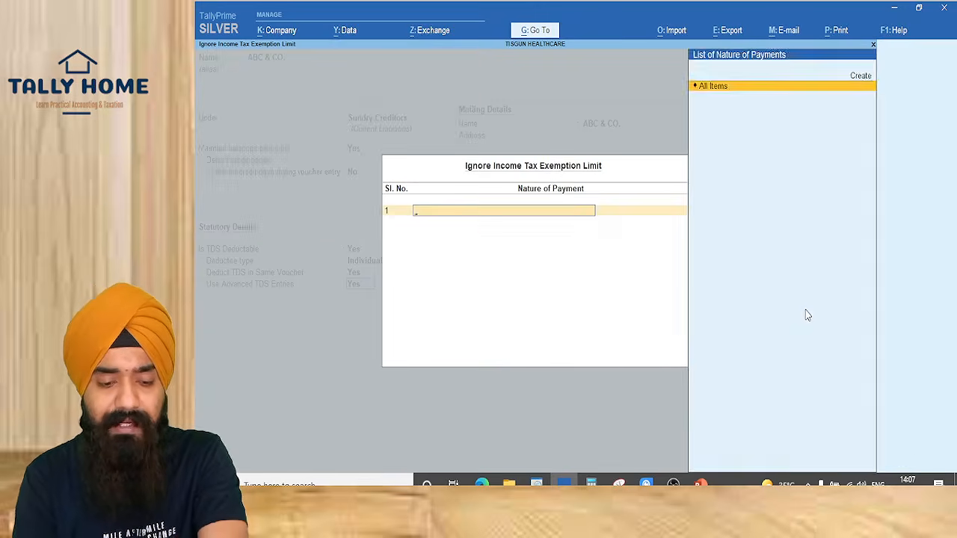
{"action": "key", "text": "Escape"}
{"action": "key", "text": "Escape"}
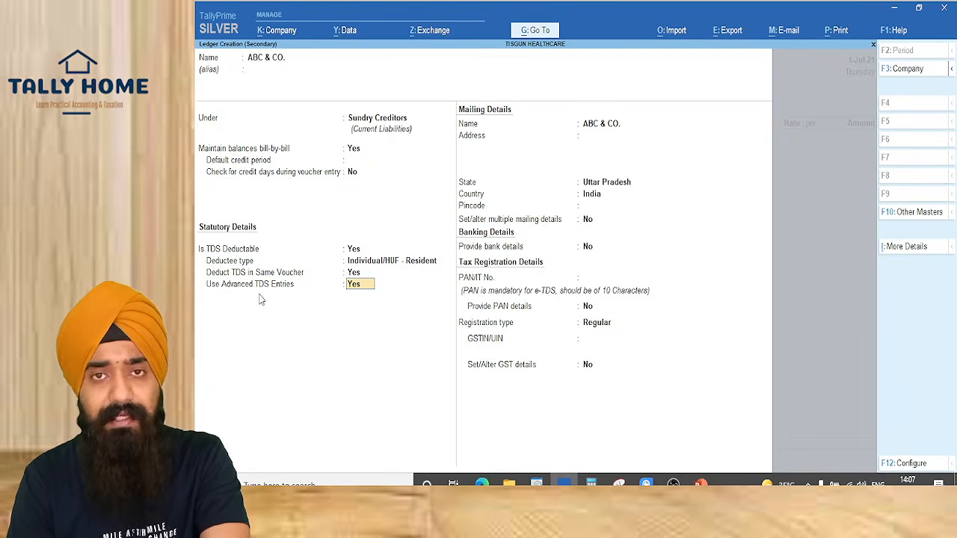
{"action": "key", "text": "Return"}
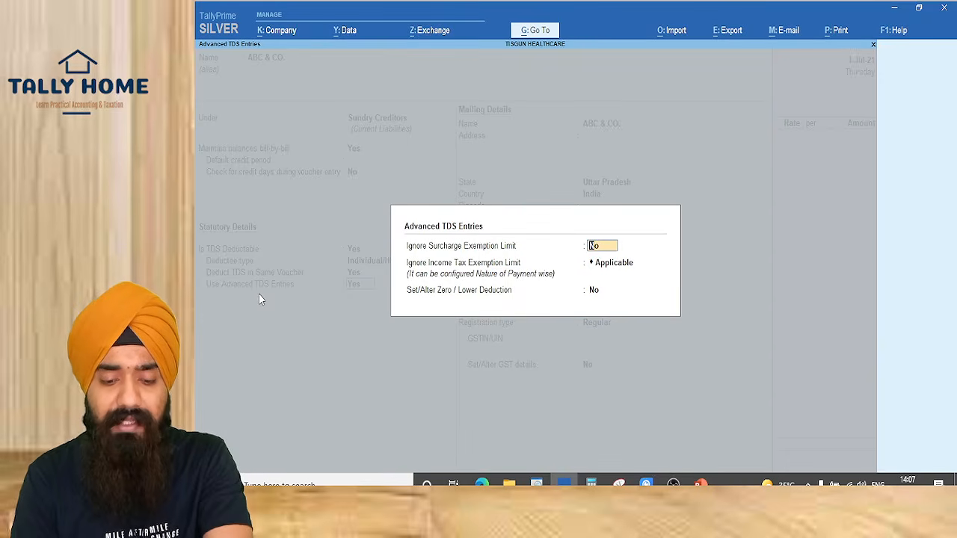
{"action": "key", "text": "Return"}
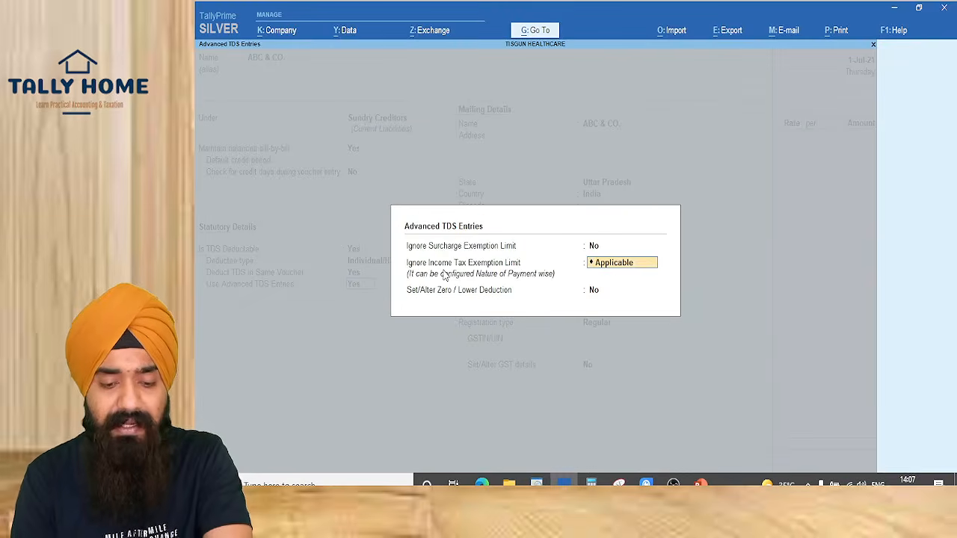
{"action": "key", "text": "Return"}
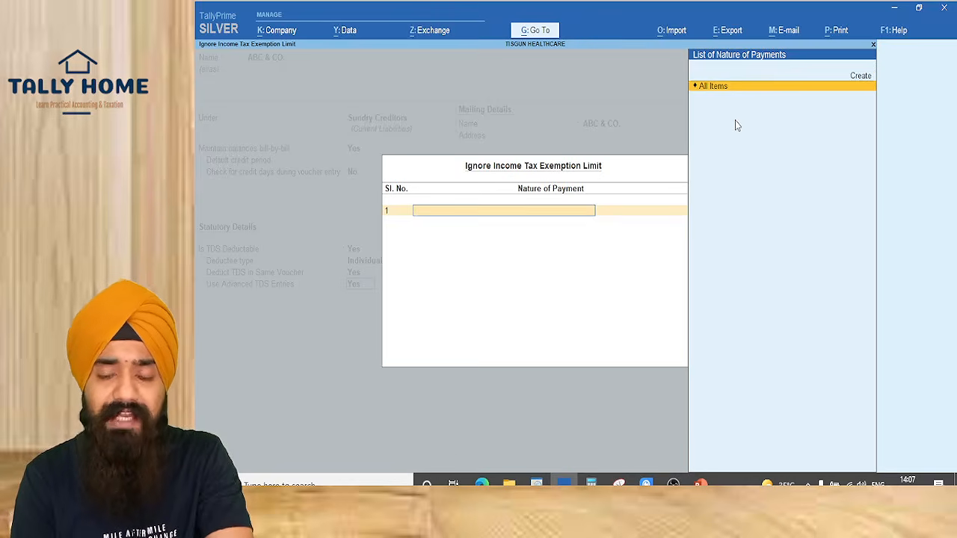
{"action": "key", "text": "Up"}
{"action": "key", "text": "Return"}
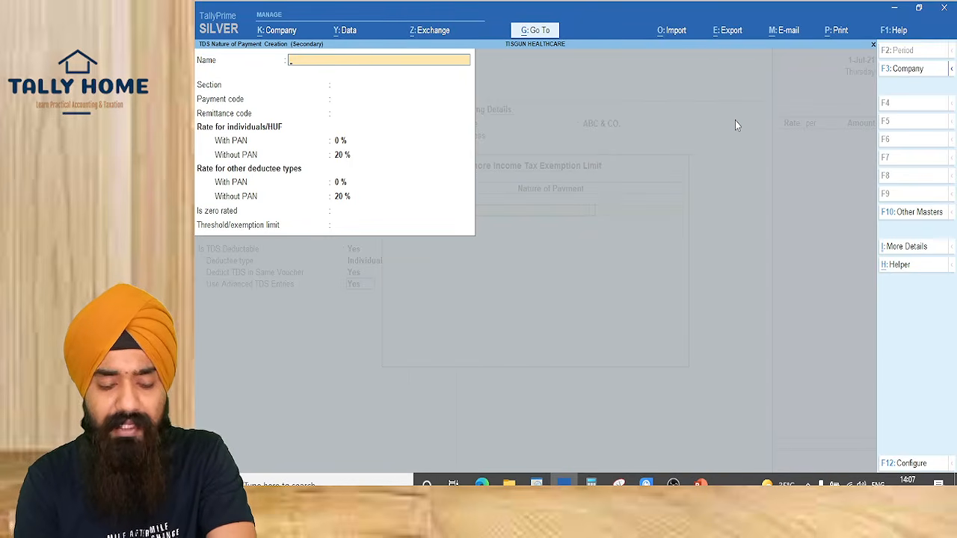
Name the nature of payment TDS ON PURCHASE OF GOODS, section 194Q, payment code 94Q
{"action": "type", "text": "TDS PAYABLE"}
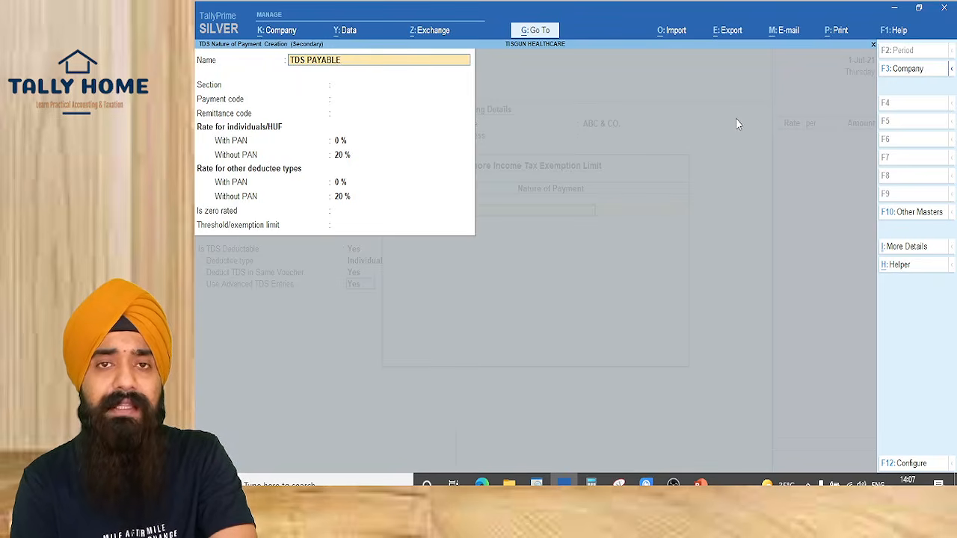
{"action": "key", "text": "BackSpace"}
{"action": "key", "text": "BackSpace"}
{"action": "key", "text": "BackSpace"}
{"action": "key", "text": "BackSpace"}
{"action": "key", "text": "BackSpace"}
{"action": "key", "text": "BackSpace"}
{"action": "key", "text": "BackSpace"}
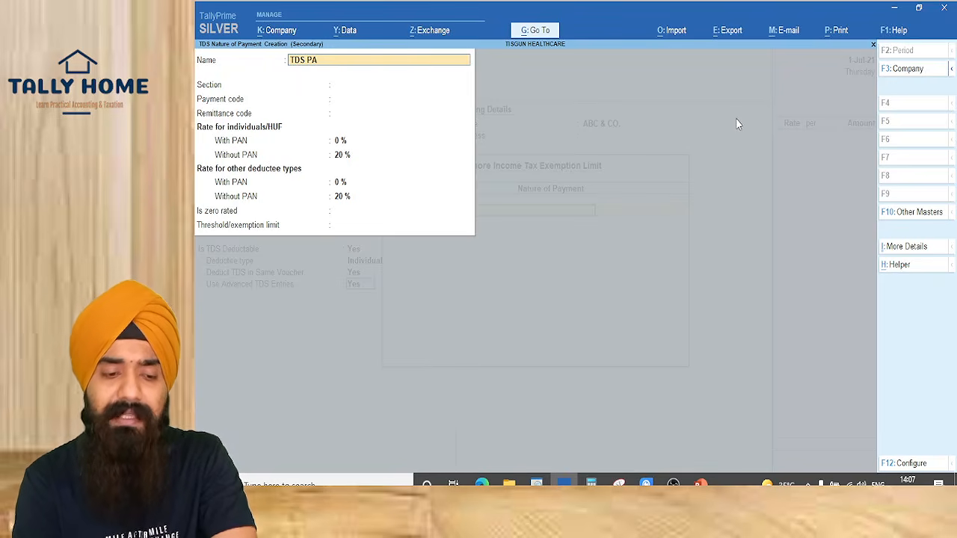
{"action": "type", "text": "ON PURCHAS"}
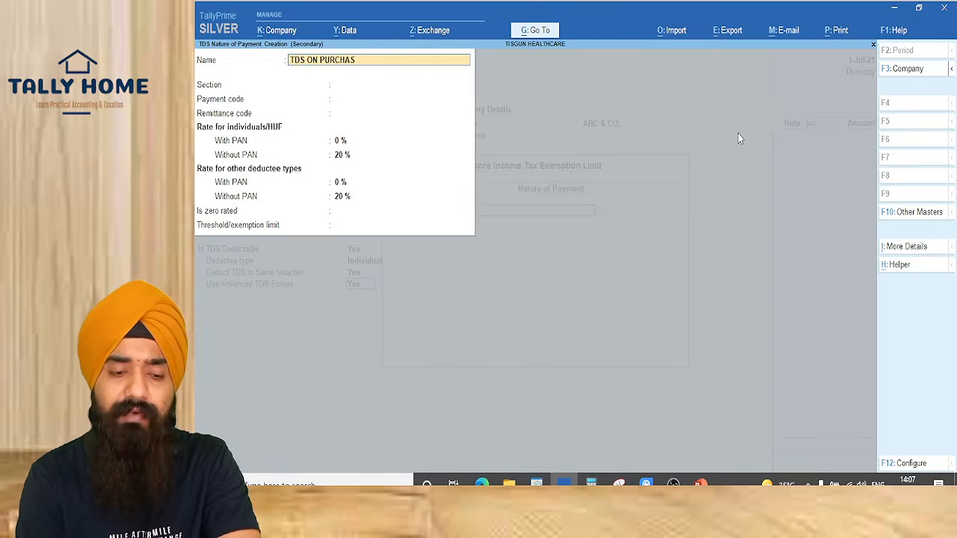
{"action": "type", "text": "E OF GOODS"}
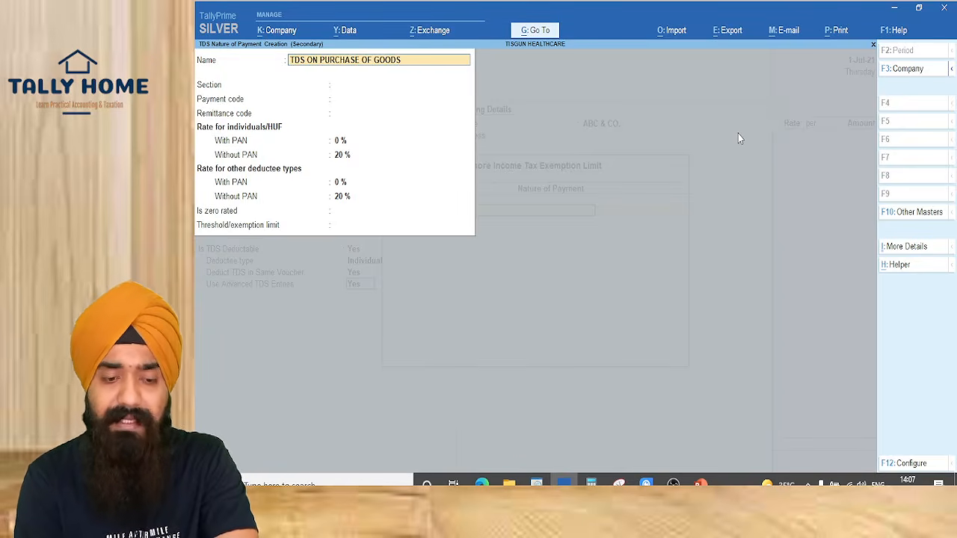
{"action": "key", "text": "Return"}
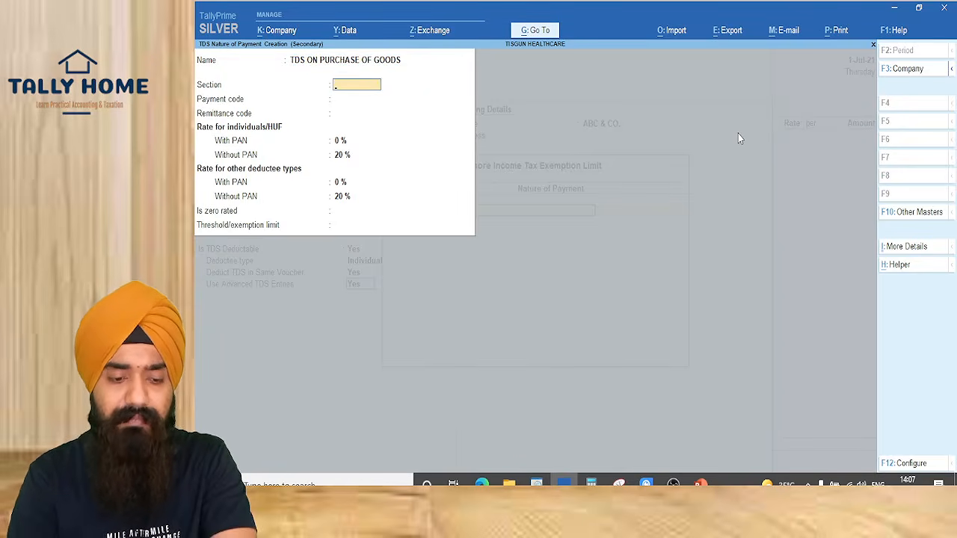
{"action": "type", "text": "194Q"}
{"action": "key", "text": "Return"}
{"action": "type", "text": "9"}
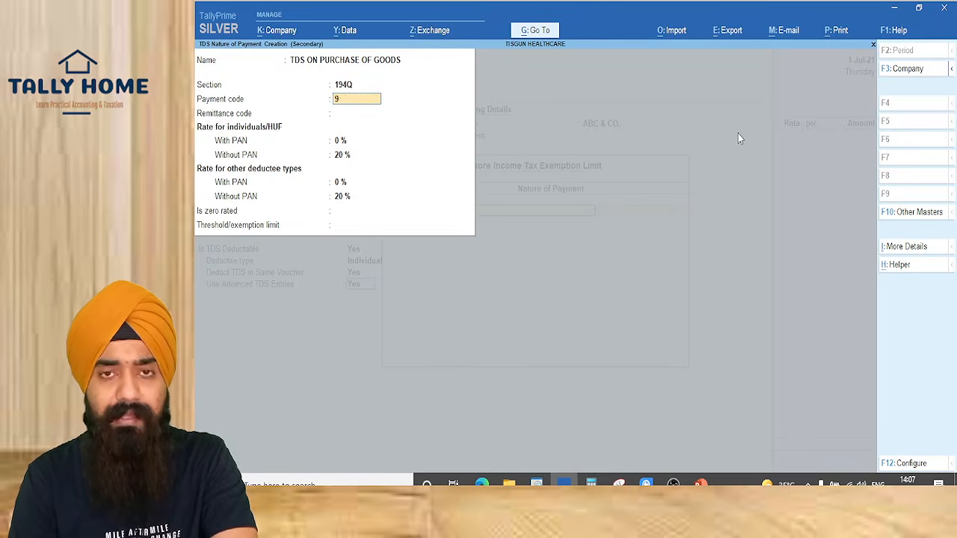
{"action": "type", "text": "4Q"}
{"action": "key", "text": "Return"}
Set the TDS rates to 0.10% with PAN and 5% without PAN
{"action": "key", "text": "Return"}
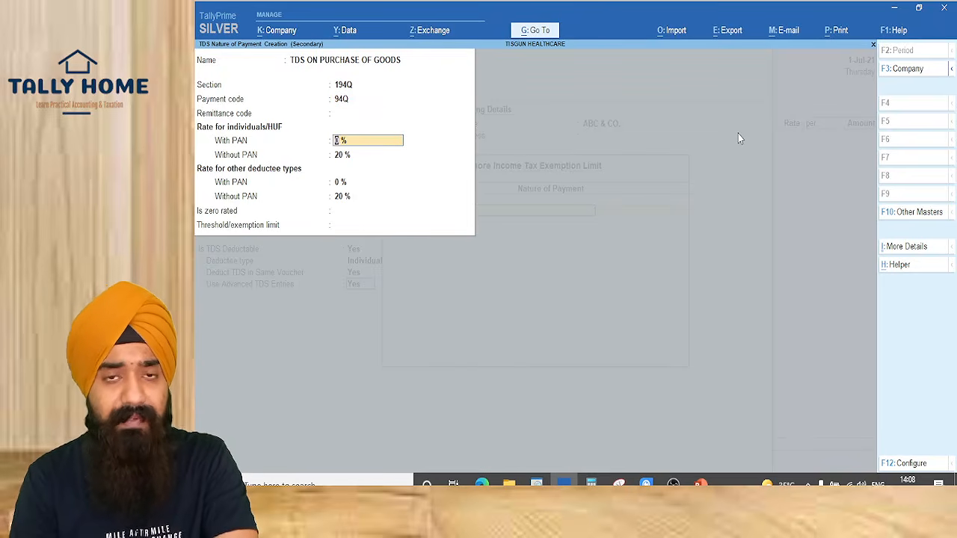
{"action": "type", "text": ".1"}
{"action": "key", "text": "Return"}
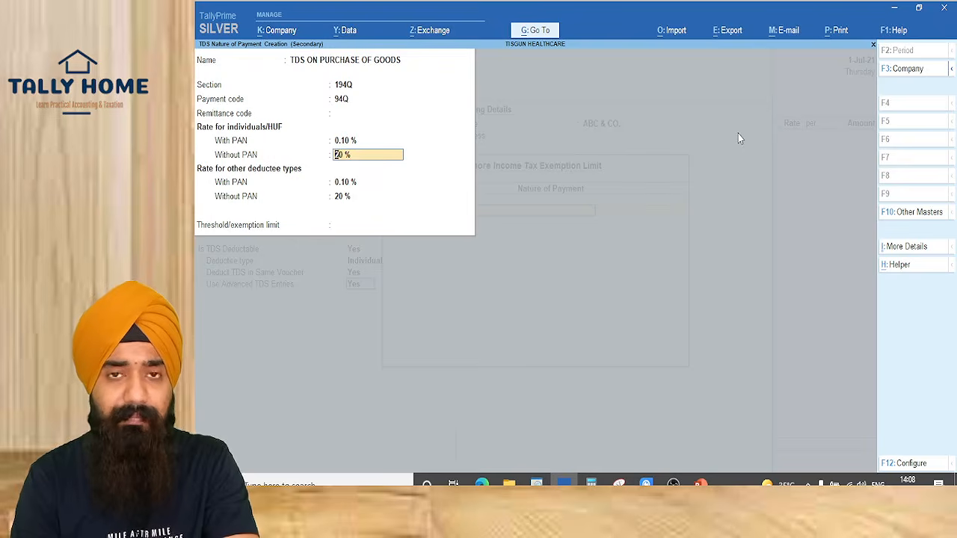
{"action": "type", "text": "5"}
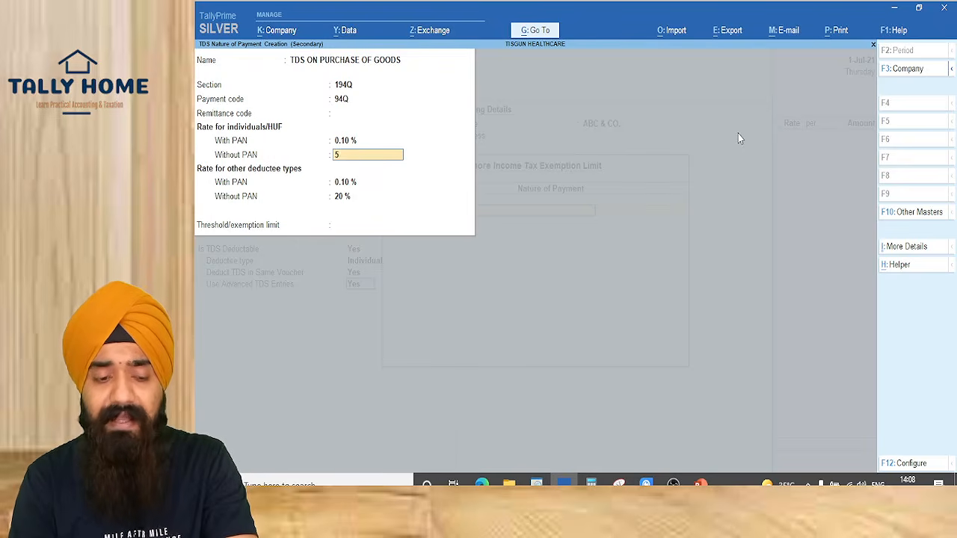
{"action": "key", "text": "Return"}
{"action": "key", "text": "F12"}
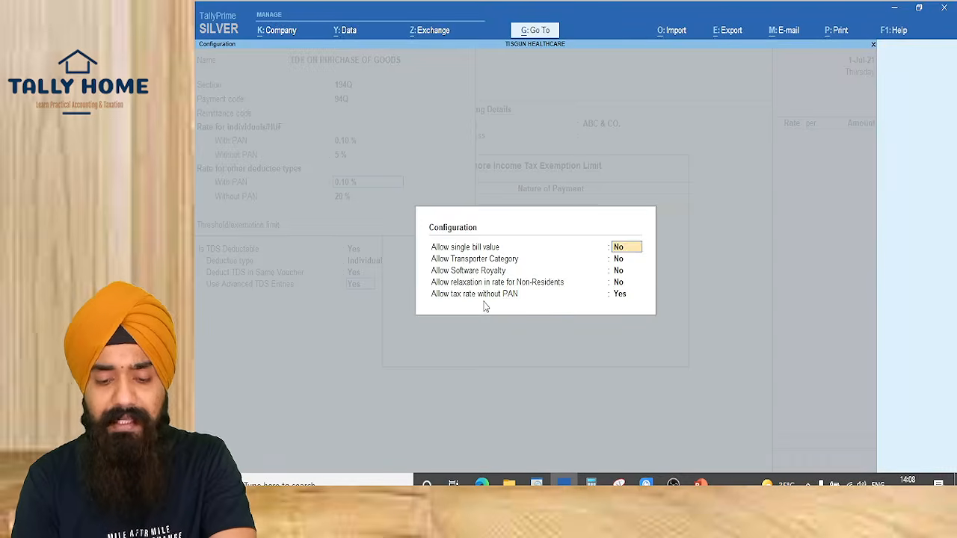
{"action": "key", "text": "Escape"}
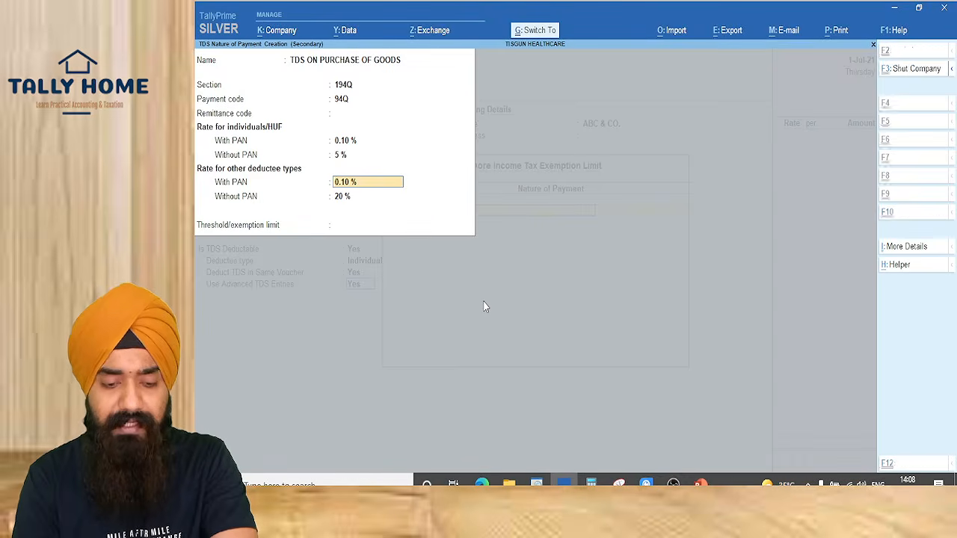
{"action": "key", "text": "Return"}
{"action": "type", "text": "5"}
{"action": "key", "text": "Return"}
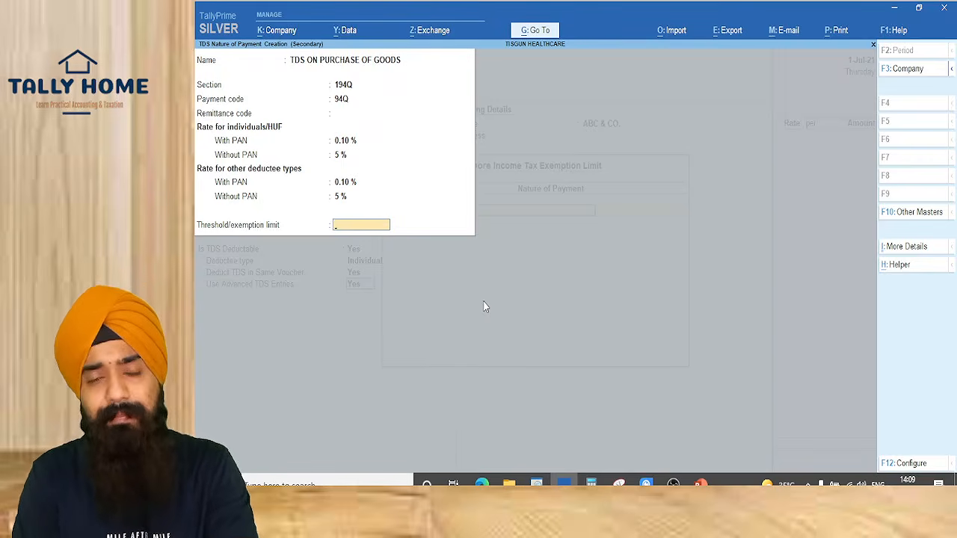
Enter a 50,00,000 threshold, save TDS ON PURCHASE OF GOODS and close Advanced TDS Entries
{"action": "type", "text": "5"}
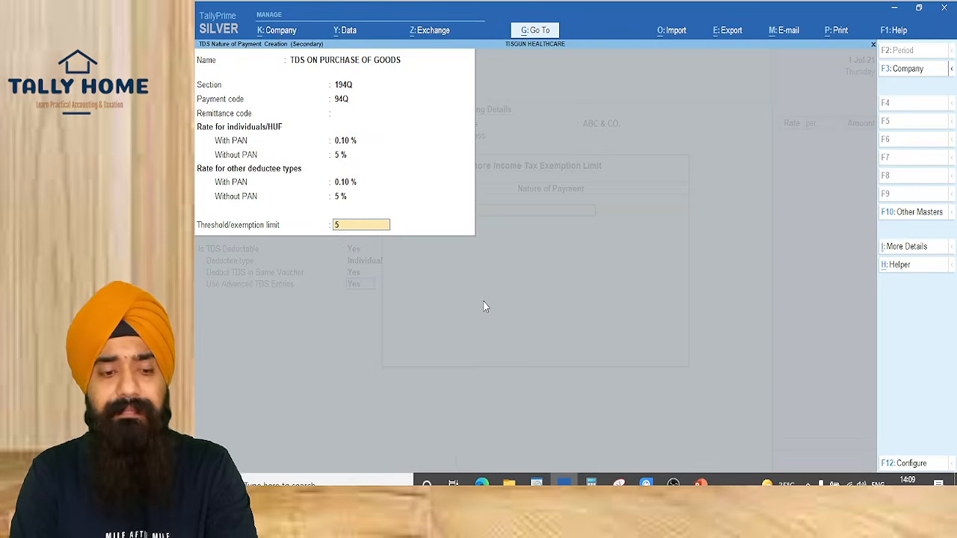
{"action": "type", "text": "00000"}
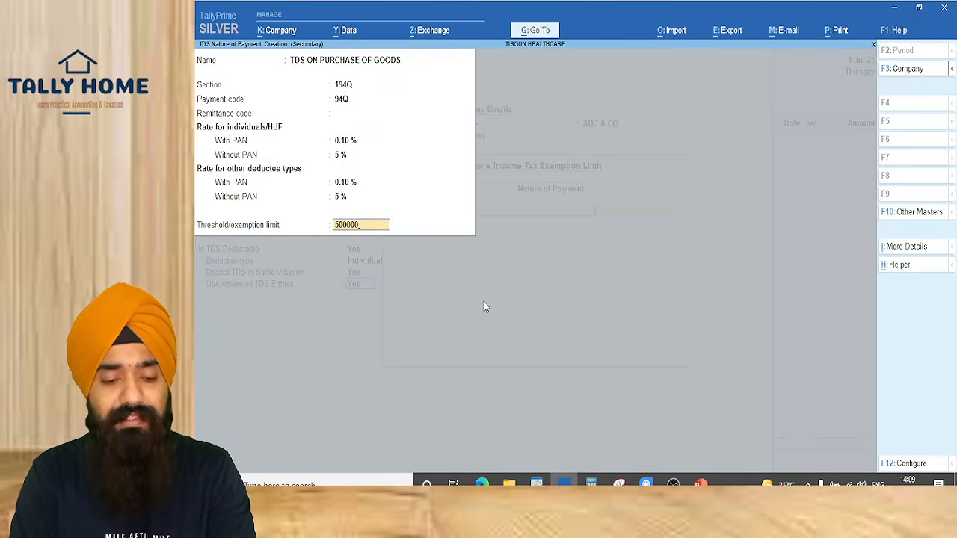
{"action": "key", "text": "BackSpace"}
{"action": "key", "text": "BackSpace"}
{"action": "key", "text": "BackSpace"}
{"action": "key", "text": "BackSpace"}
{"action": "key", "text": "BackSpace"}
{"action": "key", "text": "BackSpace"}
{"action": "type", "text": "5"}
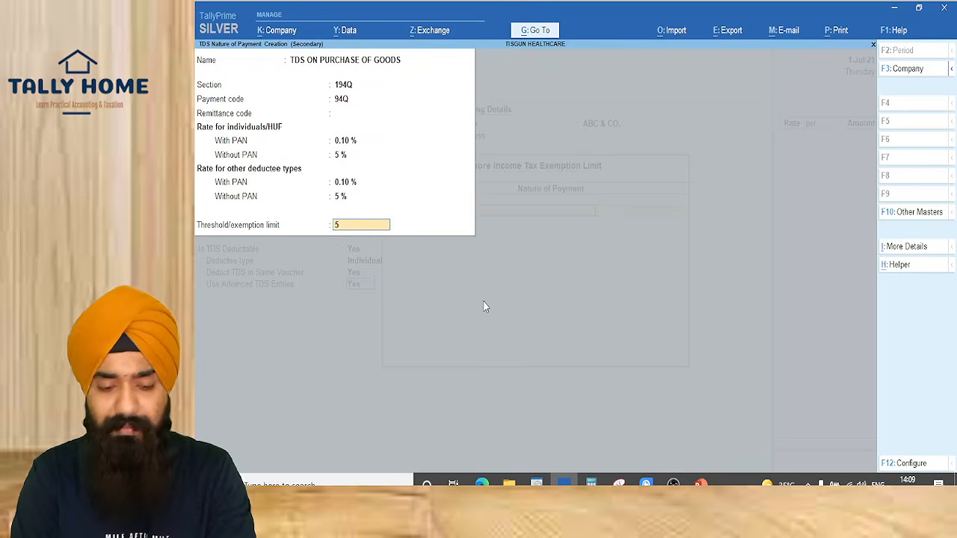
{"action": "type", "text": "0"}
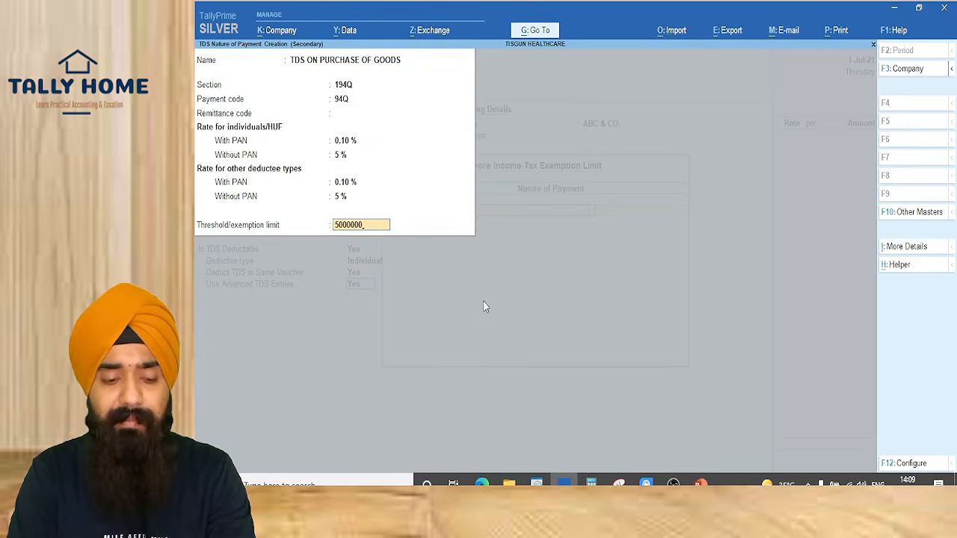
{"action": "type", "text": ",00,000"}
{"action": "key", "text": "Return"}
{"action": "key", "text": "Return"}
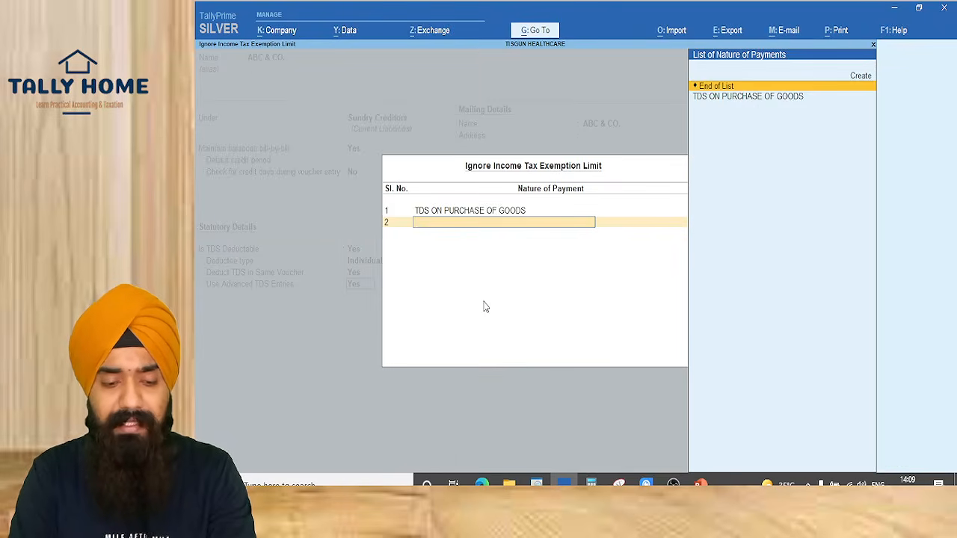
{"action": "key", "text": "Return"}
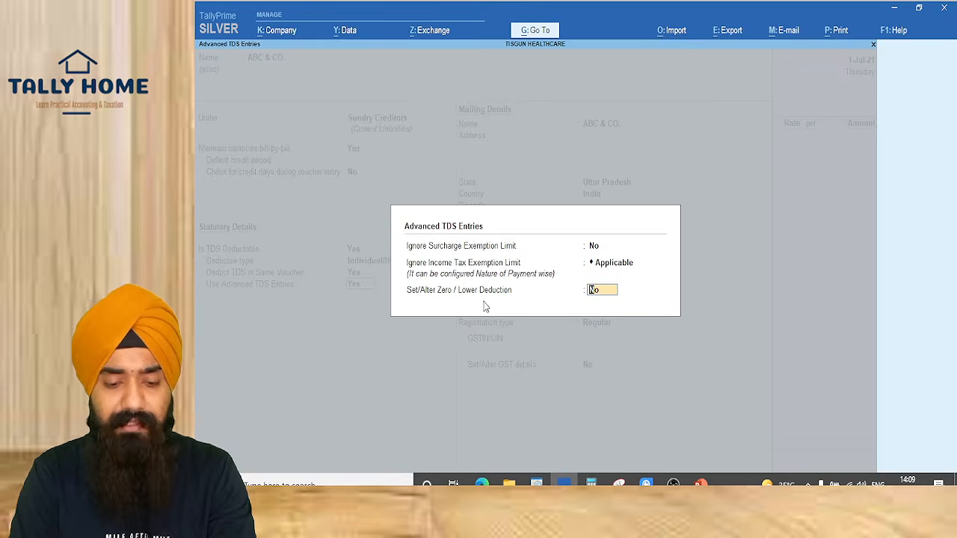
{"action": "key", "text": "Return"}
{"action": "key", "text": "Return"}
{"action": "key", "text": "Return"}
{"action": "key", "text": "Return"}
{"action": "key", "text": "Return"}
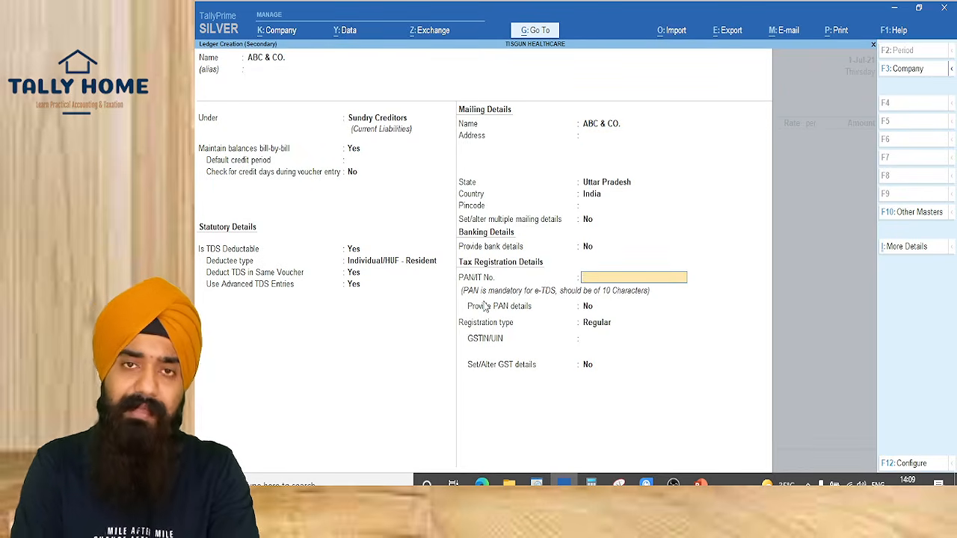
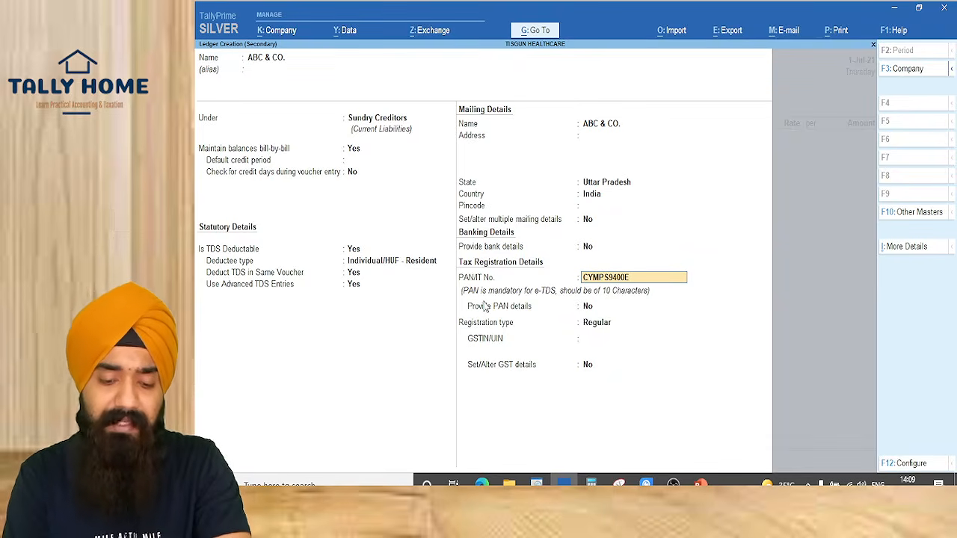
Enter the supplier's PAN and GSTIN, save ABC & CO., and accept it as the voucher party
{"action": "key", "text": "Return"}
{"action": "key", "text": "Return"}
{"action": "key", "text": "Return"}
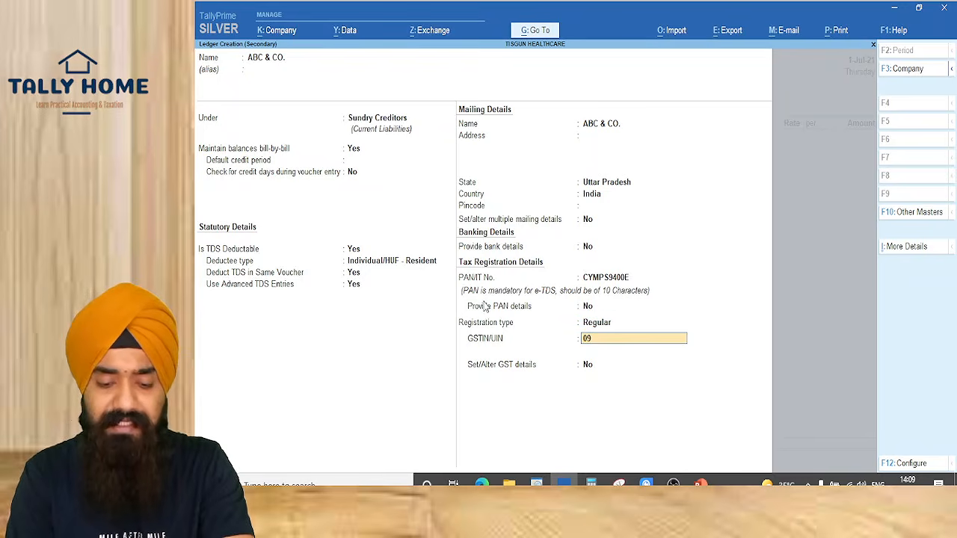
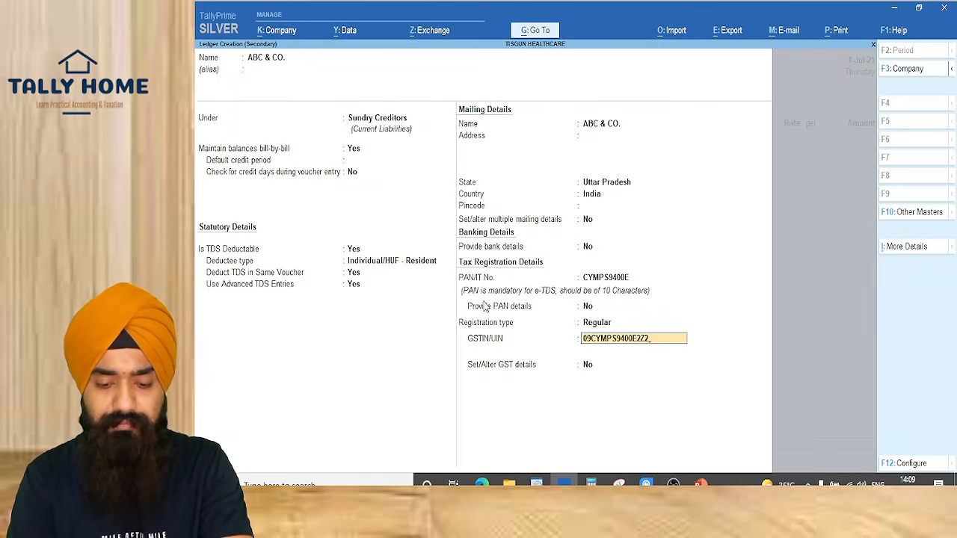
{"action": "key", "text": "Return"}
{"action": "key", "text": "Return"}
{"action": "key", "text": "Return"}
{"action": "key", "text": "Return"}
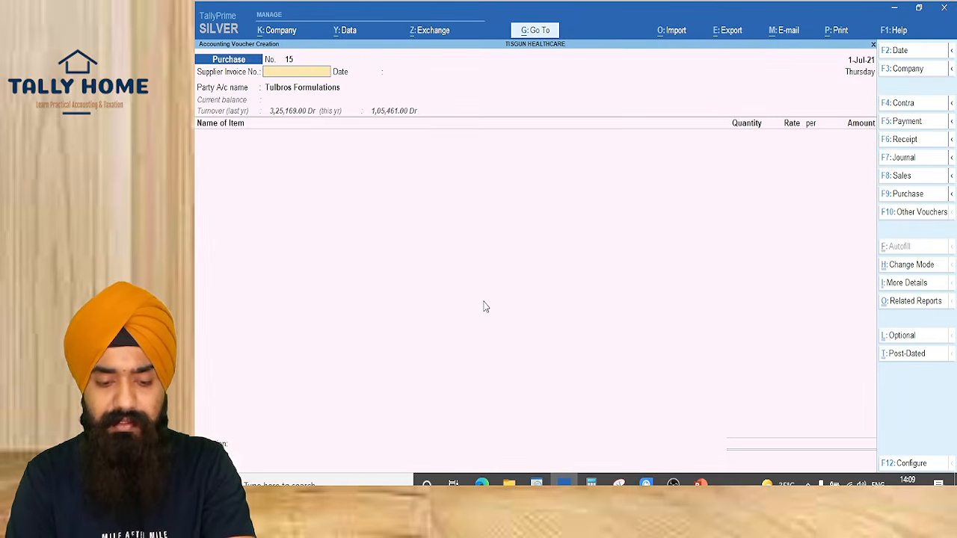
{"action": "key", "text": "Return"}
{"action": "key", "text": "Return"}
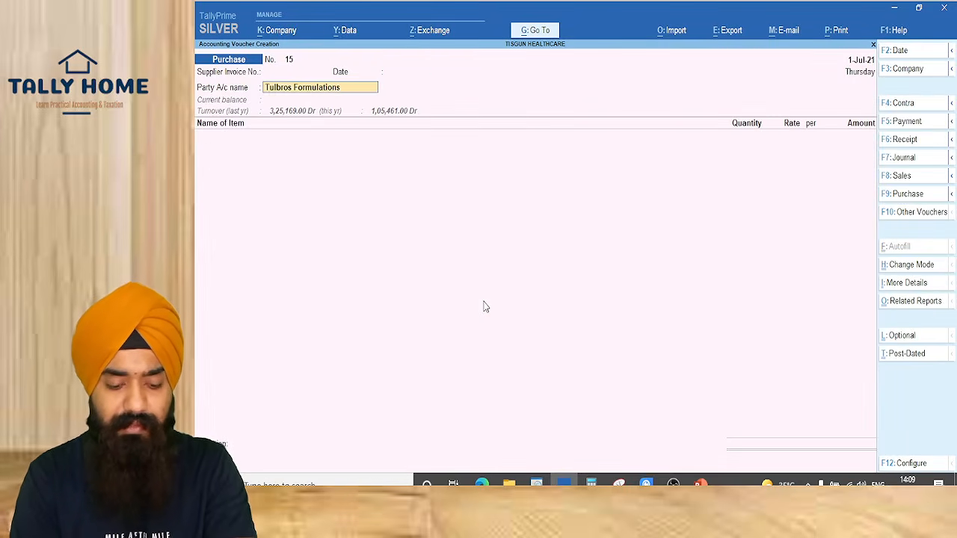
{"action": "type", "text": "AB"}
{"action": "key", "text": "Return"}
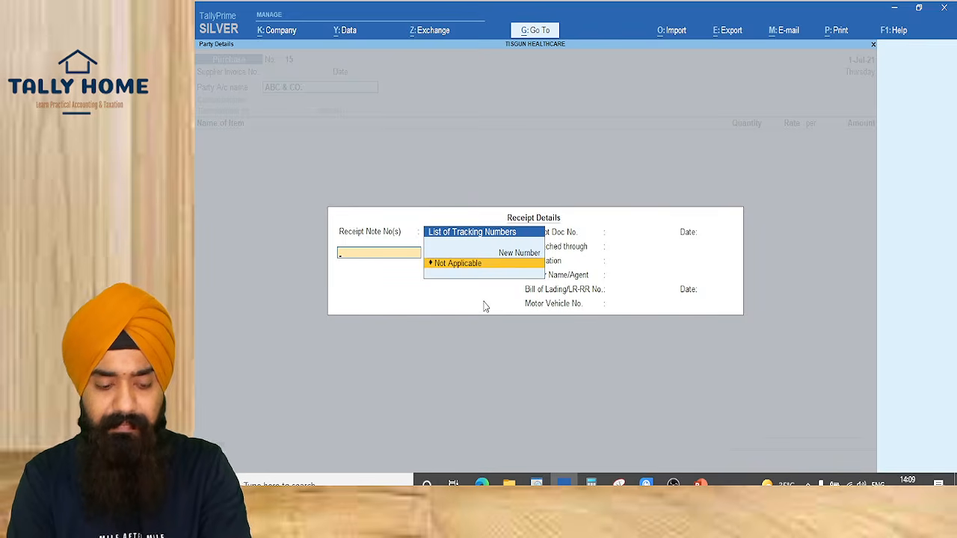
{"action": "key", "text": "ctrl+a"}
{"action": "key", "text": "ctrl+a"}
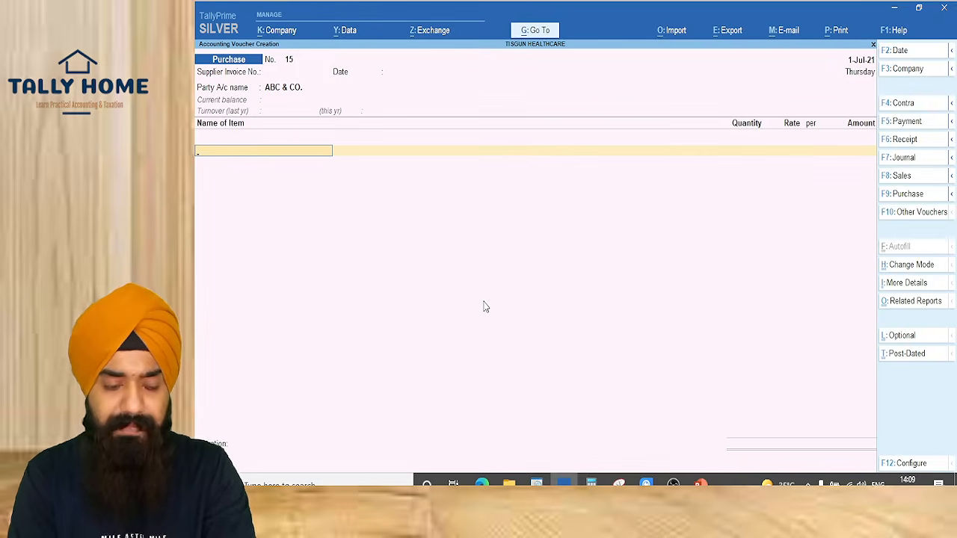
Create stock item ITEM A in PCS units as Goods with rate of duty 0
{"action": "key", "text": "alt+c"}
{"action": "type", "text": "IT"}
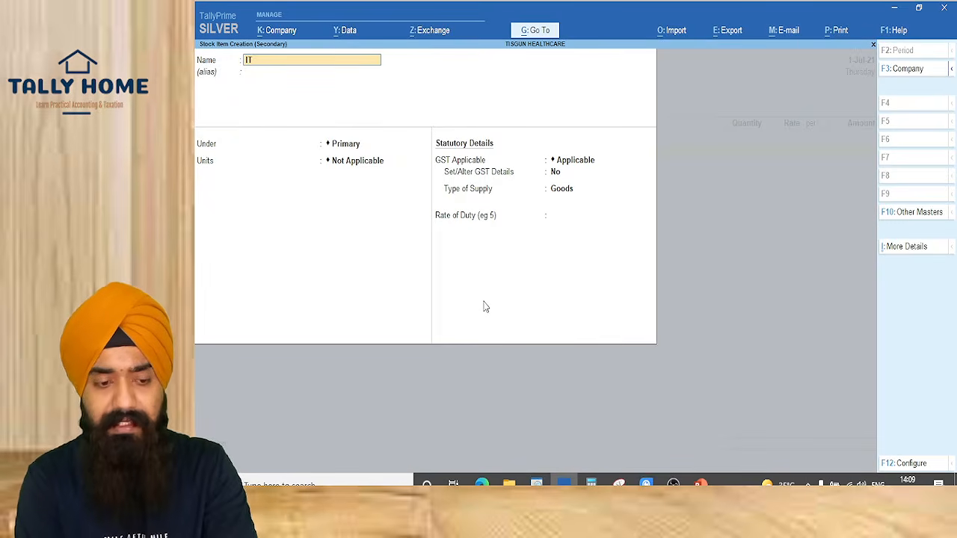
{"action": "type", "text": "EM A"}
{"action": "key", "text": "Return"}
{"action": "key", "text": "Return"}
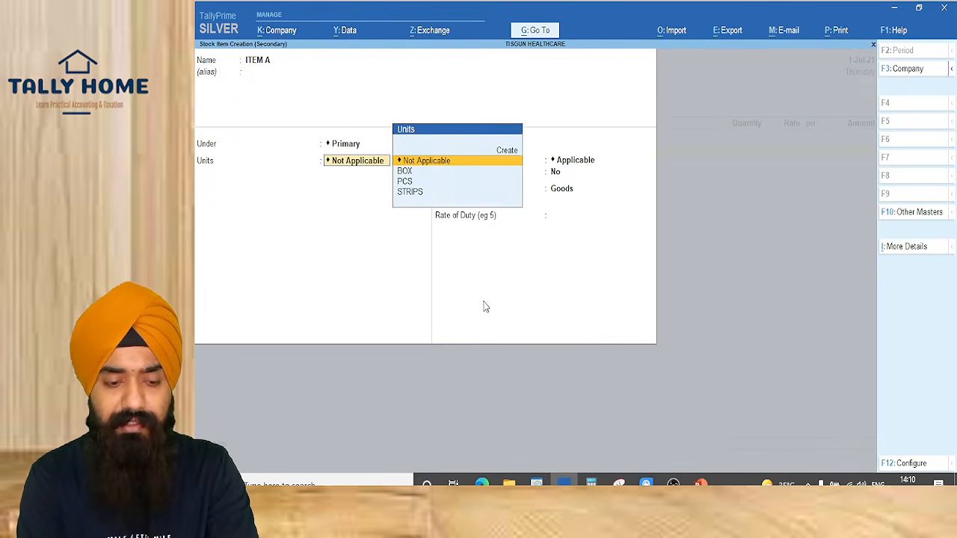
{"action": "key", "text": "Down"}
{"action": "key", "text": "Return"}
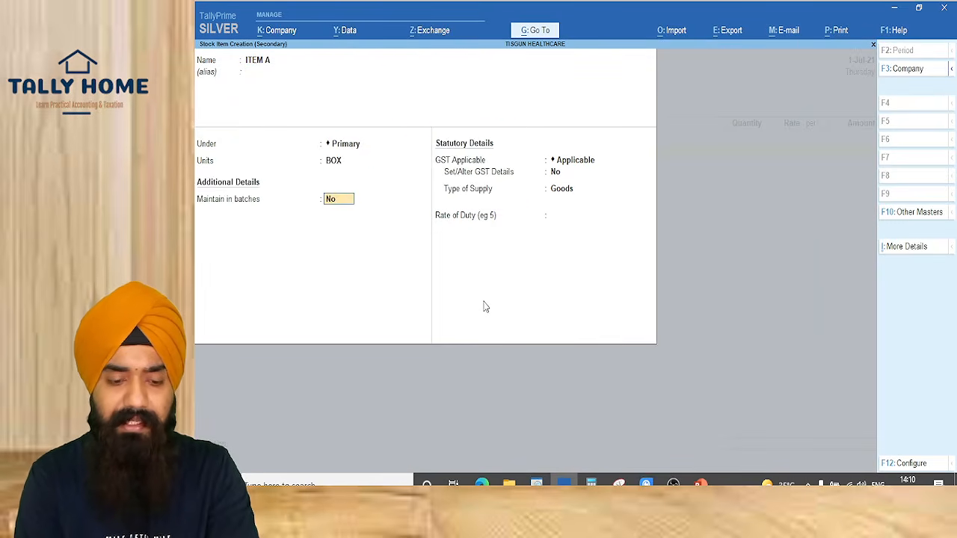
{"action": "key", "text": "BackSpace"}
{"action": "key", "text": "Down"}
{"action": "key", "text": "Return"}
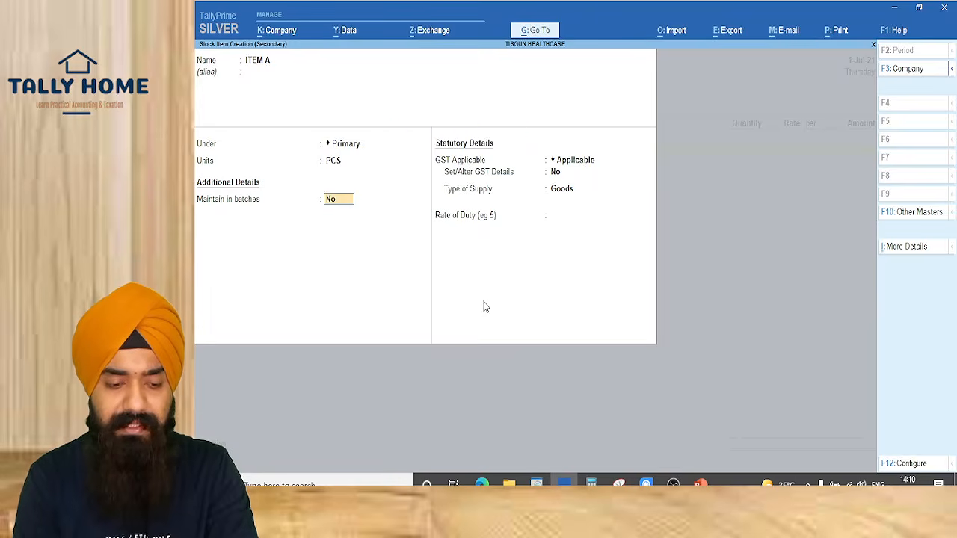
{"action": "key", "text": "Return"}
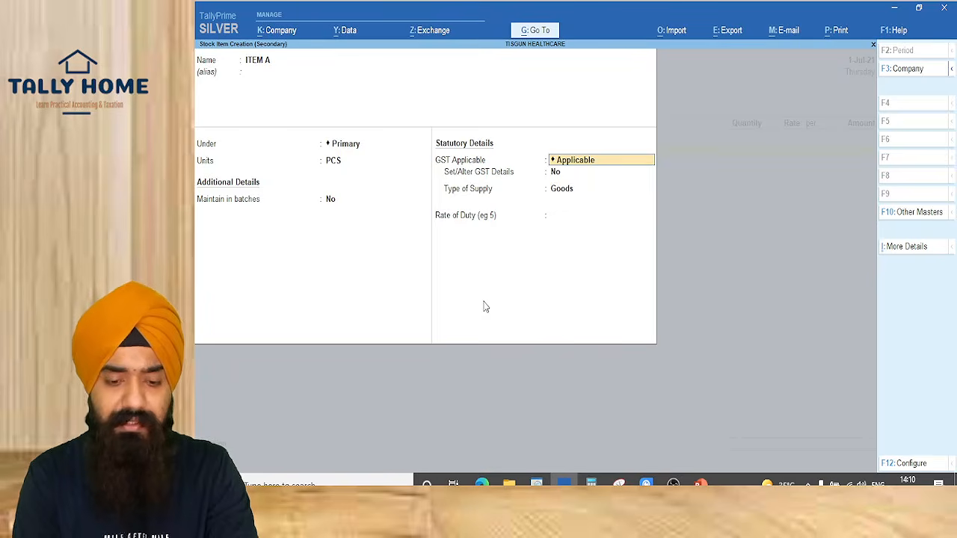
{"action": "key", "text": "Return"}
{"action": "key", "text": "Return"}
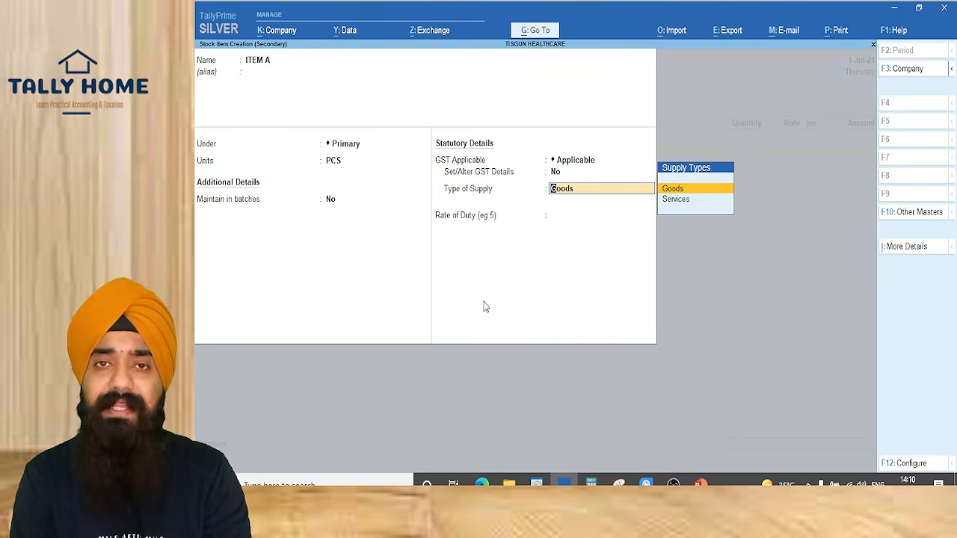
{"action": "key", "text": "Return"}
{"action": "key", "text": "Return"}
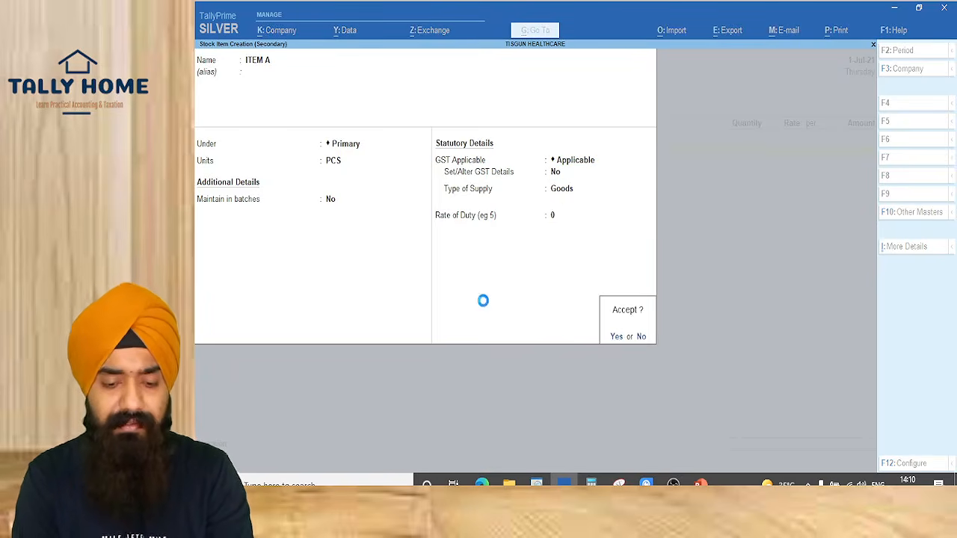
{"action": "key", "text": "Return"}
{"action": "key", "text": "Return"}
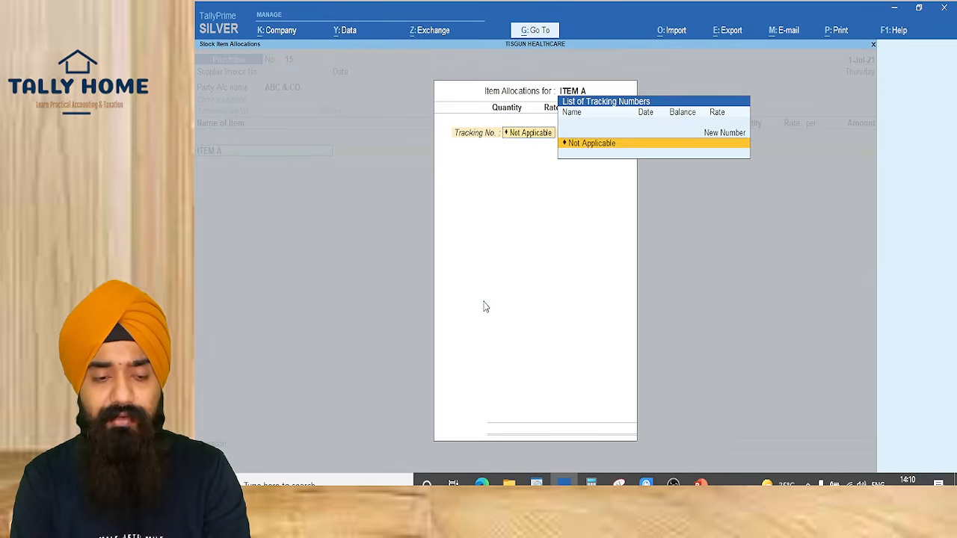
Allocate ITEM A as 1 PCS at 49,00,000.00, then close the allocation and accounting details
{"action": "key", "text": "Return"}
{"action": "key", "text": "Return"}
{"action": "key", "text": "BackSpace"}
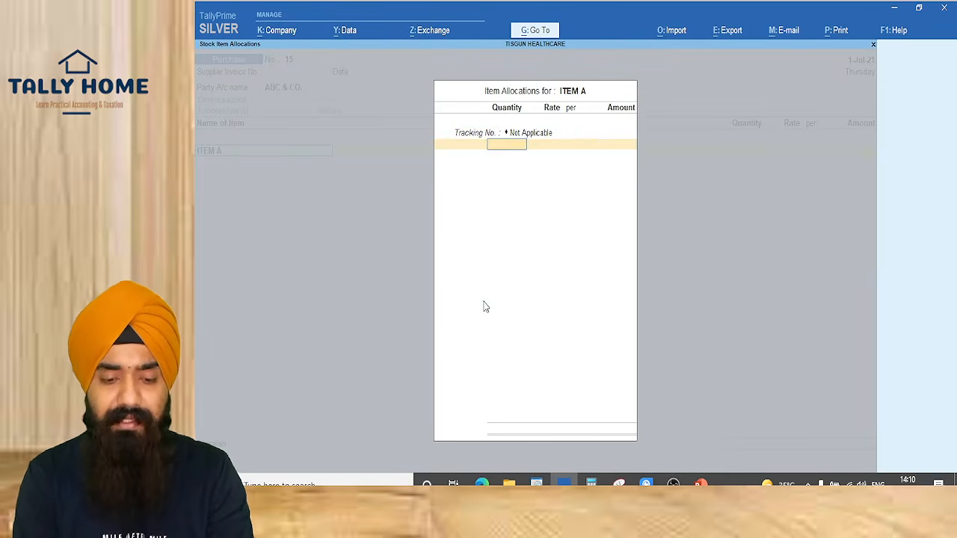
{"action": "type", "text": "1"}
{"action": "key", "text": "Return"}
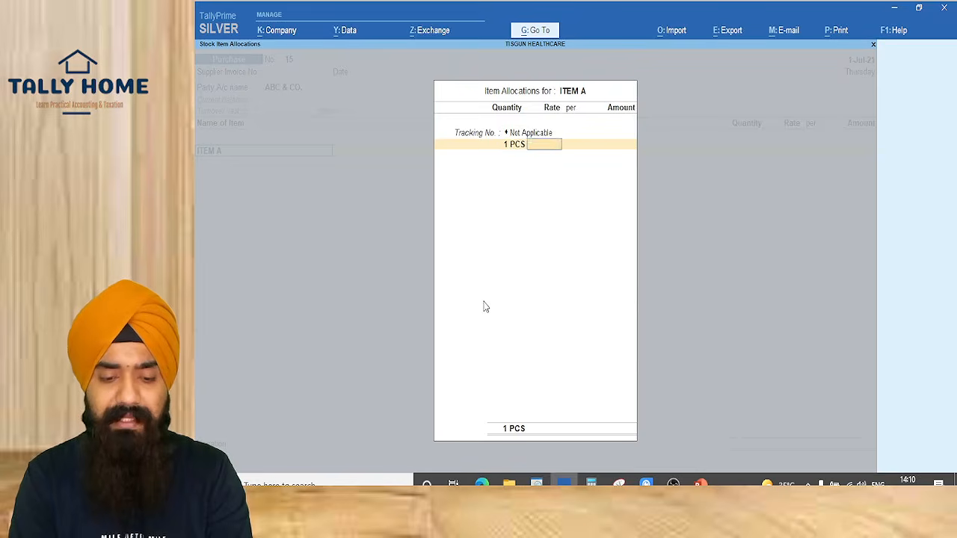
{"action": "key", "text": "Return"}
{"action": "key", "text": "alt+Tab"}
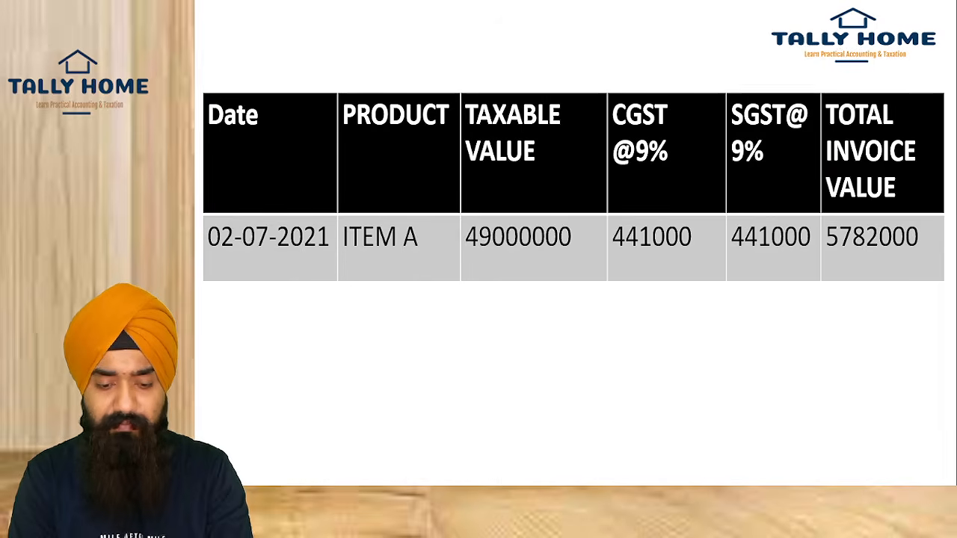
{"action": "key", "text": "alt+Tab"}
{"action": "key", "text": "Return"}
{"action": "type", "text": "4900000"}
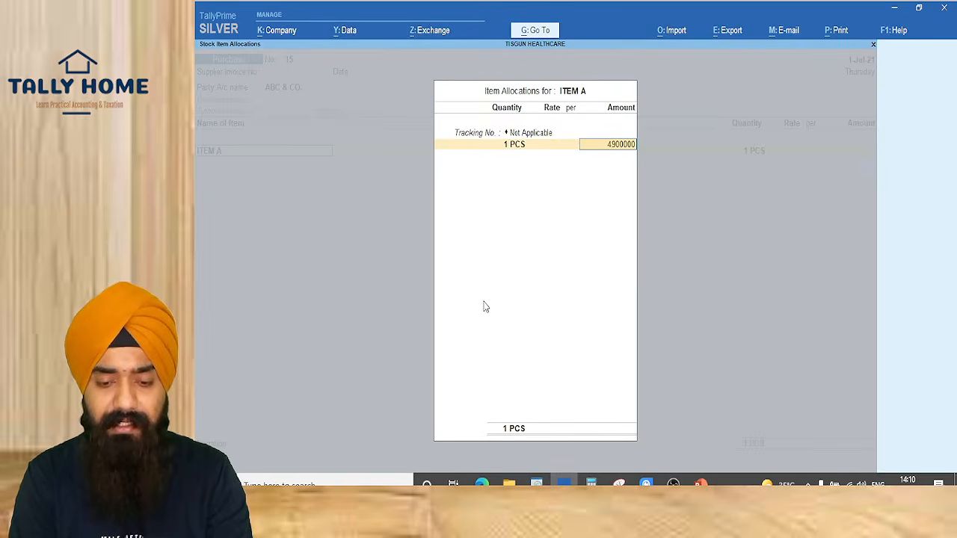
{"action": "key", "text": "Return"}
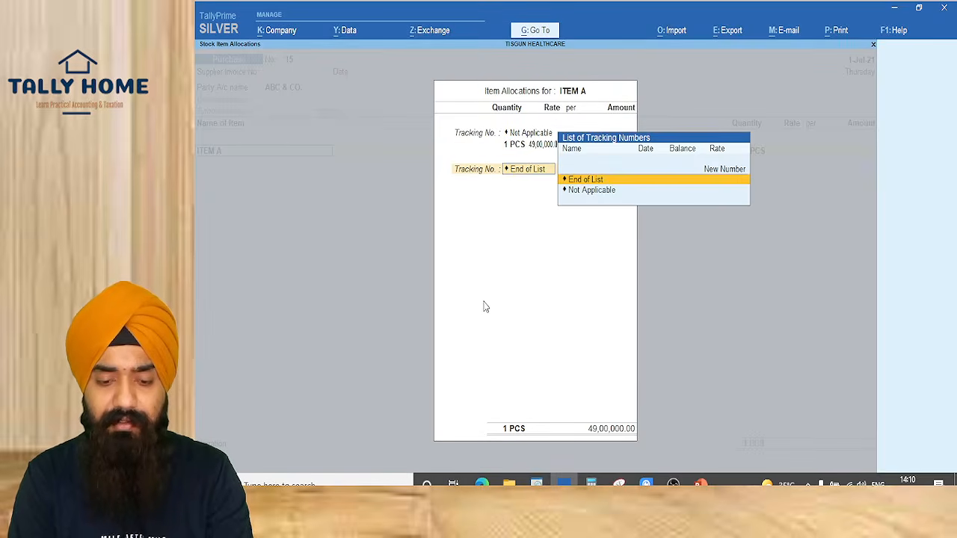
{"action": "key", "text": "Return"}
{"action": "key", "text": "Return"}
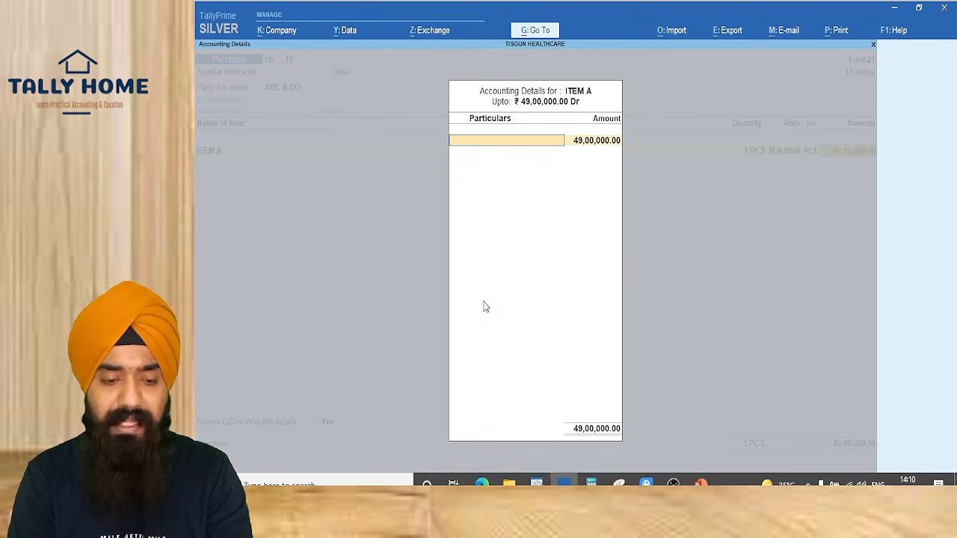
{"action": "key", "text": "Escape"}
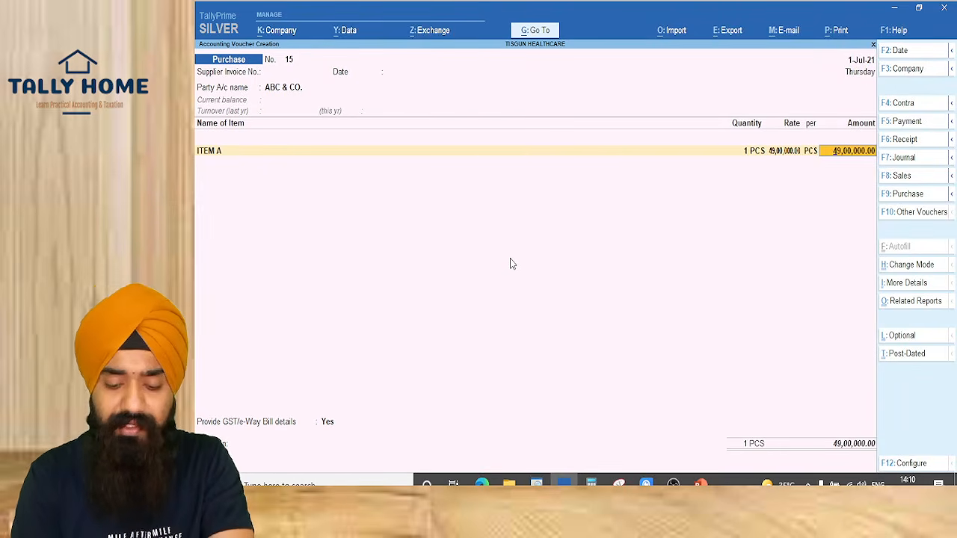
Check the purchase voucher's F12 configuration, then return to ITEM A's Accounting Details
{"action": "key", "text": "F12"}
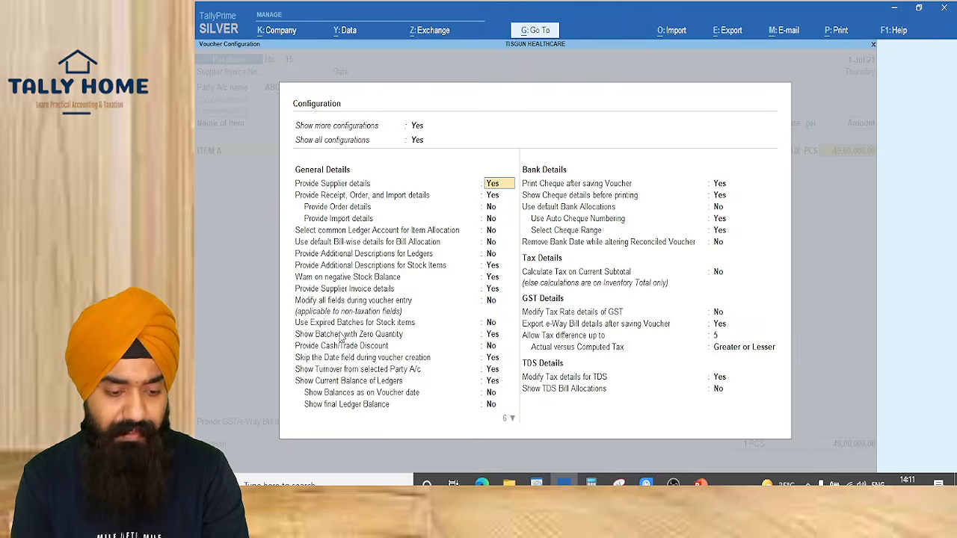
{"action": "key", "text": "ctrl+a"}
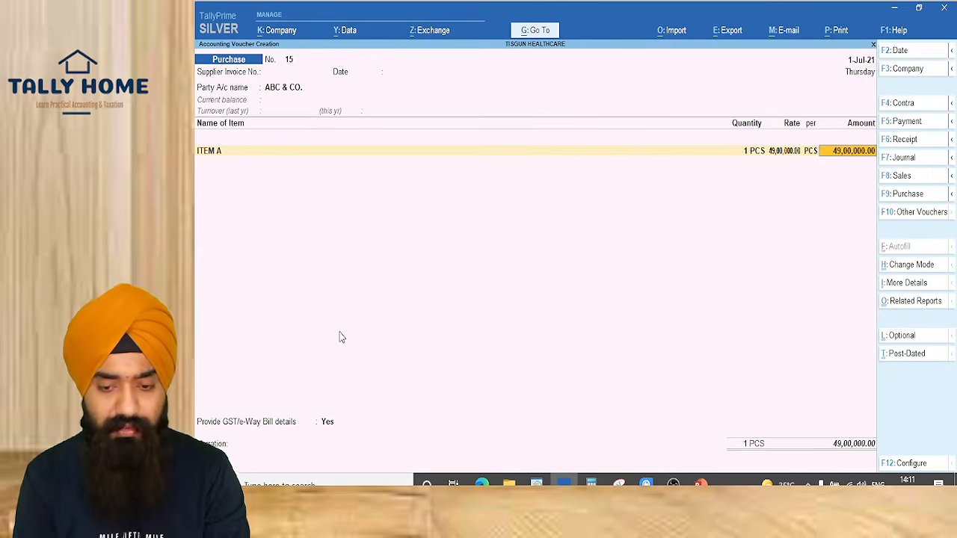
{"action": "key", "text": "Return"}
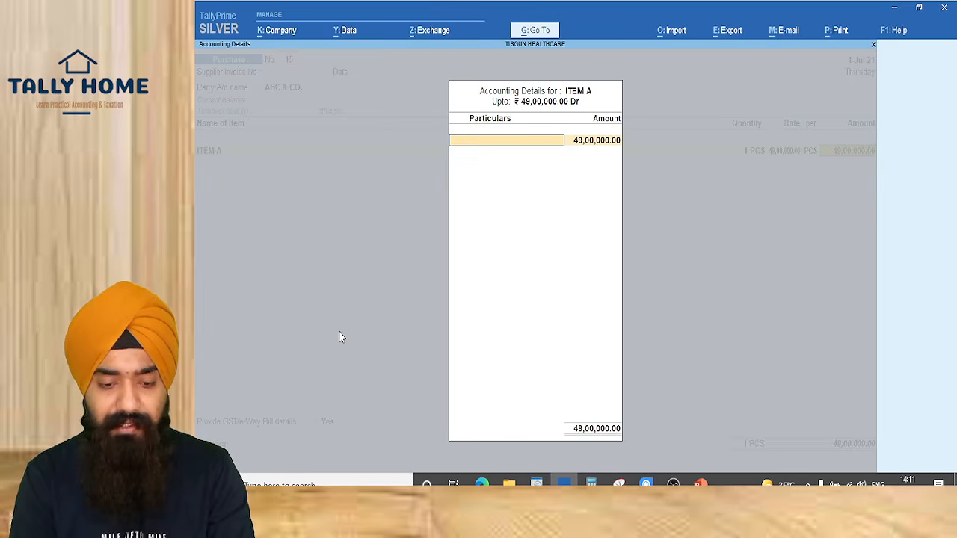
Assign the GST Purchase ledger to ITEM A's 49,00,000.00 Dr accounting line
{"action": "key", "text": "alt+c"}
{"action": "type", "text": "PURCH"}
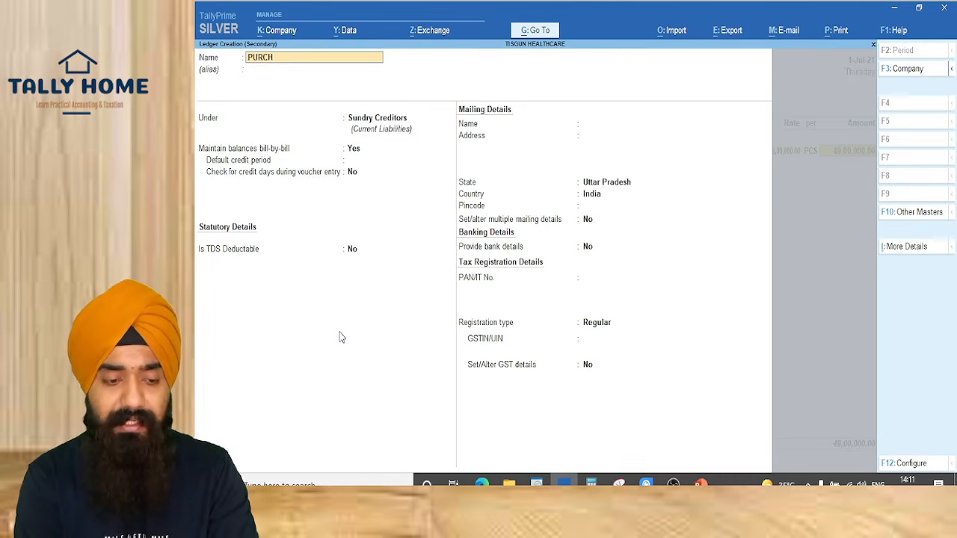
{"action": "key", "text": "Escape"}
{"action": "key", "text": "Escape"}
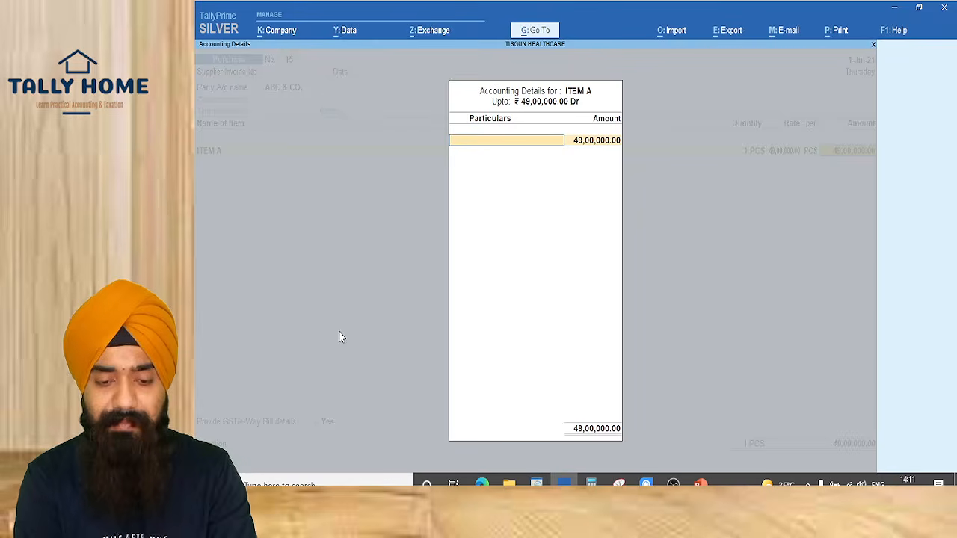
{"action": "type", "text": "PUR"}
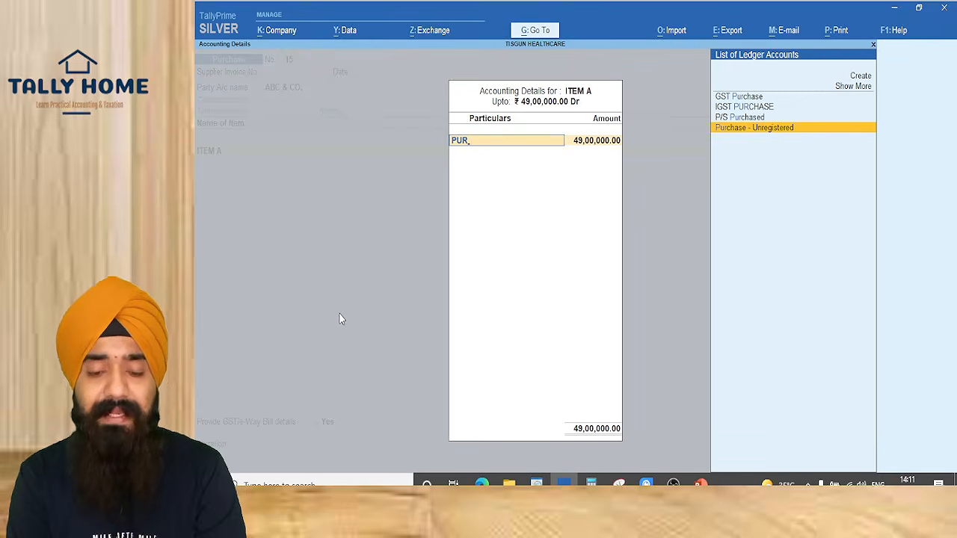
{"action": "key", "text": "Up"}
{"action": "key", "text": "Up"}
{"action": "key", "text": "Up"}
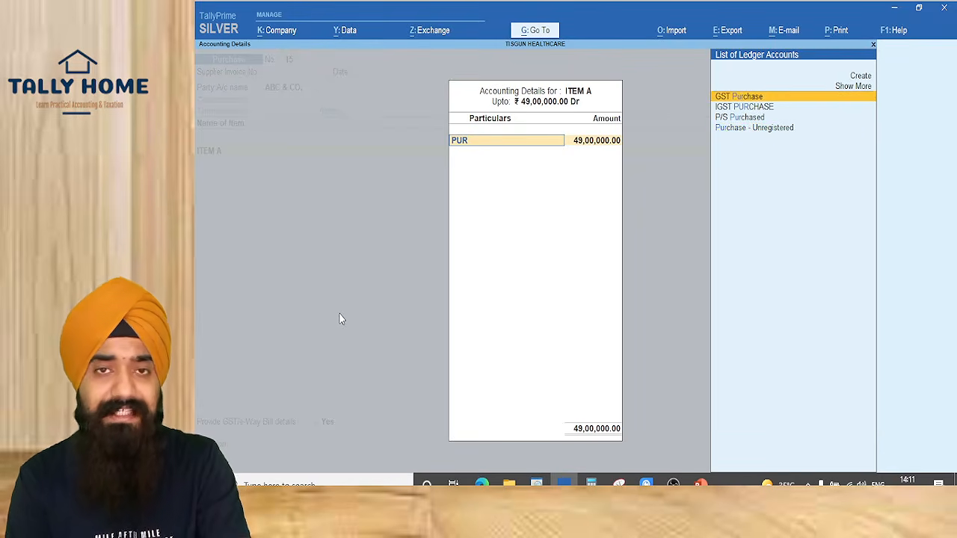
{"action": "key", "text": "Return"}
{"action": "key", "text": "BackSpace"}
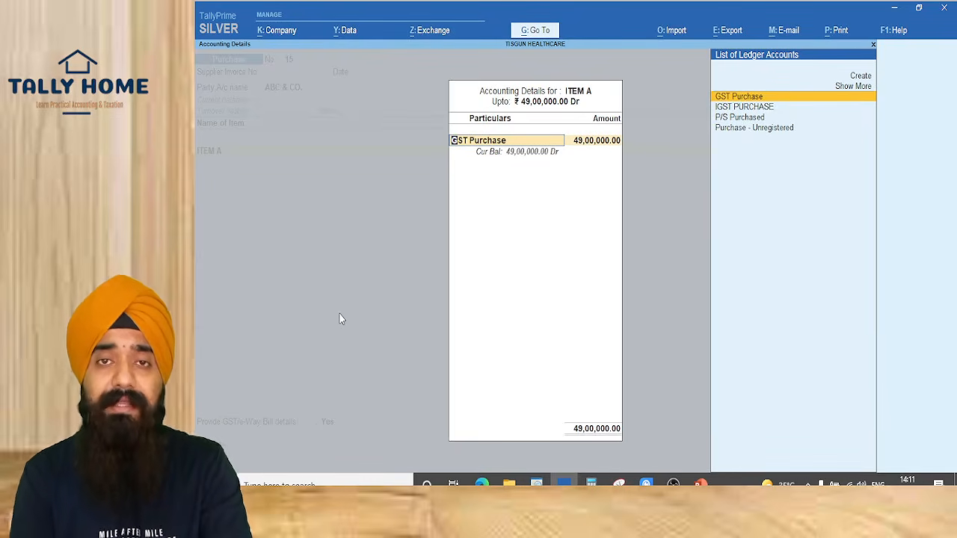
Alter GST Purchase: supply type Goods, TDS Applicable, nature of payment TDS ON PURCHASE OF GOODS
{"action": "key", "text": "ctrl+Return"}
{"action": "key", "text": "Return"}
{"action": "key", "text": "Return"}
{"action": "key", "text": "Return"}
{"action": "key", "text": "Return"}
{"action": "key", "text": "Return"}
{"action": "key", "text": "Return"}
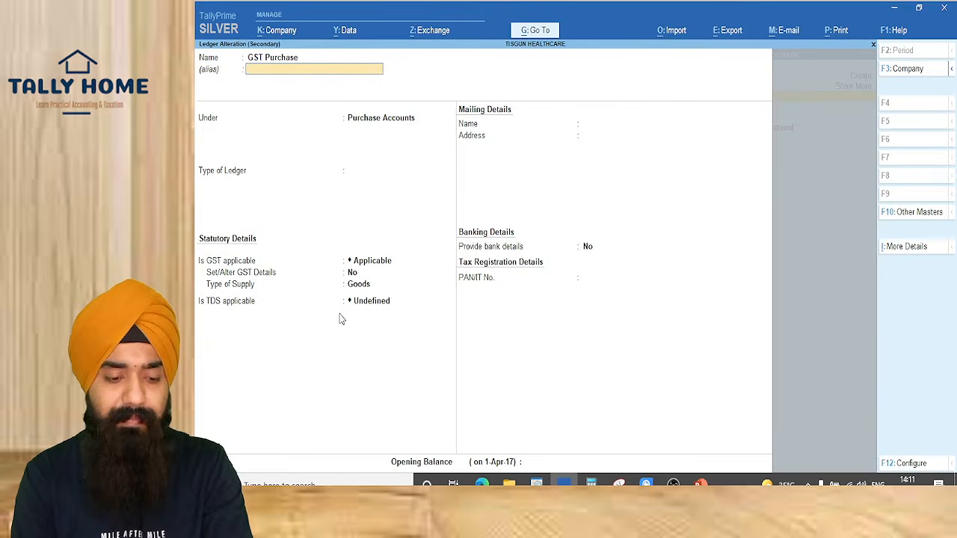
{"action": "key", "text": "Return"}
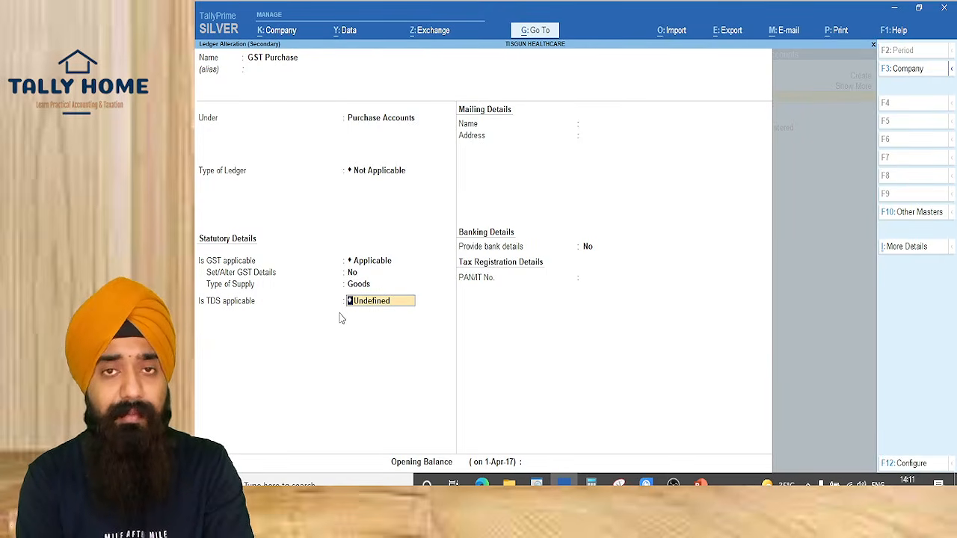
{"action": "type", "text": "APPLI"}
{"action": "key", "text": "Return"}
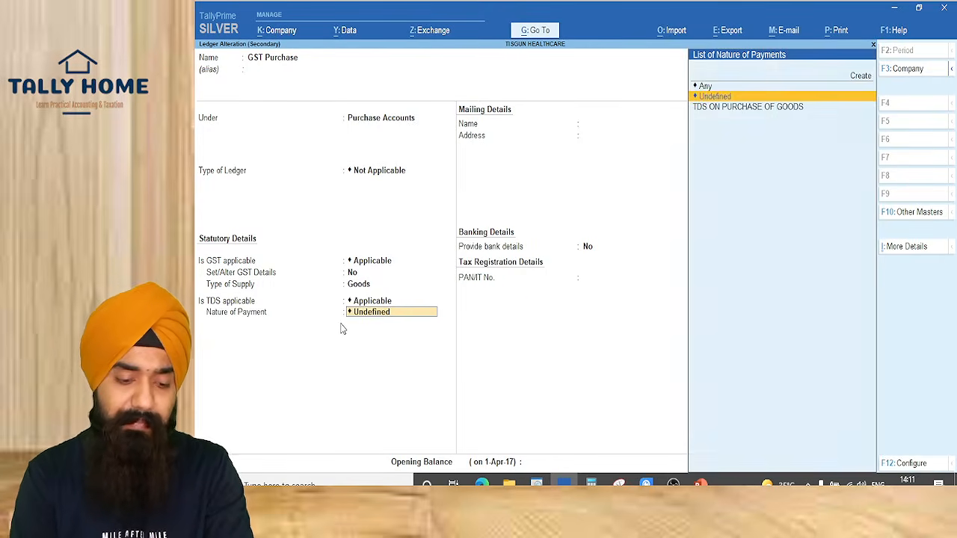
{"action": "key", "text": "Down"}
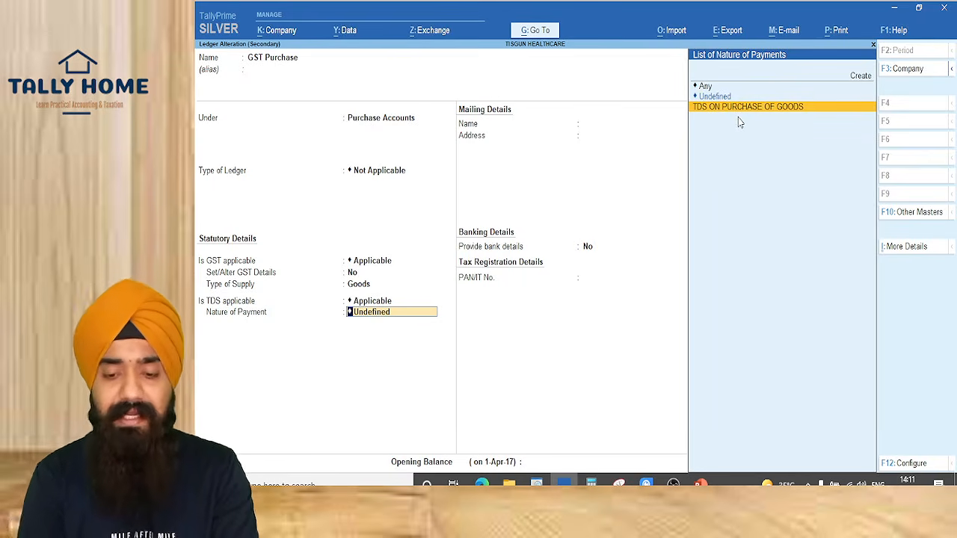
{"action": "key", "text": "Return"}
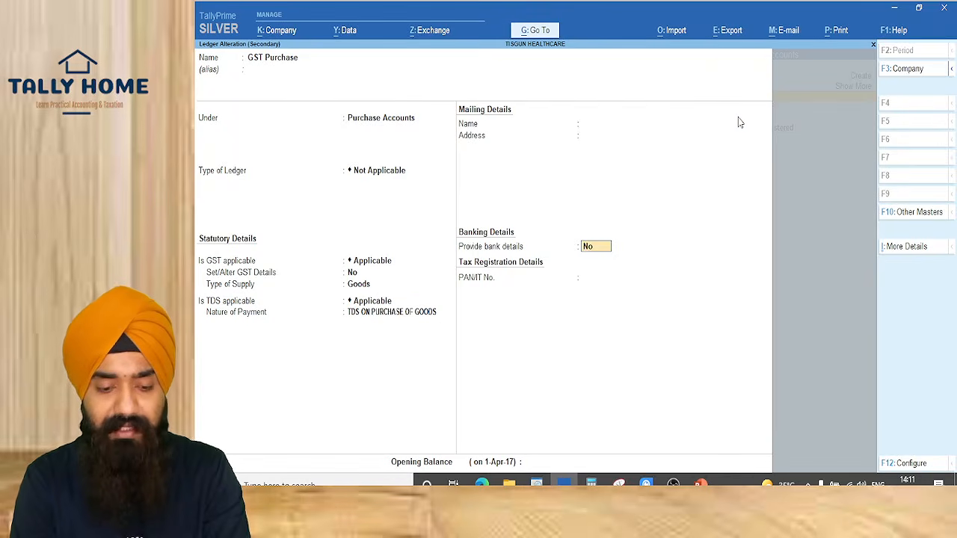
Recheck the TDS ON PURCHASE OF GOODS payment details, then continue past bank details to opening balance
{"action": "key", "text": "BackSpace"}
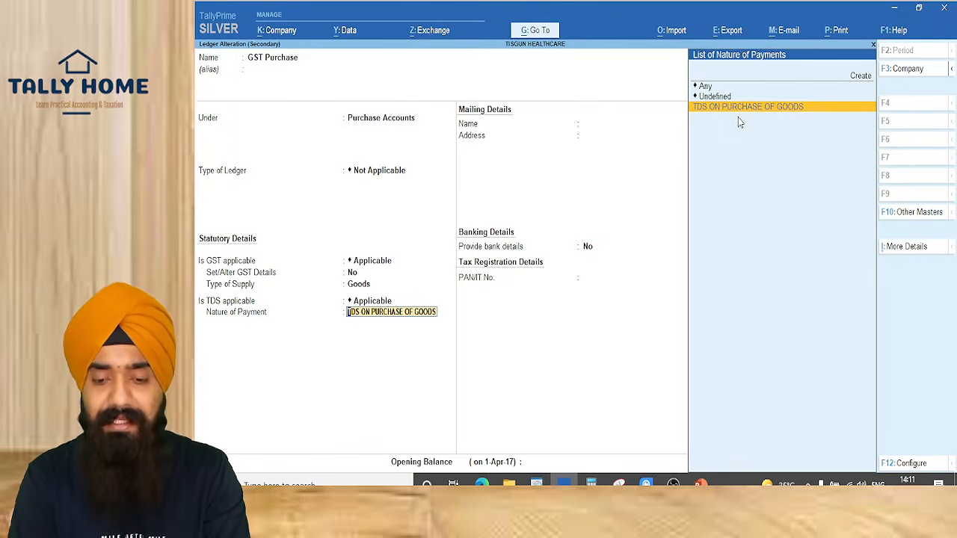
{"action": "key", "text": "ctrl+1"}
{"action": "left_click", "coordinate": [737, 114]}
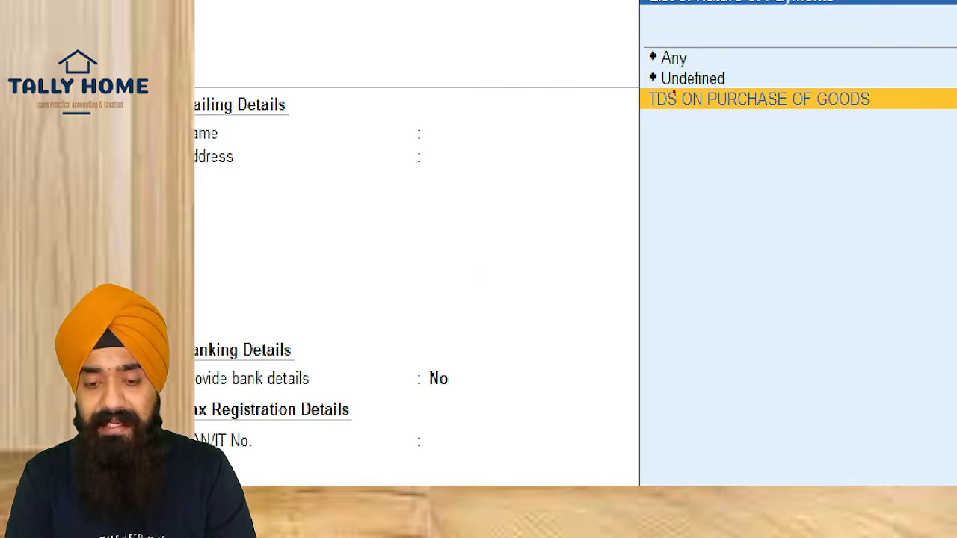
{"action": "left_click_drag", "start_coordinate": [644, 85], "coordinate": [897, 130]}
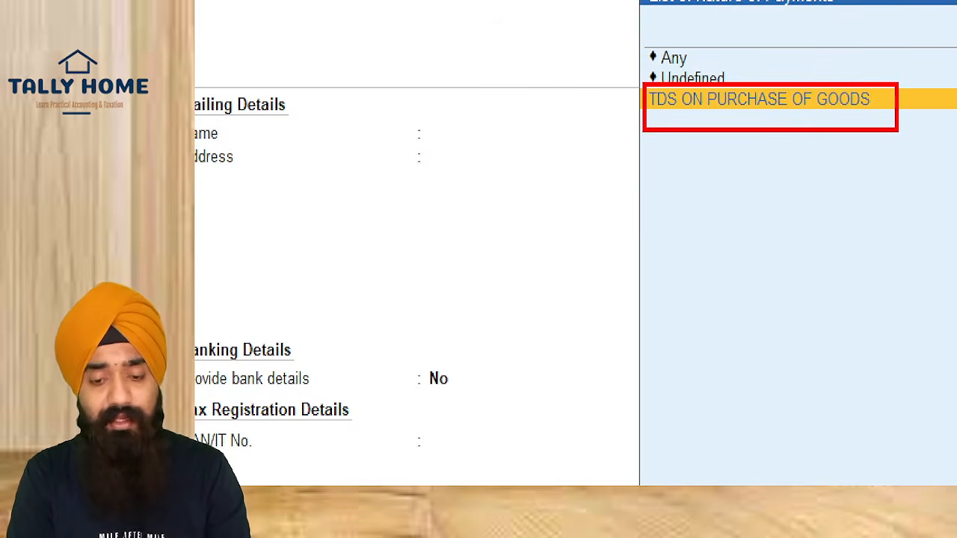
{"action": "key", "text": "Escape"}
{"action": "key", "text": "Return"}
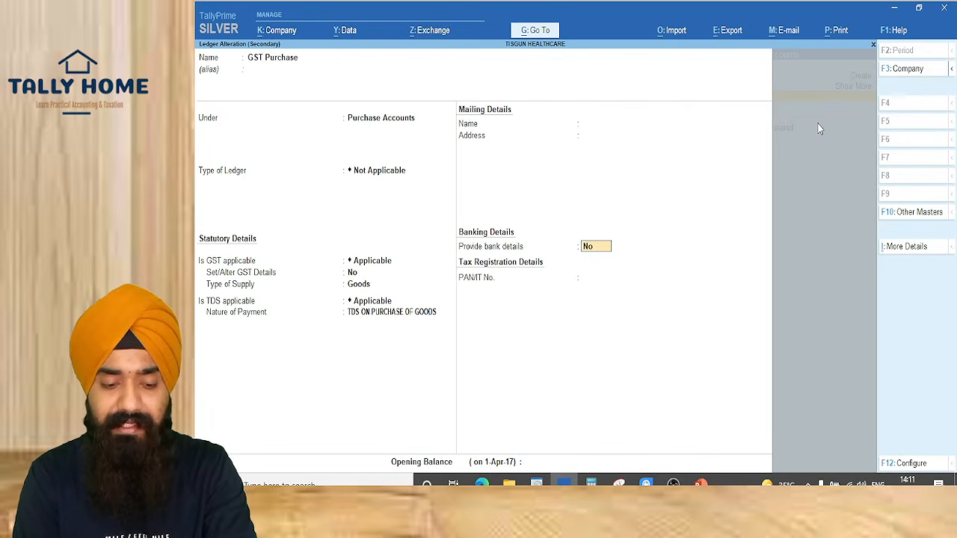
{"action": "key", "text": "Return"}
{"action": "key", "text": "Return"}
{"action": "key", "text": "Return"}
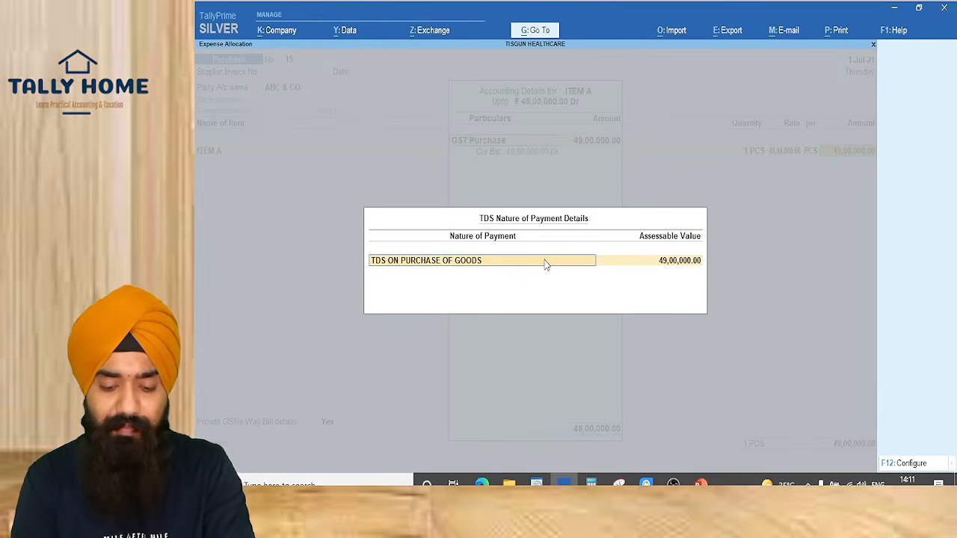
Turn on Allow modification of assessable amount in the TDS Nature of Payment Details
{"action": "key", "text": "F12"}
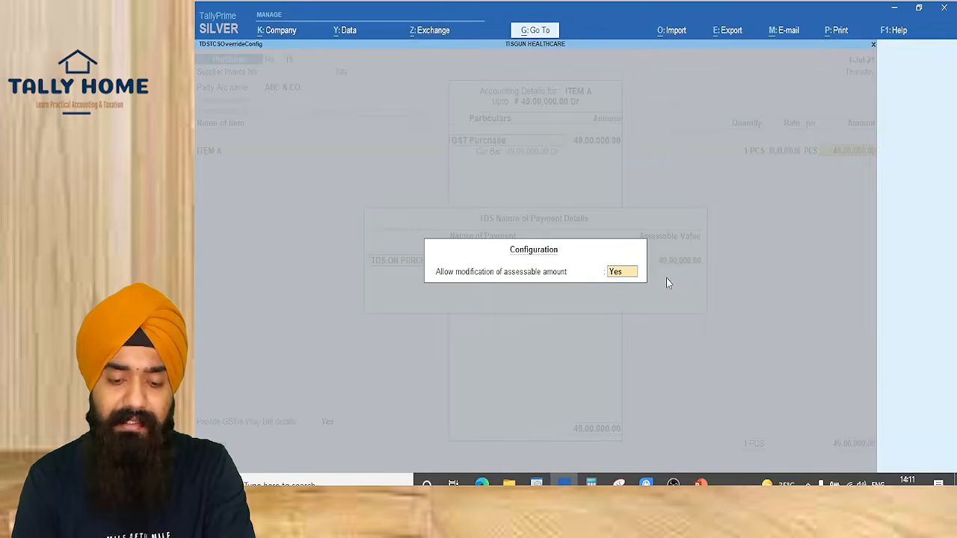
{"action": "key", "text": "Return"}
{"action": "key", "text": "Return"}
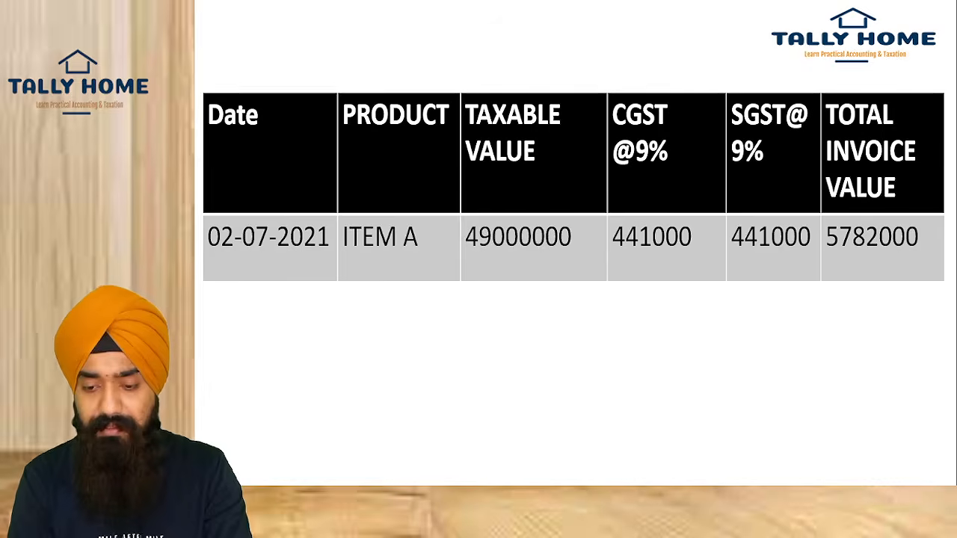
Enter 782000/1.18 (6,62,711.86) as ITEM A's TDS assessable value and confirm back to the voucher
{"action": "key", "text": "alt+Tab"}
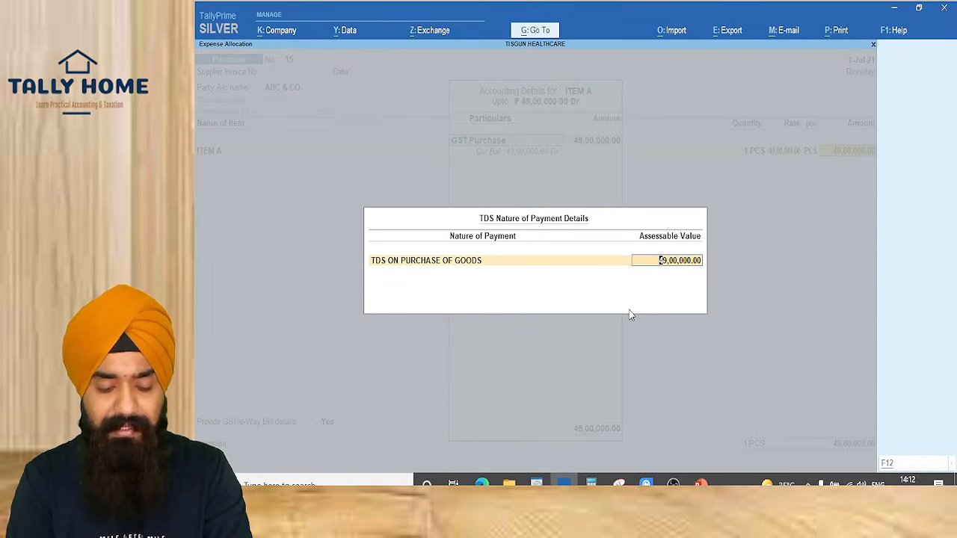
{"action": "key", "text": "ctrl+n"}
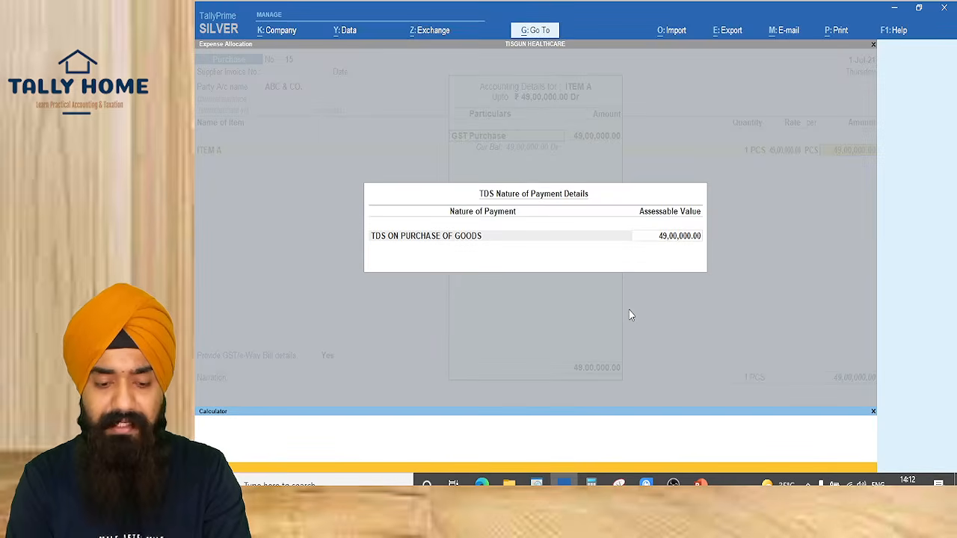
{"action": "type", "text": "782000/1.1"}
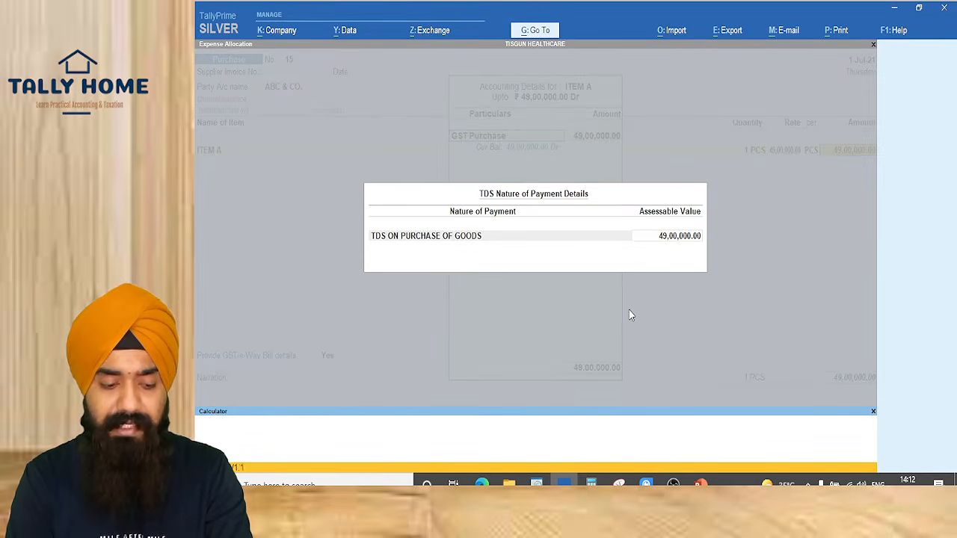
{"action": "type", "text": "8"}
{"action": "key", "text": "Return"}
{"action": "key", "text": "Return"}
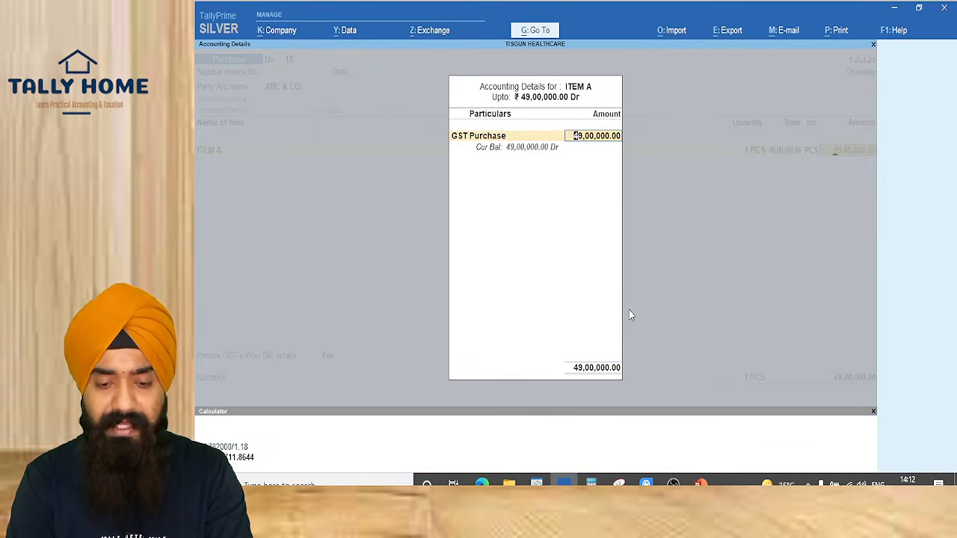
{"action": "key", "text": "Return"}
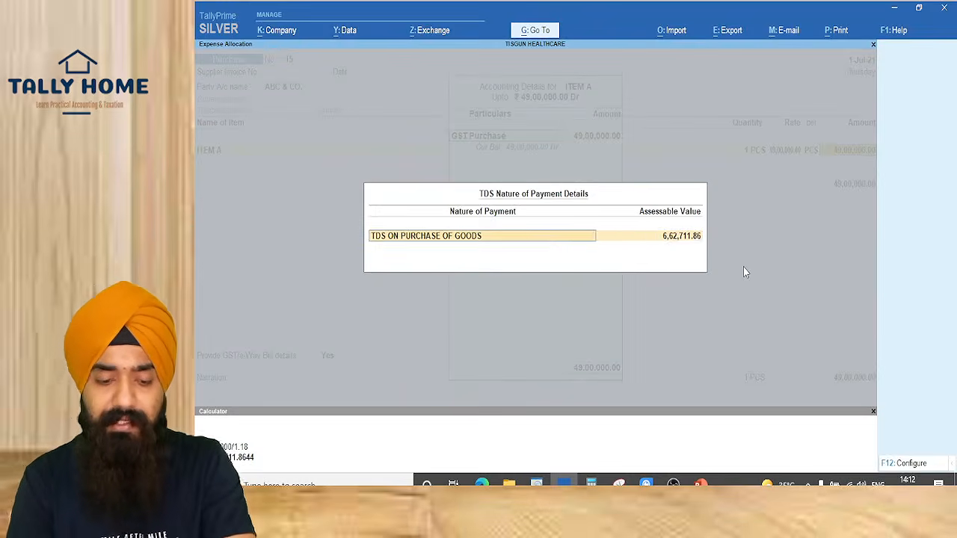
{"action": "key", "text": "Return"}
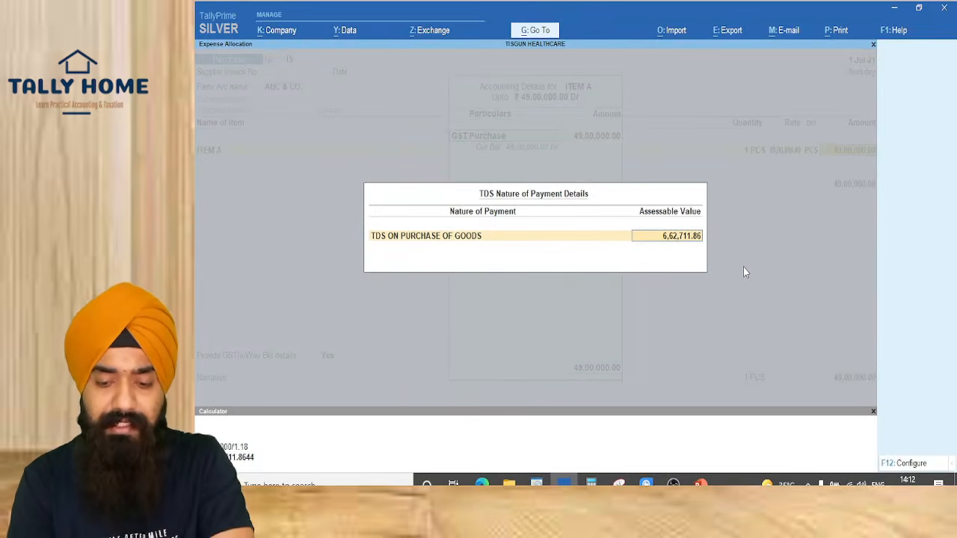
{"action": "key", "text": "Return"}
{"action": "key", "text": "Return"}
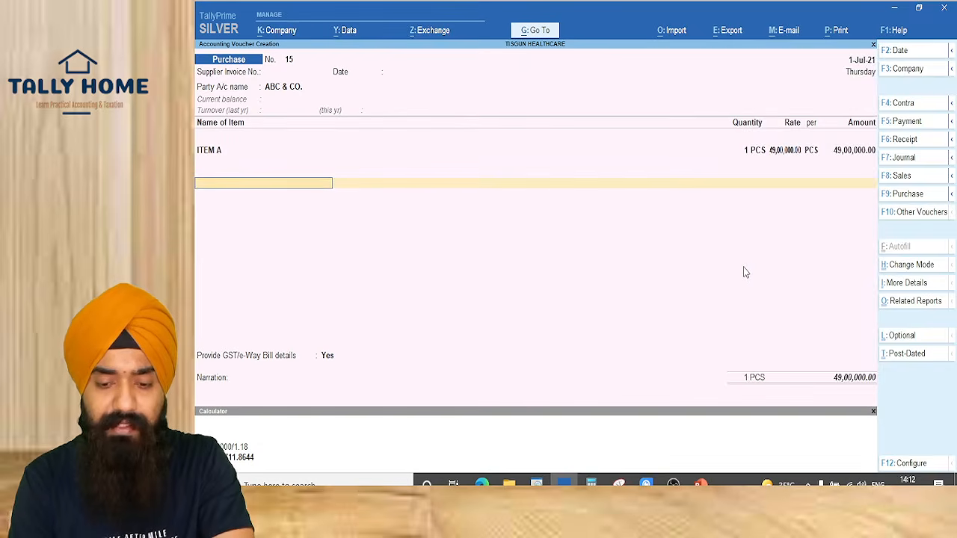
Add CGST as the next ledger and alter it to TDS Applicable under TDS ON PURCHASE OF GOODS
{"action": "type", "text": "CGST"}
{"action": "key", "text": "Return"}
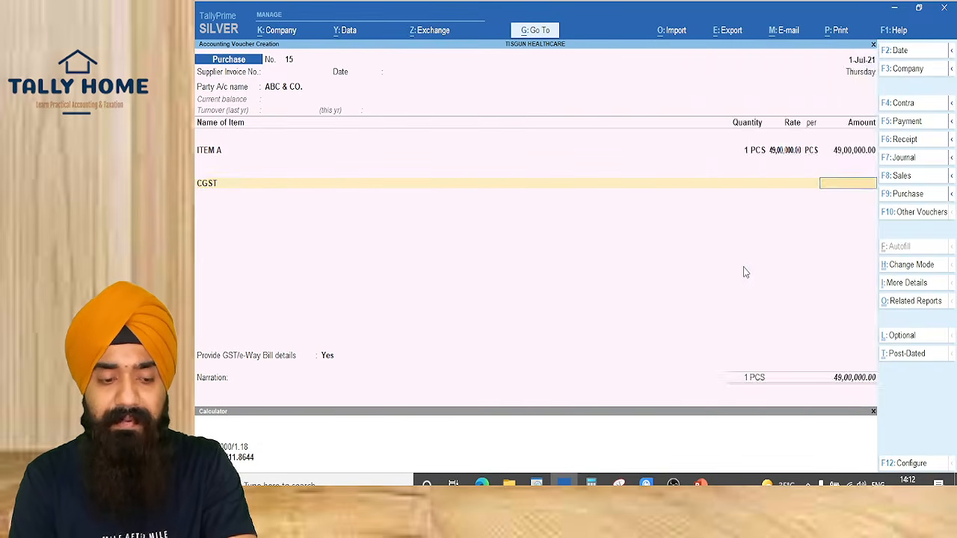
{"action": "key", "text": "BackSpace"}
{"action": "key", "text": "ctrl+Return"}
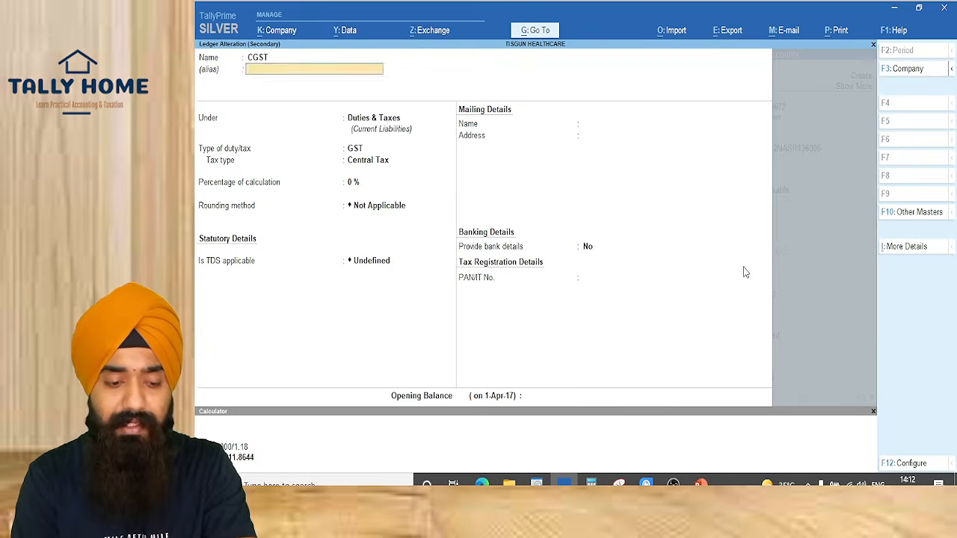
{"action": "key", "text": "Return"}
{"action": "key", "text": "Return"}
{"action": "key", "text": "Return"}
{"action": "key", "text": "Return"}
{"action": "key", "text": "Return"}
{"action": "key", "text": "Return"}
{"action": "type", "text": "A"}
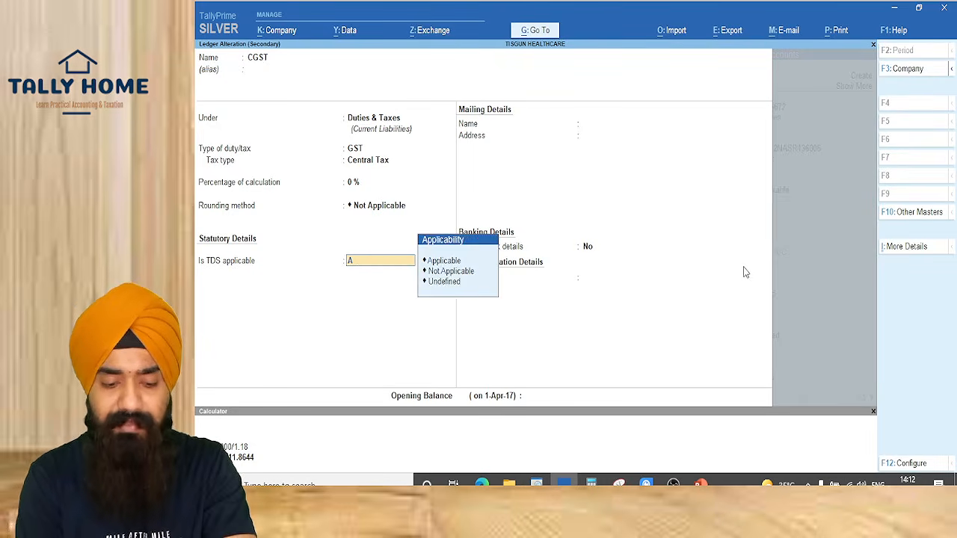
{"action": "type", "text": "pp"}
{"action": "key", "text": "Return"}
{"action": "key", "text": "Down"}
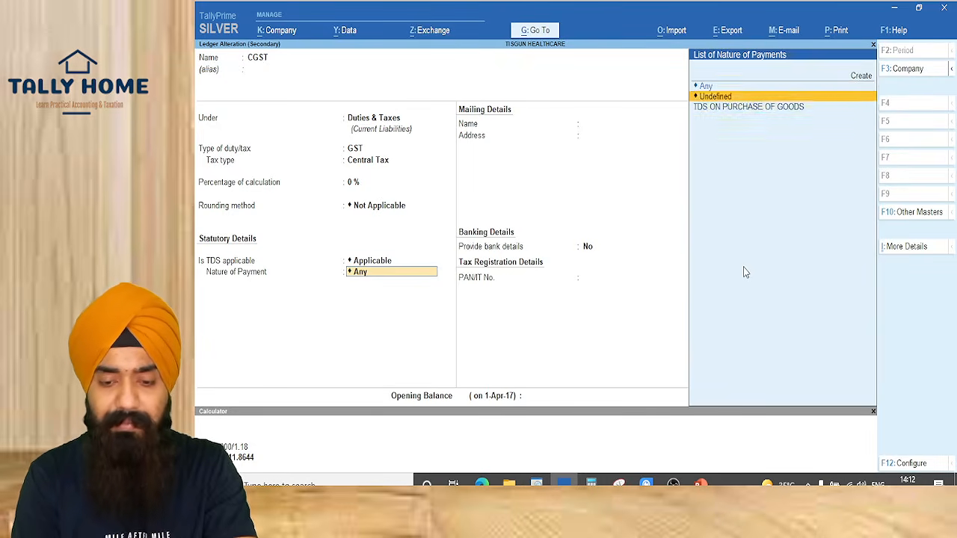
{"action": "key", "text": "Down"}
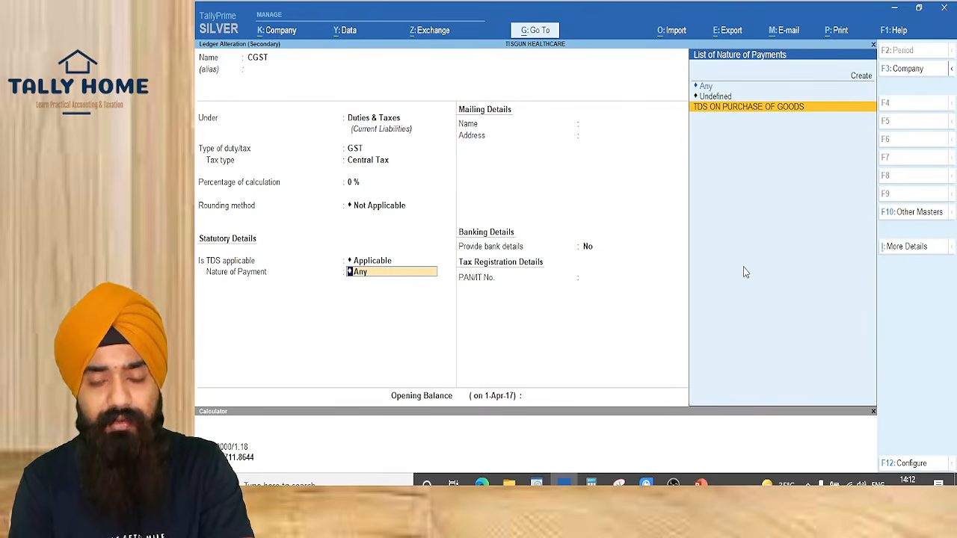
{"action": "key", "text": "Up"}
{"action": "key", "text": "Up"}
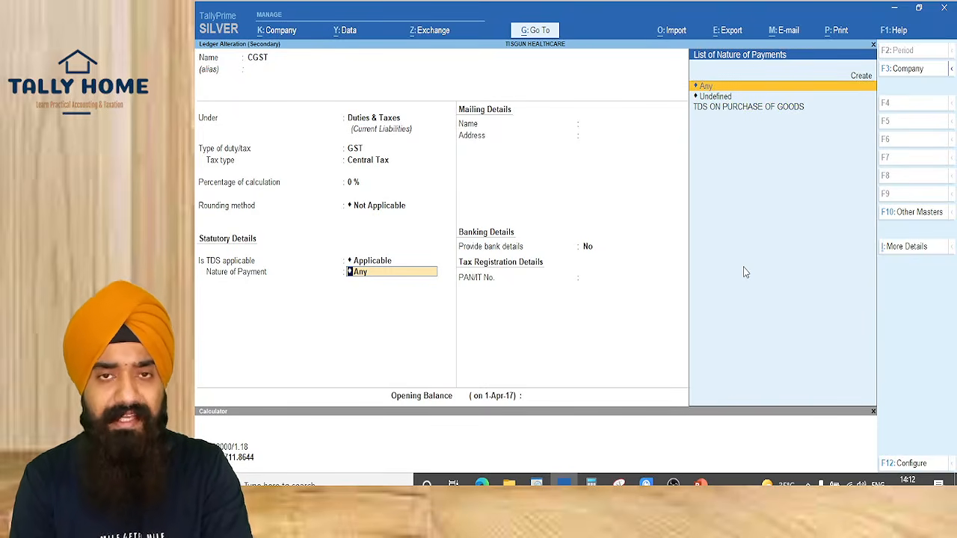
{"action": "key", "text": "Down"}
{"action": "key", "text": "Down"}
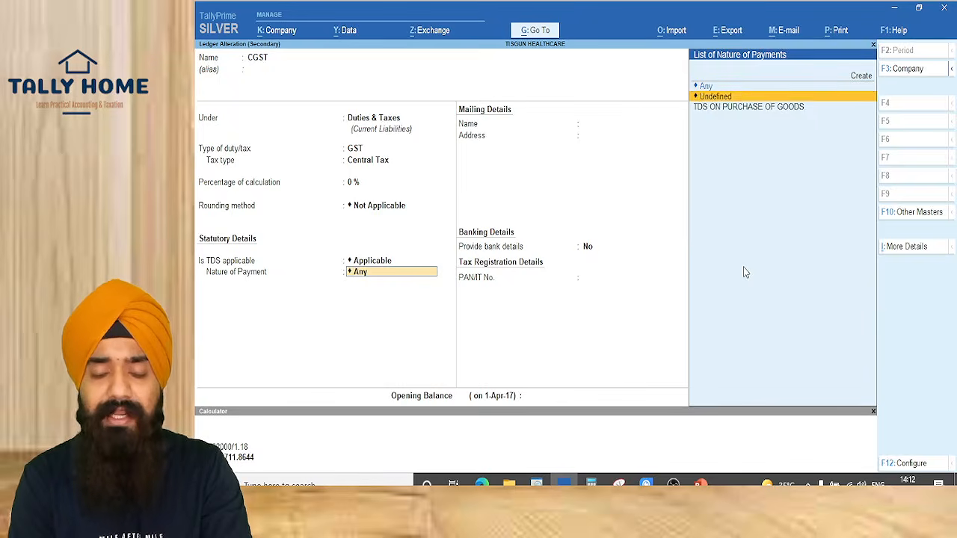
{"action": "key", "text": "Return"}
{"action": "key", "text": "ctrl+a"}
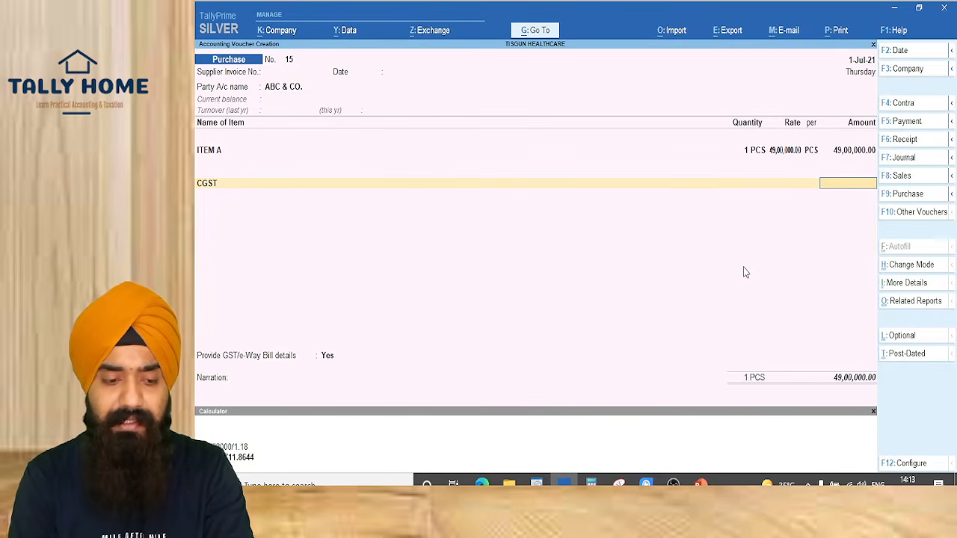
Go back to ITEM A's GST Purchase line and open that ledger for alteration
{"action": "key", "text": "BackSpace"}
{"action": "key", "text": "BackSpace"}
{"action": "key", "text": "Return"}
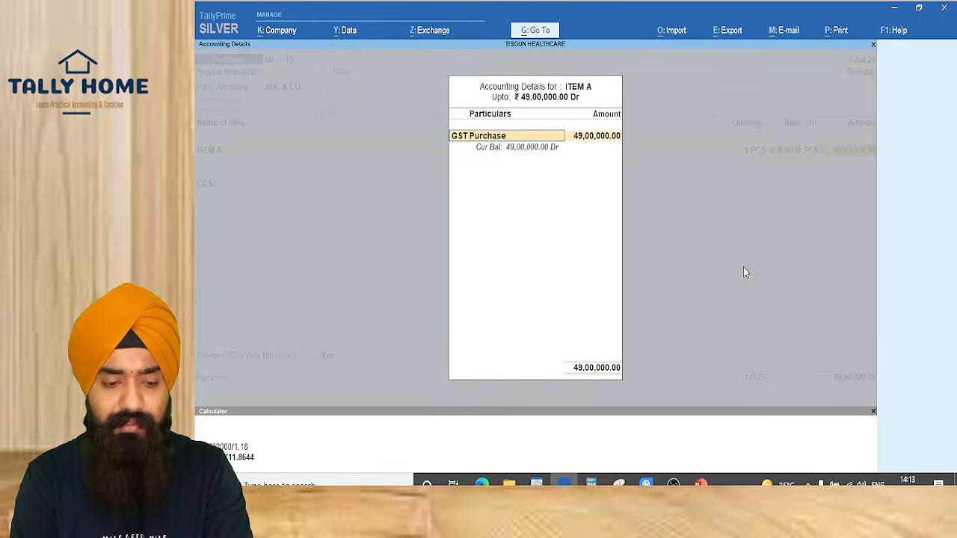
{"action": "key", "text": "Escape"}
{"action": "key", "text": "BackSpace"}
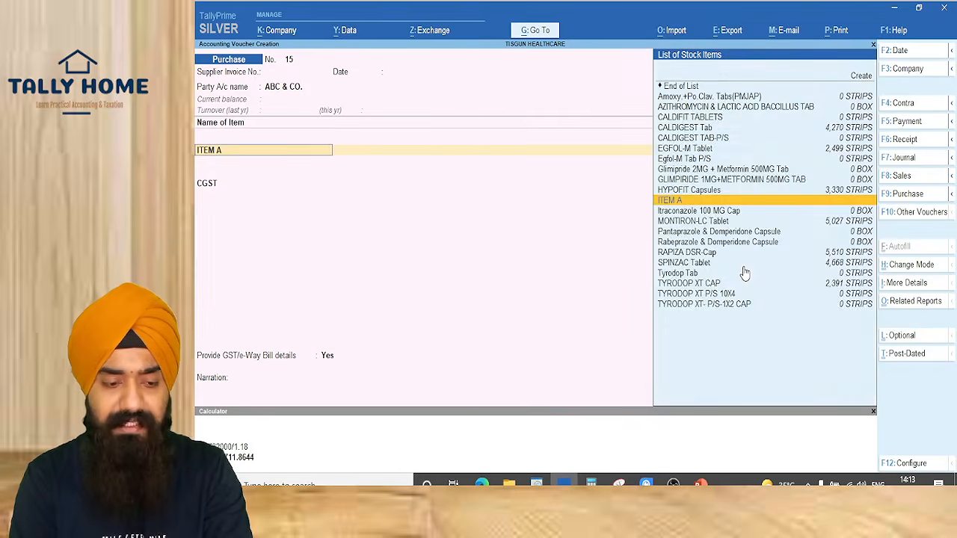
{"action": "key", "text": "Return"}
{"action": "key", "text": "Return"}
{"action": "key", "text": "Return"}
{"action": "key", "text": "Return"}
{"action": "key", "text": "Return"}
{"action": "key", "text": "Return"}
{"action": "key", "text": "Return"}
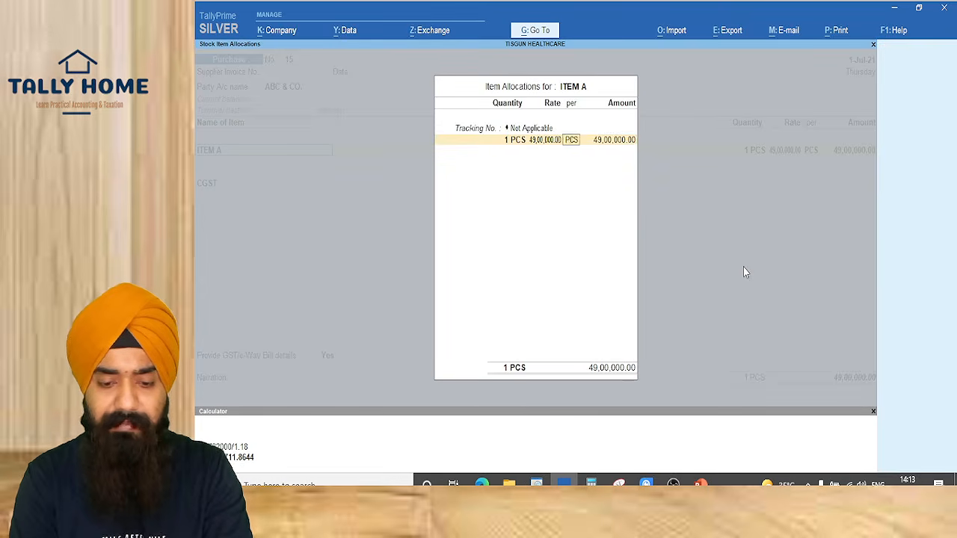
{"action": "key", "text": "ctrl+Return"}
{"action": "key", "text": "Return"}
{"action": "key", "text": "Return"}
{"action": "key", "text": "Return"}
{"action": "key", "text": "Return"}
{"action": "key", "text": "Return"}
{"action": "key", "text": "Return"}
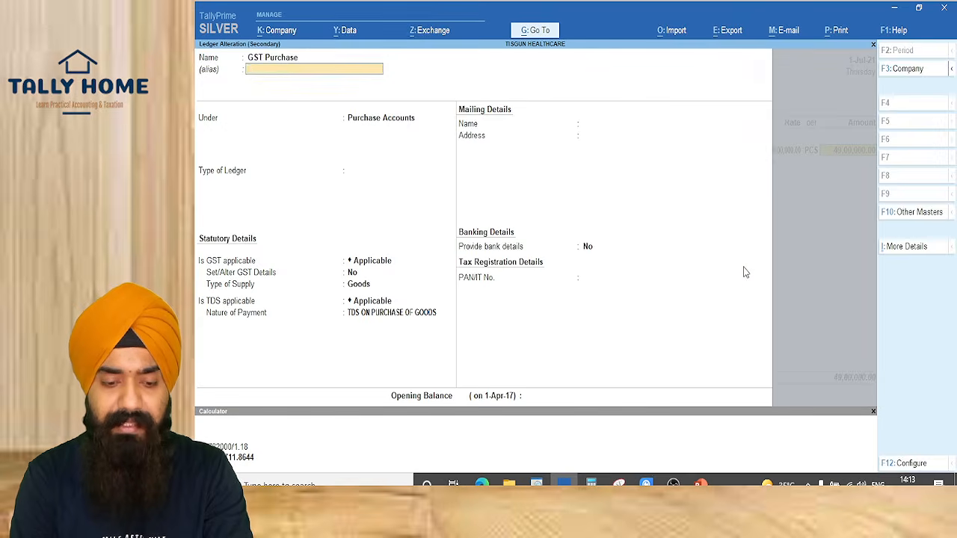
Set GST Purchase's GST details to Taxable with 18% integrated tax and save the ledger
{"action": "key", "text": "BackSpace"}
{"action": "key", "text": "y"}
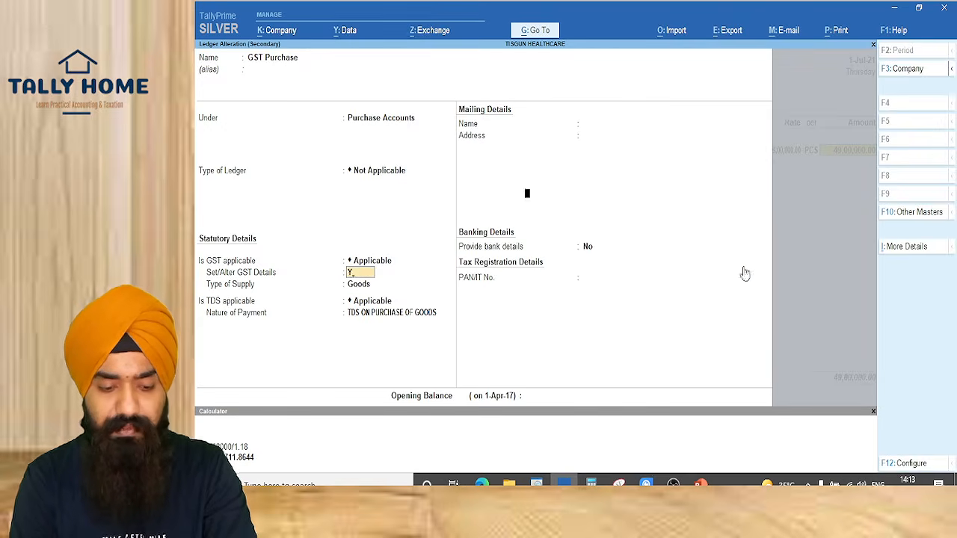
{"action": "key", "text": "Return"}
{"action": "key", "text": "ctrl+a"}
{"action": "key", "text": "BackSpace"}
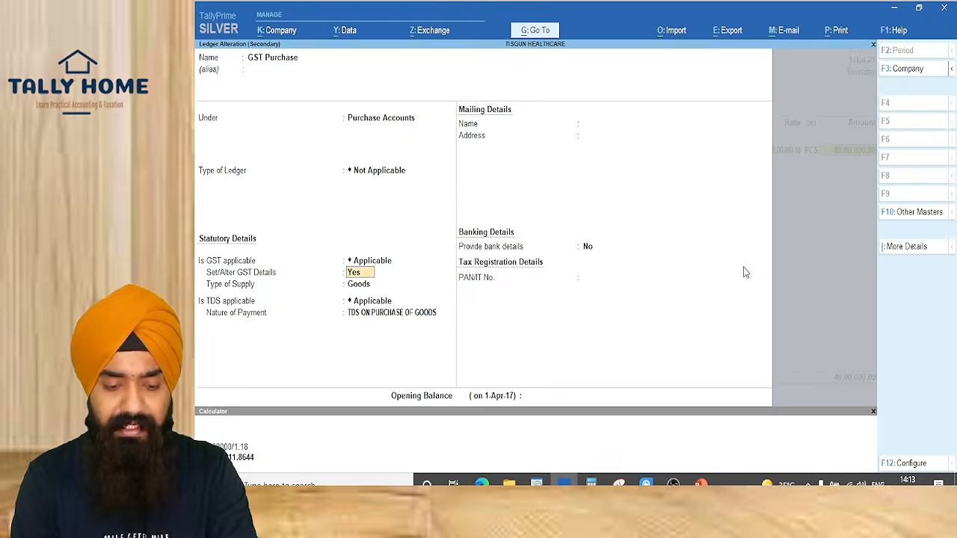
{"action": "key", "text": "Return"}
{"action": "key", "text": "Return"}
{"action": "key", "text": "Down"}
{"action": "key", "text": "Down"}
{"action": "key", "text": "Down"}
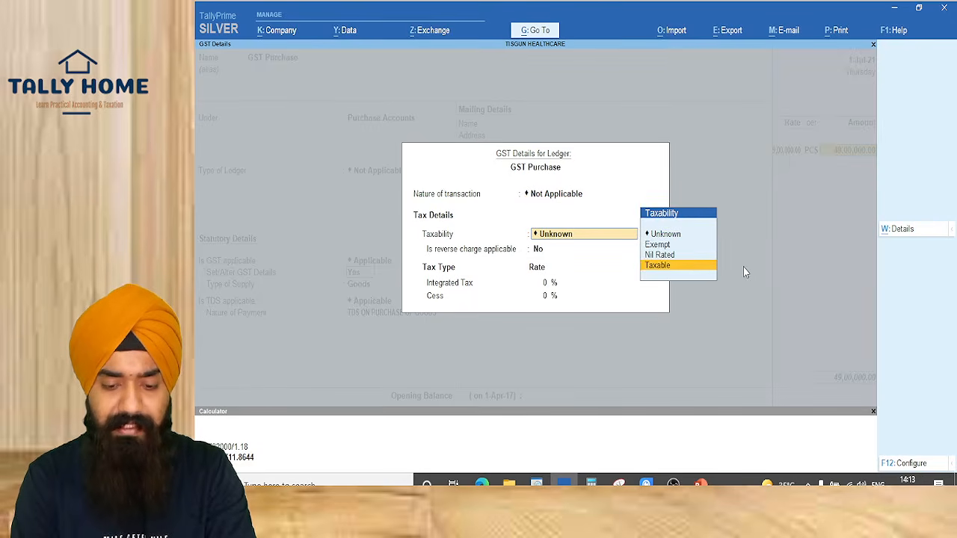
{"action": "key", "text": "Return"}
{"action": "key", "text": "Return"}
{"action": "type", "text": "18"}
{"action": "key", "text": "Return"}
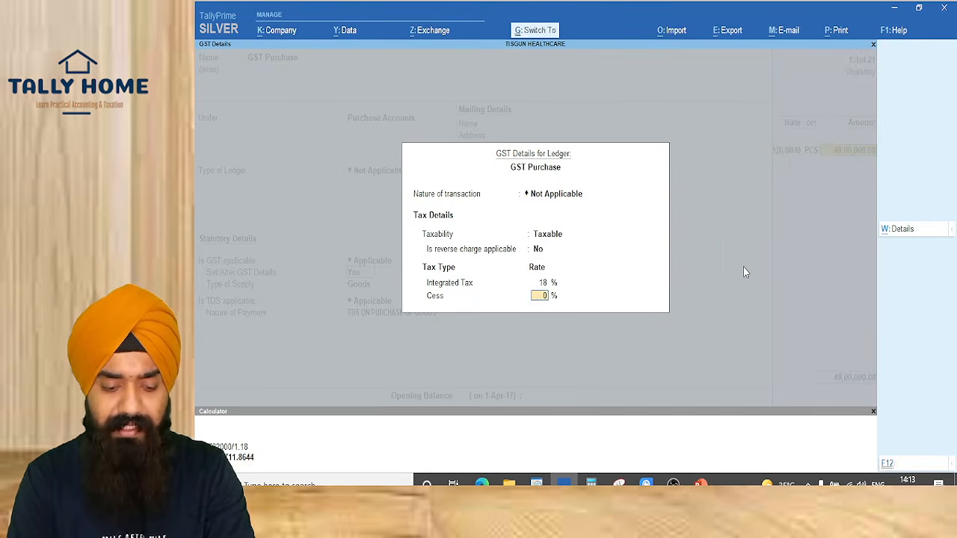
{"action": "key", "text": "Return"}
{"action": "key", "text": "Return"}
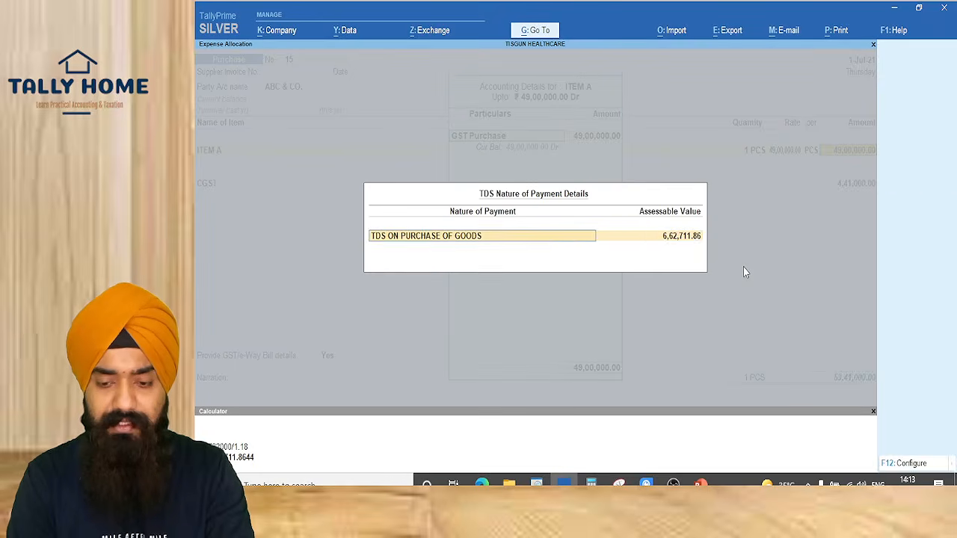
{"action": "key", "text": "Return"}
Enter CGST's TDS assessable value of 4,41,000.00 and move to the next row
{"action": "key", "text": "Return"}
{"action": "key", "text": "Return"}
{"action": "key", "text": "Return"}
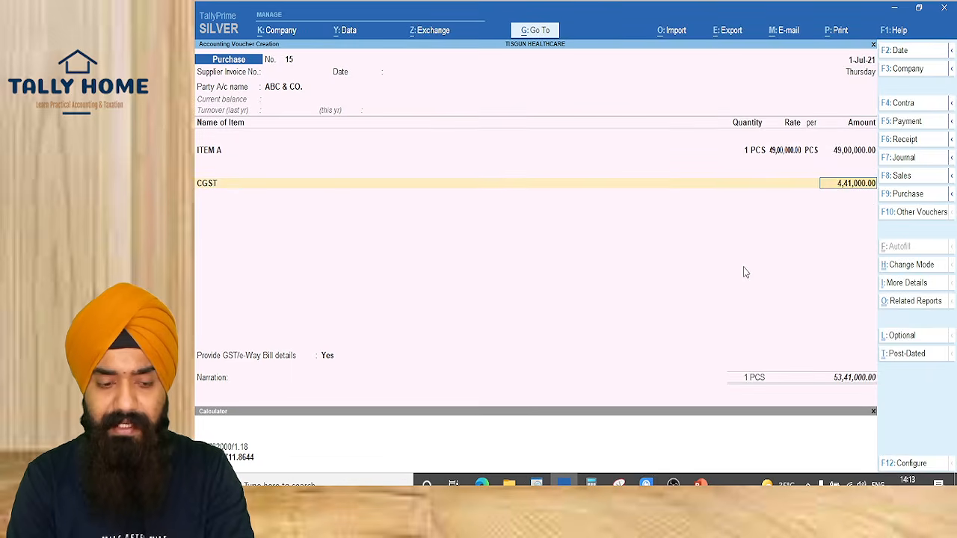
{"action": "key", "text": "Return"}
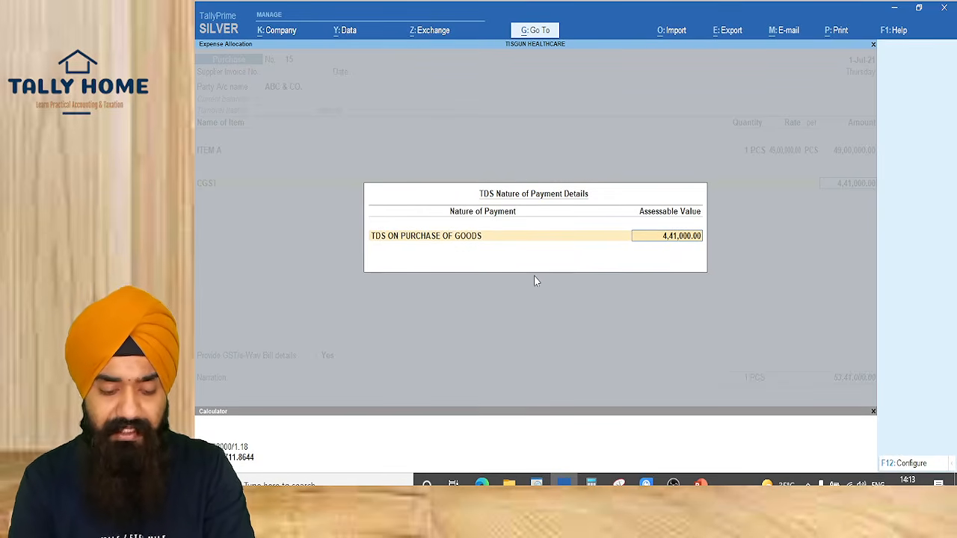
{"action": "key", "text": "ctrl+n"}
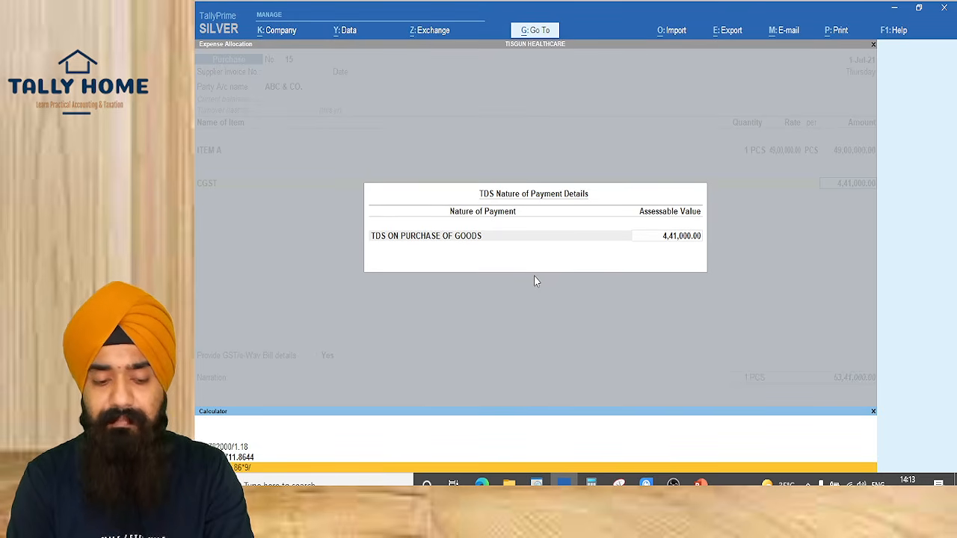
{"action": "key", "text": "Return"}
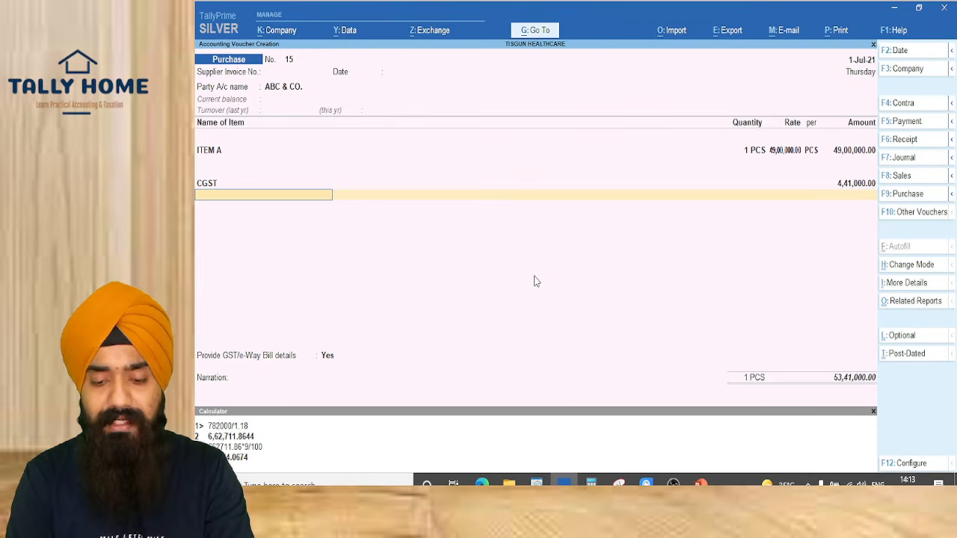
Add SGST as the next ledger and make it TDS Applicable under TDS ON PURCHASE OF GOODS
{"action": "type", "text": "s"}
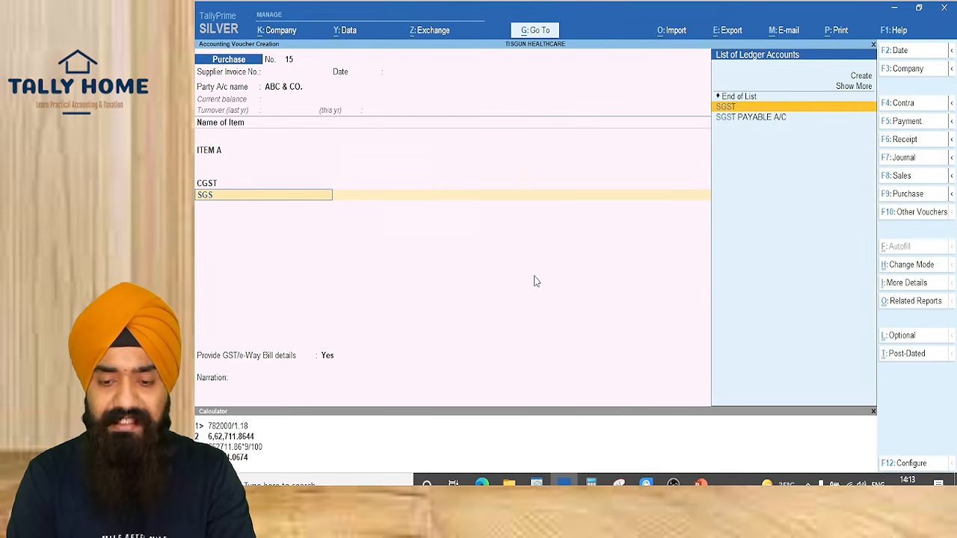
{"action": "key", "text": "Return"}
{"action": "key", "text": "shift+Tab"}
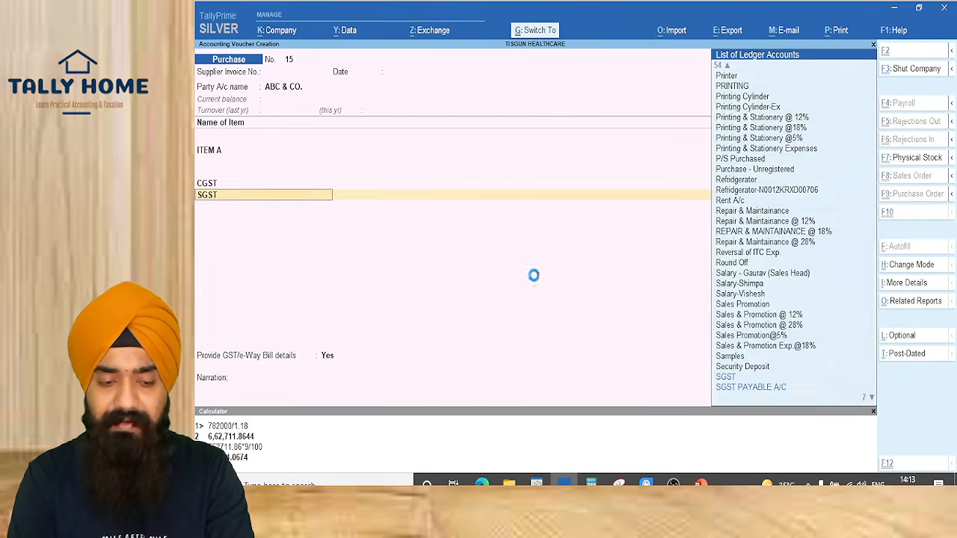
{"action": "key", "text": "ctrl+Return"}
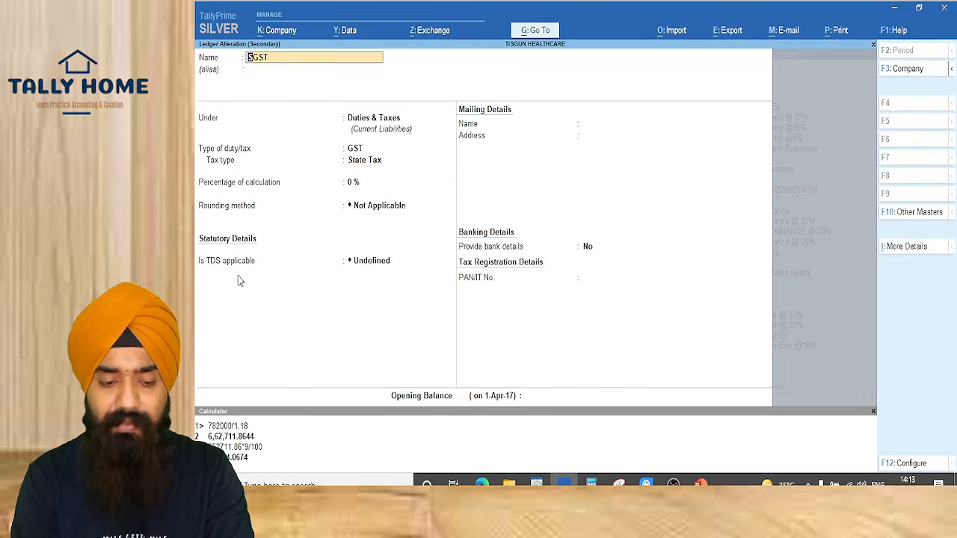
{"action": "left_click", "coordinate": [352, 265]}
{"action": "type", "text": "A"}
{"action": "key", "text": "Return"}
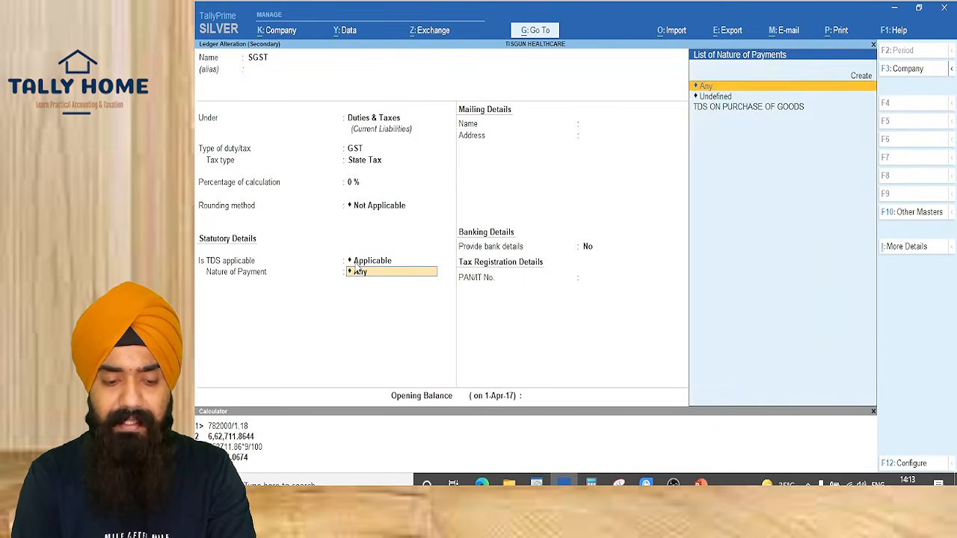
{"action": "key", "text": "Down"}
{"action": "key", "text": "Down"}
{"action": "key", "text": "Return"}
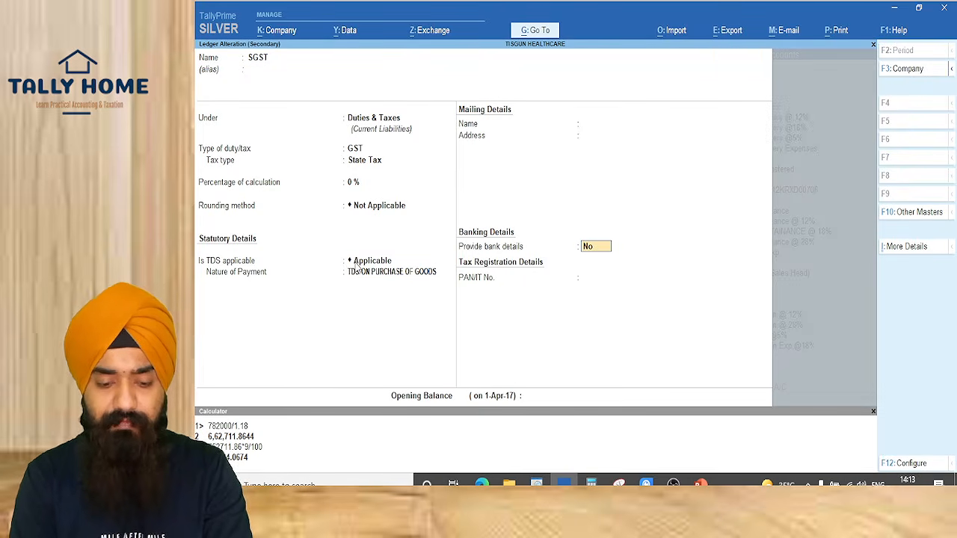
{"action": "key", "text": "ctrl+a"}
Enter 59644.06 as SGST's TDS assessable value
{"action": "key", "text": "Return"}
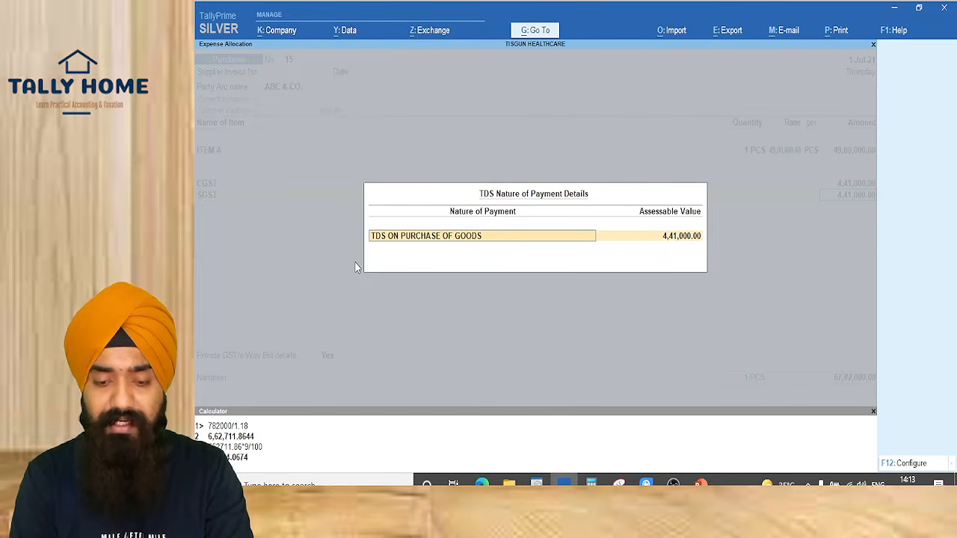
{"action": "key", "text": "Return"}
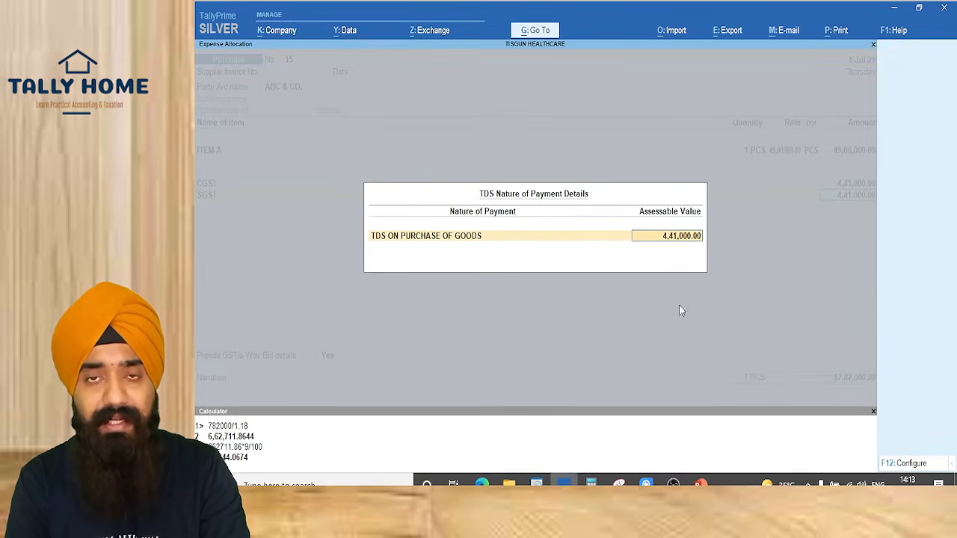
{"action": "type", "text": "5"}
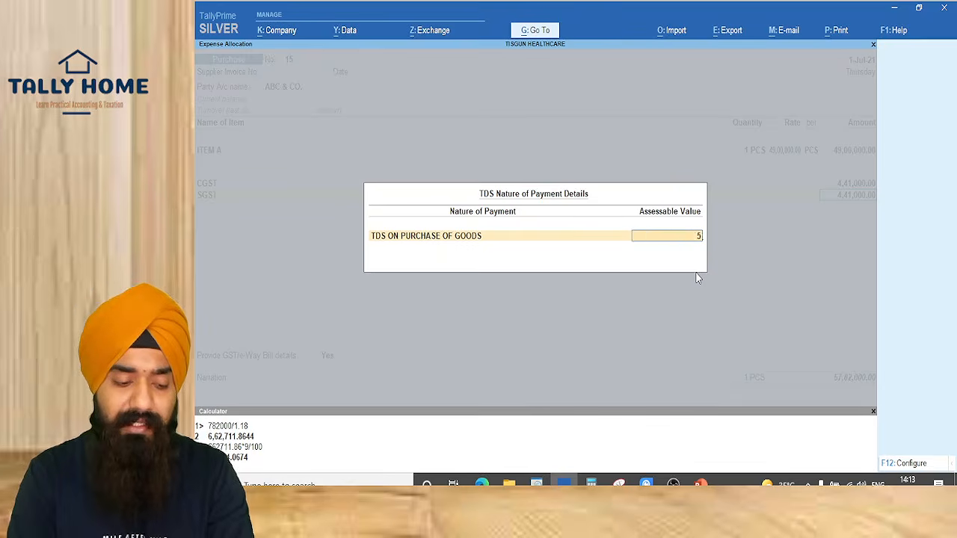
{"action": "type", "text": "9644.0"}
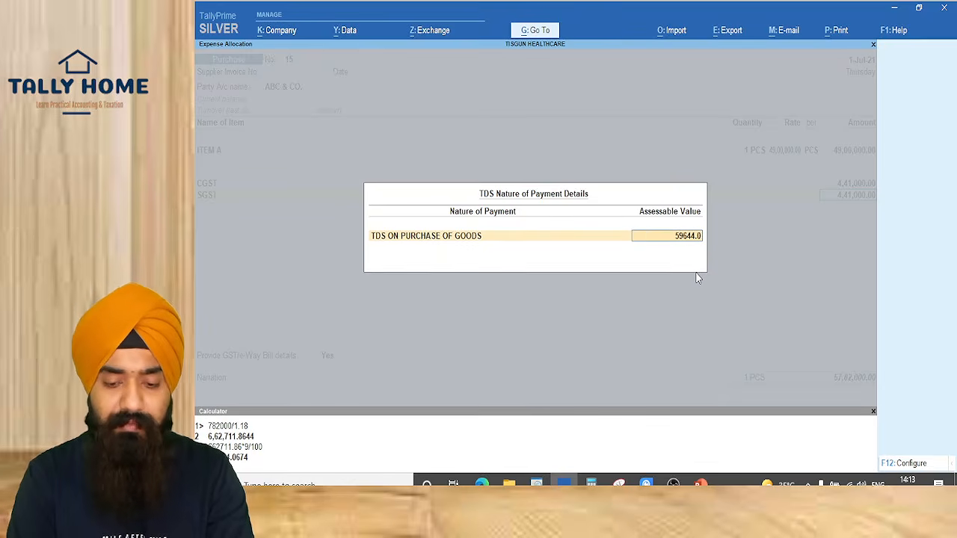
{"action": "type", "text": "7"}
{"action": "key", "text": "BackSpace"}
{"action": "type", "text": "6"}
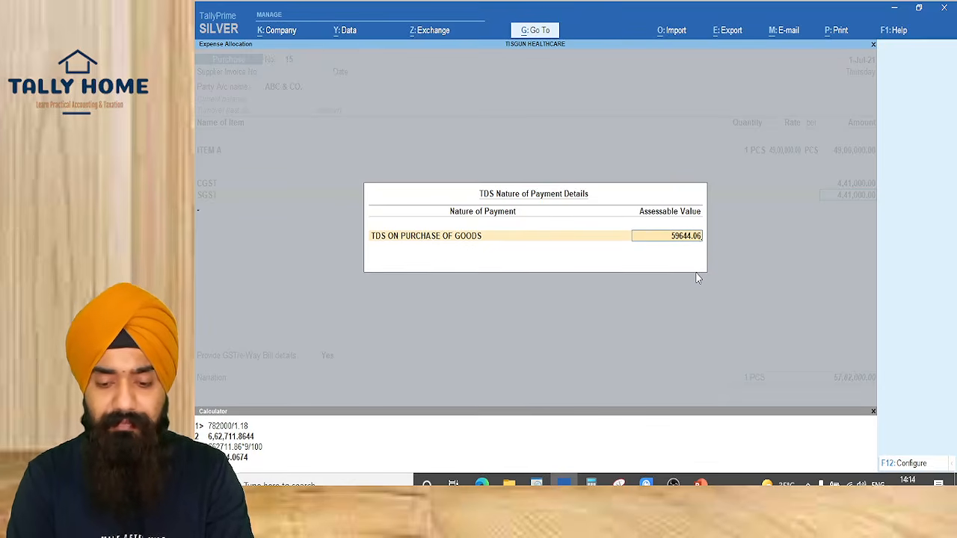
{"action": "key", "text": "Return"}
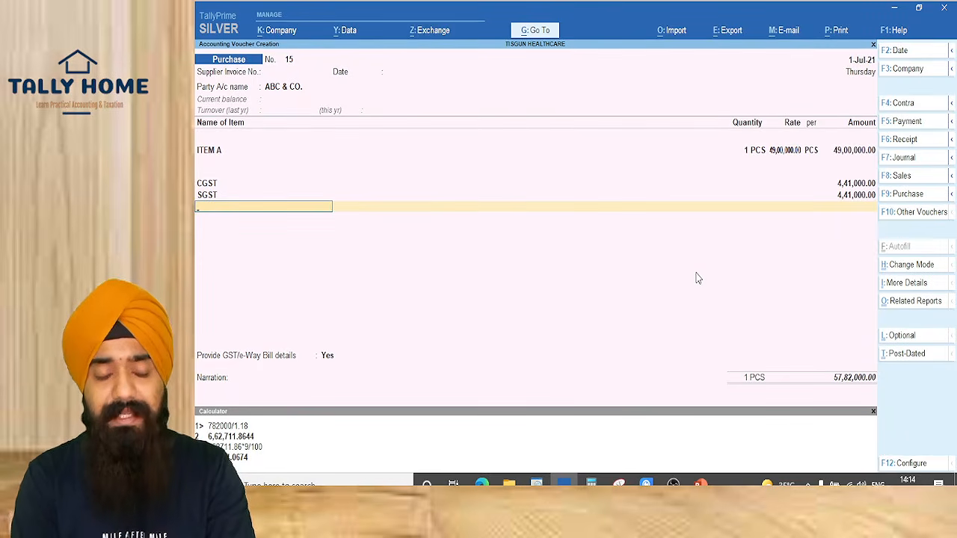
Create a new ledger named TDS ON PURCHASE OF GOODS under Duties & Taxes
{"action": "key", "text": "alt+c"}
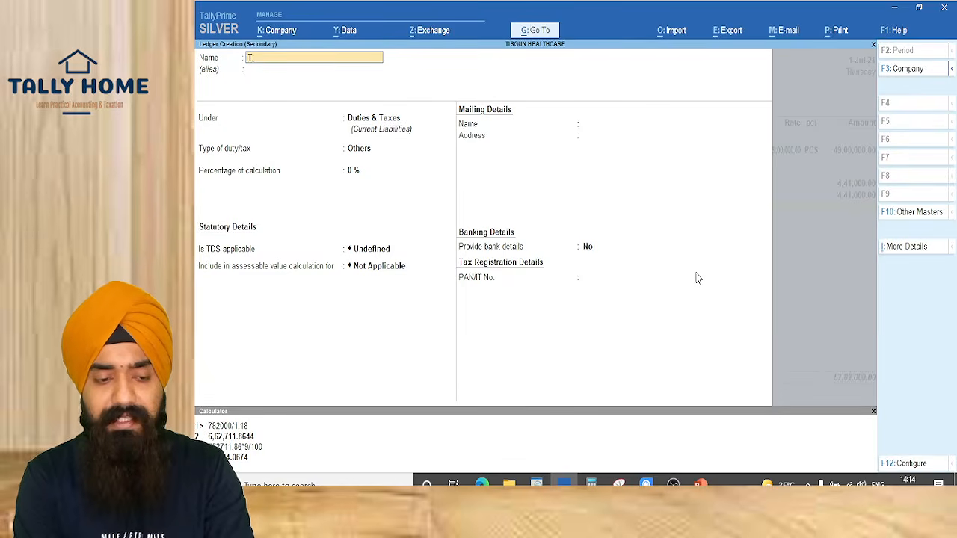
{"action": "key", "text": "Escape"}
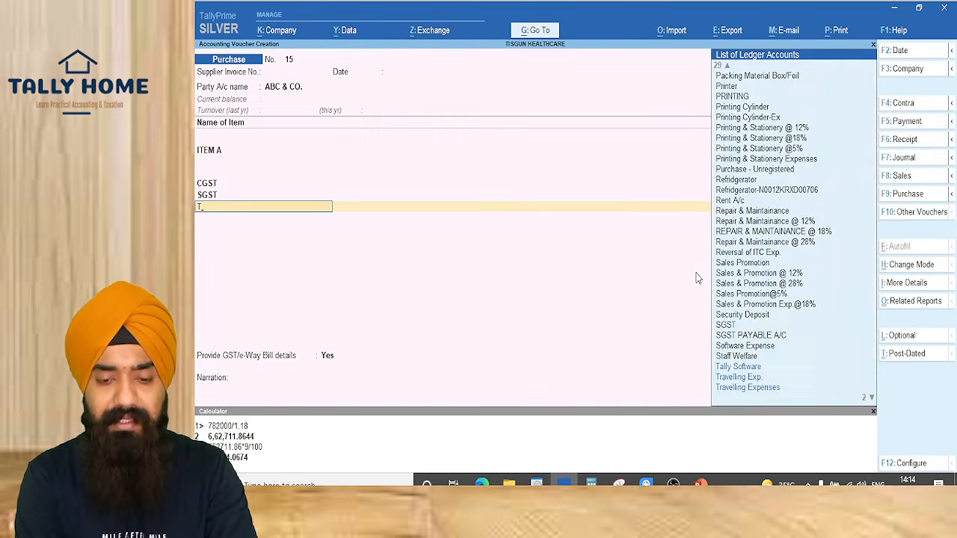
{"action": "key", "text": "alt+c"}
{"action": "type", "text": "DS"}
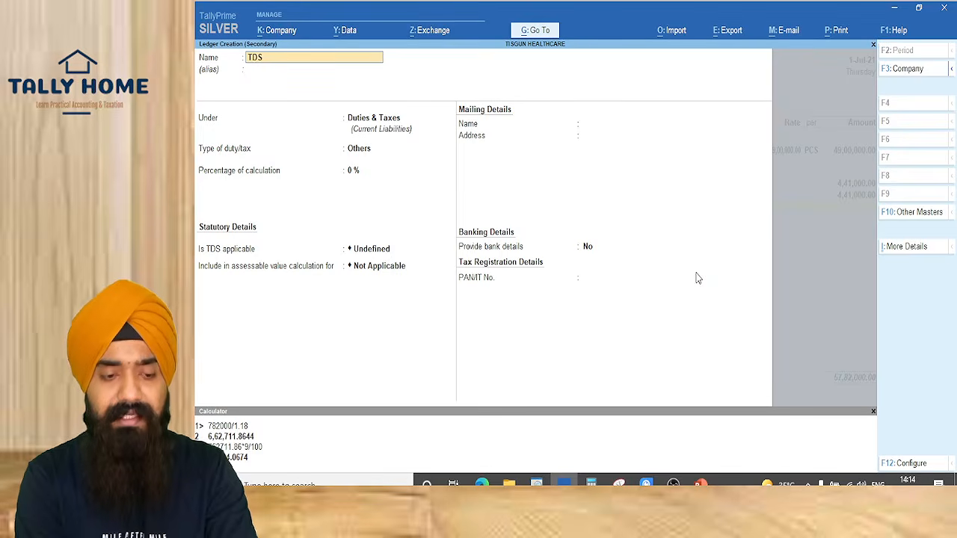
{"action": "type", "text": " ON"}
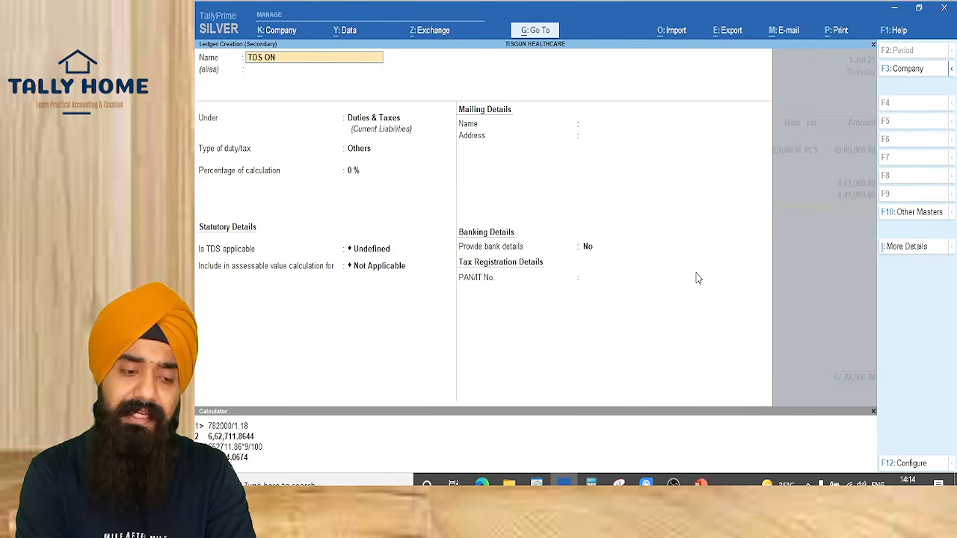
{"action": "type", "text": " PURCHASE OF GOODS"}
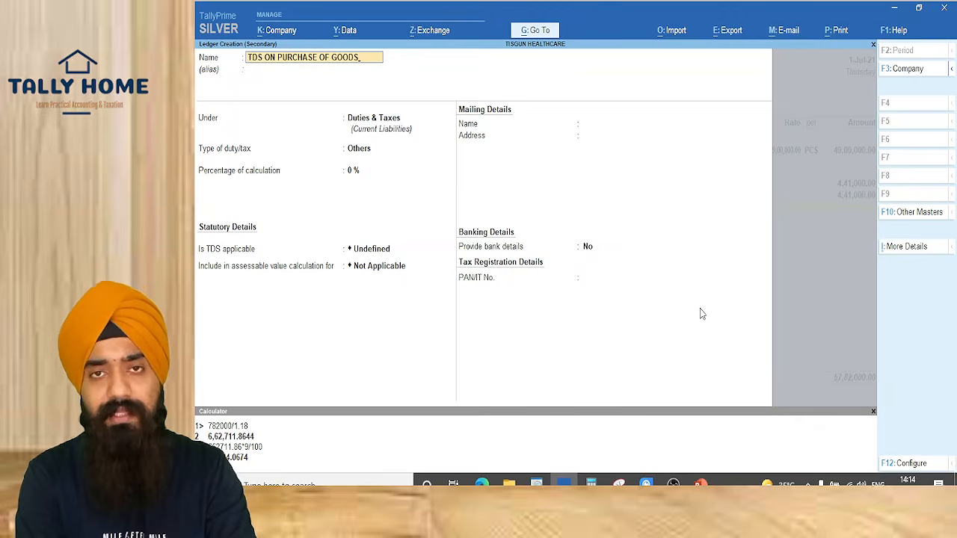
{"action": "key", "text": "Return"}
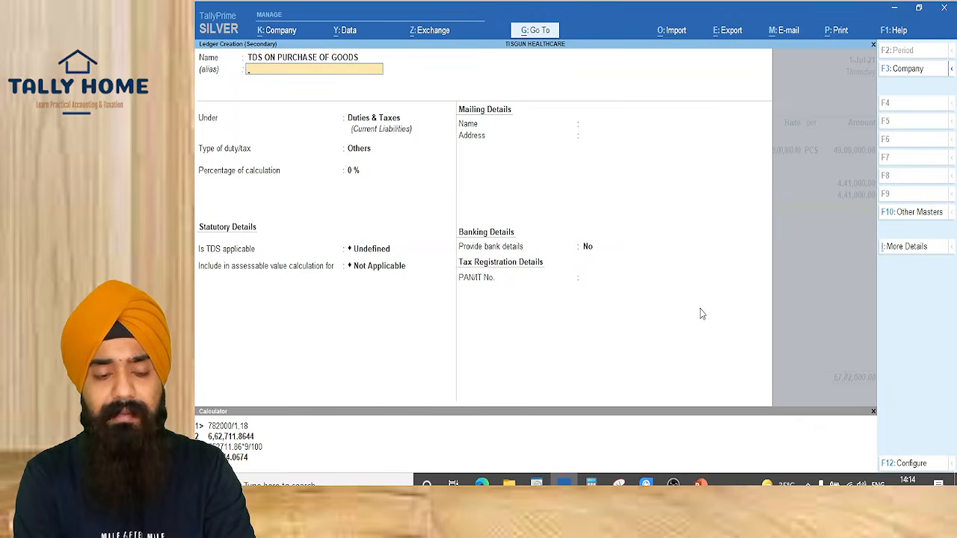
{"action": "key", "text": "Return"}
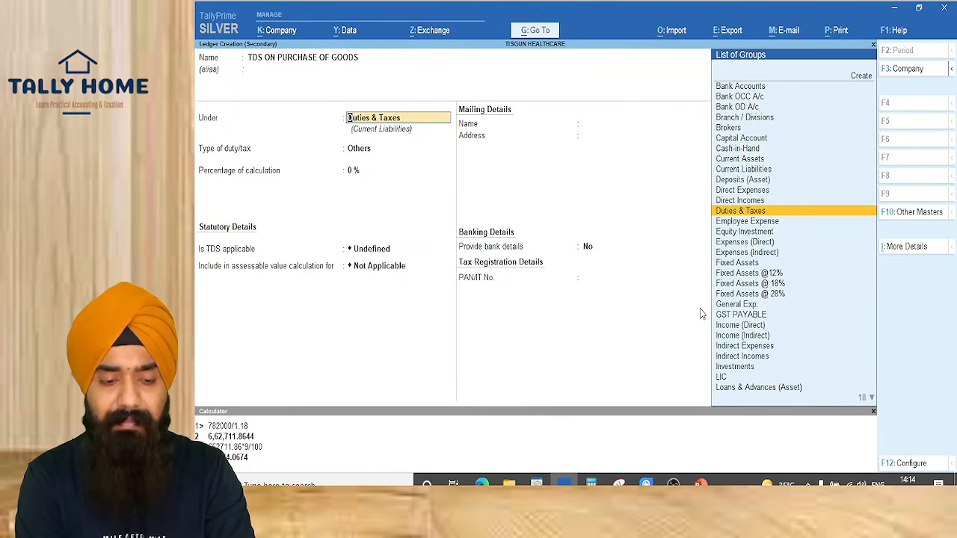
{"action": "key", "text": "Return"}
Set its duty type to TDS with nature of payment TDS ON PURCHASE OF GOODS, and save
{"action": "key", "text": "Up"}
{"action": "key", "text": "Down"}
{"action": "key", "text": "Down"}
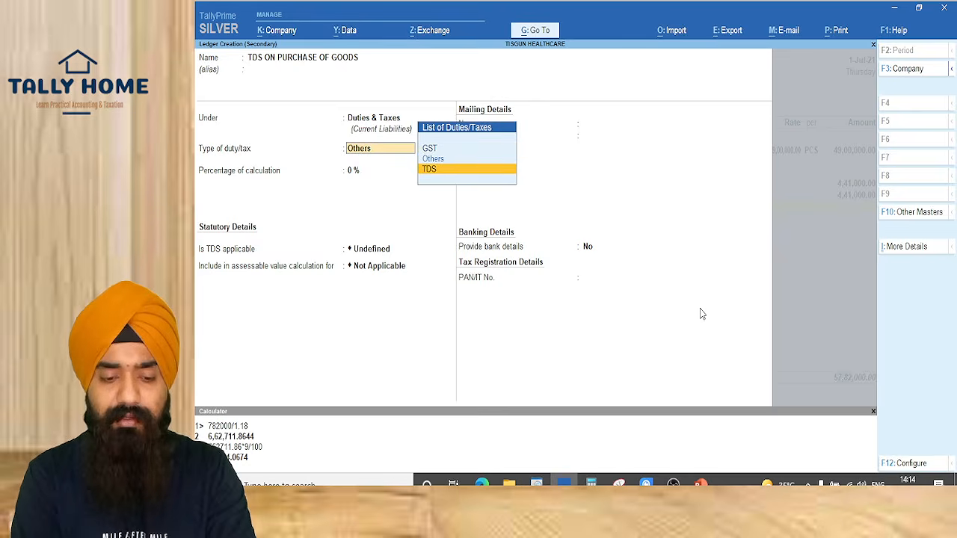
{"action": "key", "text": "Return"}
{"action": "key", "text": "Down"}
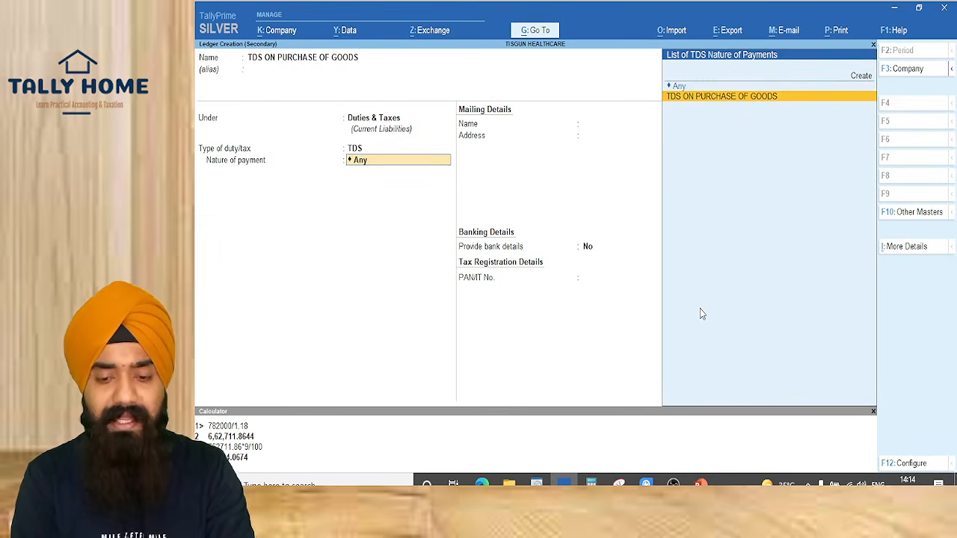
{"action": "key", "text": "Up"}
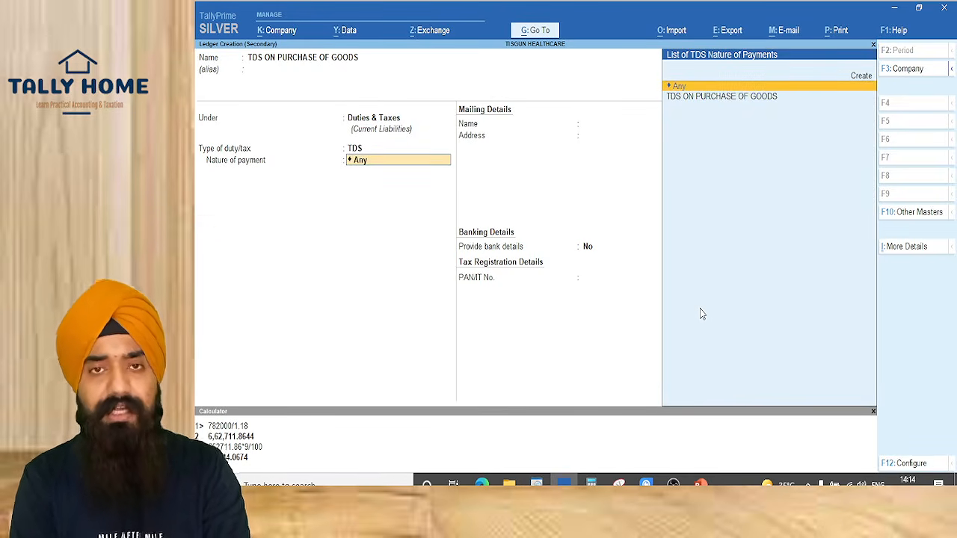
{"action": "key", "text": "Down"}
{"action": "key", "text": "Return"}
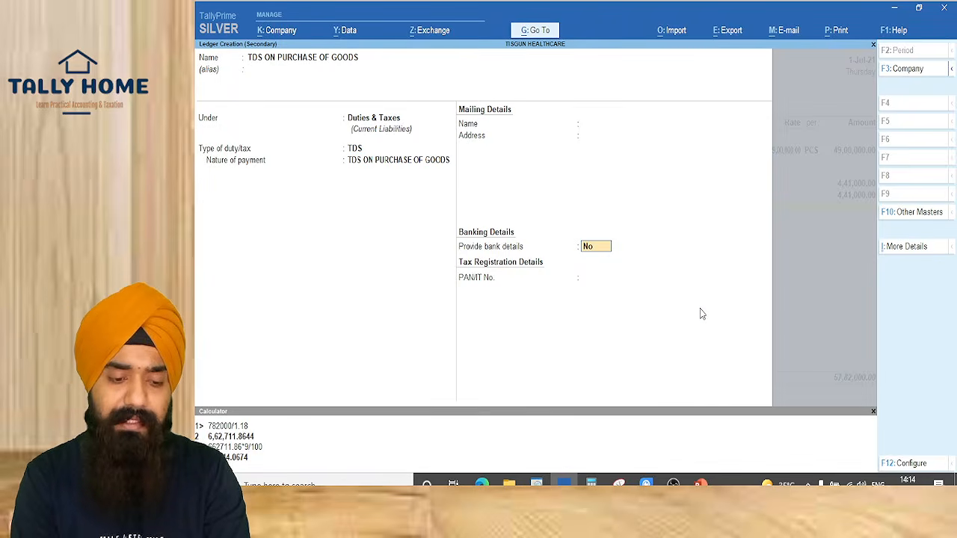
{"action": "key", "text": "ctrl+a"}
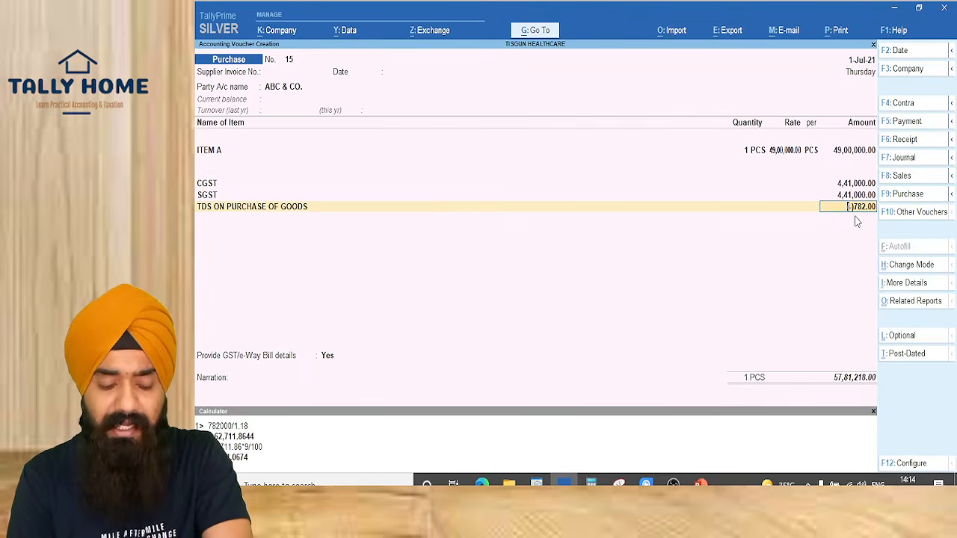
View the detailed TDS analysis (782.00 at 0.10% on 7,81,999.99), then return to the invoice slide
{"action": "key", "text": "alt+a"}
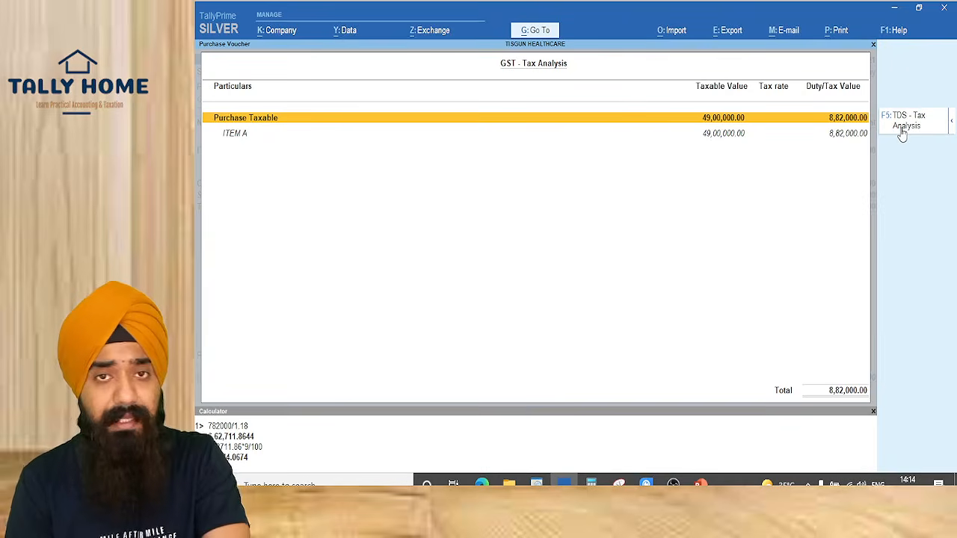
{"action": "left_click", "coordinate": [903, 123]}
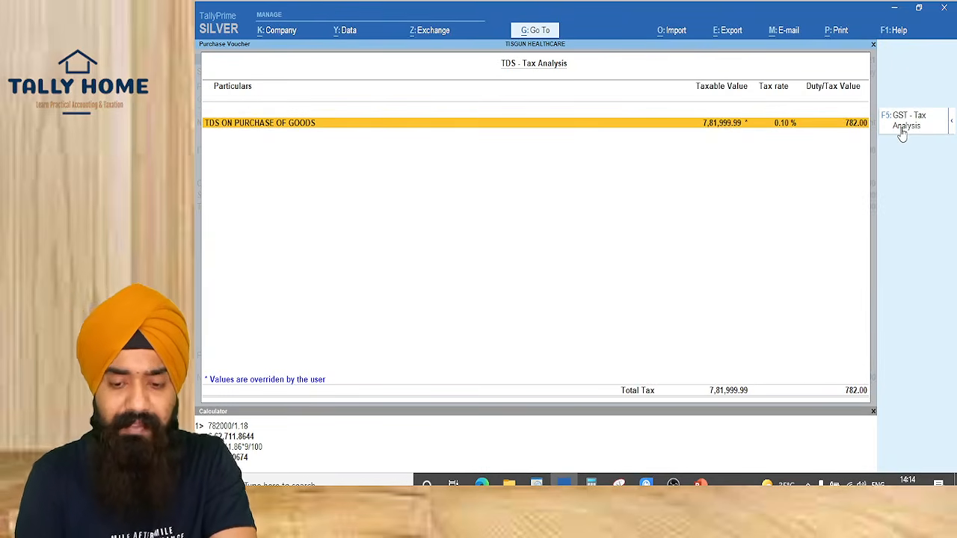
{"action": "key", "text": "alt+F5"}
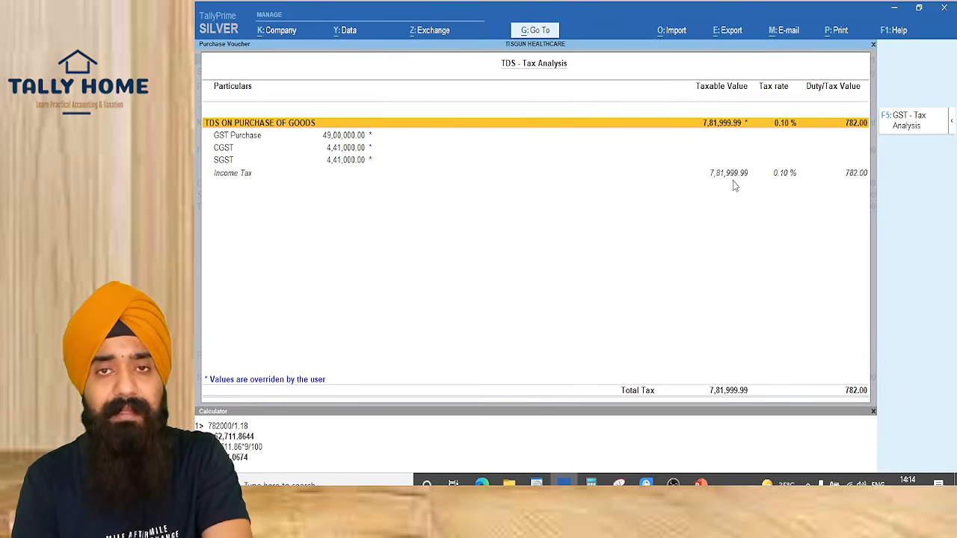
{"action": "key", "text": "Escape"}
{"action": "key", "text": "alt+Tab"}
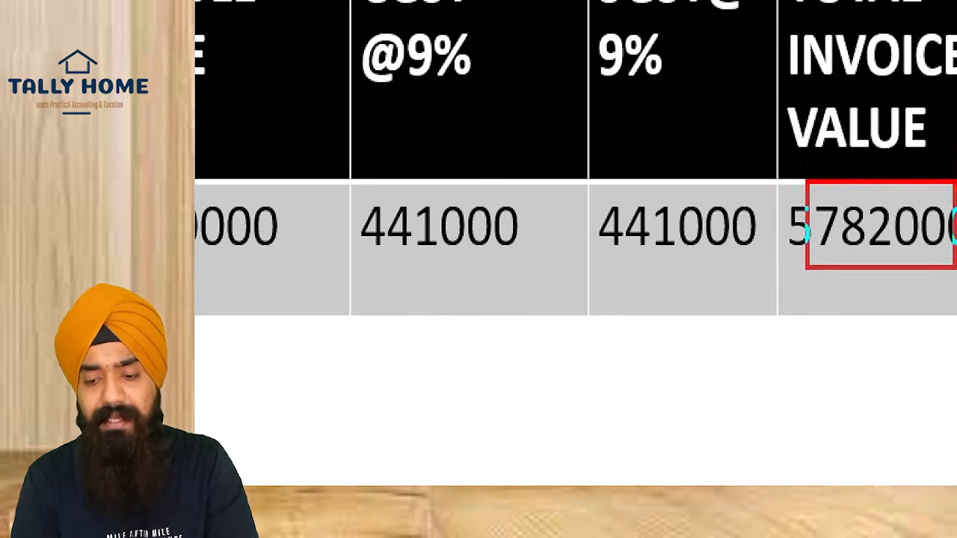
Return from the invoice slide to purchase voucher 15 showing the (-)782.00 TDS line
{"action": "key", "text": "alt+Tab"}
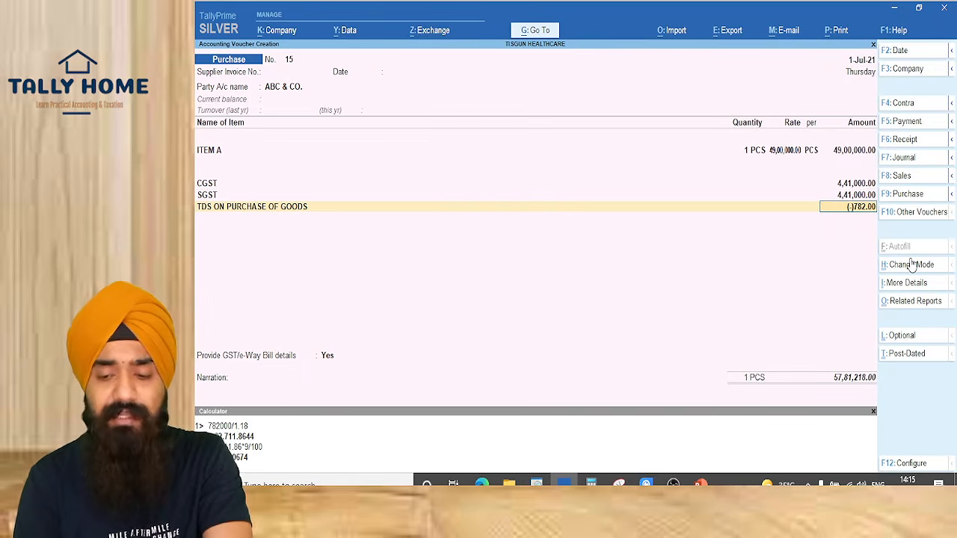
Accept the (-)782.00 TDS amount and set GST/e-Way Bill details to No
{"action": "key", "text": "Return"}
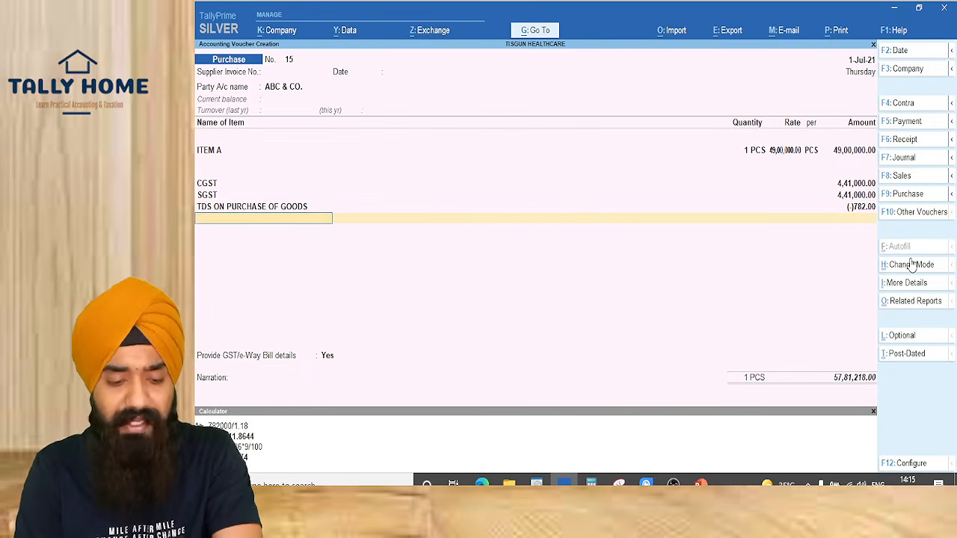
{"action": "key", "text": "Return"}
{"action": "key", "text": "Up"}
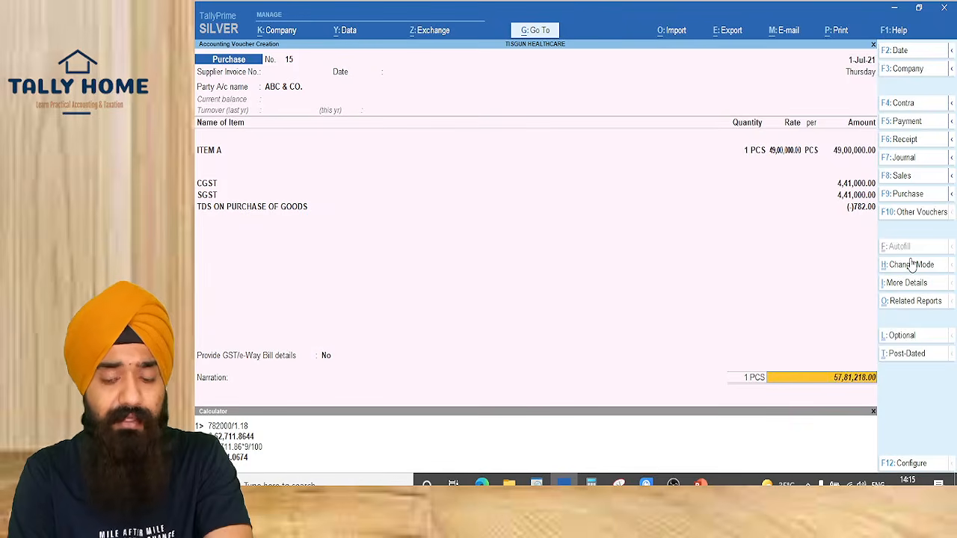
{"action": "key", "text": "Return"}
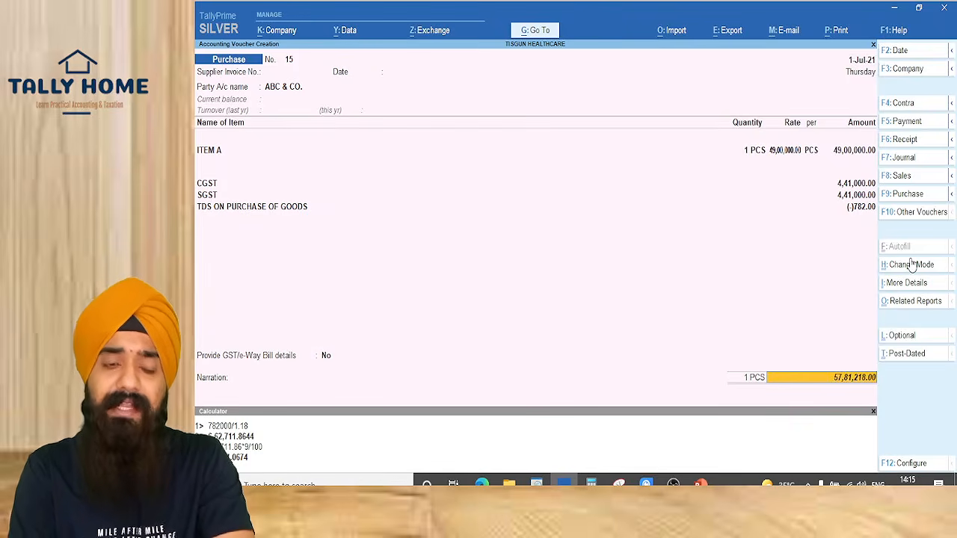
Enter bill-wise New Refs for 57,82,000.00 and a TDS row of 782.00, then save the voucher
{"action": "key", "text": "Return"}
{"action": "key", "text": "Return"}
{"action": "key", "text": "Return"}
{"action": "key", "text": "Return"}
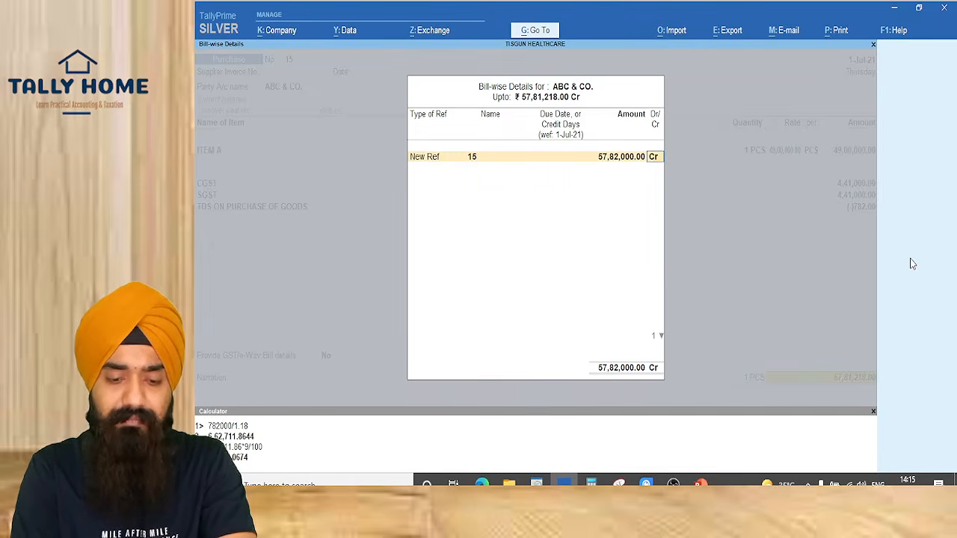
{"action": "key", "text": "BackSpace"}
{"action": "key", "text": "BackSpace"}
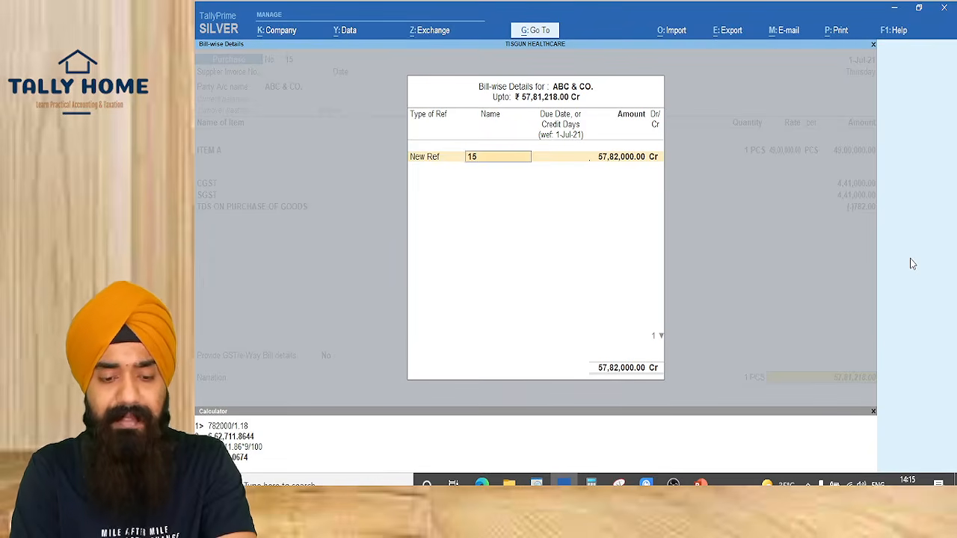
{"action": "key", "text": "Return"}
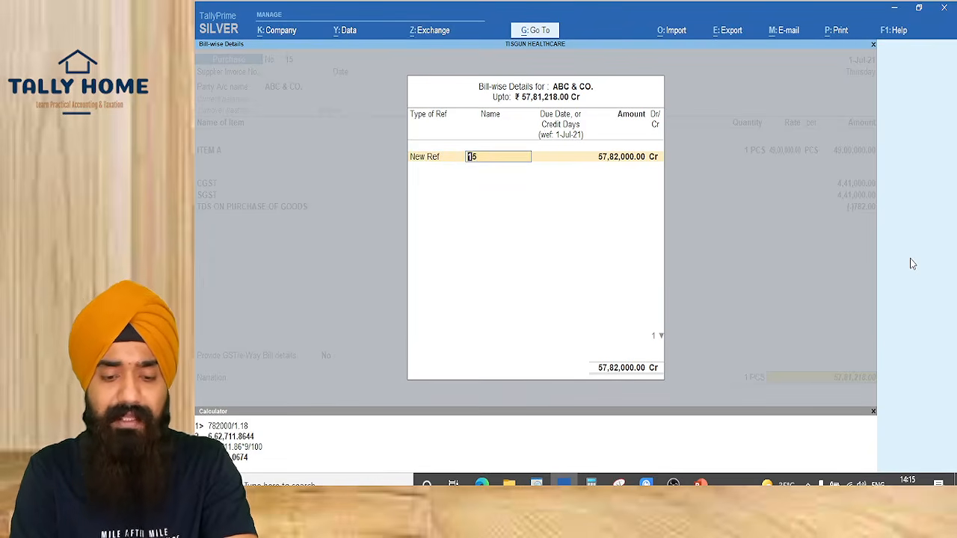
{"action": "key", "text": "Return"}
{"action": "key", "text": "Return"}
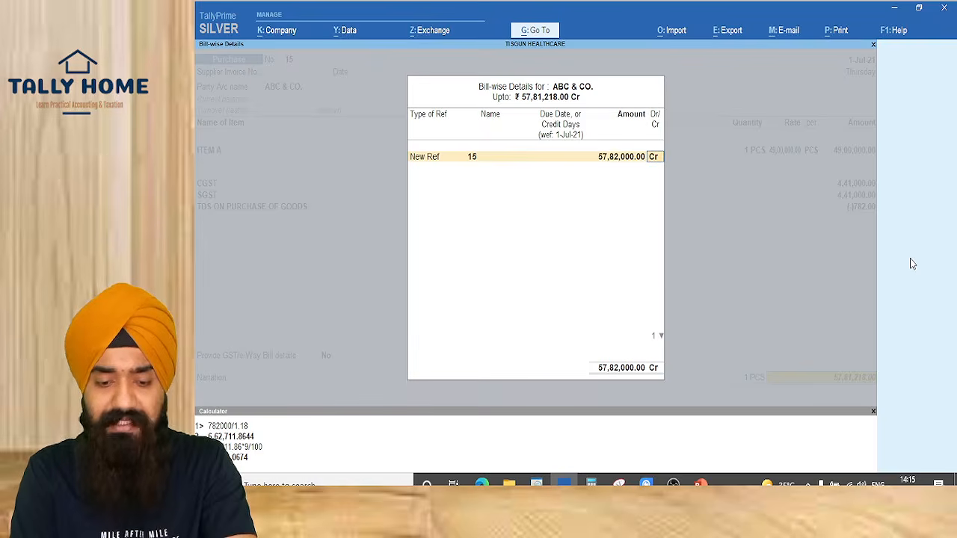
{"action": "key", "text": "Return"}
{"action": "key", "text": "Return"}
{"action": "type", "text": "TDS"}
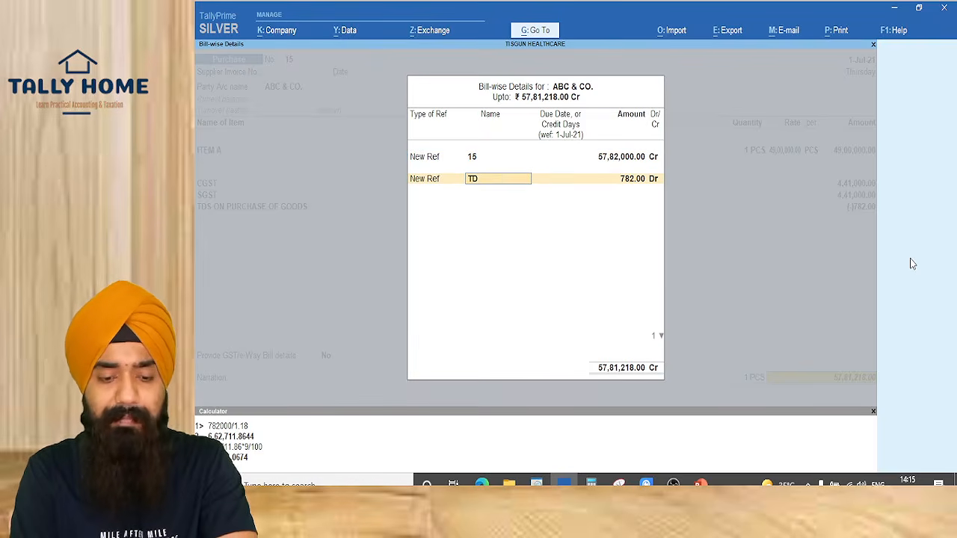
{"action": "key", "text": "Return"}
{"action": "key", "text": "Return"}
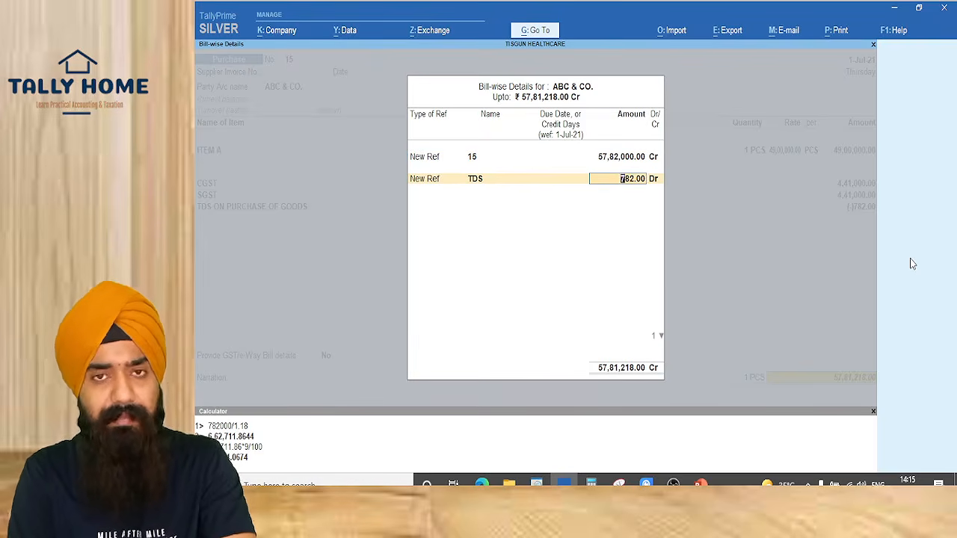
{"action": "key", "text": "Return"}
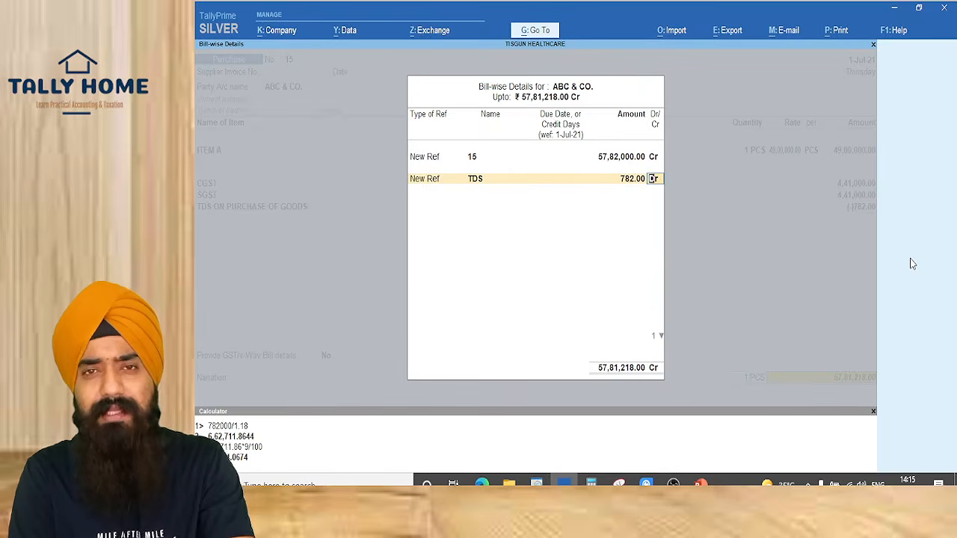
{"action": "key", "text": "Return"}
{"action": "key", "text": "Return"}
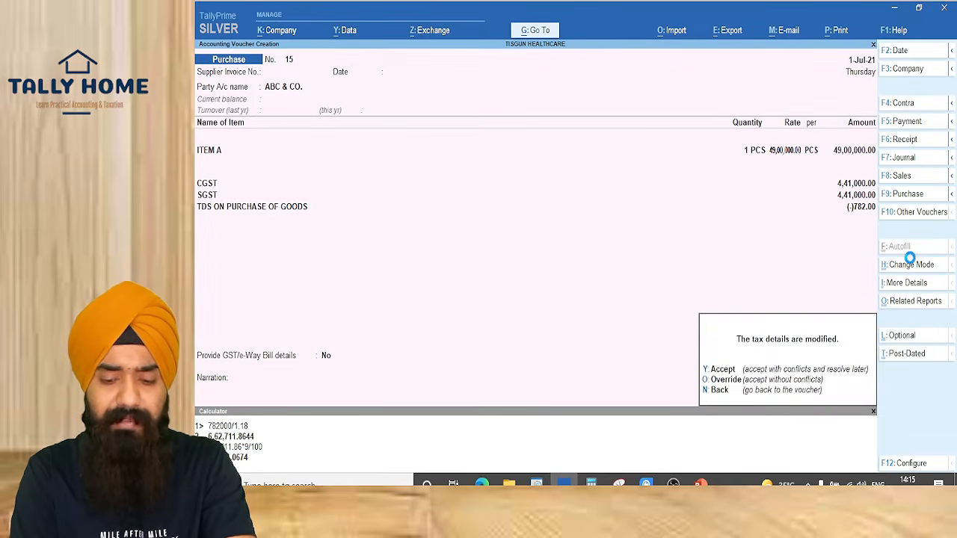
{"action": "key", "text": "y"}
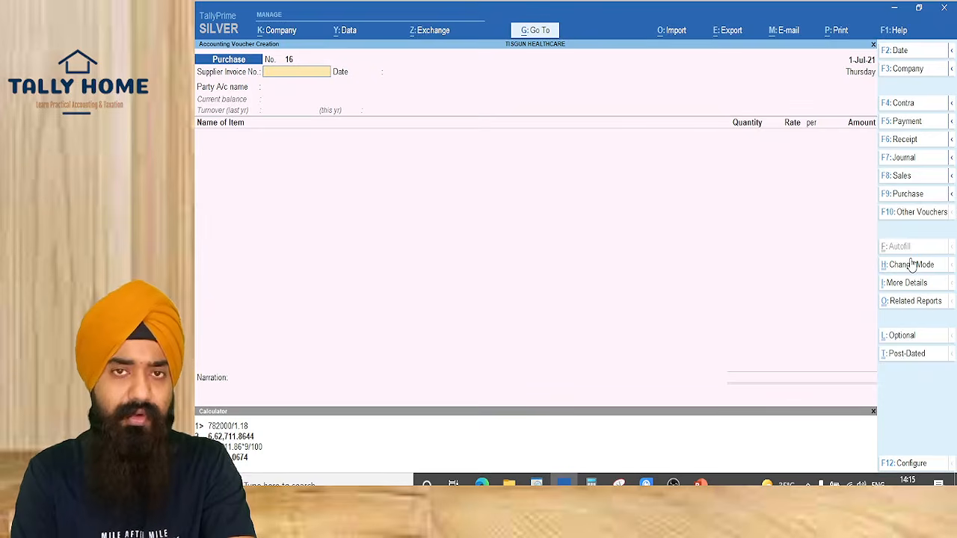
Reopen voucher 15, reconfirm its bill-wise rows, save it, and quit to Gateway of Tally
{"action": "key", "text": "Page_Up"}
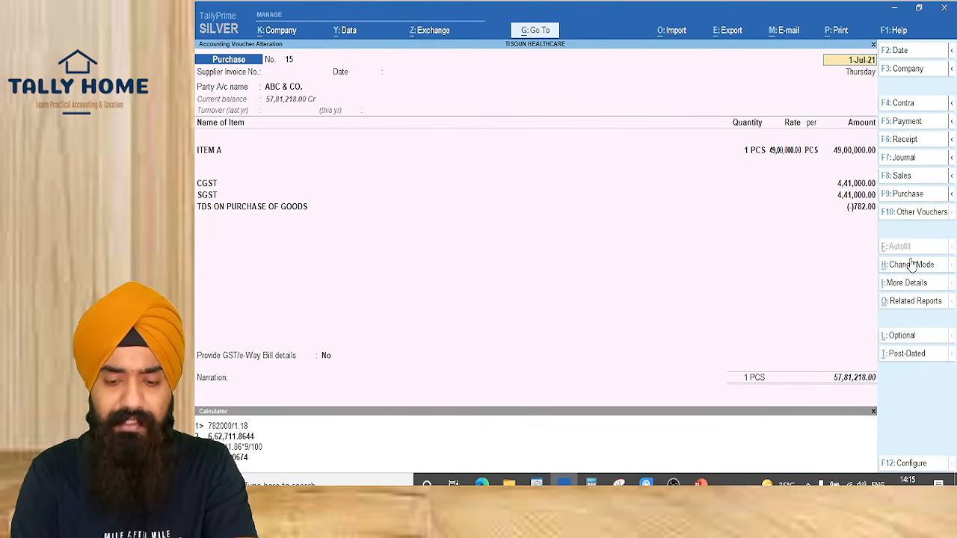
{"action": "left_click", "coordinate": [854, 385]}
{"action": "key", "text": "Return"}
{"action": "key", "text": "Return"}
{"action": "key", "text": "Return"}
{"action": "key", "text": "Return"}
{"action": "key", "text": "Return"}
{"action": "key", "text": "Return"}
{"action": "key", "text": "Return"}
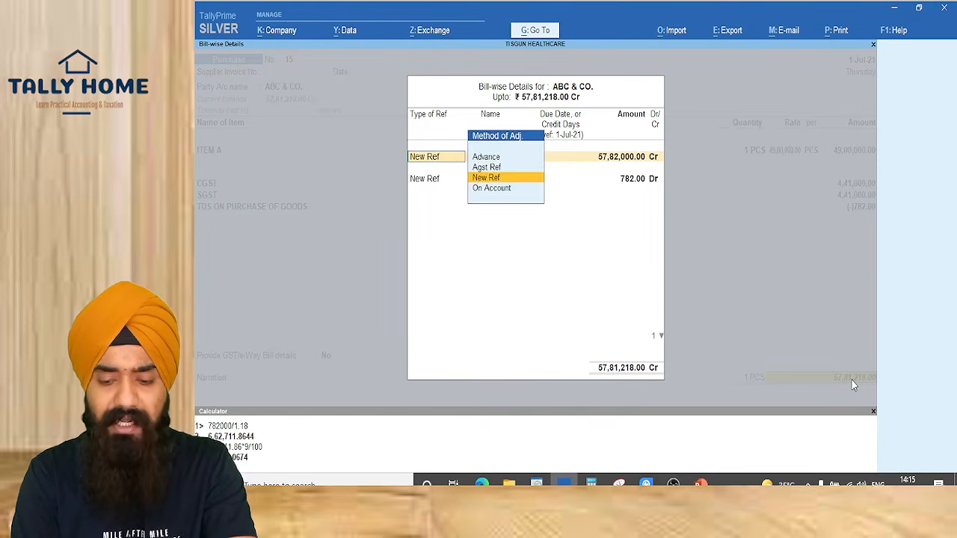
{"action": "key", "text": "Return"}
{"action": "key", "text": "Return"}
{"action": "key", "text": "Return"}
{"action": "key", "text": "Return"}
{"action": "key", "text": "Return"}
{"action": "key", "text": "Return"}
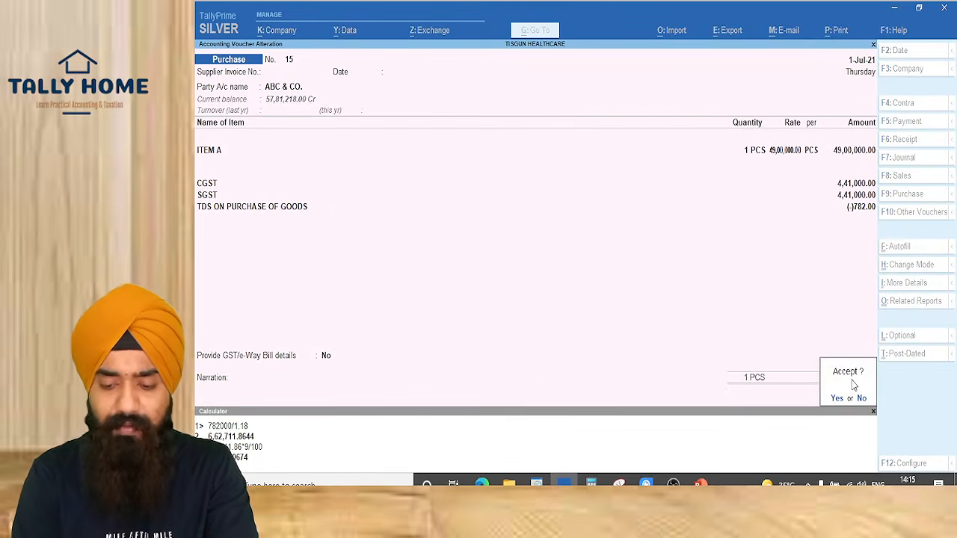
{"action": "key", "text": "Return"}
{"action": "key", "text": "Escape"}
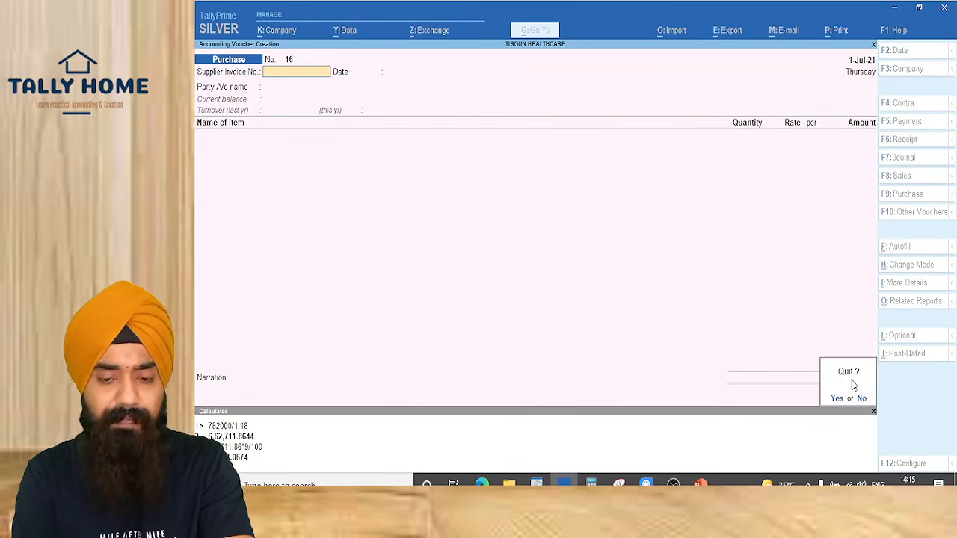
{"action": "key", "text": "Return"}
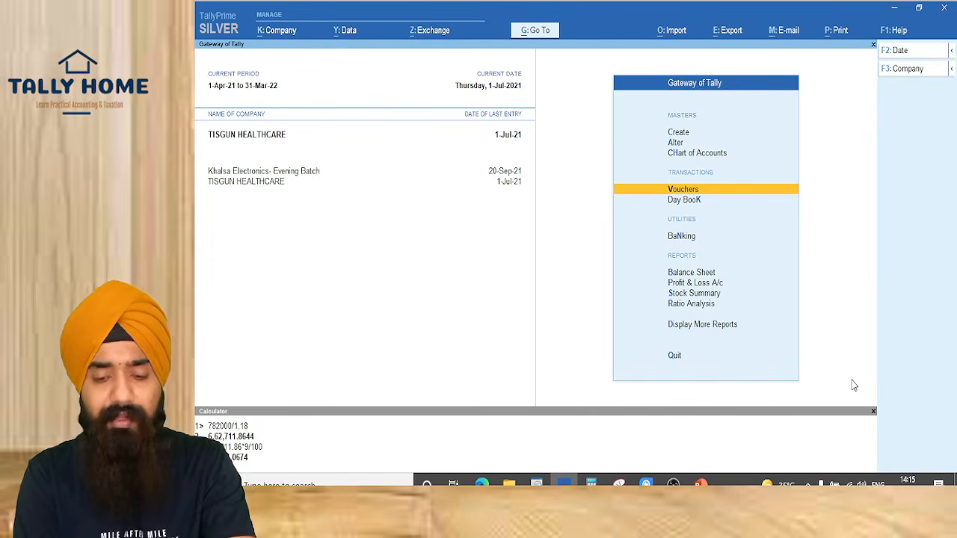
Open the Form 26Q report via Go To with '26Q'
{"action": "key", "text": "alt+g"}
{"action": "type", "text": "26Q"}
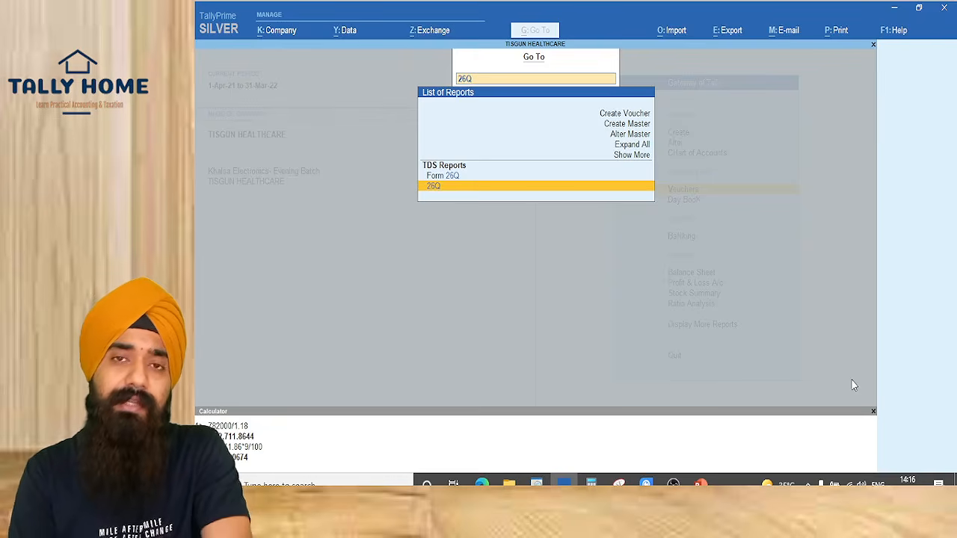
{"action": "key", "text": "Up"}
{"action": "key", "text": "Return"}
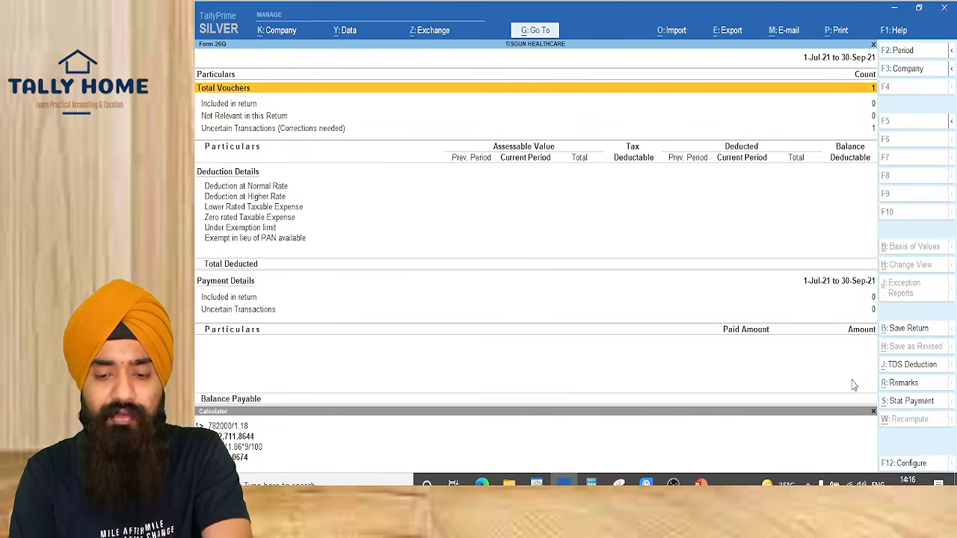
Set the Form 26Q period to 1-7-2021 through 30-9-2021
{"action": "key", "text": "alt+F2"}
{"action": "type", "text": "1-7-2021"}
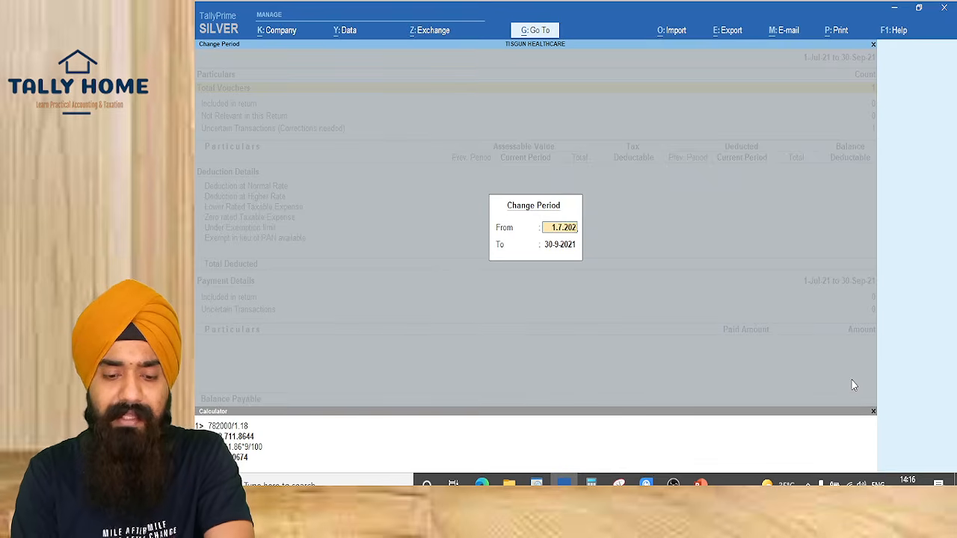
{"action": "key", "text": "Return"}
{"action": "key", "text": "Return"}
{"action": "key", "text": "Down"}
Accept the conflicting ABC & CO. voucher as is so 782.00 shows at normal rate
{"action": "key", "text": "Down"}
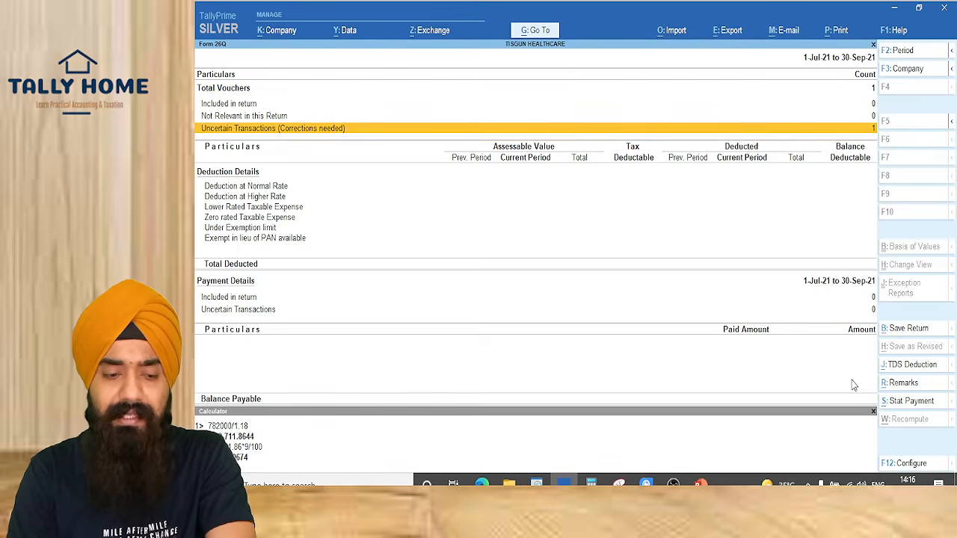
{"action": "key", "text": "Return"}
{"action": "key", "text": "Down"}
{"action": "key", "text": "Down"}
{"action": "key", "text": "Down"}
{"action": "key", "text": "Down"}
{"action": "key", "text": "Down"}
{"action": "key", "text": "Down"}
{"action": "key", "text": "Down"}
{"action": "key", "text": "Down"}
{"action": "key", "text": "Down"}
{"action": "key", "text": "Down"}
{"action": "key", "text": "Down"}
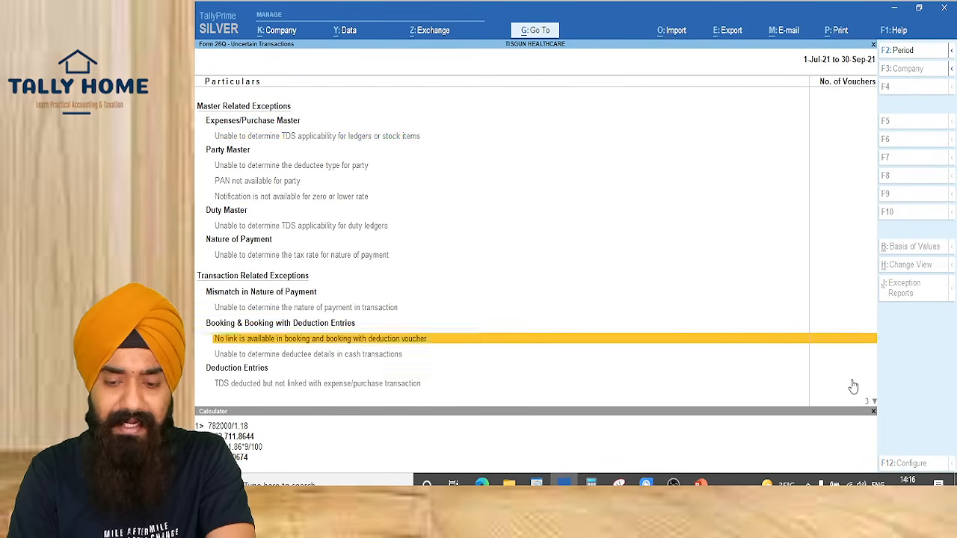
{"action": "key", "text": "Return"}
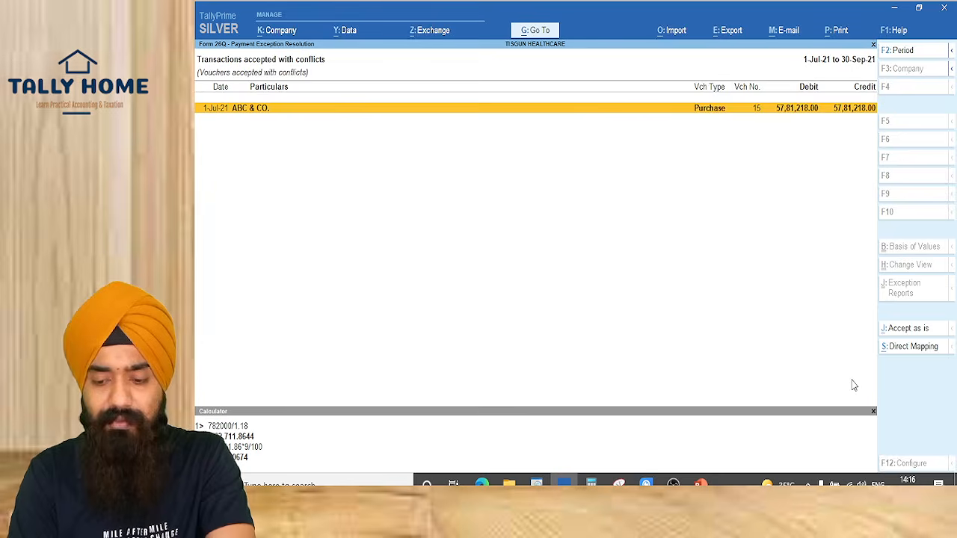
{"action": "key", "text": "alt"}
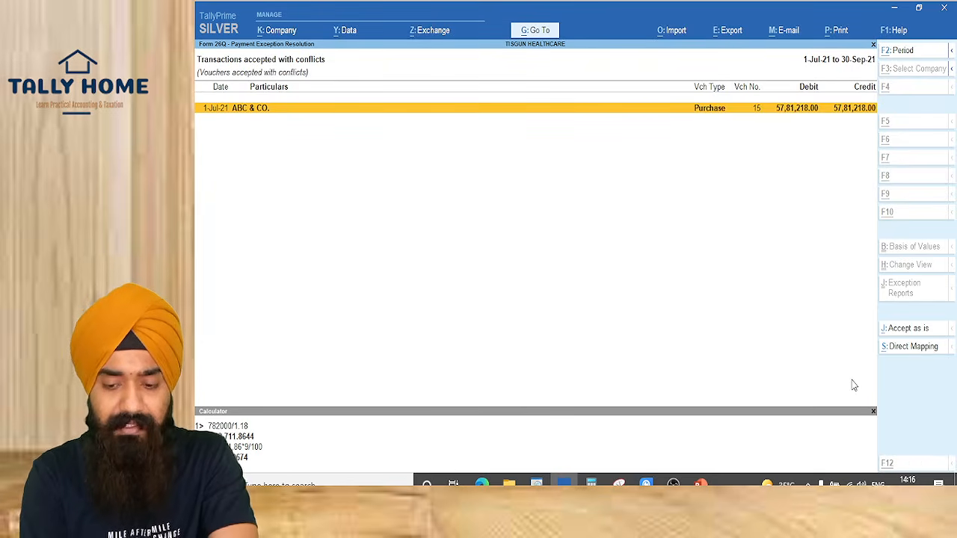
{"action": "key", "text": "alt+j"}
{"action": "key", "text": "y"}
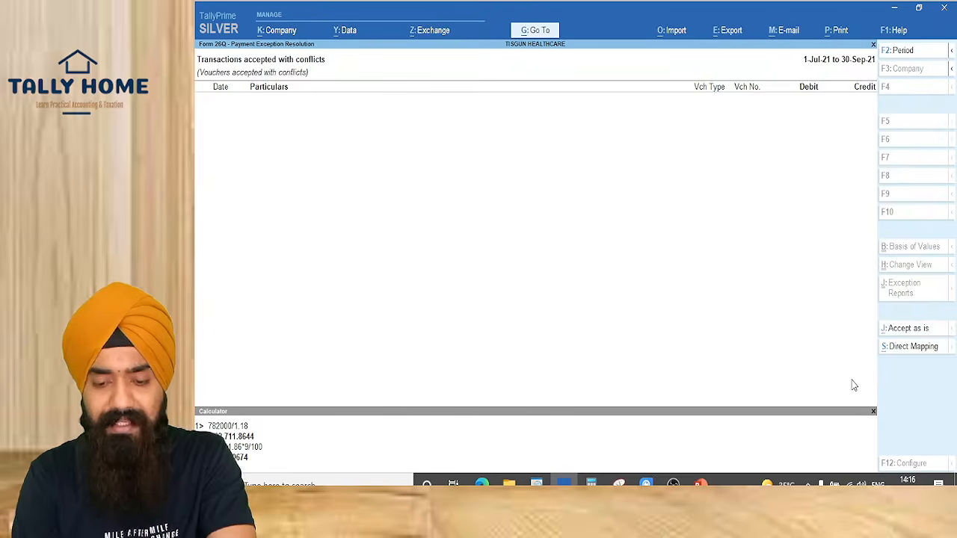
{"action": "key", "text": "Escape"}
{"action": "key", "text": "Escape"}
{"action": "key", "text": "Down"}
{"action": "key", "text": "Down"}
{"action": "key", "text": "Down"}
{"action": "key", "text": "Down"}
{"action": "key", "text": "Down"}
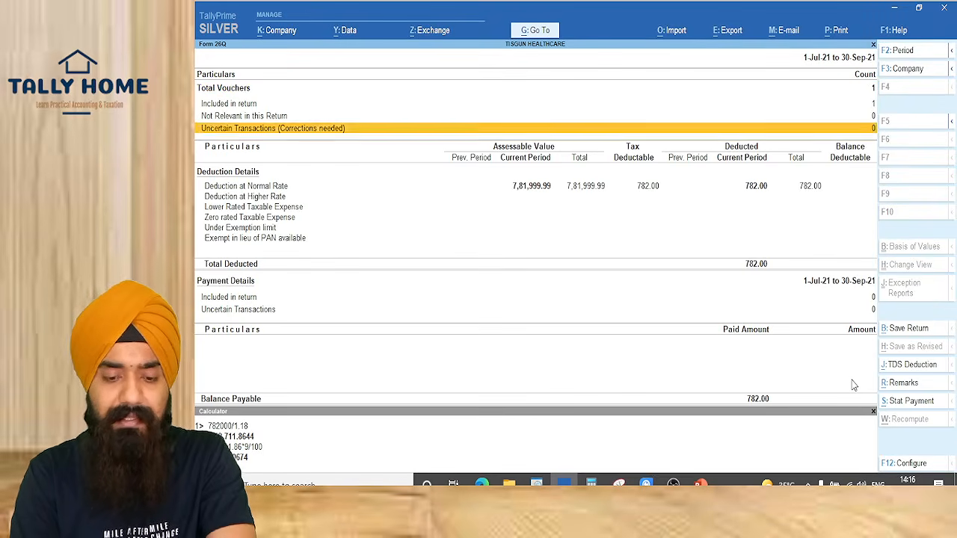
{"action": "key", "text": "Up"}
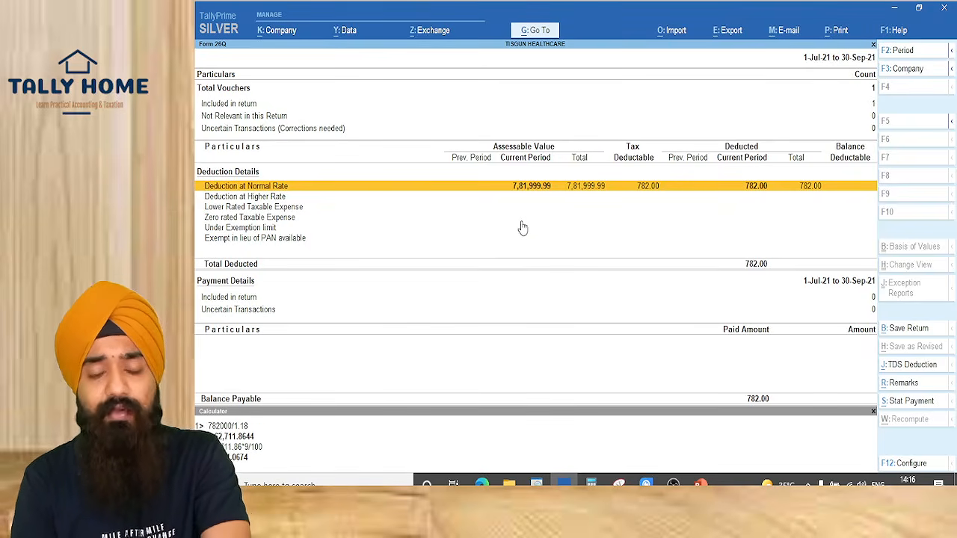
{"action": "key", "text": "alt+Tab"}
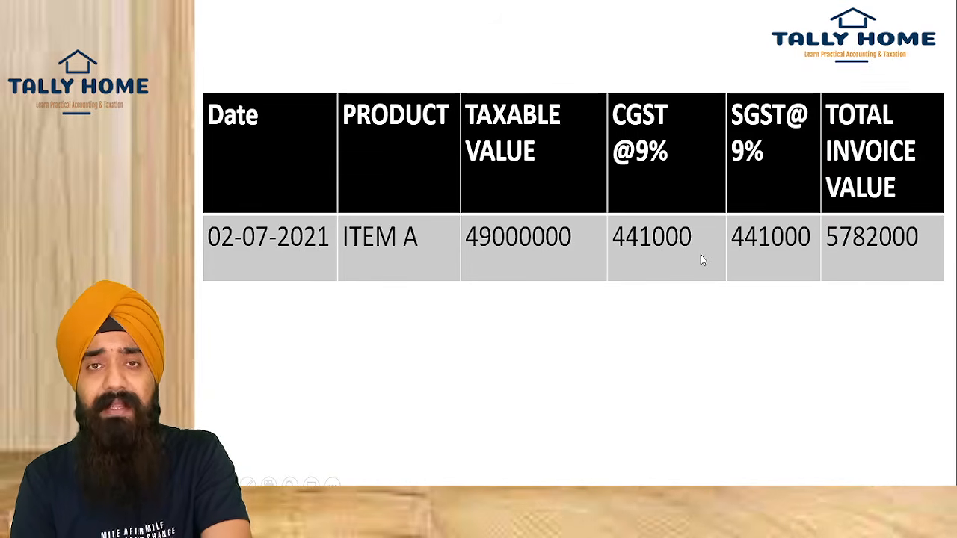
Check the detailed Balance Sheet's Duties & Taxes for 782.00 credit on TDS ON PURCHASE OF GOODS
{"action": "key", "text": "alt+Tab"}
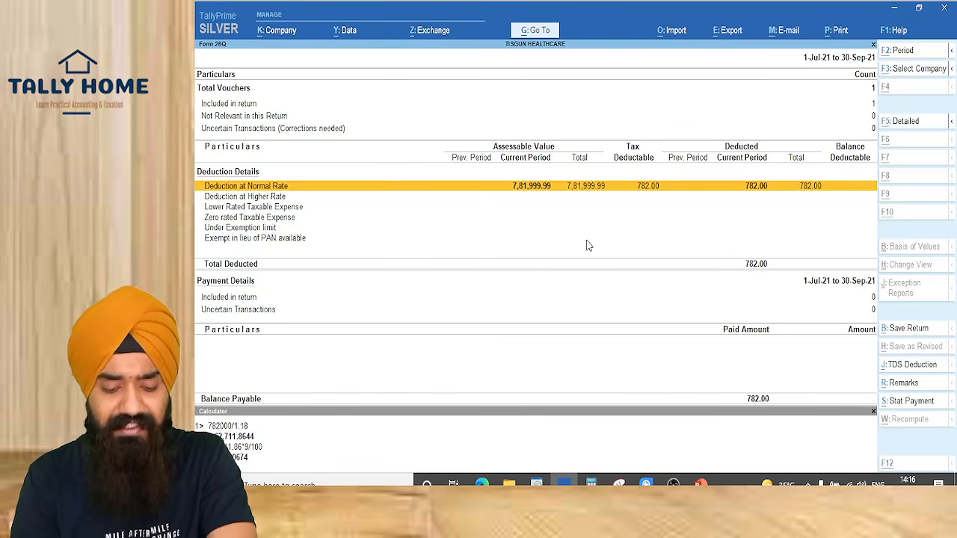
{"action": "key", "text": "alt+g"}
{"action": "type", "text": "B"}
{"action": "key", "text": "Return"}
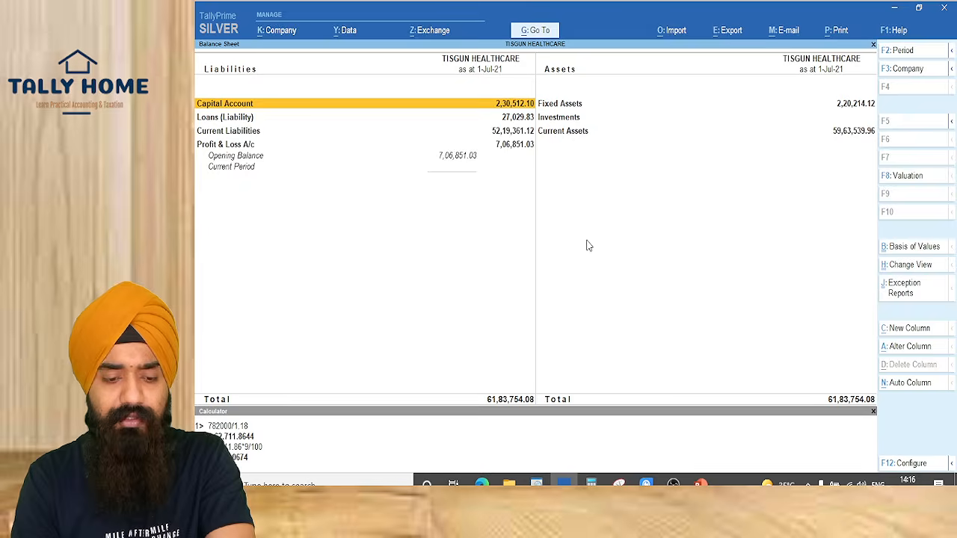
{"action": "key", "text": "alt+f5"}
{"action": "key", "text": "Down"}
{"action": "key", "text": "Down"}
{"action": "key", "text": "Down"}
{"action": "key", "text": "Down"}
{"action": "key", "text": "Down"}
{"action": "key", "text": "Down"}
{"action": "key", "text": "Down"}
{"action": "key", "text": "Down"}
{"action": "key", "text": "Down"}
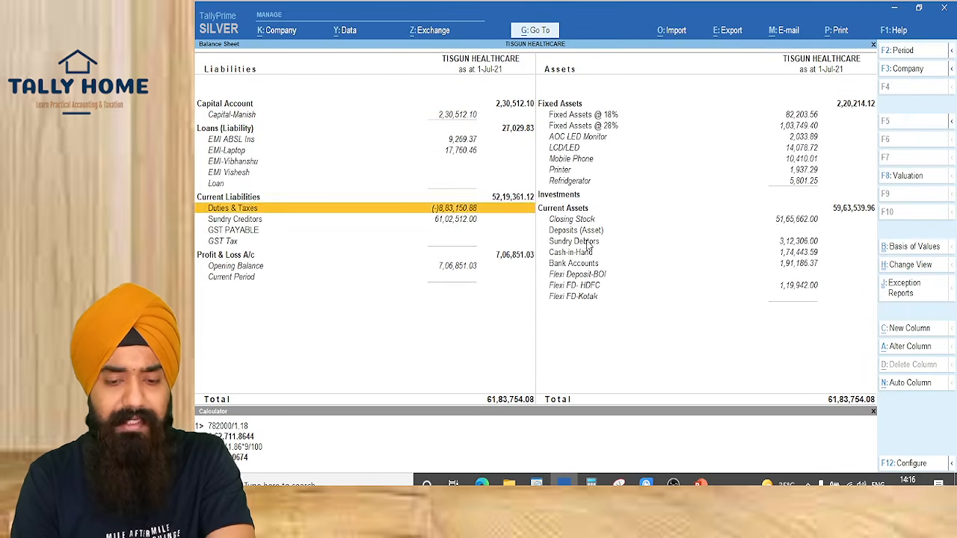
{"action": "key", "text": "Return"}
{"action": "key", "text": "Down"}
{"action": "key", "text": "Down"}
{"action": "key", "text": "Down"}
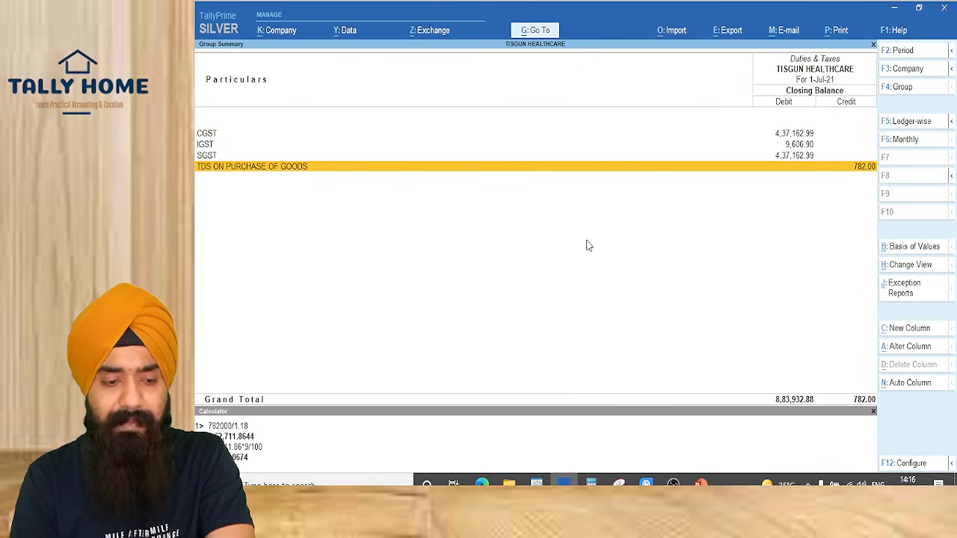
{"action": "key", "text": "ctrl+1"}
{"action": "left_click", "coordinate": [861, 168]}
{"action": "mouse_move", "coordinate": [826, 128]}
{"action": "left_mouse_down"}
{"action": "mouse_move", "coordinate": [892, 220]}
{"action": "mouse_move", "coordinate": [906, 222]}
{"action": "left_mouse_up"}
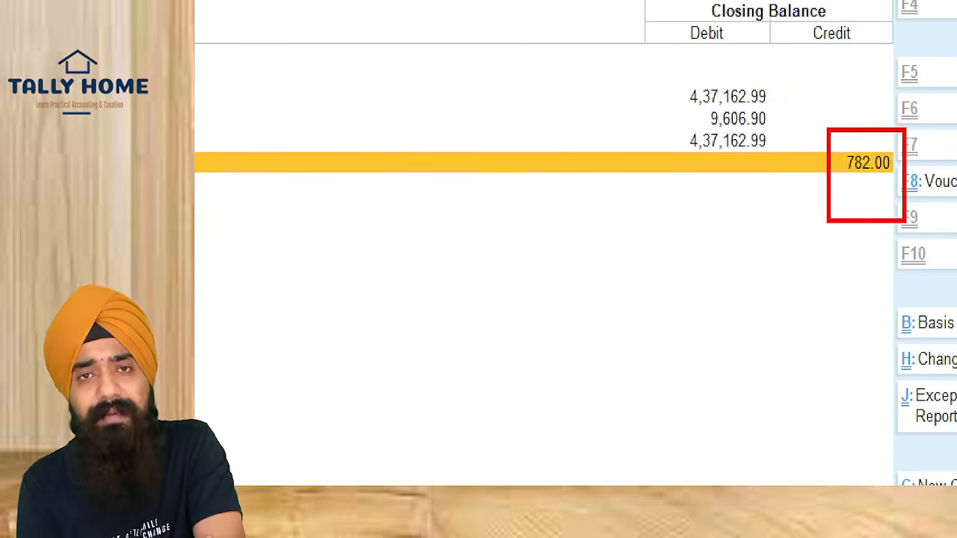
{"action": "key", "text": "Escape"}
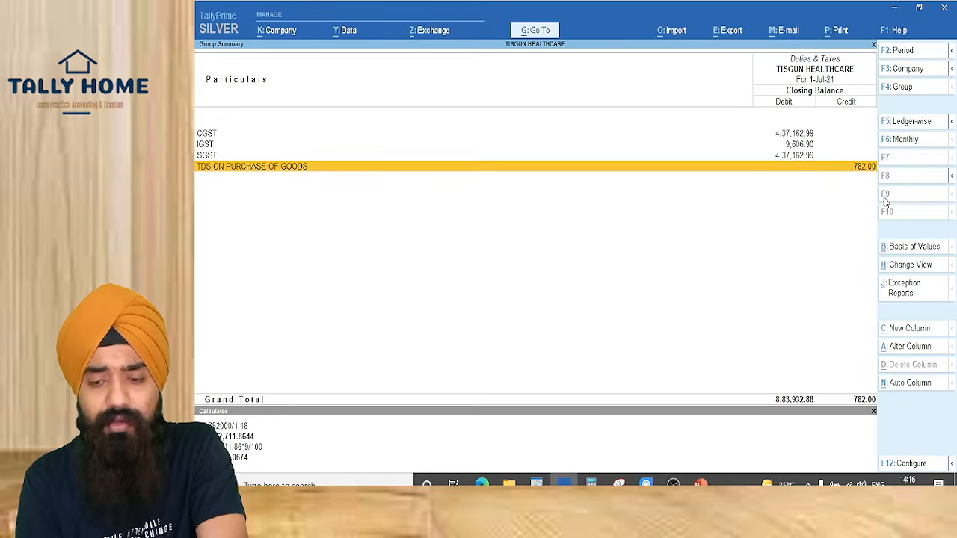
Return to the Gateway of Tally and reveal the slide's TCS @0.1% = 4336.50
{"action": "key", "text": "Escape"}
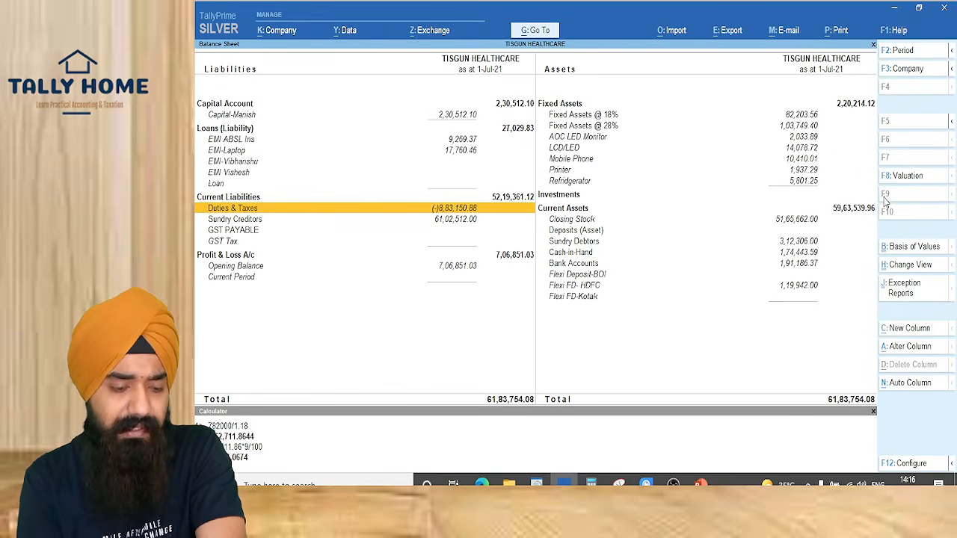
{"action": "key", "text": "Escape"}
{"action": "key", "text": "Escape"}
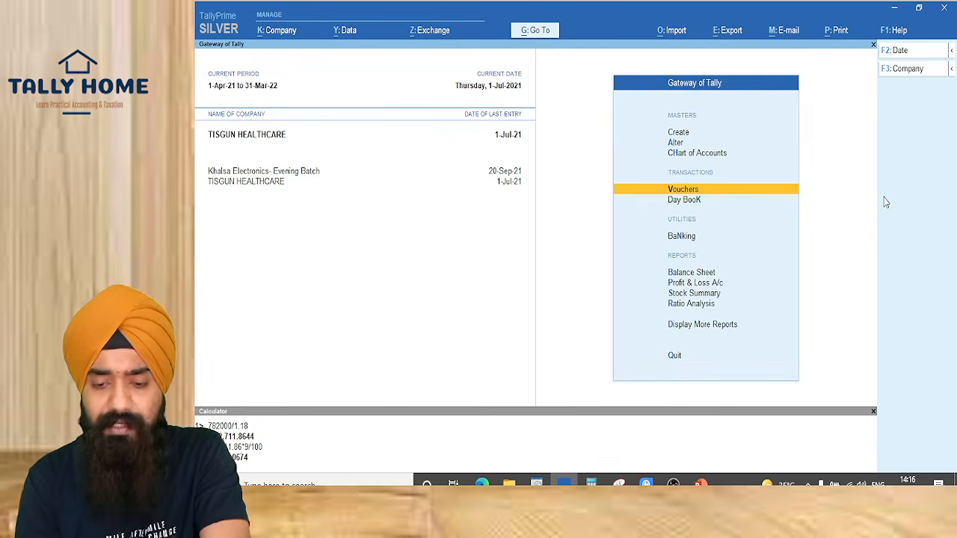
{"action": "key", "text": "Escape"}
{"action": "key", "text": "Escape"}
{"action": "key", "text": "alt+Tab"}
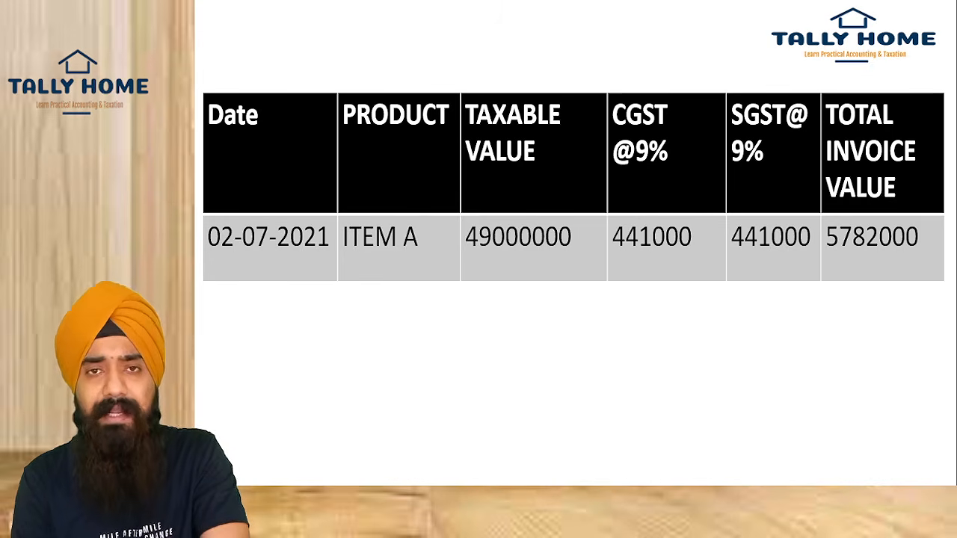
{"action": "key", "text": "Right"}
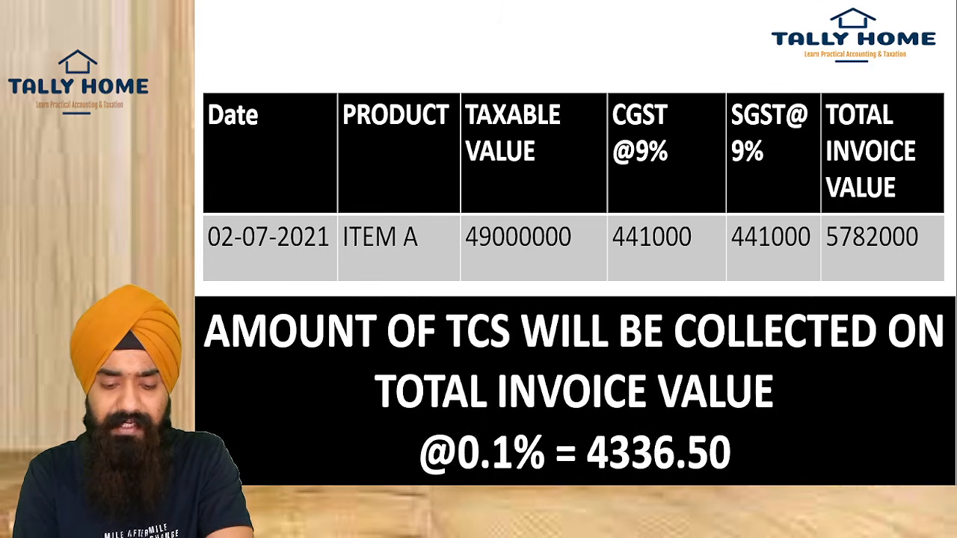
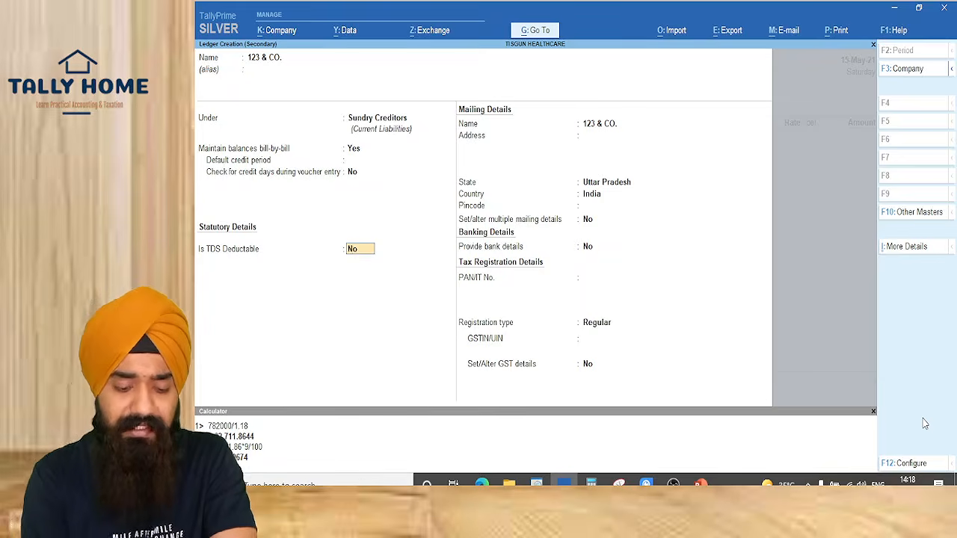
Make 123 & CO. TDS-deductible as Individual/HUF - Resident, deducting TDS ON PURCHASE OF GOODS in the same voucher
{"action": "key", "text": "Return"}
{"action": "key", "text": "Down"}
{"action": "key", "text": "Down"}
{"action": "key", "text": "Down"}
{"action": "key", "text": "Down"}
{"action": "key", "text": "Down"}
{"action": "key", "text": "Down"}
{"action": "key", "text": "Down"}
{"action": "key", "text": "Down"}
{"action": "key", "text": "Down"}
{"action": "key", "text": "Down"}
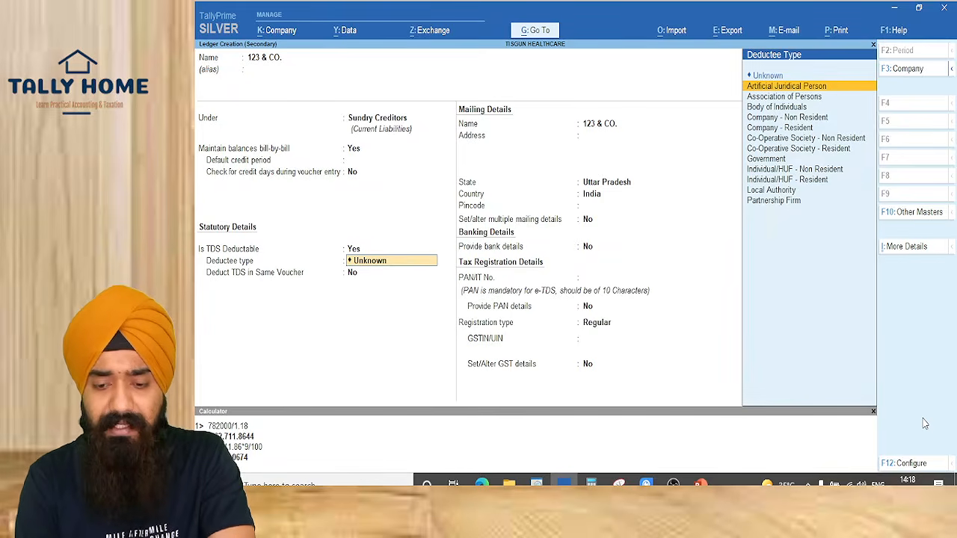
{"action": "key", "text": "Return"}
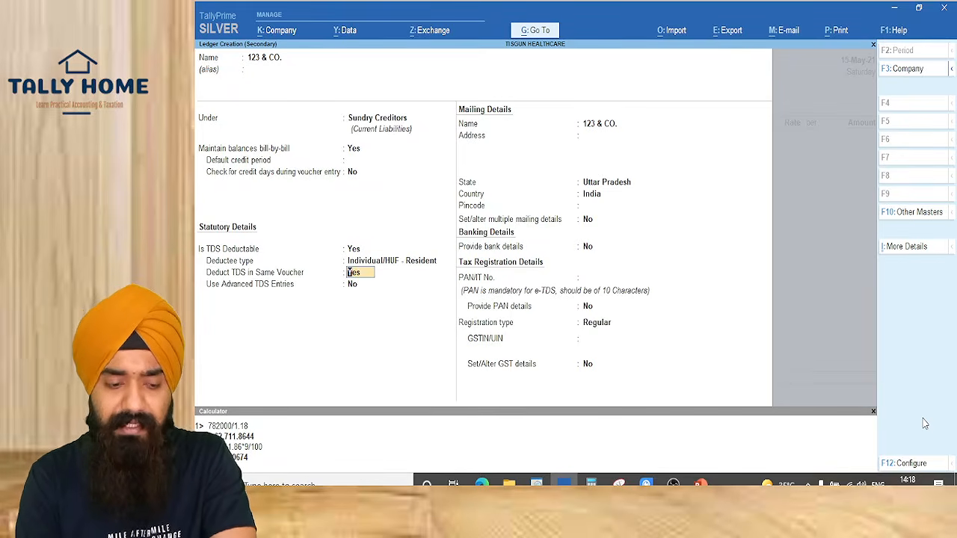
{"action": "key", "text": "Return"}
{"action": "key", "text": "Down"}
{"action": "key", "text": "Return"}
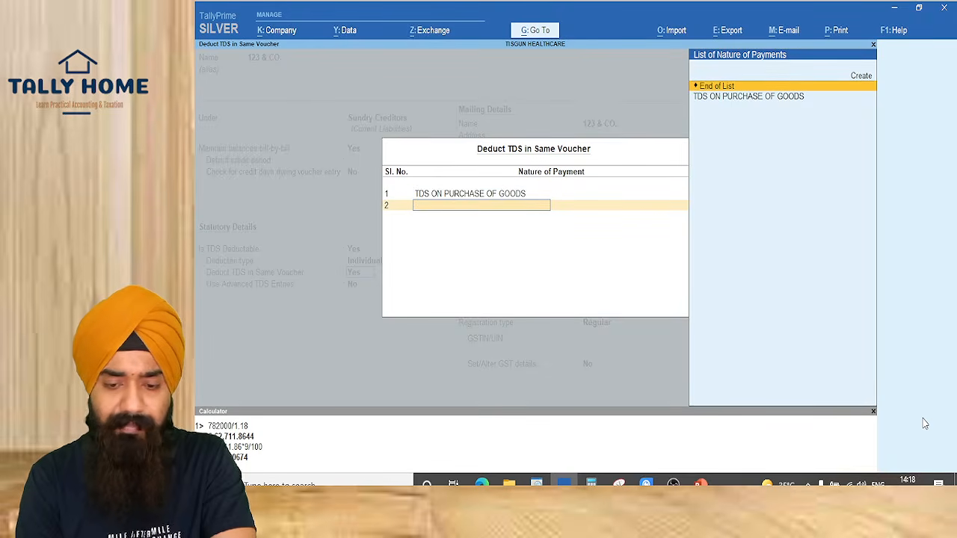
{"action": "key", "text": "Return"}
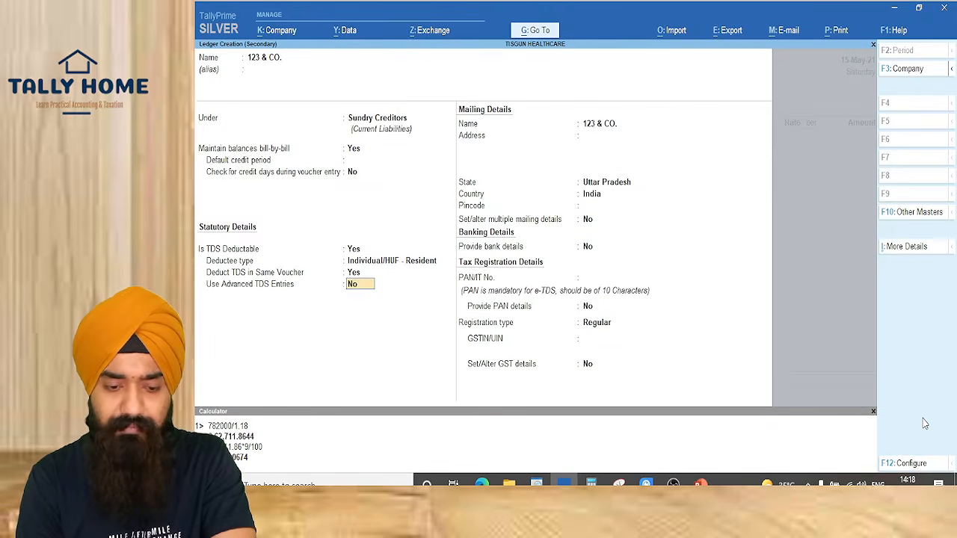
Enable advanced TDS entries, setting ignore exemption limit to Applicable for TDS ON PURCHASE OF GOODS
{"action": "key", "text": "y"}
{"action": "key", "text": "Return"}
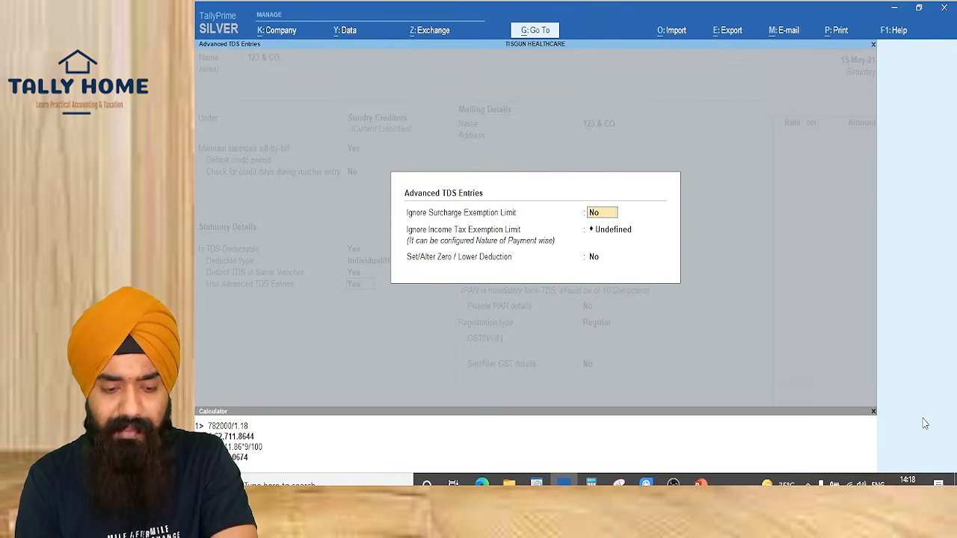
{"action": "key", "text": "Return"}
{"action": "type", "text": "ap"}
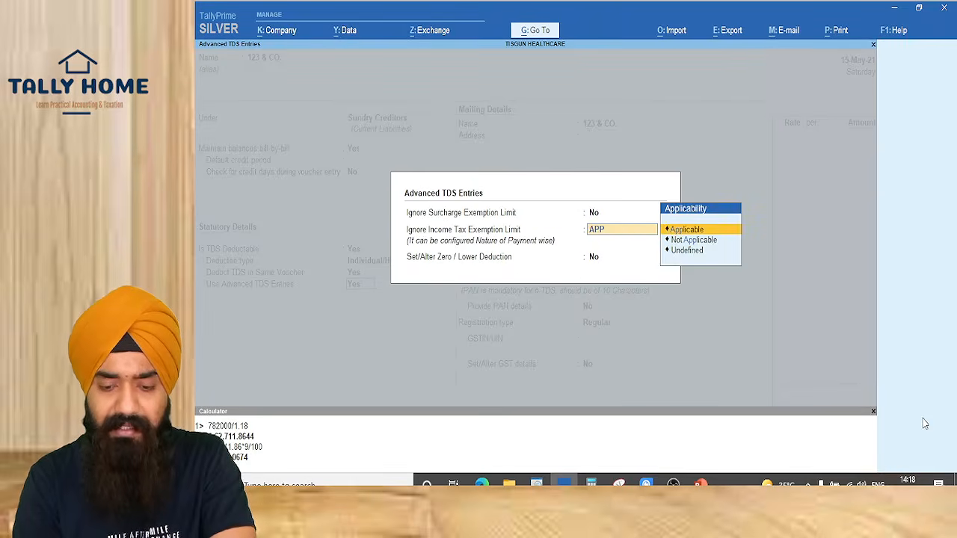
{"action": "key", "text": "Return"}
{"action": "key", "text": "Down"}
{"action": "key", "text": "Return"}
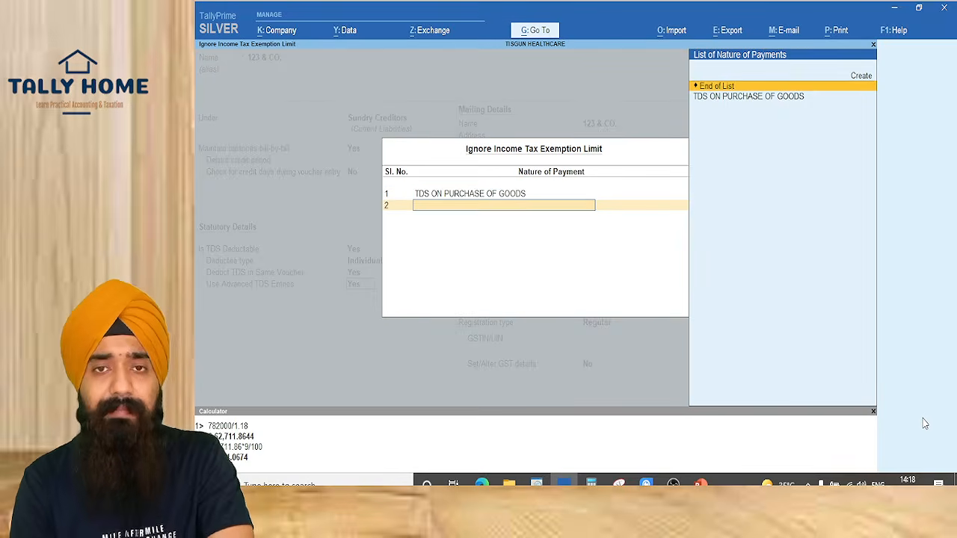
{"action": "key", "text": "Return"}
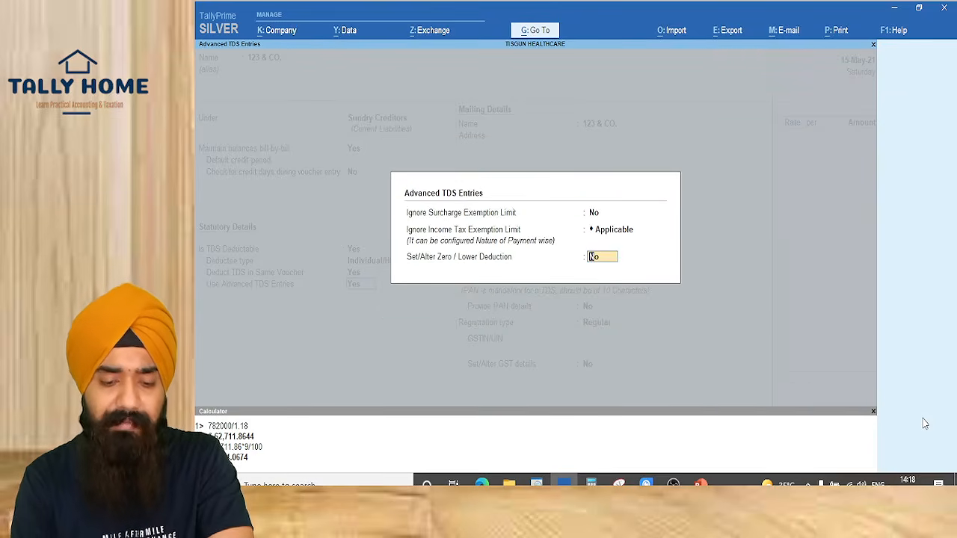
{"action": "key", "text": "Return"}
{"action": "key", "text": "Return"}
{"action": "key", "text": "Return"}
{"action": "key", "text": "Return"}
{"action": "key", "text": "Return"}
{"action": "key", "text": "Return"}
{"action": "key", "text": "Return"}
{"action": "key", "text": "Return"}
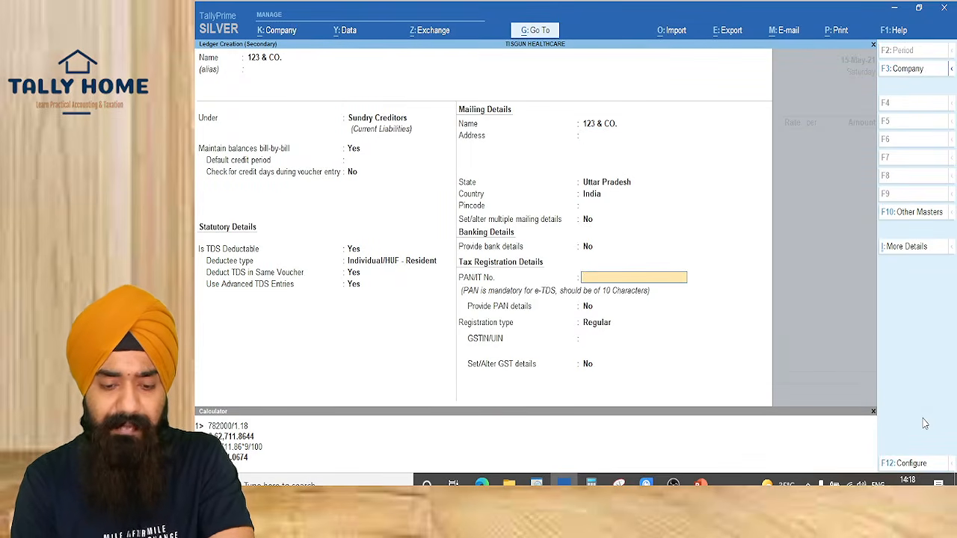
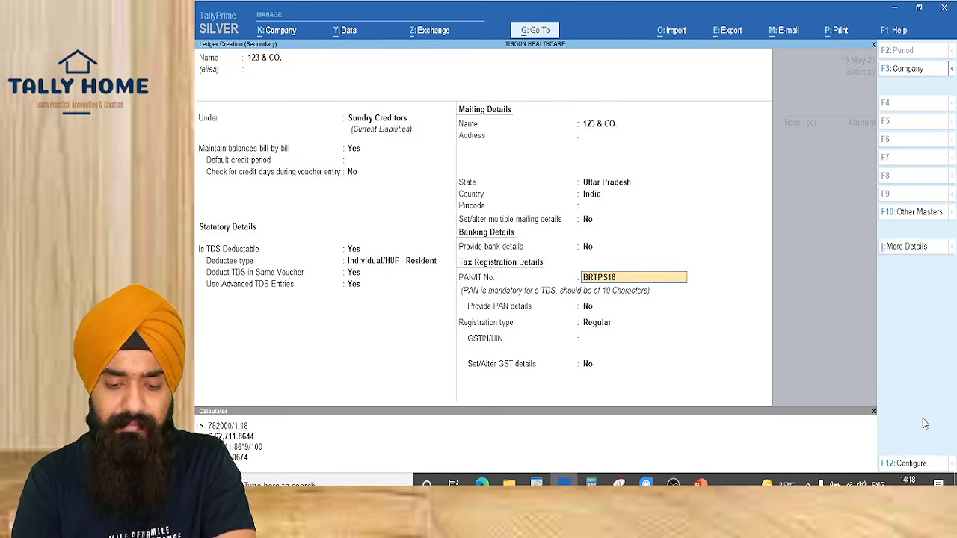
Enter the supplier's PAN, leave GSTIN blank, and save the ledger as the party account
{"action": "key", "text": "Return"}
{"action": "key", "text": "Return"}
{"action": "key", "text": "Return"}
{"action": "type", "text": "09"}
{"action": "key", "text": "BackSpace"}
{"action": "key", "text": "BackSpace"}
{"action": "key", "text": "Return"}
{"action": "key", "text": "Return"}
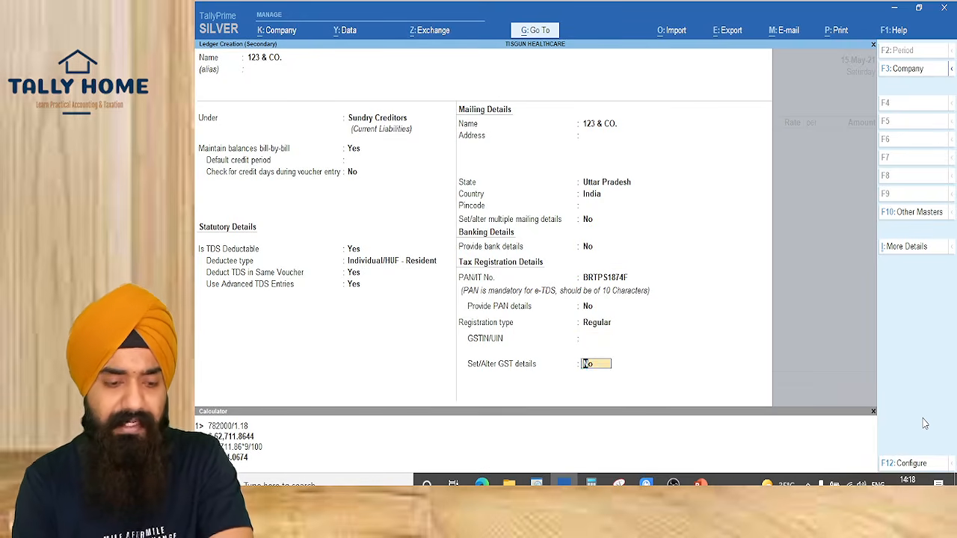
{"action": "key", "text": "Return"}
{"action": "key", "text": "Return"}
{"action": "key", "text": "Return"}
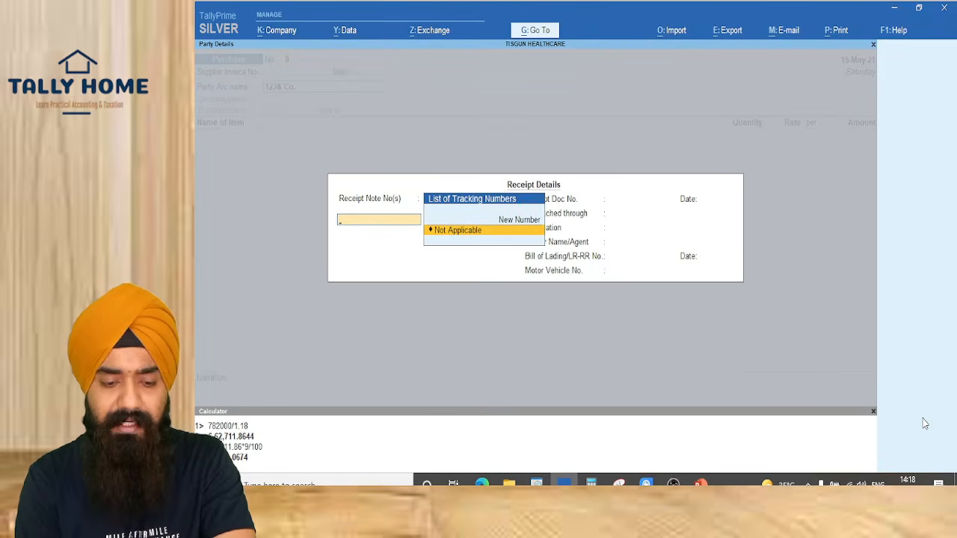
{"action": "key", "text": "Return"}
Add ITEM A, 1 PCS at 19,49,152, accepting the 19,49,152.00 TDS assessable value
{"action": "key", "text": "ctrl+a"}
{"action": "key", "text": "ctrl+a"}
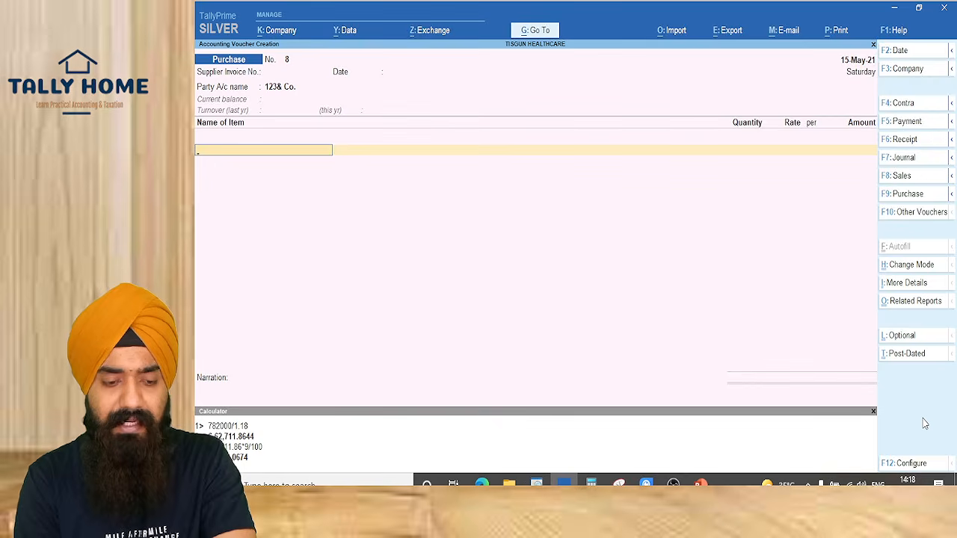
{"action": "type", "text": "item"}
{"action": "key", "text": "Return"}
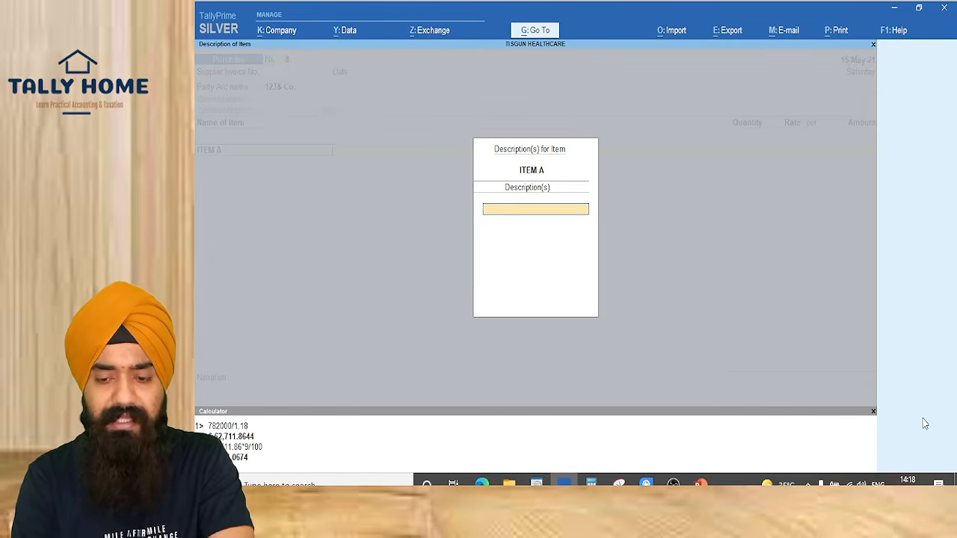
{"action": "key", "text": "Return"}
{"action": "key", "text": "Return"}
{"action": "type", "text": "1"}
{"action": "key", "text": "Return"}
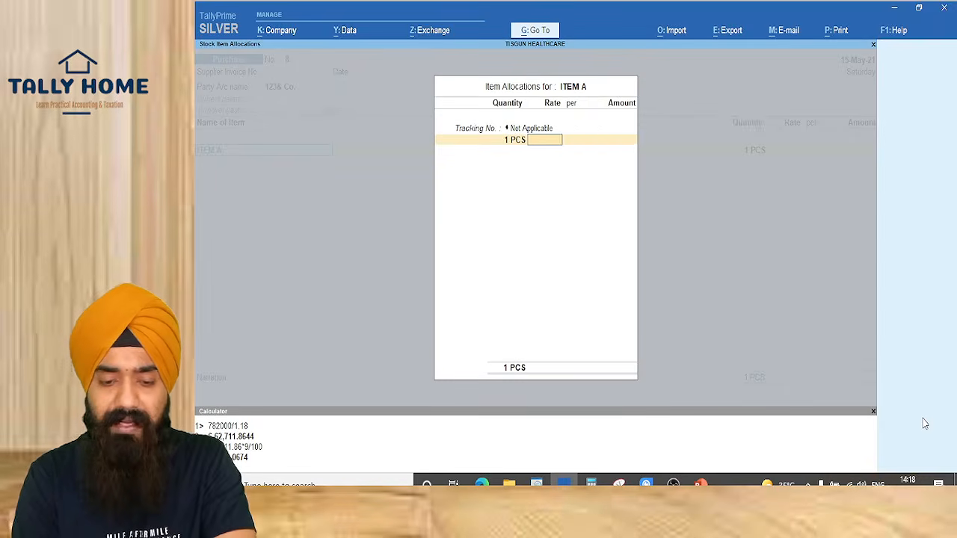
{"action": "key", "text": "Return"}
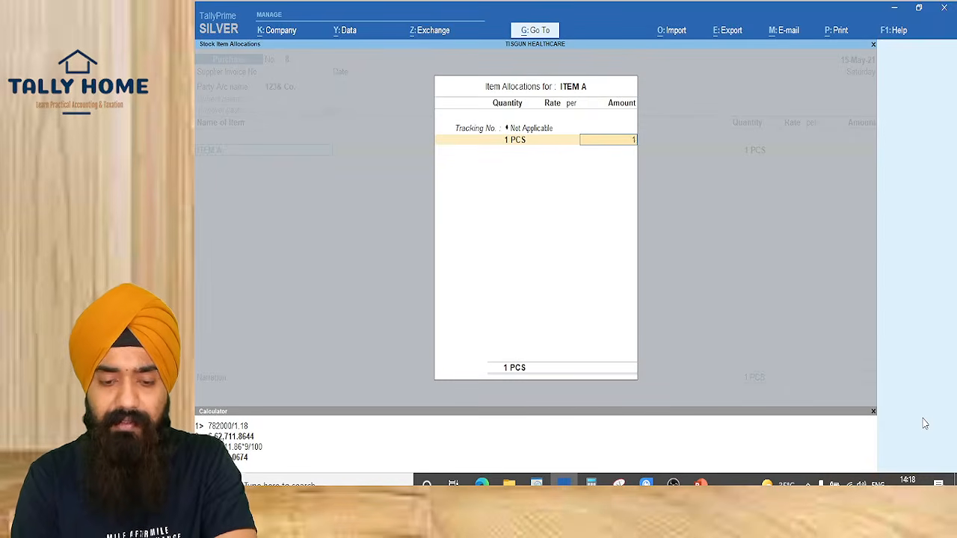
{"action": "type", "text": "19,49,152"}
{"action": "key", "text": "Return"}
{"action": "key", "text": "Return"}
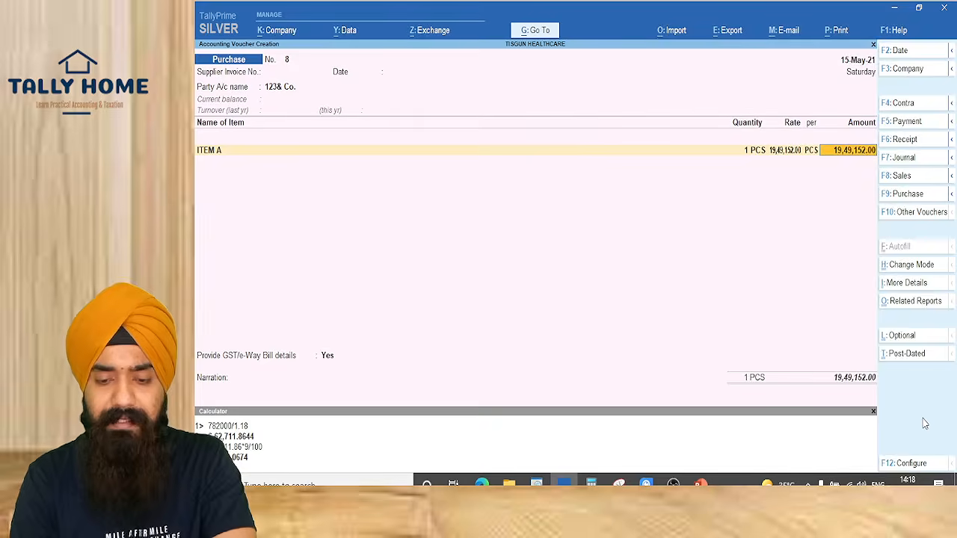
{"action": "key", "text": "Return"}
{"action": "key", "text": "Return"}
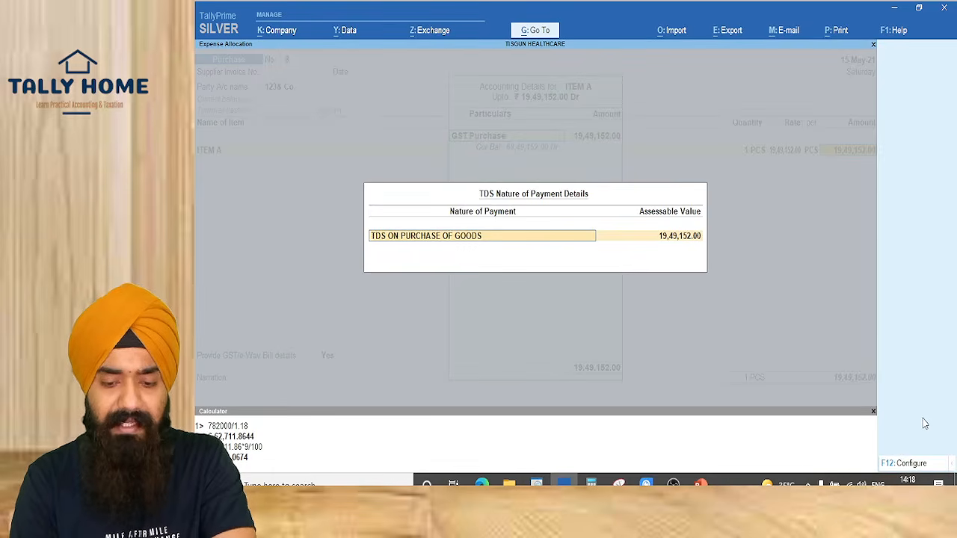
{"action": "key", "text": "Escape"}
{"action": "key", "text": "Return"}
{"action": "key", "text": "Return"}
{"action": "key", "text": "Return"}
{"action": "key", "text": "Return"}
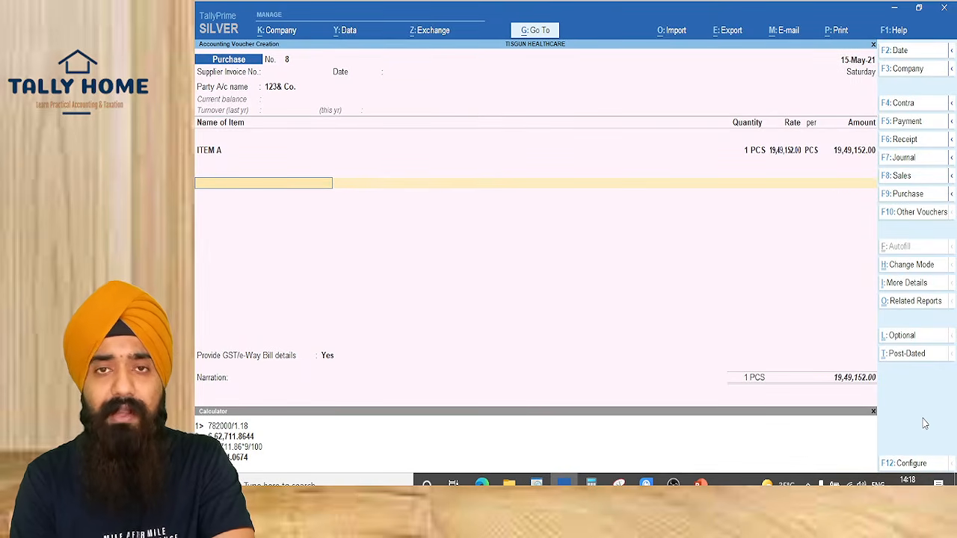
Add the CGST and SGST ledgers at 1,75,423.68 each
{"action": "type", "text": "CGST"}
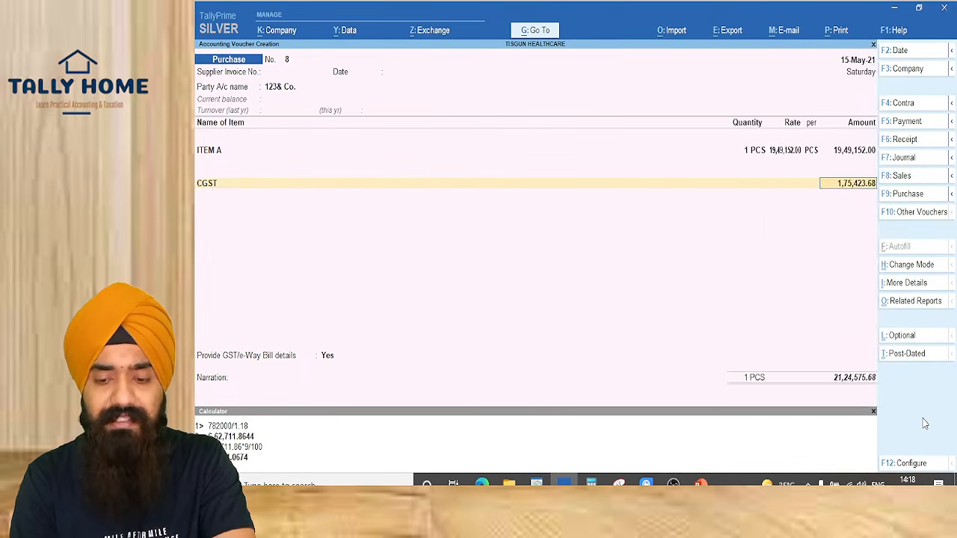
{"action": "key", "text": "Return"}
{"action": "key", "text": "Return"}
{"action": "key", "text": "Return"}
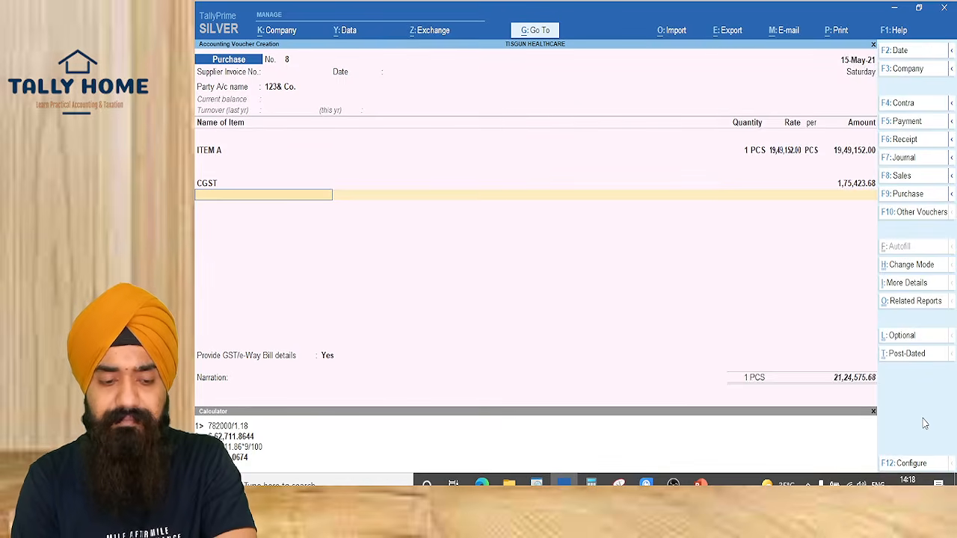
{"action": "type", "text": "SGST"}
{"action": "key", "text": "Return"}
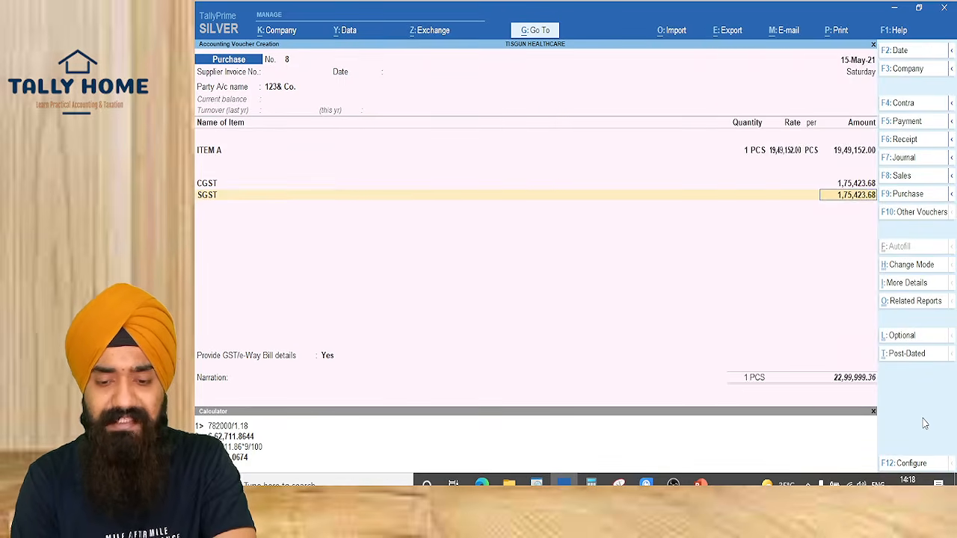
{"action": "key", "text": "Return"}
{"action": "key", "text": "Return"}
Select the TDS ON PURCHASE OF GOODS ledger and open it for alteration
{"action": "type", "text": "TDS"}
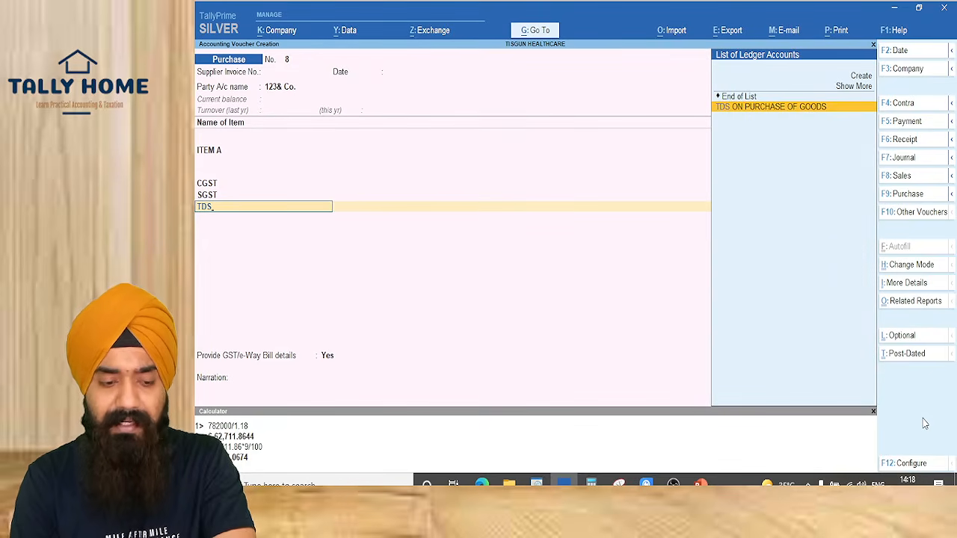
{"action": "key", "text": "Return"}
{"action": "key", "text": "BackSpace"}
{"action": "key", "text": "ctrl+Return"}
{"action": "key", "text": "Return"}
{"action": "key", "text": "Return"}
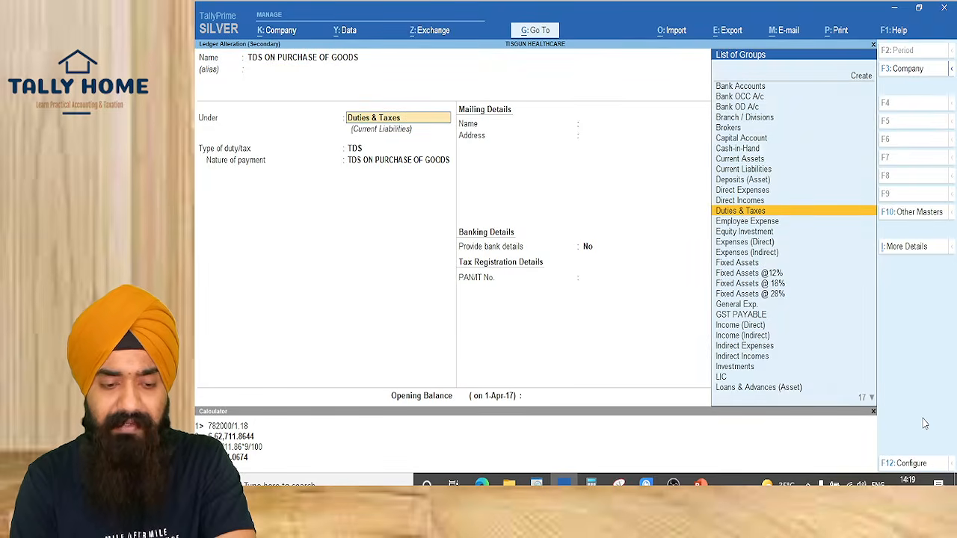
Open the 194Q TDS ON PURCHASE OF GOODS nature of payment and clear its 1-Apr-17 applicable-from date
{"action": "key", "text": "Return"}
{"action": "key", "text": "Return"}
{"action": "key", "text": "ctrl+Return"}
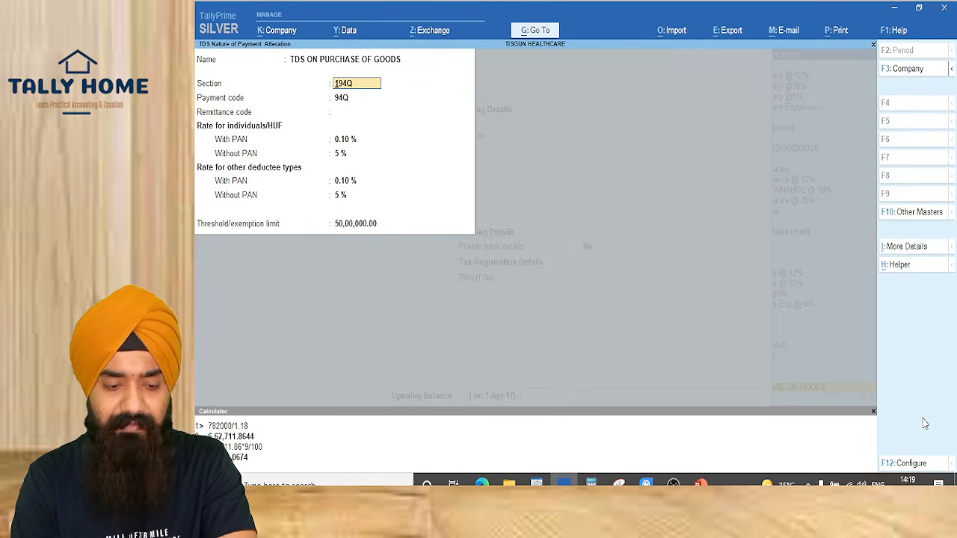
{"action": "key", "text": "Return"}
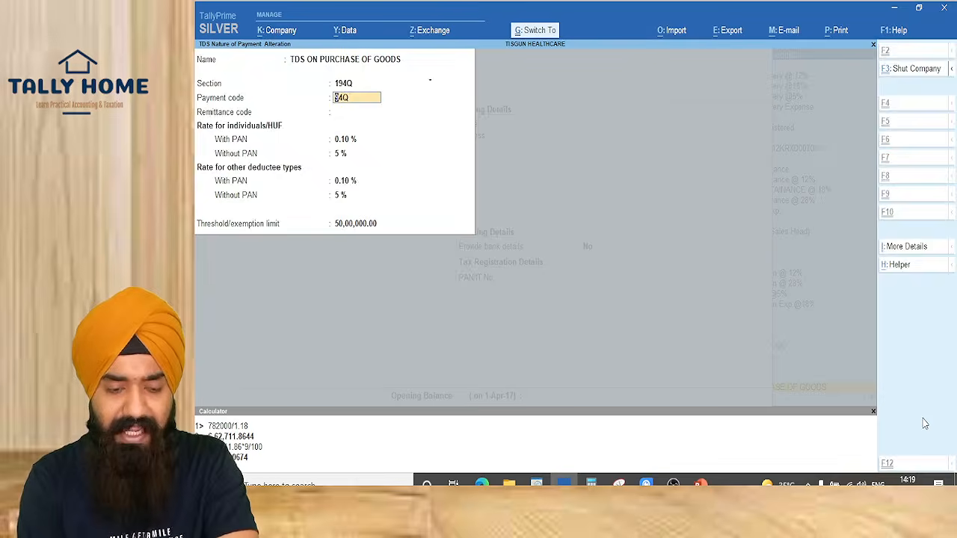
{"action": "key", "text": "Return"}
{"action": "key", "text": "Return"}
{"action": "key", "text": "Return"}
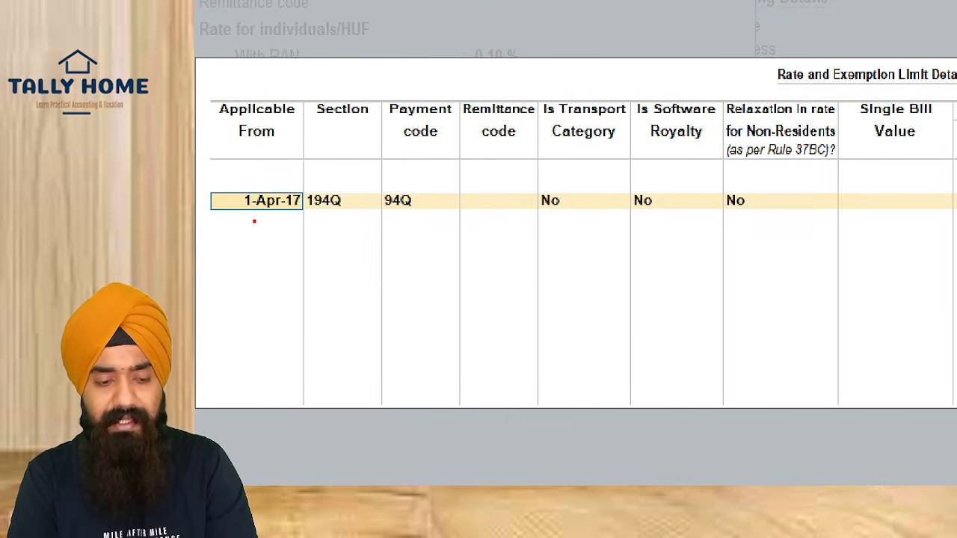
{"action": "left_click_drag", "start_coordinate": [223, 166], "coordinate": [356, 275]}
{"action": "key", "text": "Escape"}
{"action": "key", "text": "BackSpace"}
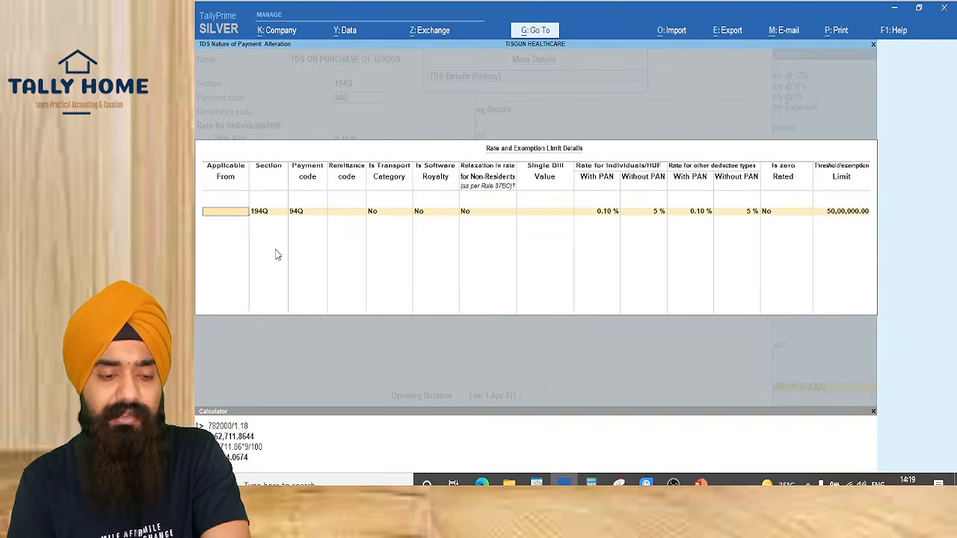
{"action": "key", "text": "Return"}
{"action": "key", "text": "Escape"}
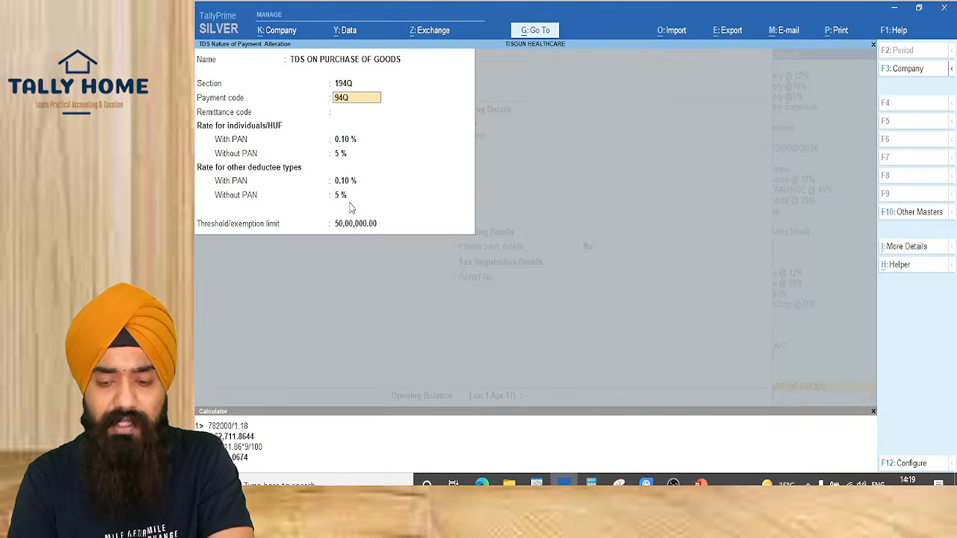
Make the rate history apply from 1-Jul-21, then save the nature of payment and ledger
{"action": "key", "text": "ctrl+i"}
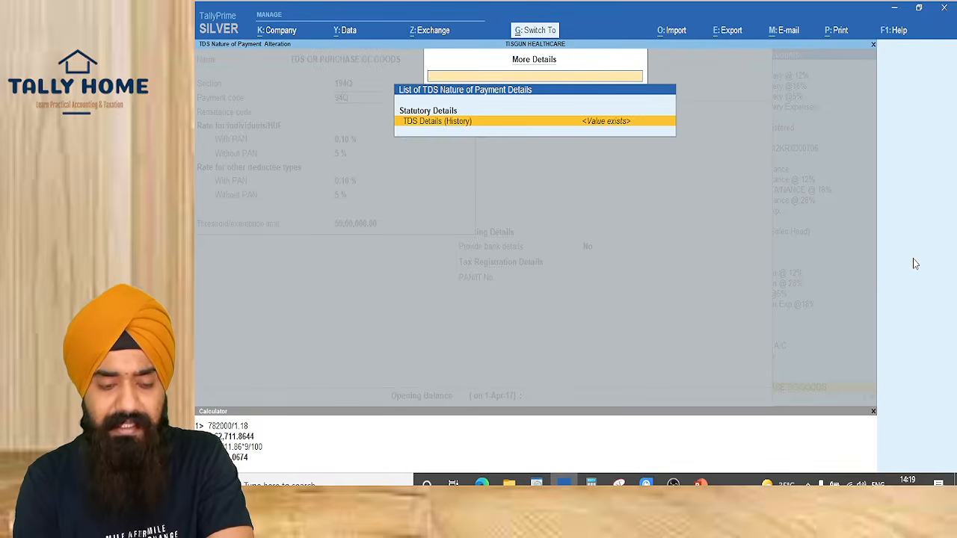
{"action": "key", "text": "Return"}
{"action": "type", "text": "1"}
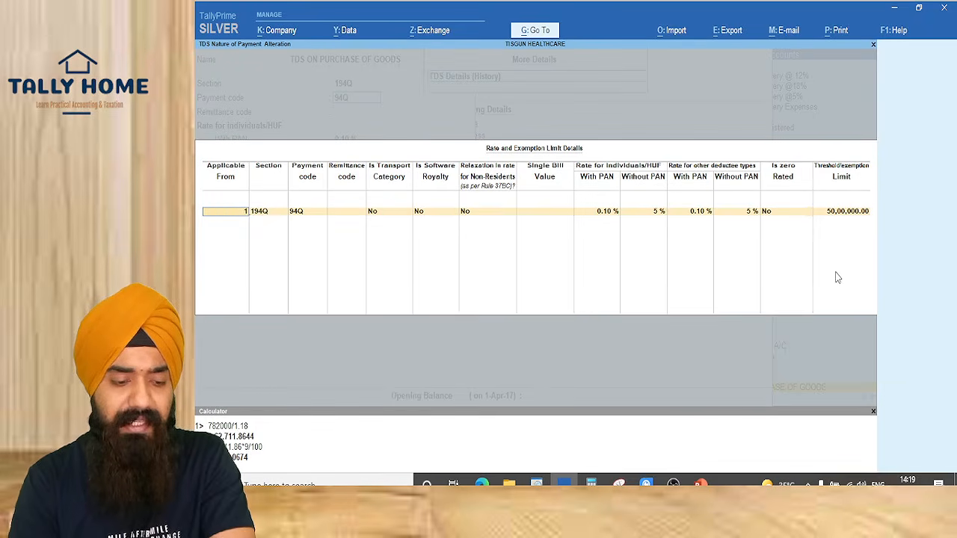
{"action": "type", "text": "-7-21"}
{"action": "key", "text": "Return"}
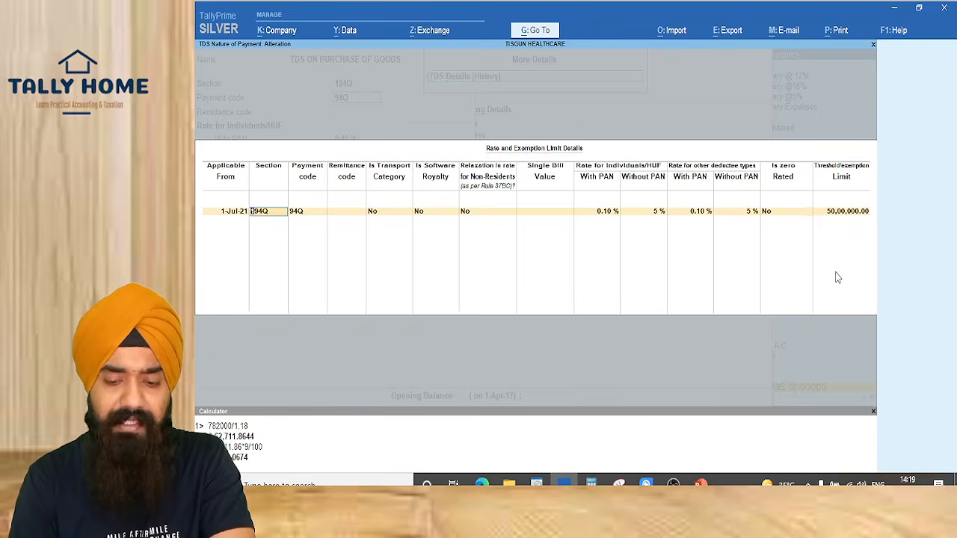
{"action": "key", "text": "ctrl+a"}
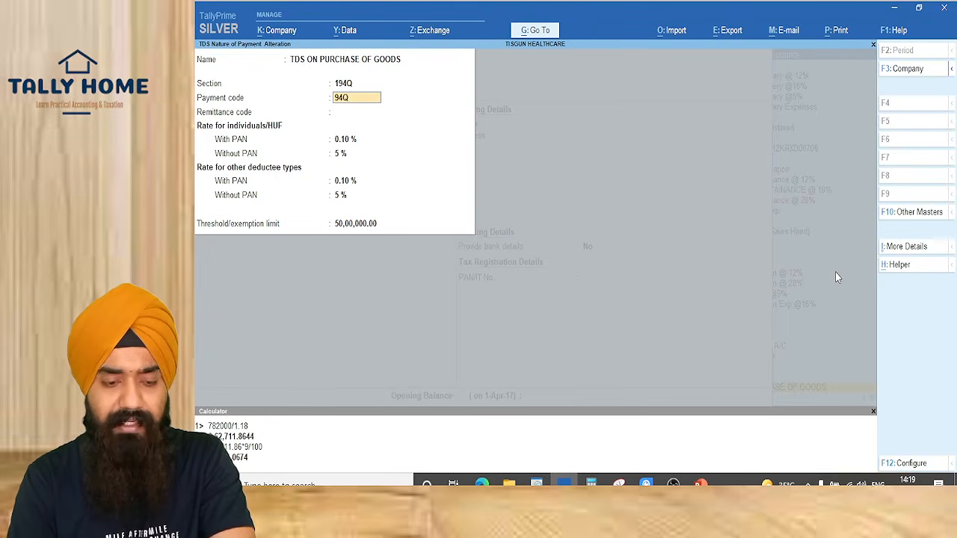
{"action": "key", "text": "ctrl+a"}
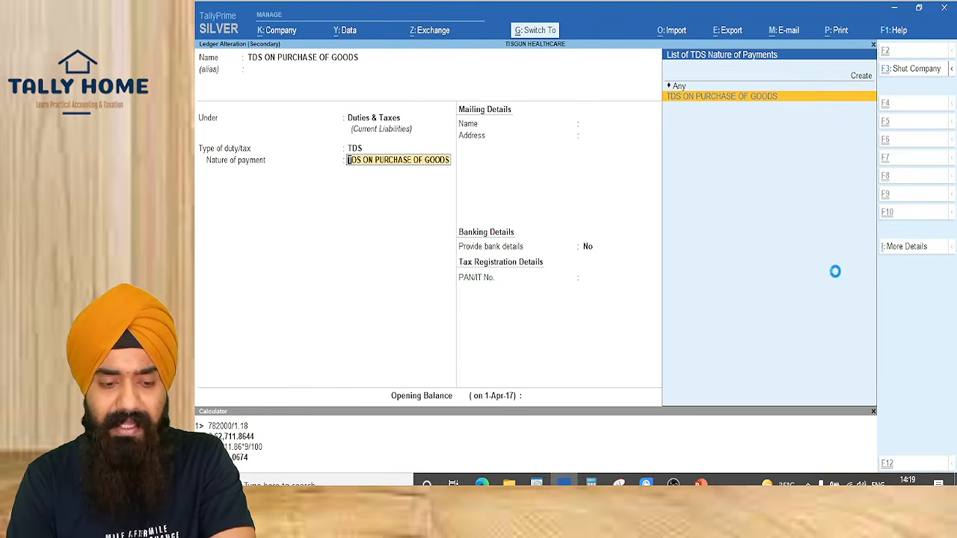
{"action": "key", "text": "ctrl+a"}
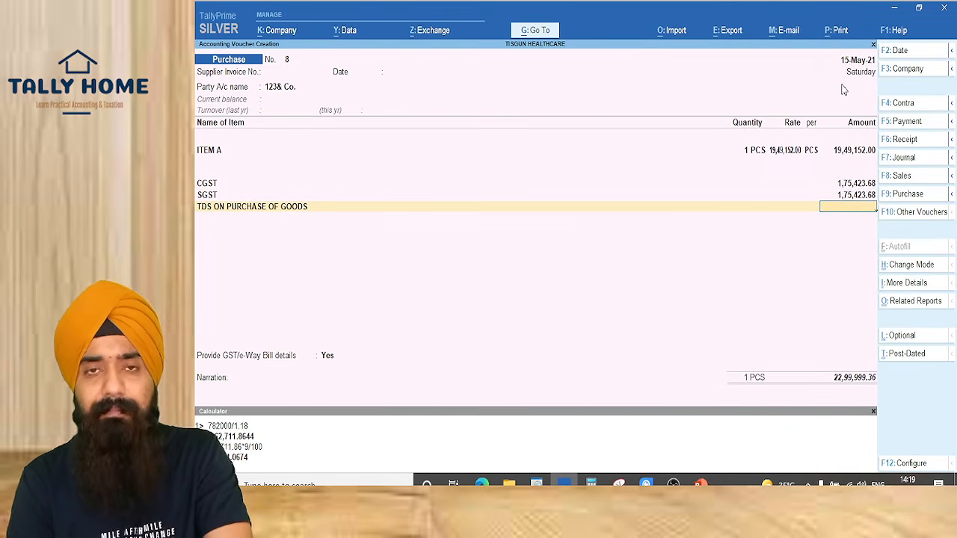
Delete the empty TDS line, set GST/e-Way Bill details to No, and save the May voucher
{"action": "key", "text": "BackSpace"}
{"action": "key", "text": "ctrl+d"}
{"action": "key", "text": "Return"}
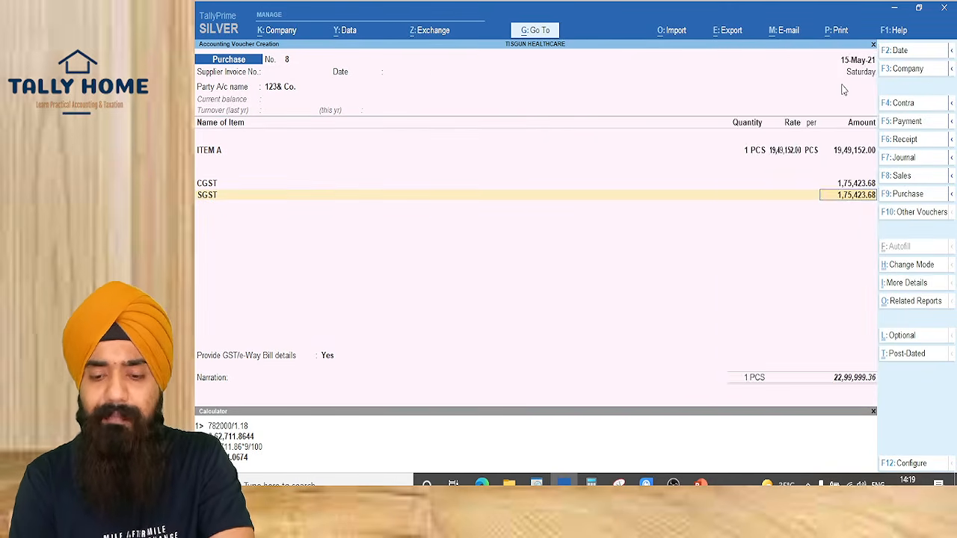
{"action": "key", "text": "Return"}
{"action": "key", "text": "Return"}
{"action": "key", "text": "Return"}
{"action": "key", "text": "Return"}
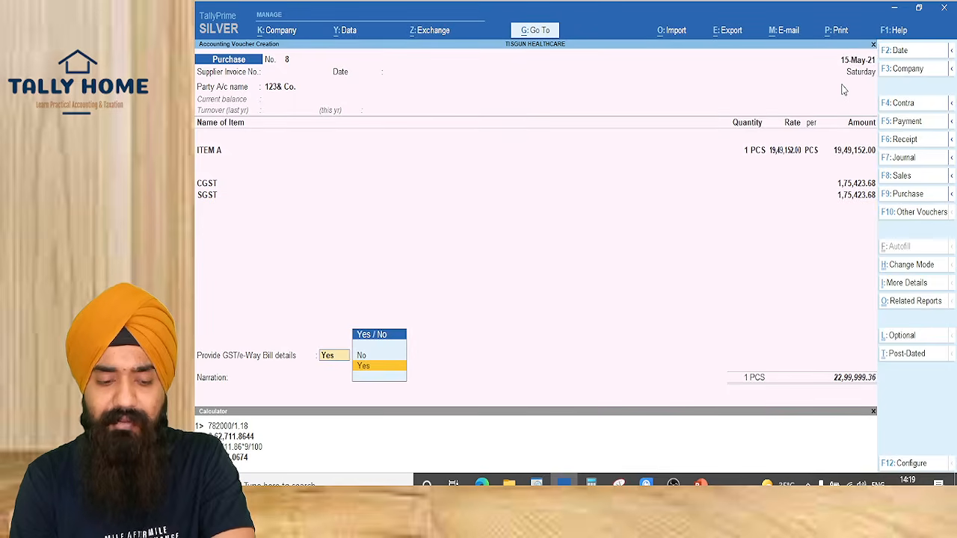
{"action": "key", "text": "Up"}
{"action": "key", "text": "Return"}
{"action": "key", "text": "Return"}
{"action": "key", "text": "Return"}
{"action": "key", "text": "Return"}
{"action": "key", "text": "Return"}
{"action": "key", "text": "Return"}
{"action": "key", "text": "Return"}
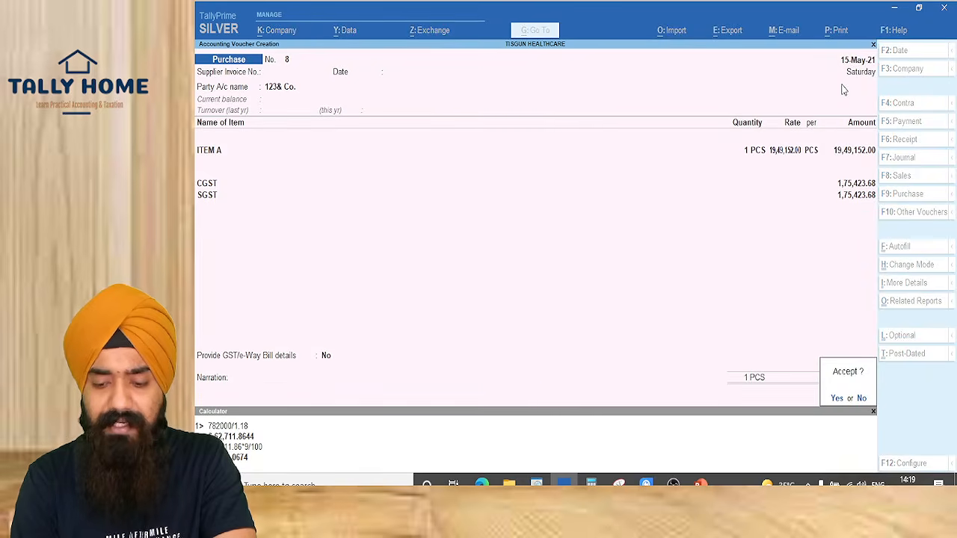
{"action": "key", "text": "Return"}
{"action": "key", "text": "alt"}
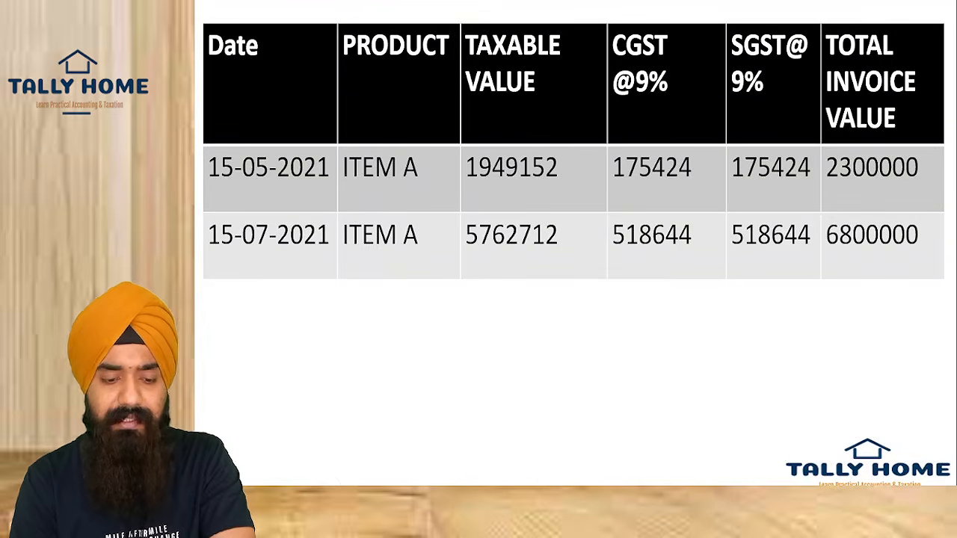
Start a purchase dated 15-Jul-21 from 123& Co., marking receipt details not applicable
{"action": "key", "text": "alt+Tab"}
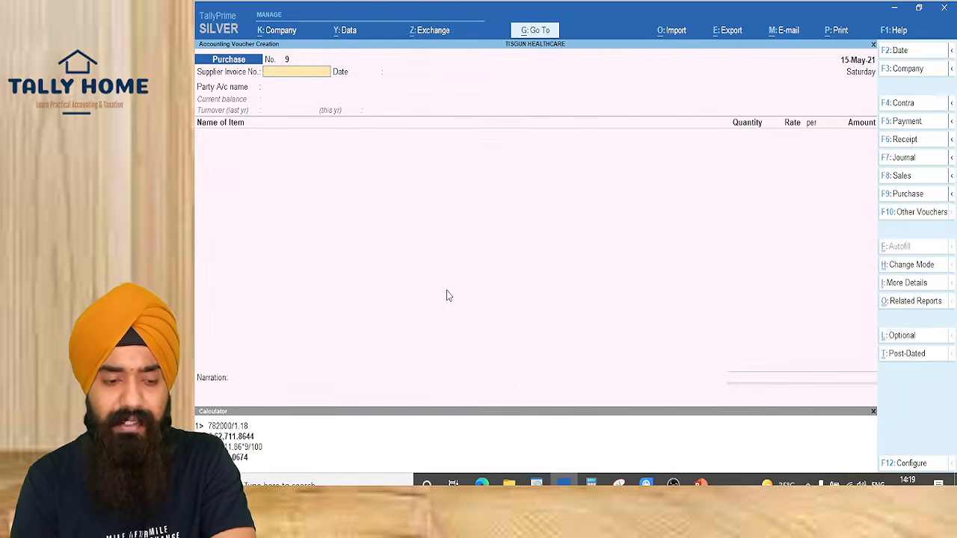
{"action": "key", "text": "F2"}
{"action": "type", "text": "15.7"}
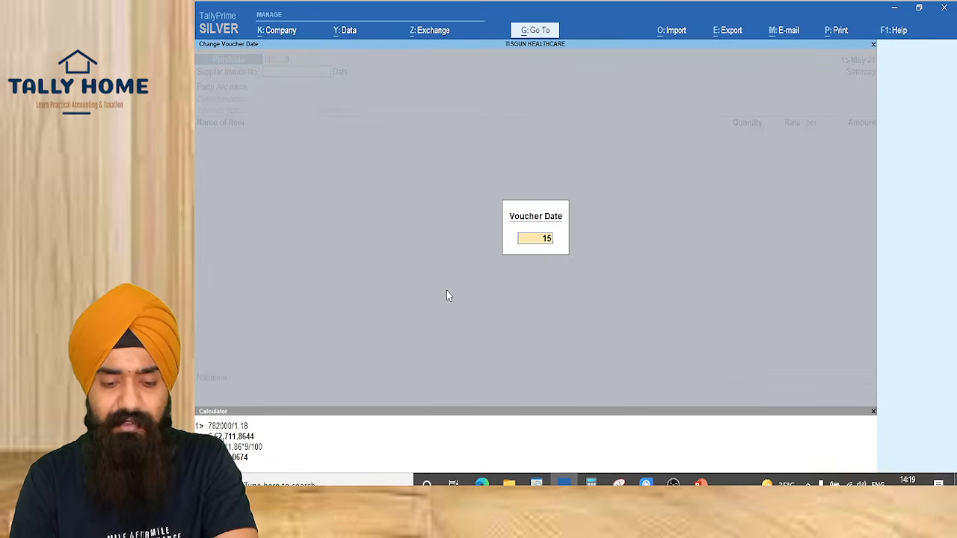
{"action": "key", "text": "Return"}
{"action": "key", "text": "Return"}
{"action": "key", "text": "Return"}
{"action": "type", "text": "123"}
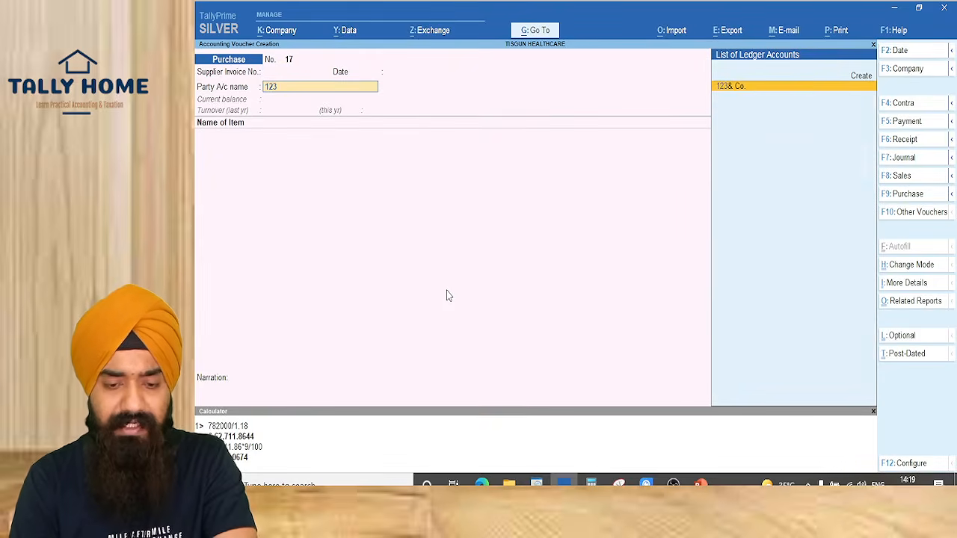
{"action": "key", "text": "Return"}
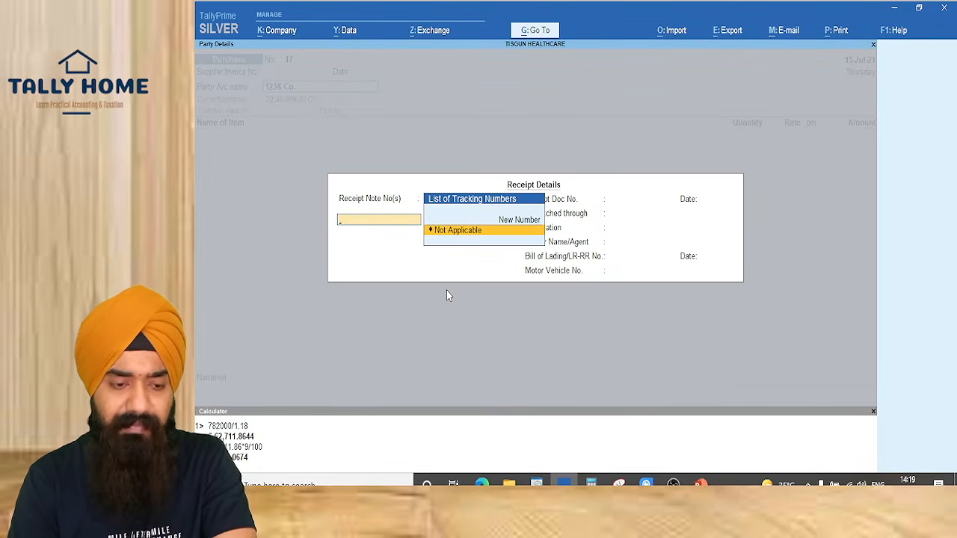
{"action": "key", "text": "Return"}
{"action": "key", "text": "ctrl+a"}
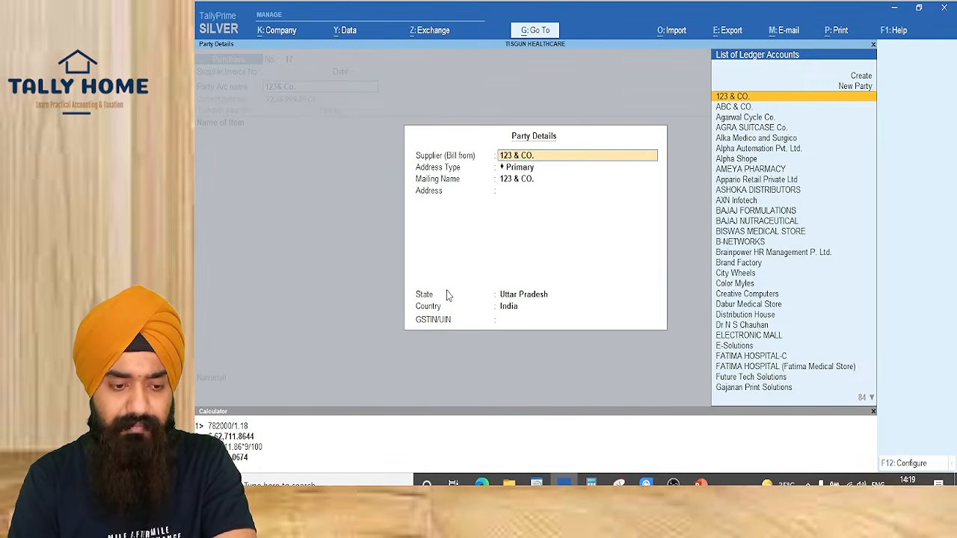
{"action": "key", "text": "ctrl+a"}
Add ITEM A with amount 57,62,712 and proceed to the accounting details
{"action": "type", "text": "item"}
{"action": "key", "text": "Return"}
{"action": "key", "text": "Return"}
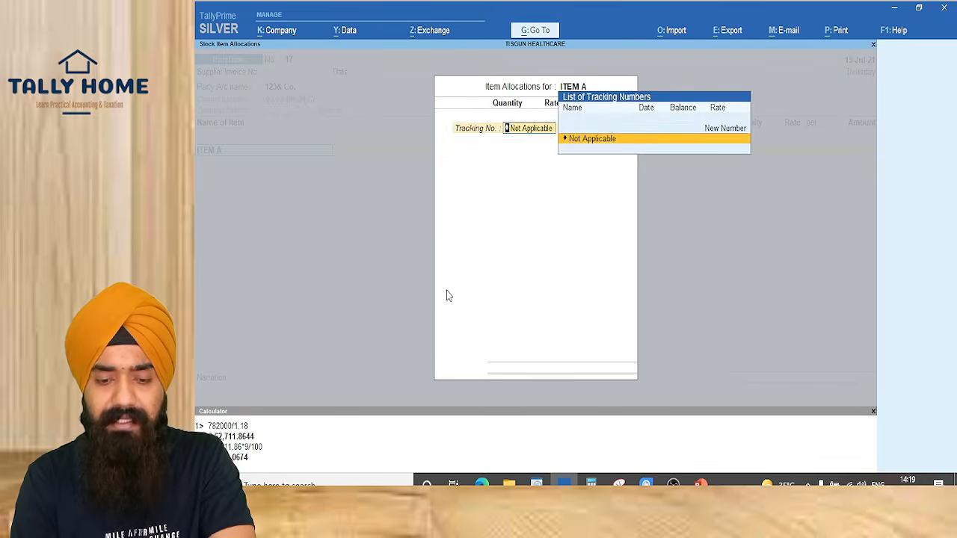
{"action": "key", "text": "Return"}
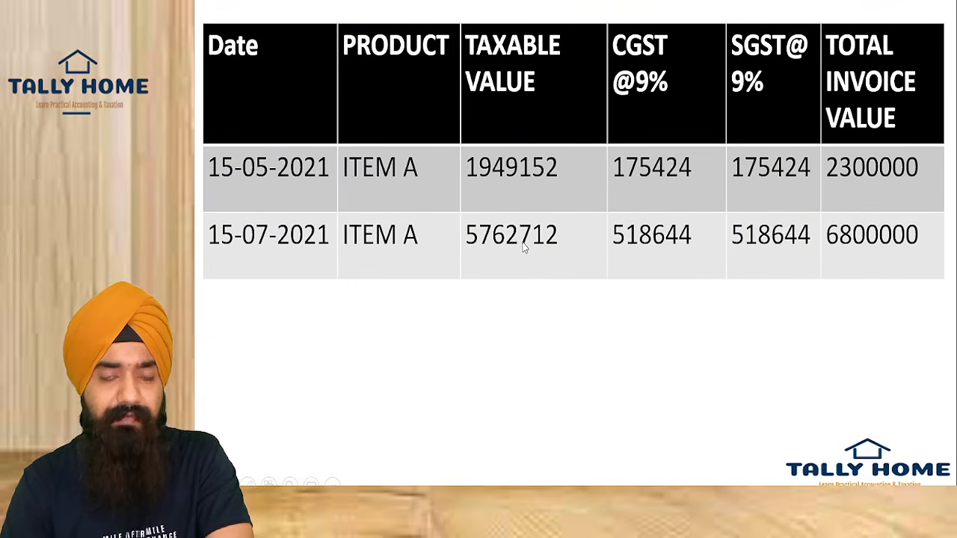
{"action": "key", "text": "alt+Tab"}
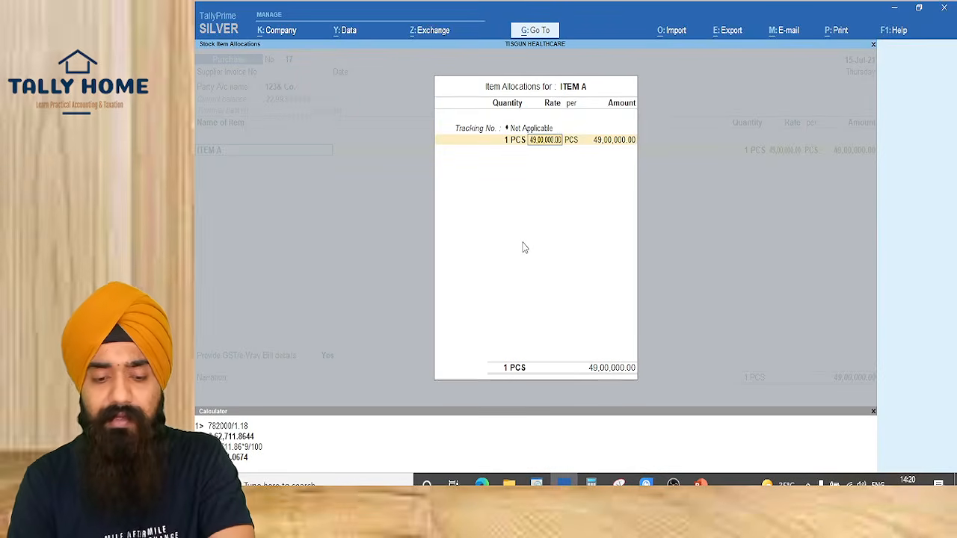
{"action": "key", "text": "Return"}
{"action": "key", "text": "Return"}
{"action": "type", "text": "57,62,712"}
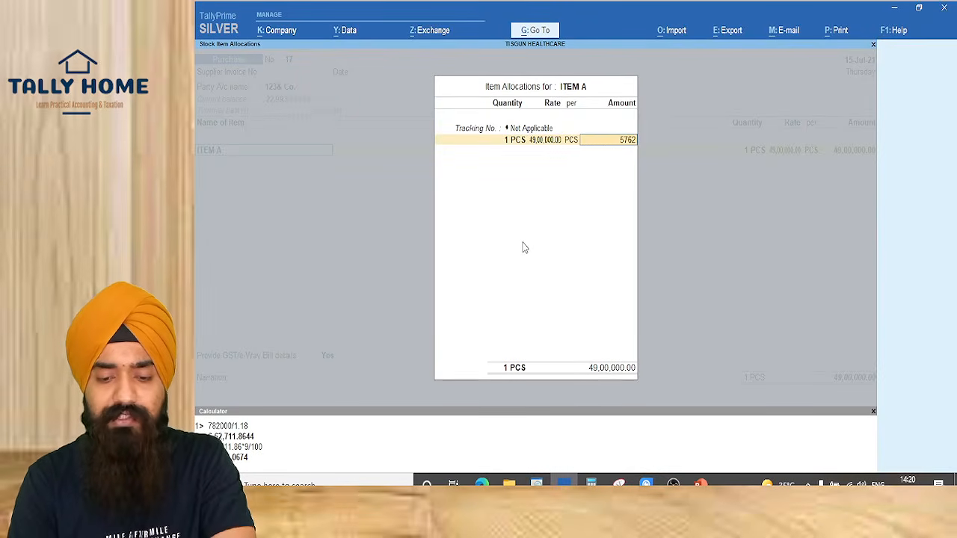
{"action": "key", "text": "Return"}
{"action": "key", "text": "Return"}
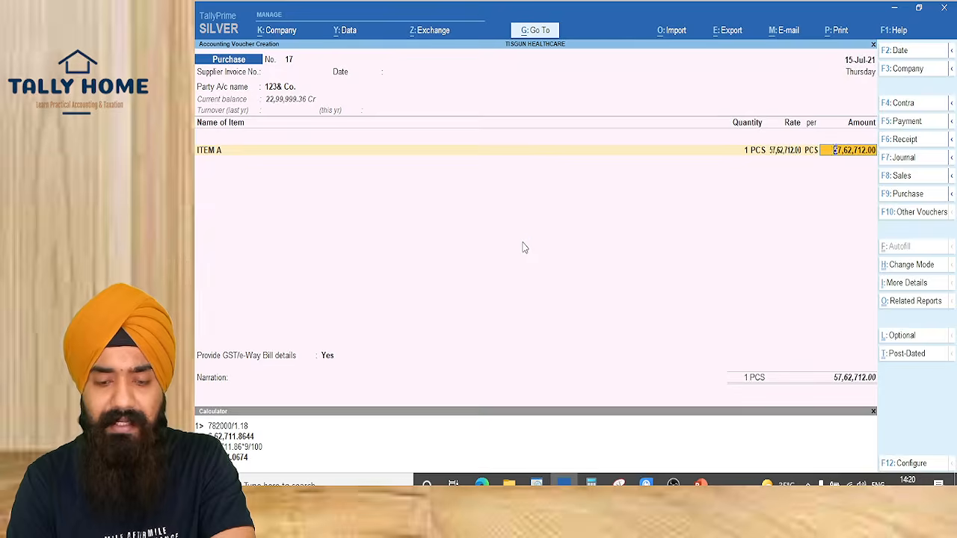
{"action": "key", "text": "Return"}
{"action": "key", "text": "Return"}
{"action": "key", "text": "Return"}
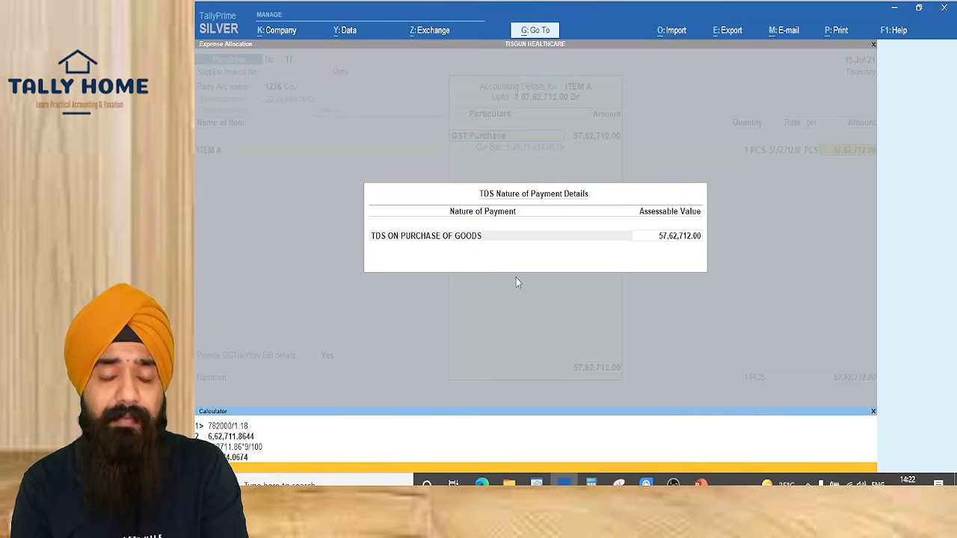
{"action": "key", "text": "alt+Tab"}
{"action": "key", "text": "alt+Tab"}
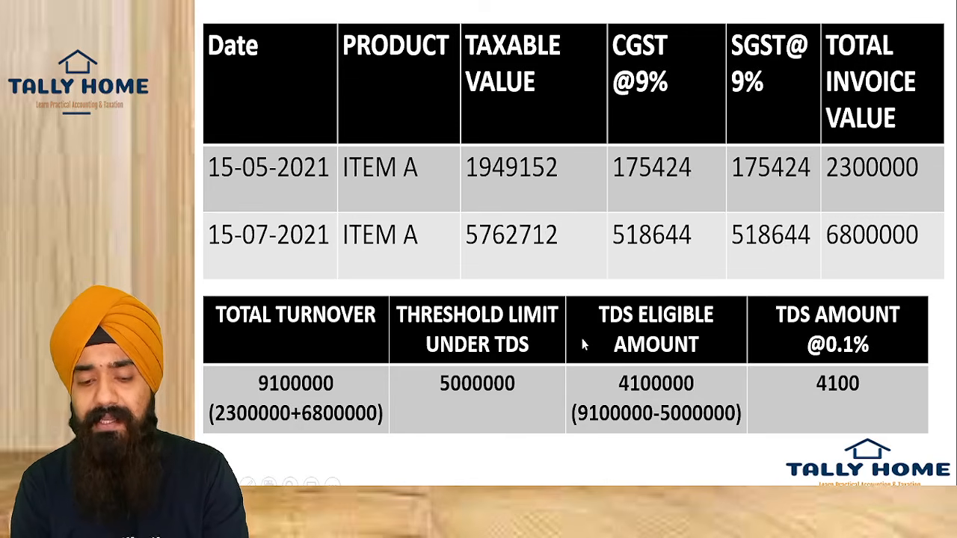
Switch from the PowerPoint slide back to TallyPrime's TDS details
{"action": "key", "text": "alt+Tab"}
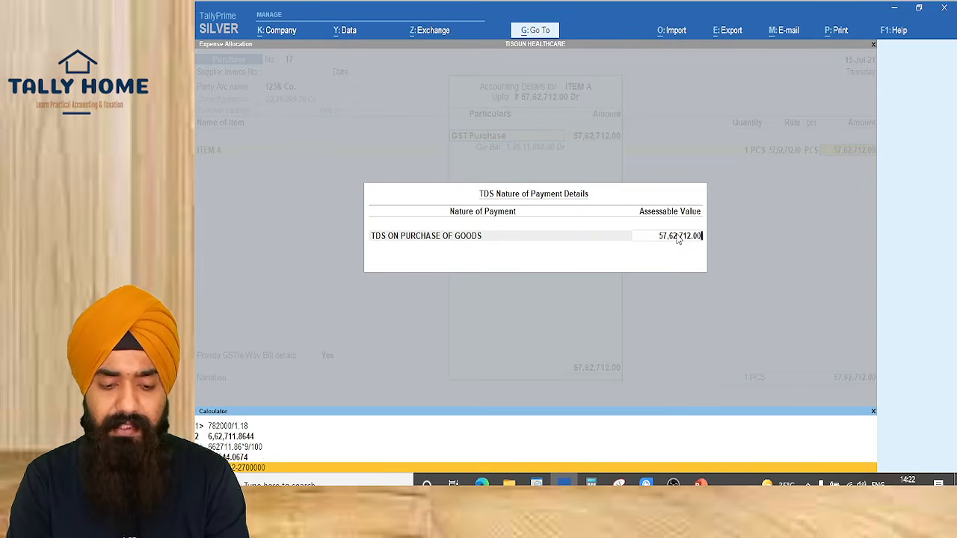
Reduce the TDS assessable value of the ITEM A entry and accept it
{"action": "key", "text": "Return"}
{"action": "key", "text": "BackSpace"}
{"action": "key", "text": "Return"}
{"action": "key", "text": "Return"}
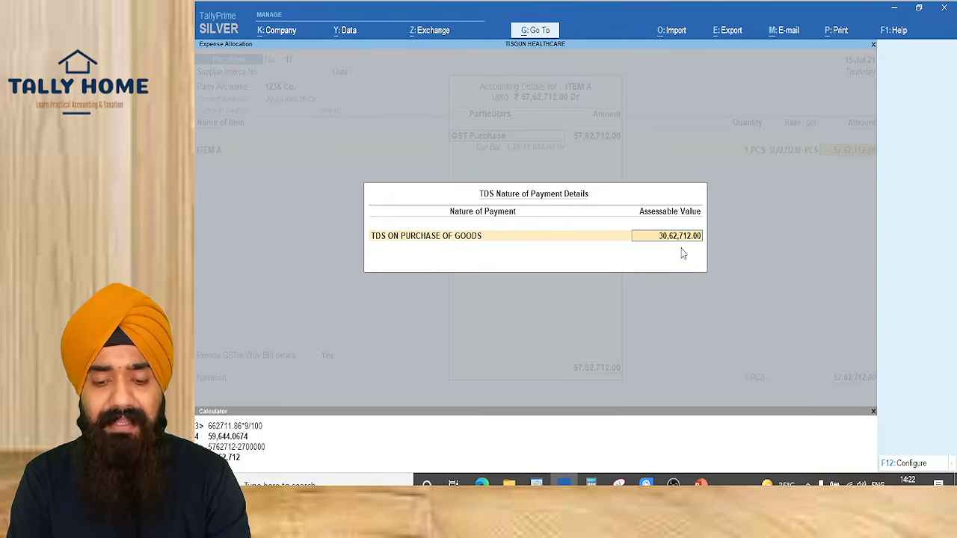
{"action": "key", "text": "Return"}
{"action": "key", "text": "Return"}
Add CGST and SGST at 5,18,644.08 each plus a TDS ON PURCHASE OF GOODS line of 4,100
{"action": "key", "text": "Return"}
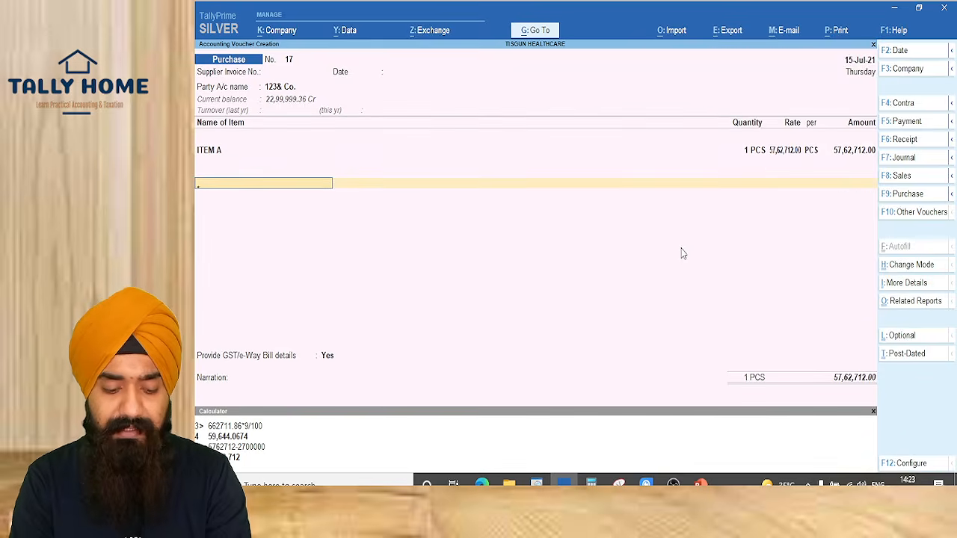
{"action": "type", "text": "CGS"}
{"action": "key", "text": "Return"}
{"action": "key", "text": "Return"}
{"action": "key", "text": "Return"}
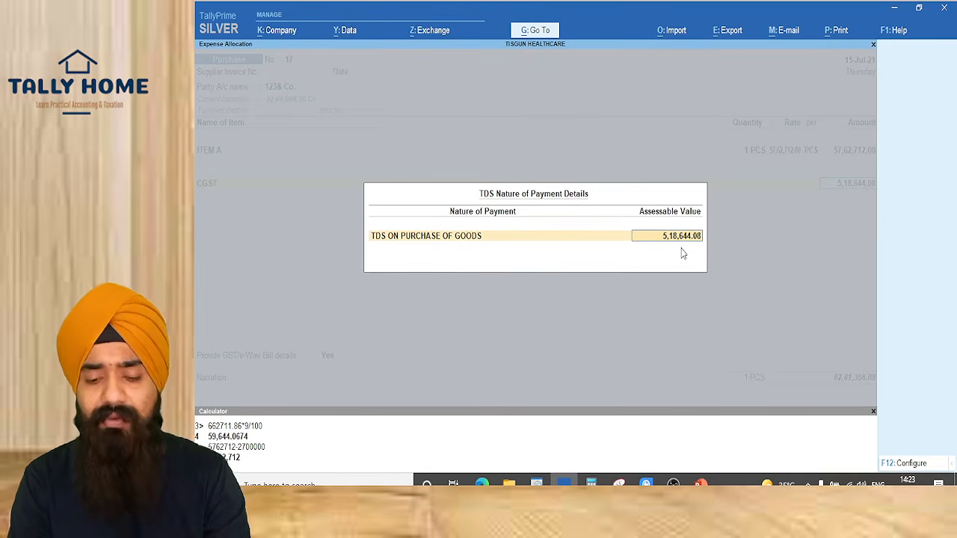
{"action": "key", "text": "Return"}
{"action": "type", "text": "sg"}
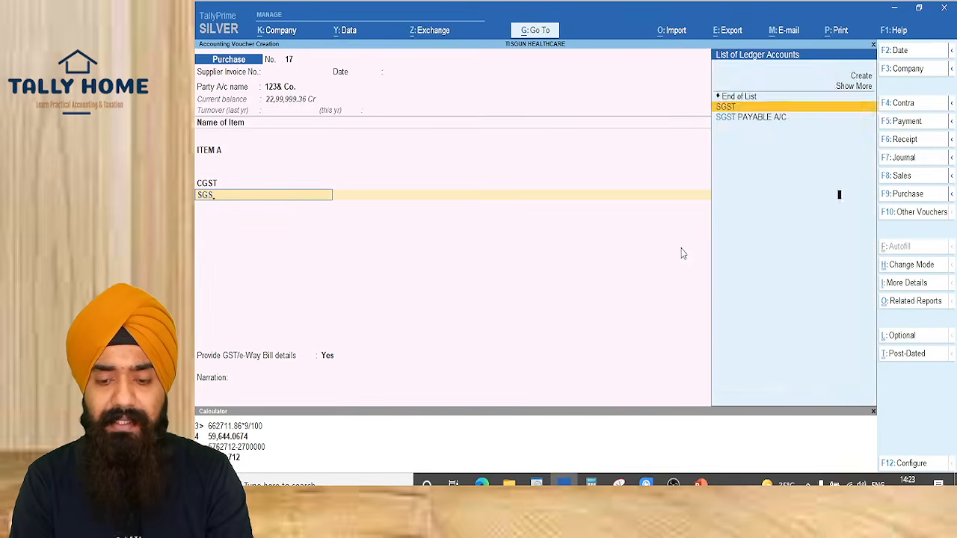
{"action": "key", "text": "Return"}
{"action": "key", "text": "Return"}
{"action": "key", "text": "Return"}
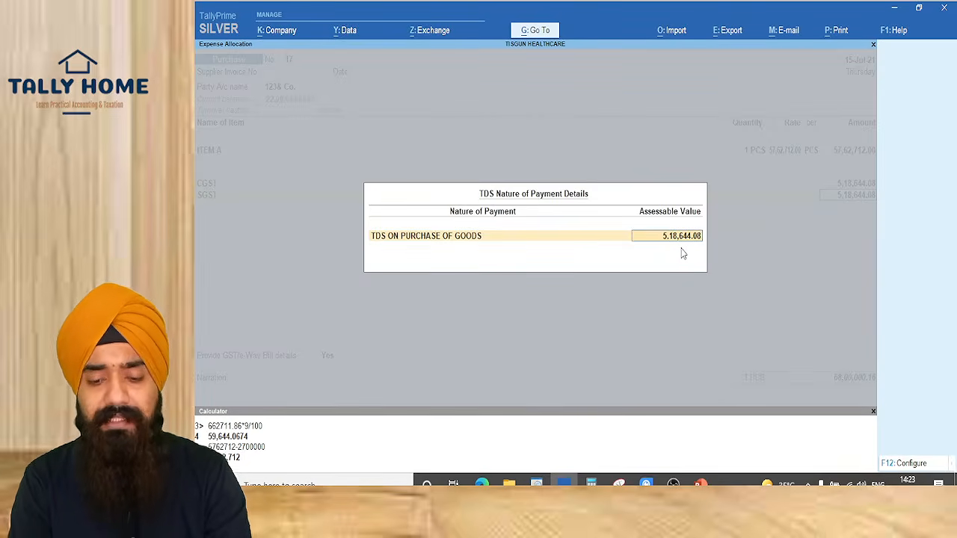
{"action": "key", "text": "Return"}
{"action": "type", "text": "TD"}
{"action": "key", "text": "Return"}
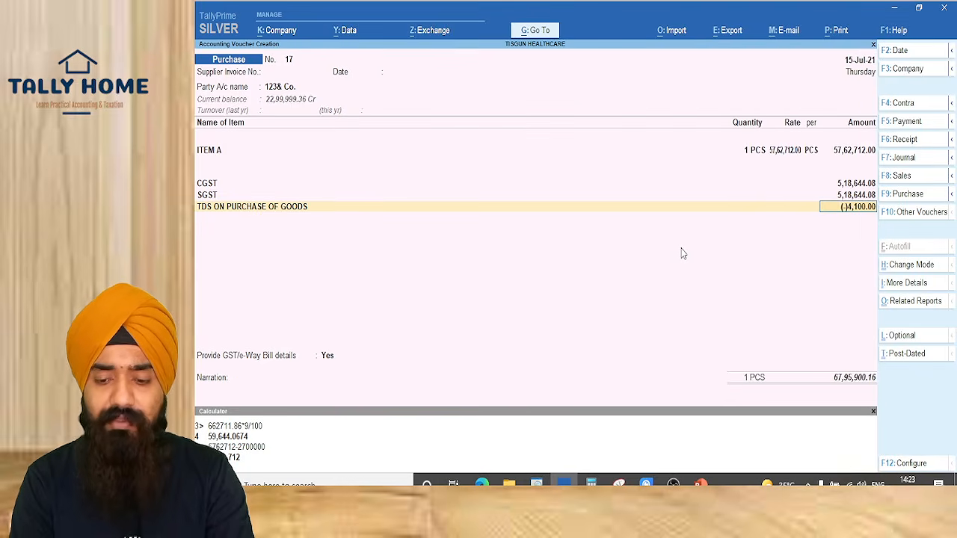
{"action": "key", "text": "alt+a"}
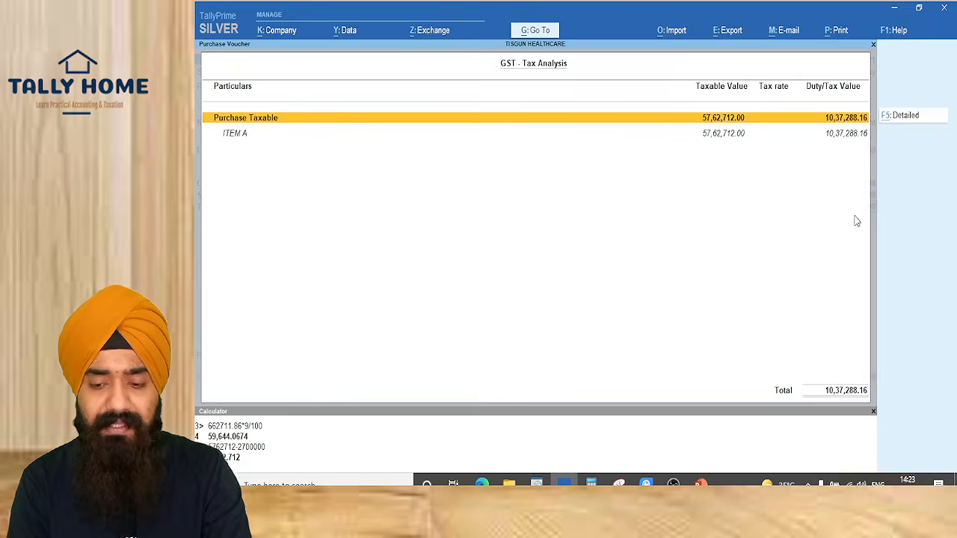
Review the detailed TDS tax analysis: 4,100 at 0.10% on 41,00,000.16
{"action": "key", "text": "Escape"}
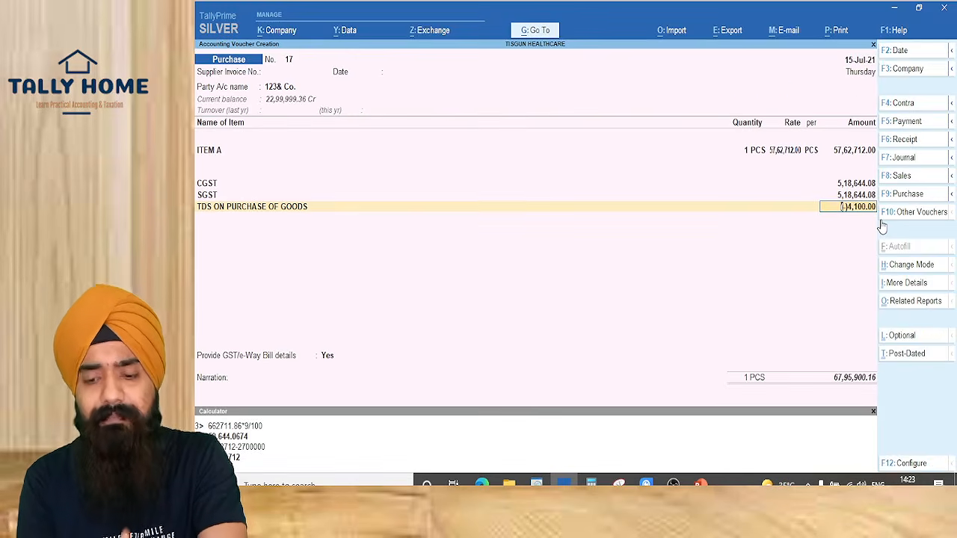
{"action": "key", "text": "alt+a"}
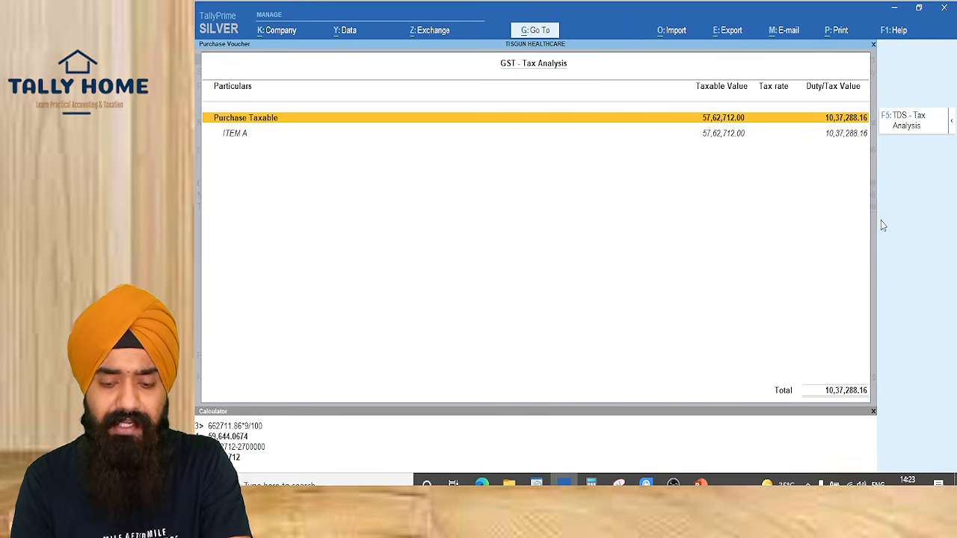
{"action": "key", "text": "F5"}
{"action": "key", "text": "alt+F5"}
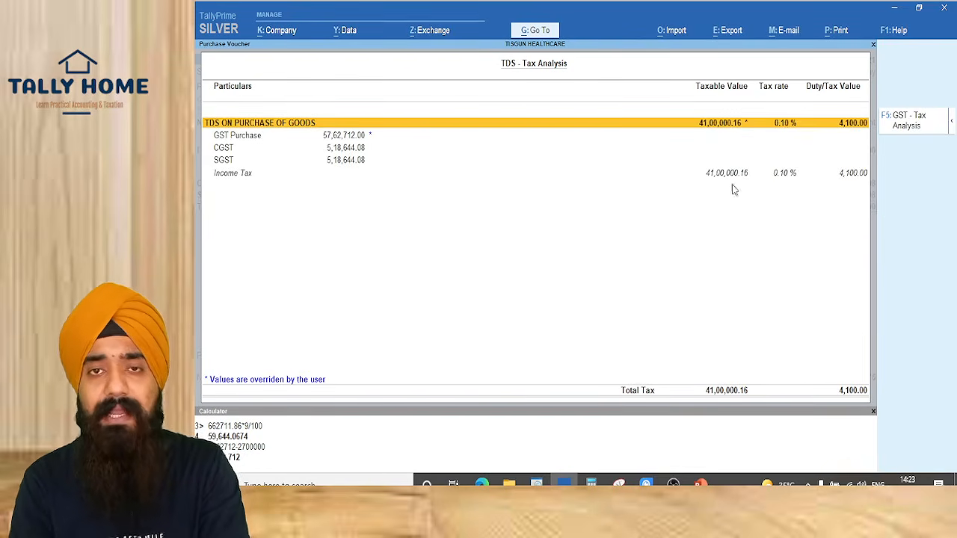
{"action": "key", "text": "Escape"}
{"action": "key", "text": "Return"}
{"action": "key", "text": "Return"}
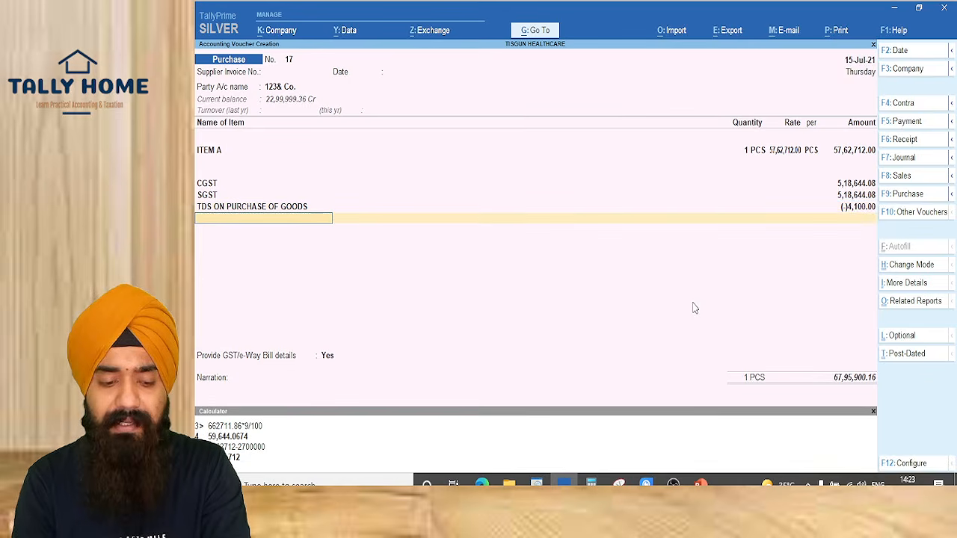
Skip GST/e-Way Bill details, split the bill into New Ref 17 and TDS 4,100.00 Dr, and save
{"action": "key", "text": "Up"}
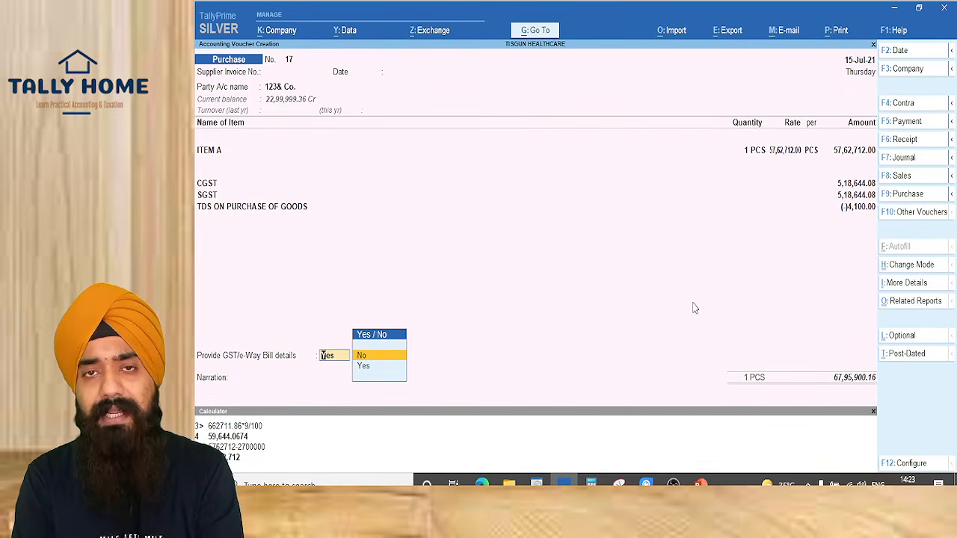
{"action": "key", "text": "Return"}
{"action": "key", "text": "Return"}
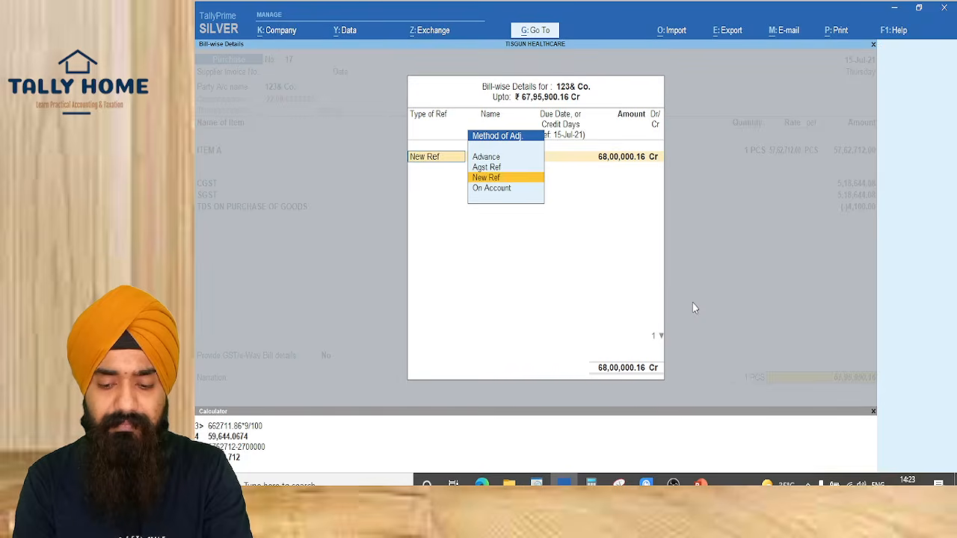
{"action": "key", "text": "Return"}
{"action": "key", "text": "Return"}
{"action": "key", "text": "Return"}
{"action": "key", "text": "Return"}
{"action": "key", "text": "Return"}
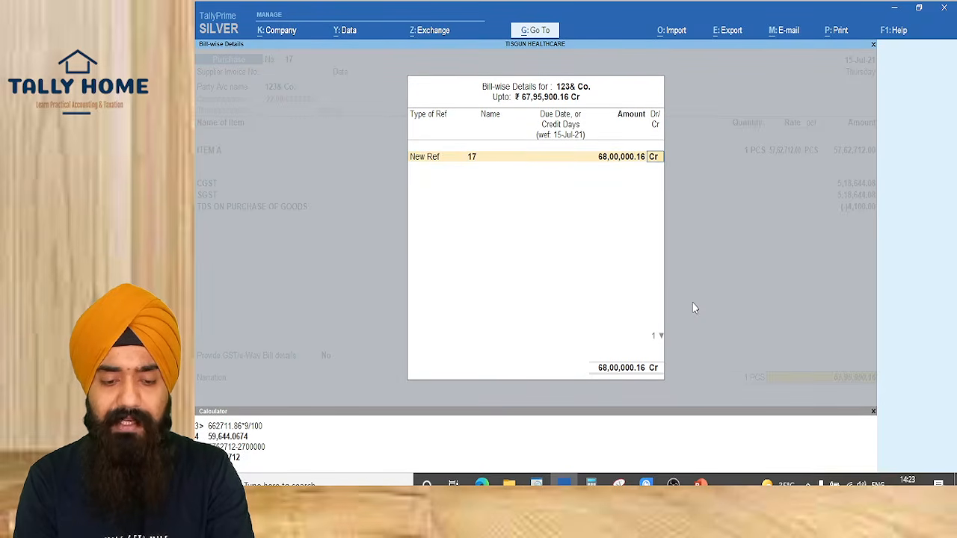
{"action": "key", "text": "Return"}
{"action": "type", "text": "TDS"}
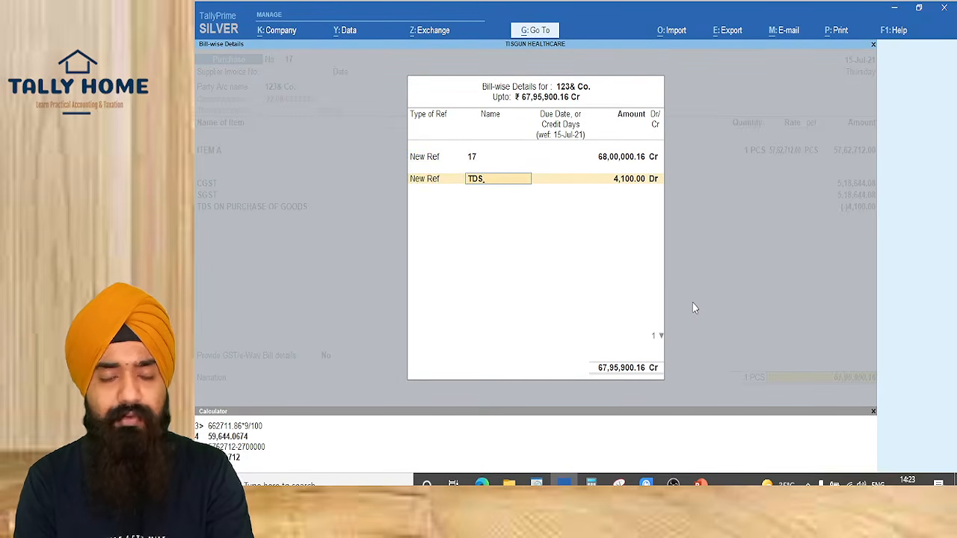
{"action": "key", "text": "Return"}
{"action": "key", "text": "Return"}
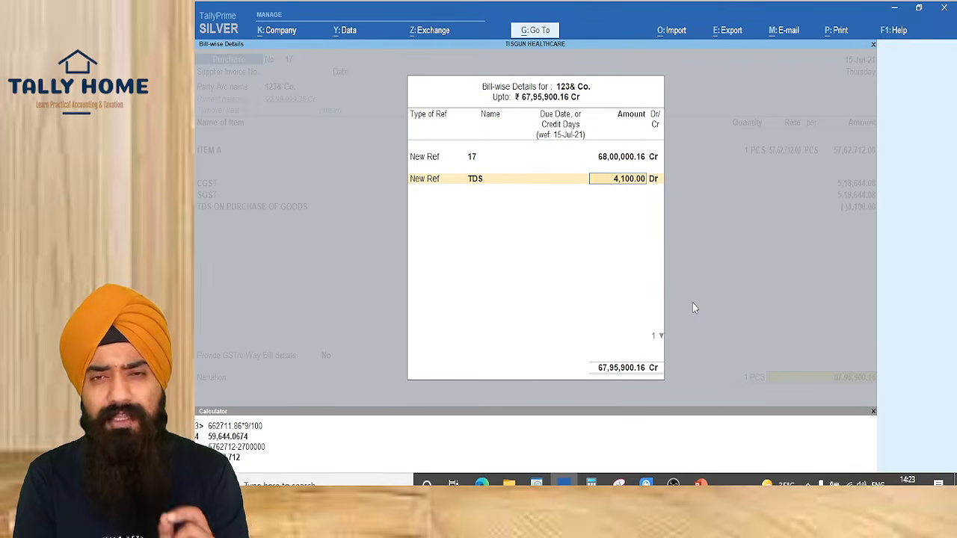
{"action": "key", "text": "Return"}
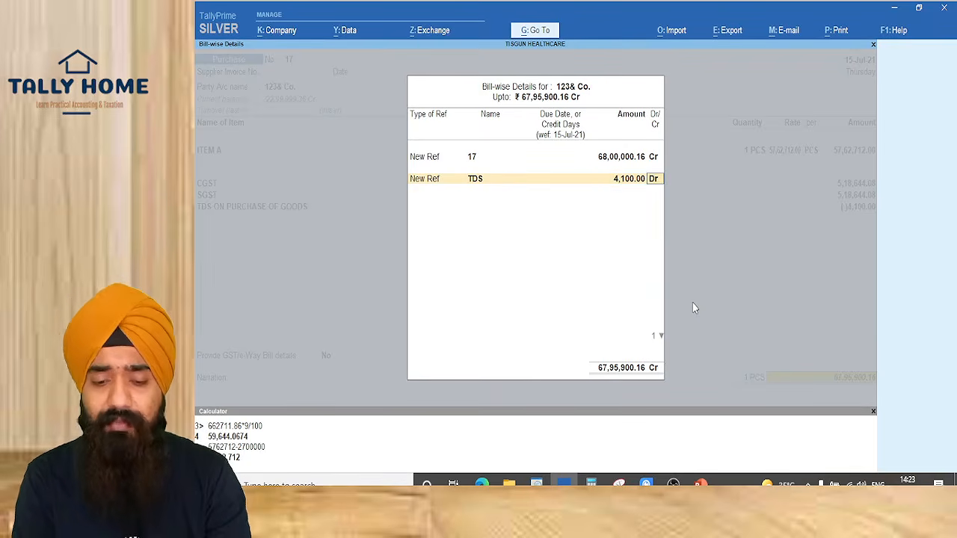
{"action": "key", "text": "Return"}
{"action": "key", "text": "Return"}
{"action": "key", "text": "Return"}
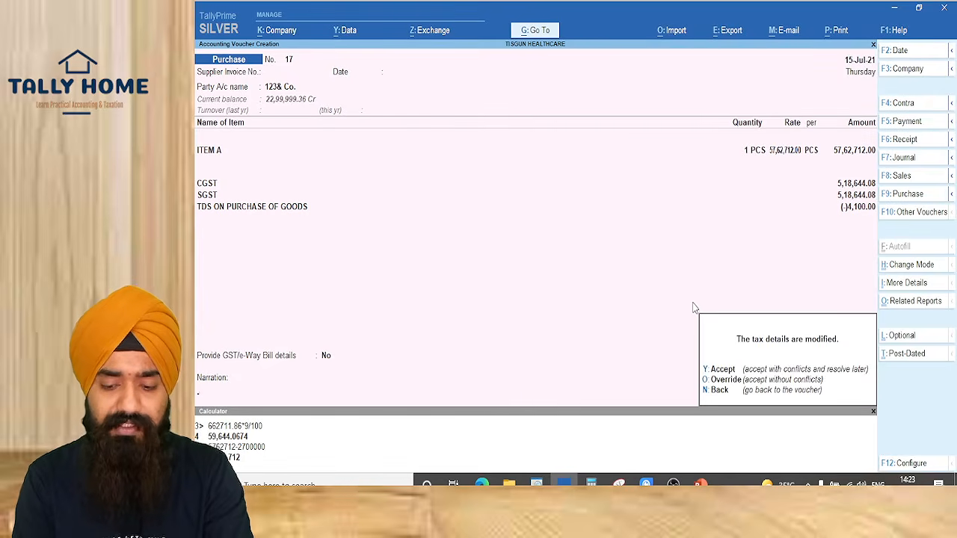
{"action": "key", "text": "y"}
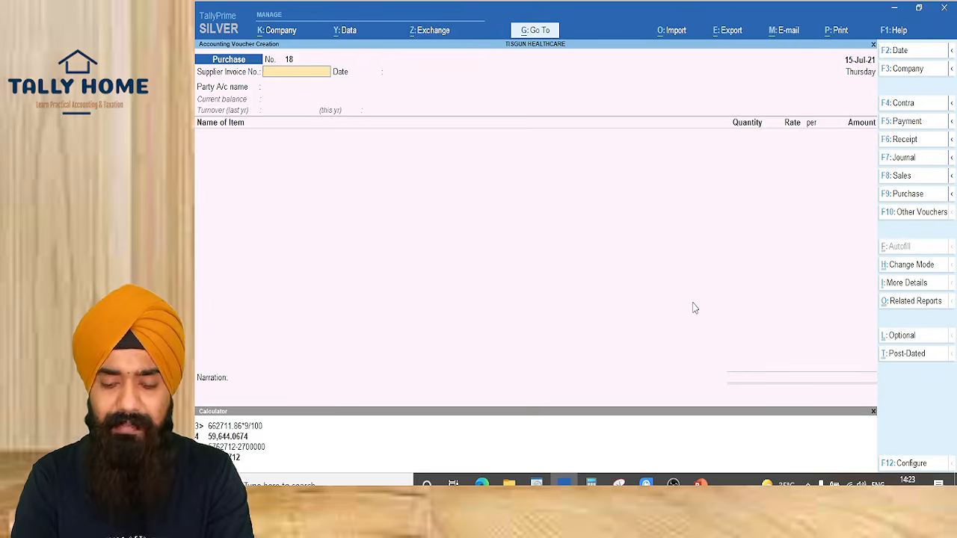
Reopen voucher 17, step through its bill references, and save it again
{"action": "key", "text": "Page_Up"}
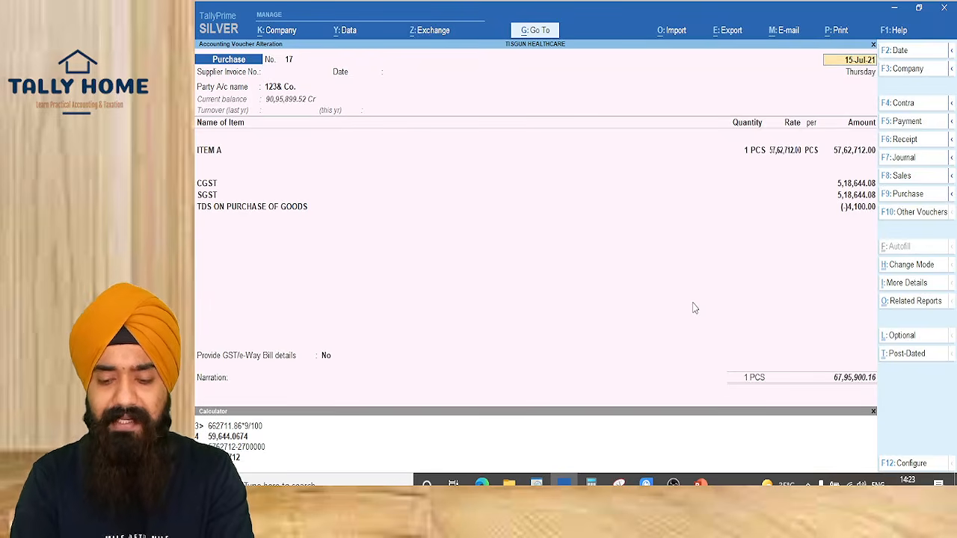
{"action": "left_click", "coordinate": [838, 385]}
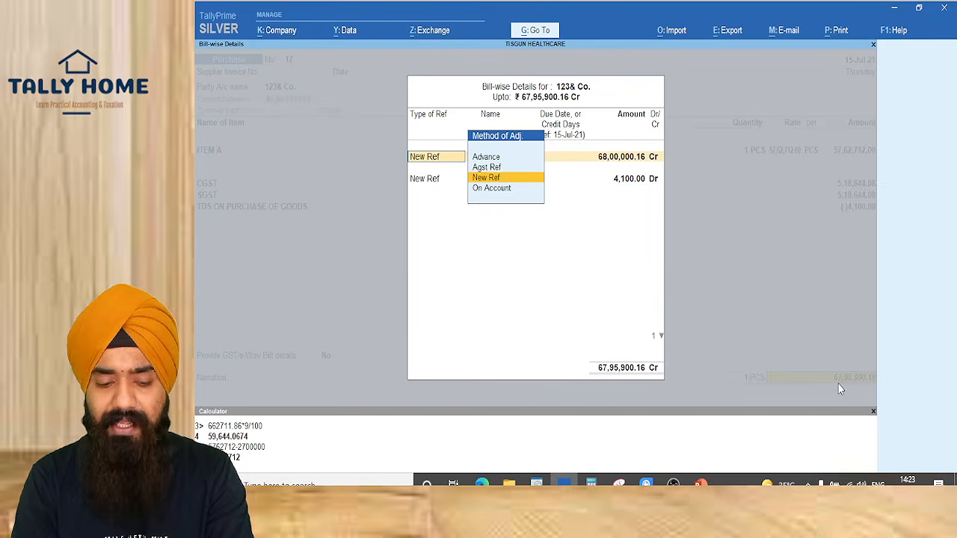
{"action": "key", "text": "Return"}
{"action": "key", "text": "Return"}
{"action": "key", "text": "Return"}
{"action": "key", "text": "Return"}
{"action": "key", "text": "Return"}
{"action": "key", "text": "Return"}
{"action": "key", "text": "Return"}
{"action": "key", "text": "Return"}
{"action": "key", "text": "Return"}
{"action": "key", "text": "Return"}
{"action": "key", "text": "Return"}
{"action": "key", "text": "Return"}
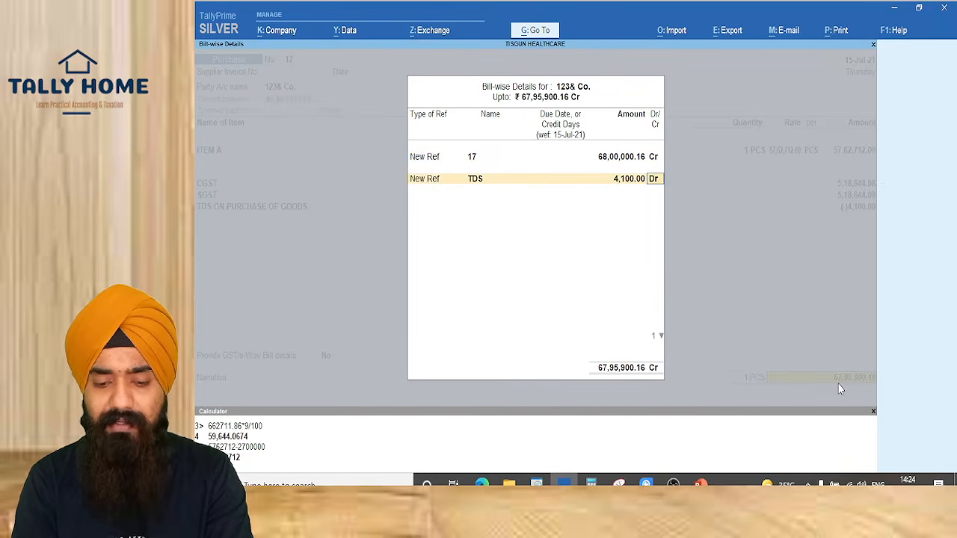
{"action": "key", "text": "Return"}
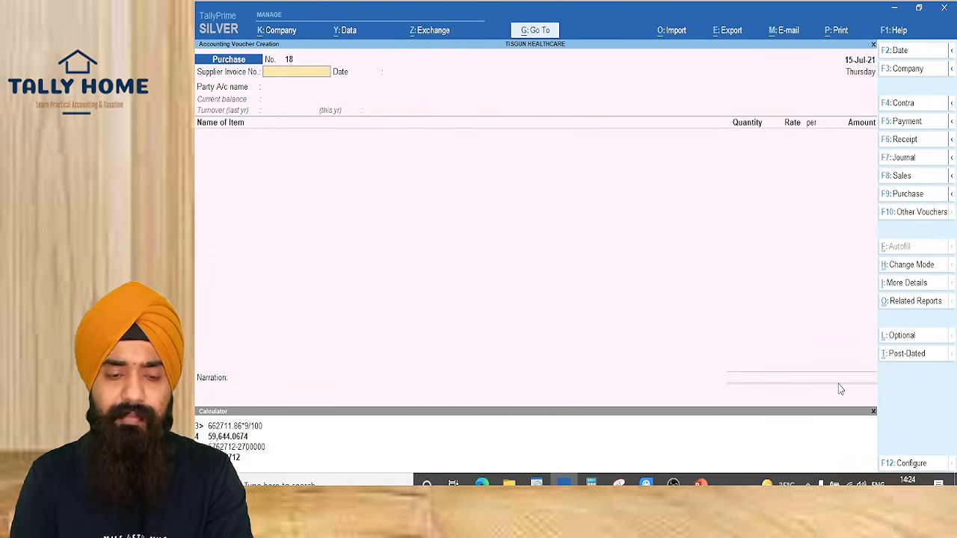
In Form 26Q, accept the conflicting 123& Co. voucher as is
{"action": "key", "text": "alt+g"}
{"action": "type", "text": "26Q"}
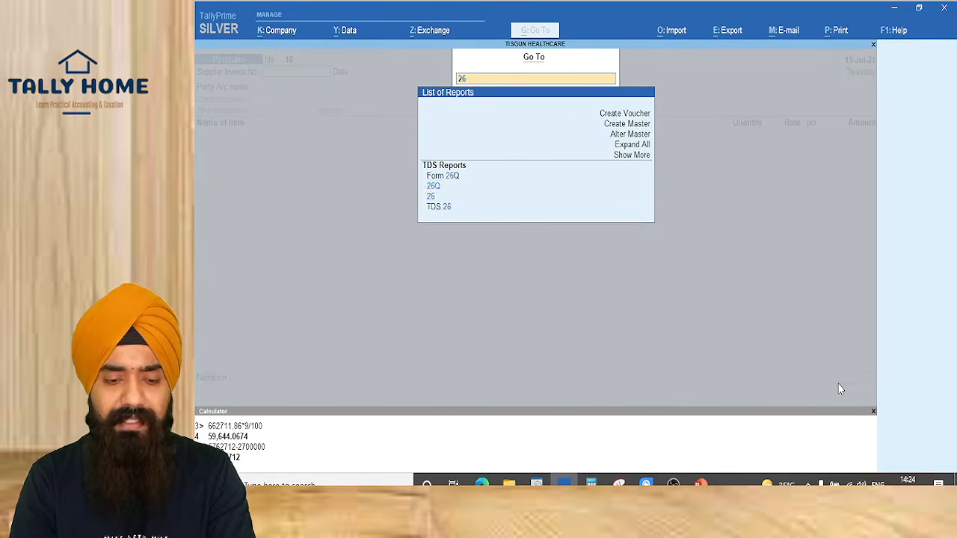
{"action": "key", "text": "Up"}
{"action": "key", "text": "Return"}
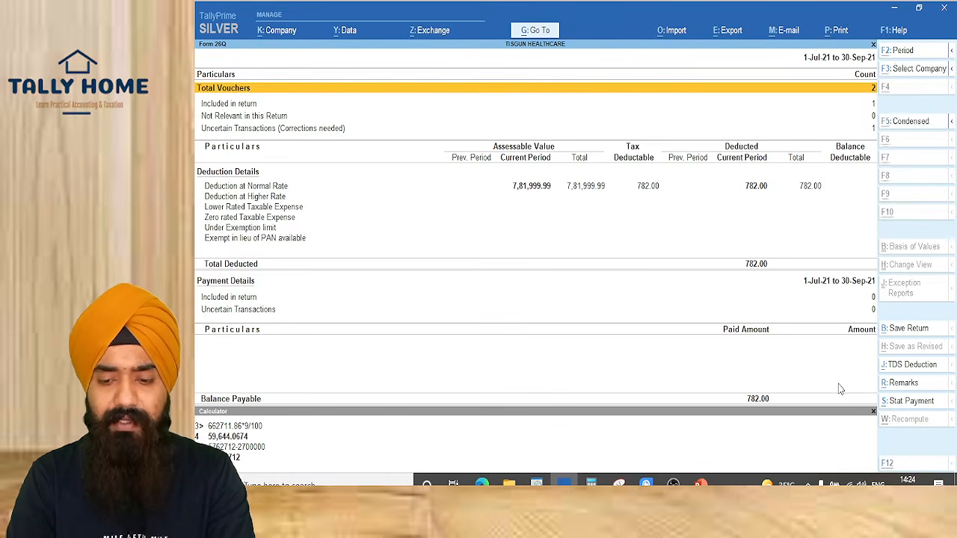
{"action": "key", "text": "Down"}
{"action": "key", "text": "Down"}
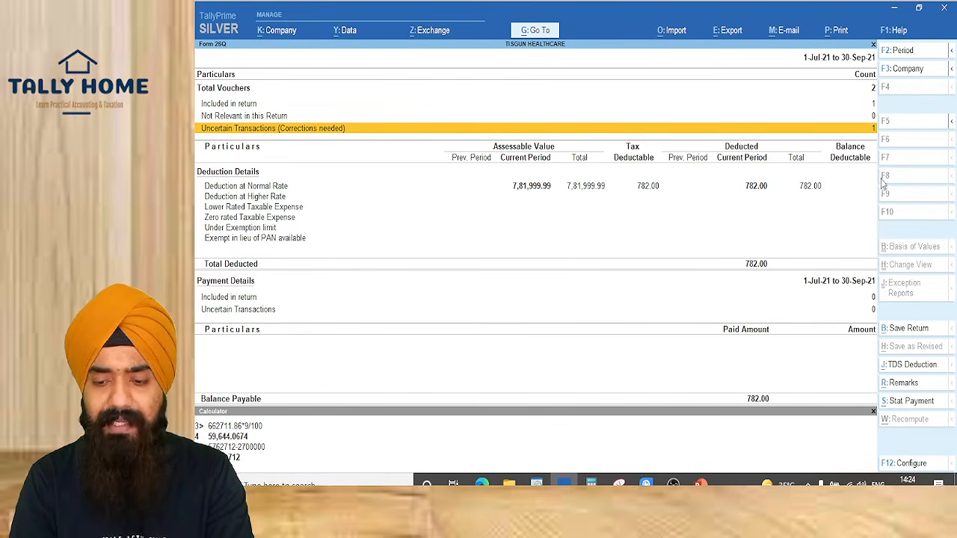
{"action": "left_click", "coordinate": [871, 131]}
{"action": "key", "text": "Down"}
{"action": "key", "text": "Down"}
{"action": "key", "text": "Down"}
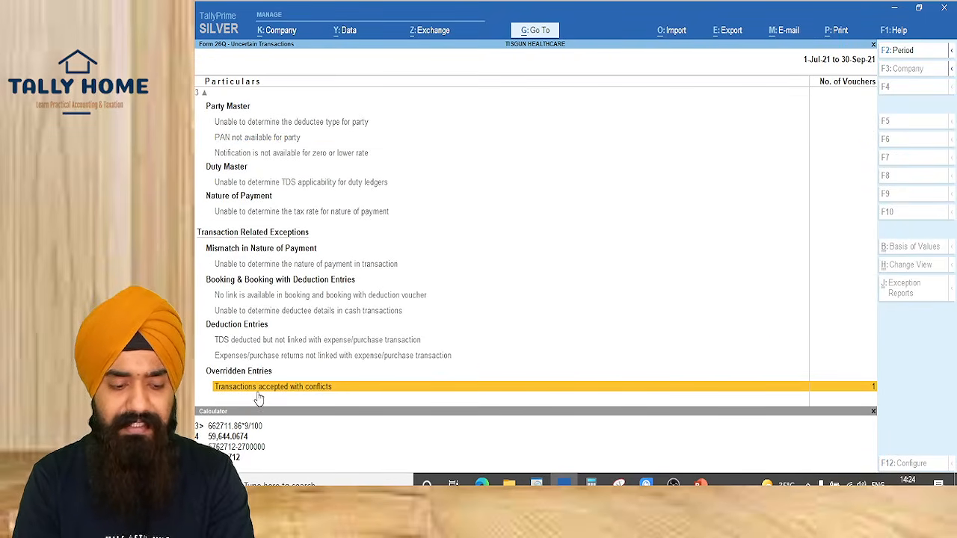
{"action": "left_click", "coordinate": [351, 393]}
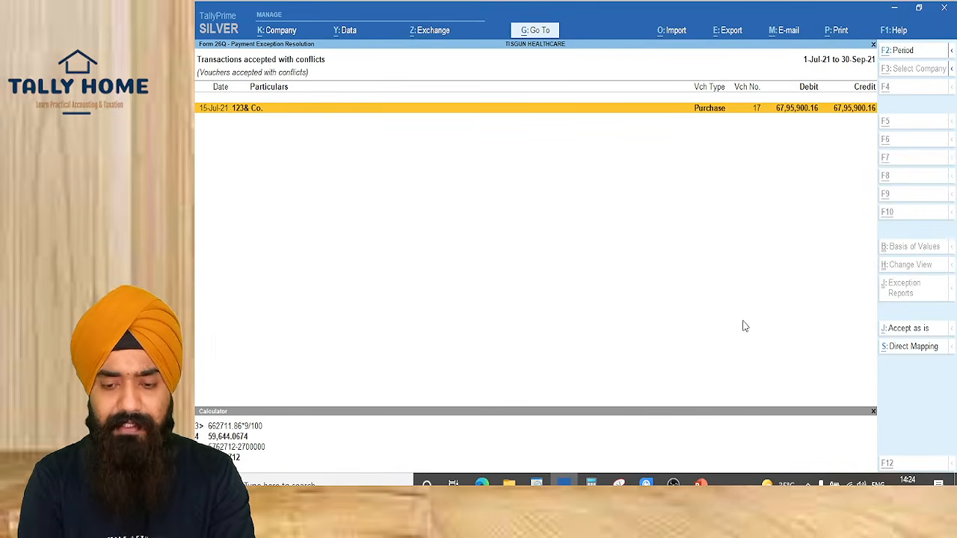
{"action": "key", "text": "alt+j"}
{"action": "key", "text": "y"}
{"action": "key", "text": "Escape"}
{"action": "key", "text": "Escape"}
Check Deduction at Normal Rate: 48,82,000.15 assessed with 4,882.00 TDS payable
{"action": "key", "text": "Down"}
{"action": "key", "text": "Down"}
{"action": "key", "text": "Down"}
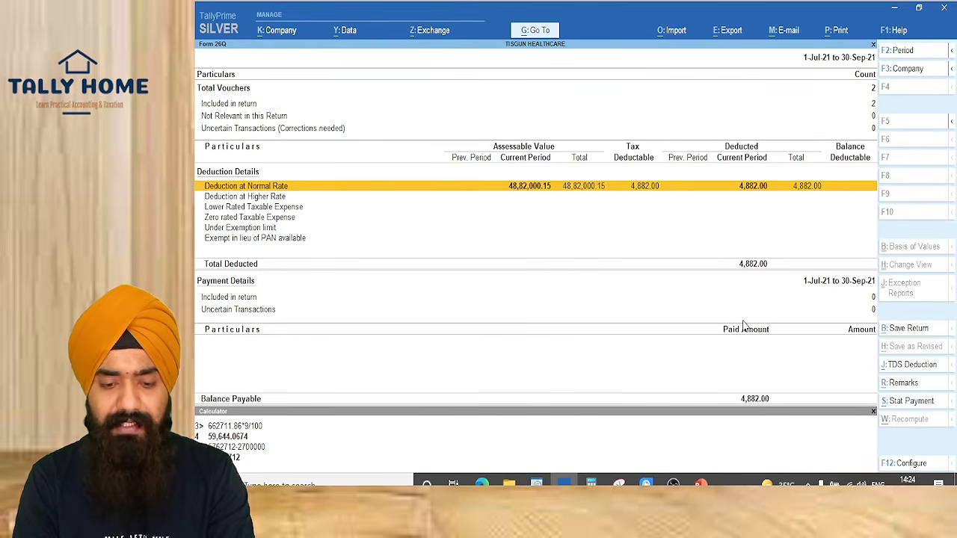
{"action": "key", "text": "Return"}
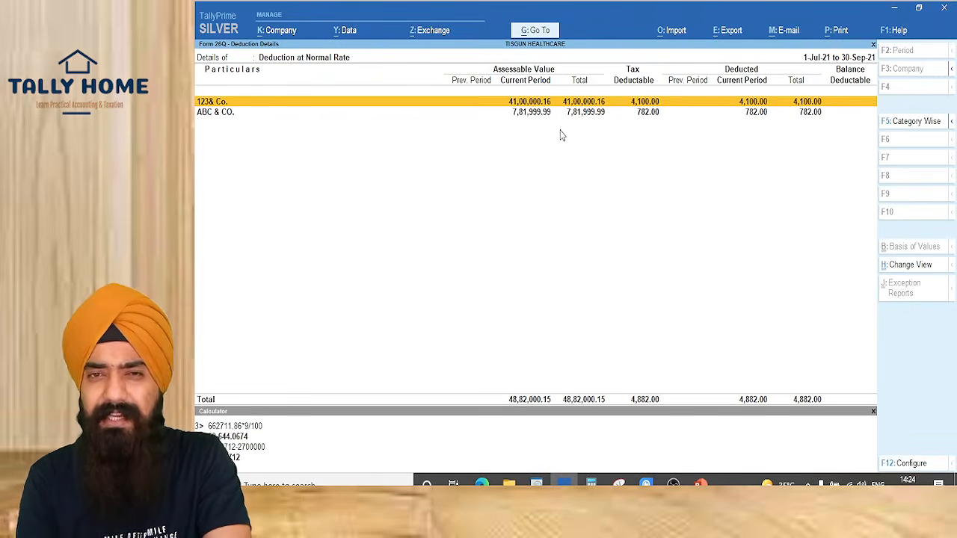
{"action": "key", "text": "Escape"}
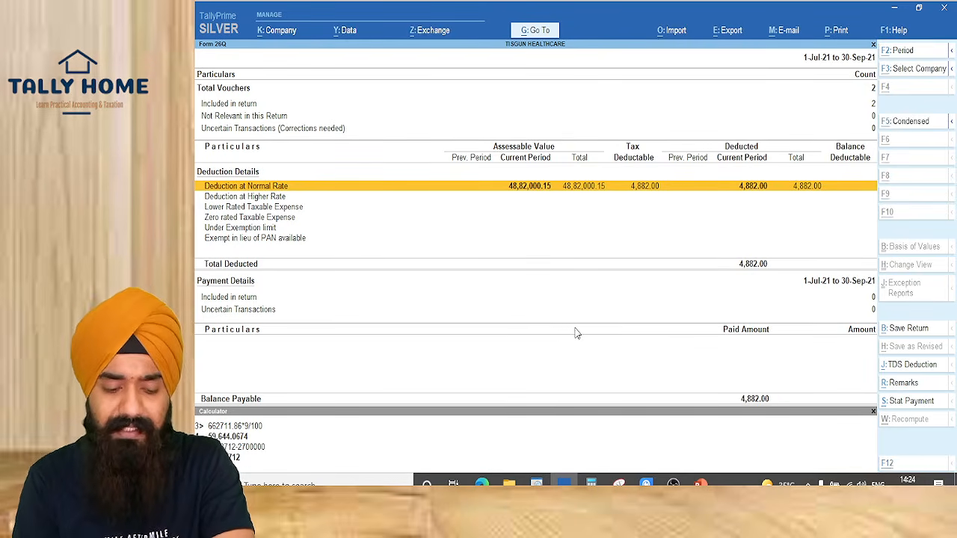
Drill from the Balance Sheet through Duties & Taxes into the TDS ON PURCHASE OF GOODS ledger
{"action": "key", "text": "alt+g"}
{"action": "type", "text": "N"}
{"action": "key", "text": "BackSpace"}
{"action": "type", "text": "BAL"}
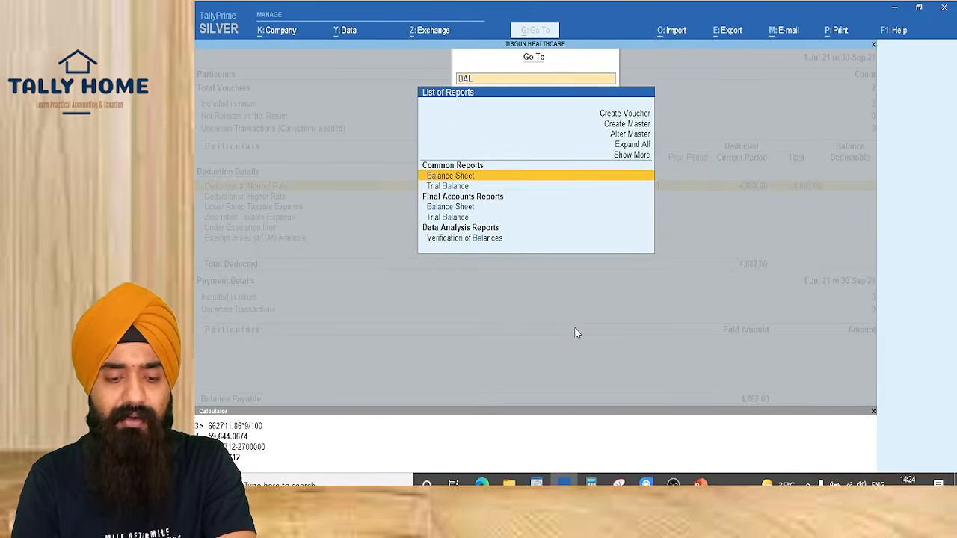
{"action": "key", "text": "Return"}
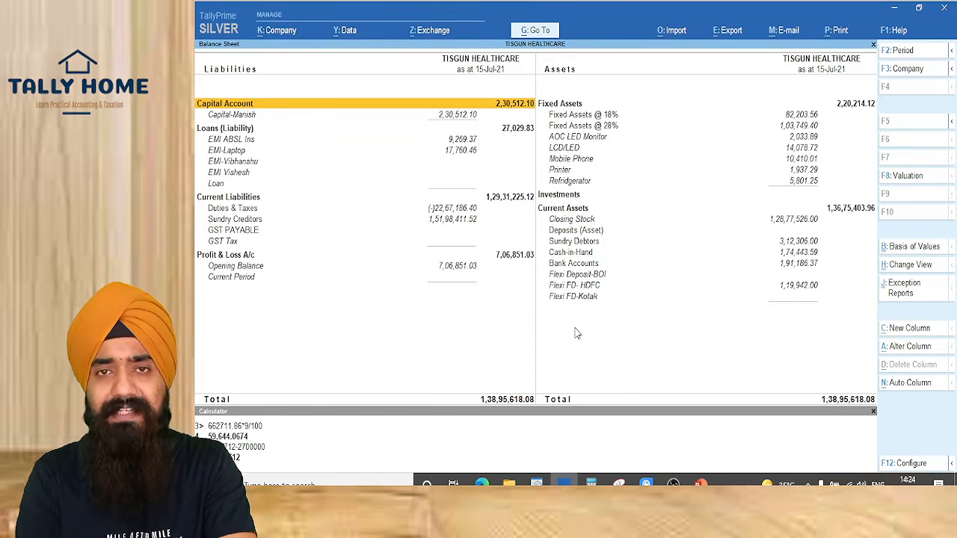
{"action": "key", "text": "alt+F5"}
{"action": "key", "text": "alt+F5"}
{"action": "key", "text": "Down"}
{"action": "key", "text": "Down"}
{"action": "key", "text": "Down"}
{"action": "key", "text": "Down"}
{"action": "key", "text": "Down"}
{"action": "key", "text": "Down"}
{"action": "key", "text": "Down"}
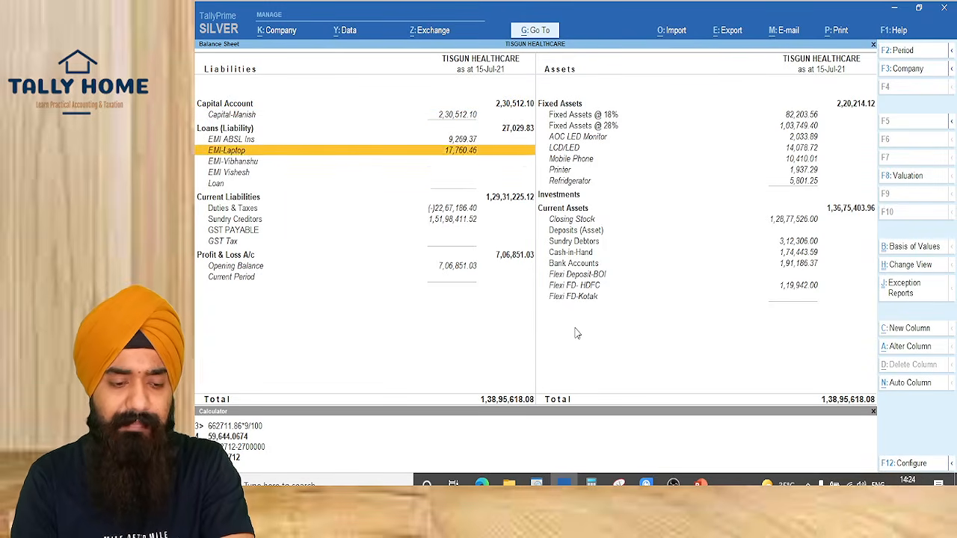
{"action": "key", "text": "Down"}
{"action": "key", "text": "Down"}
{"action": "key", "text": "Return"}
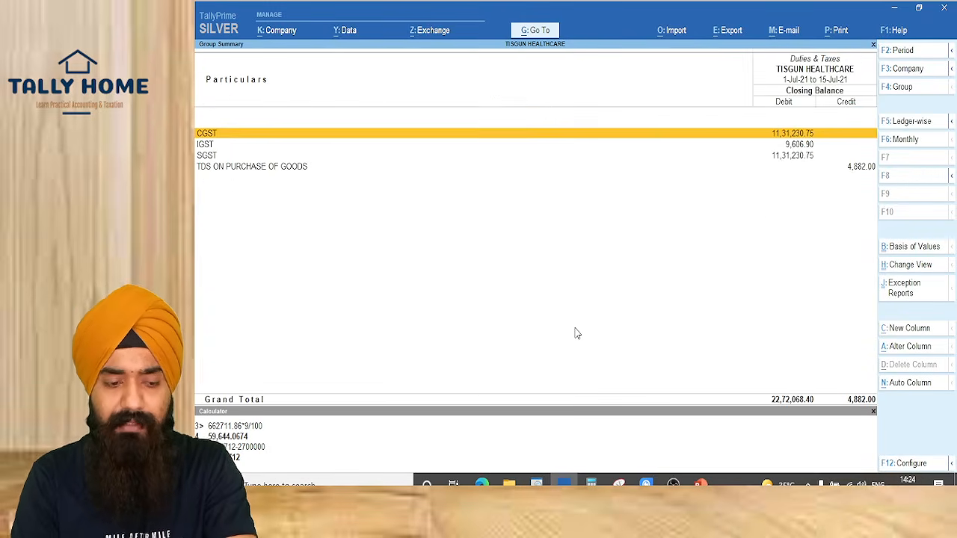
{"action": "key", "text": "Down"}
{"action": "key", "text": "Down"}
{"action": "key", "text": "Down"}
{"action": "key", "text": "Return"}
{"action": "key", "text": "Return"}
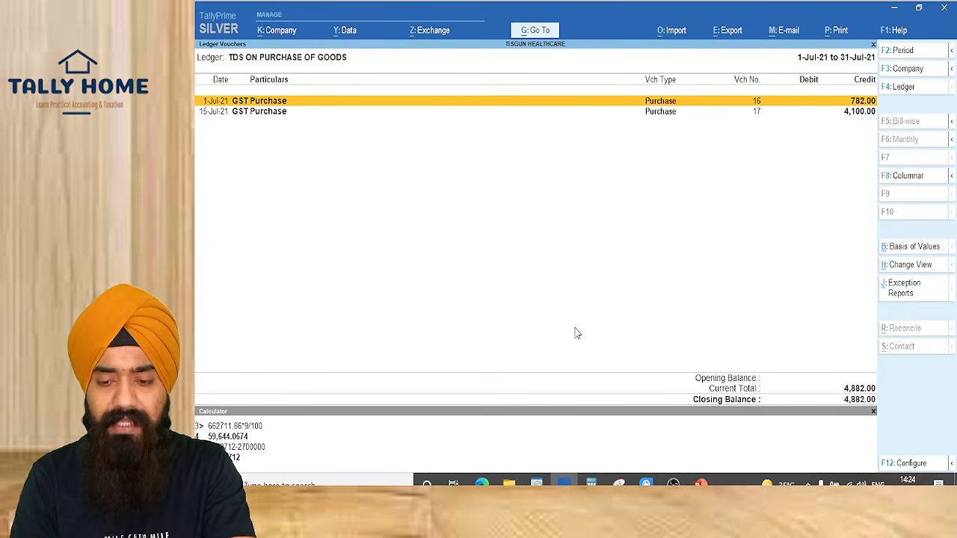
{"action": "key", "text": "Escape"}
{"action": "key", "text": "Escape"}
{"action": "key", "text": "Escape"}
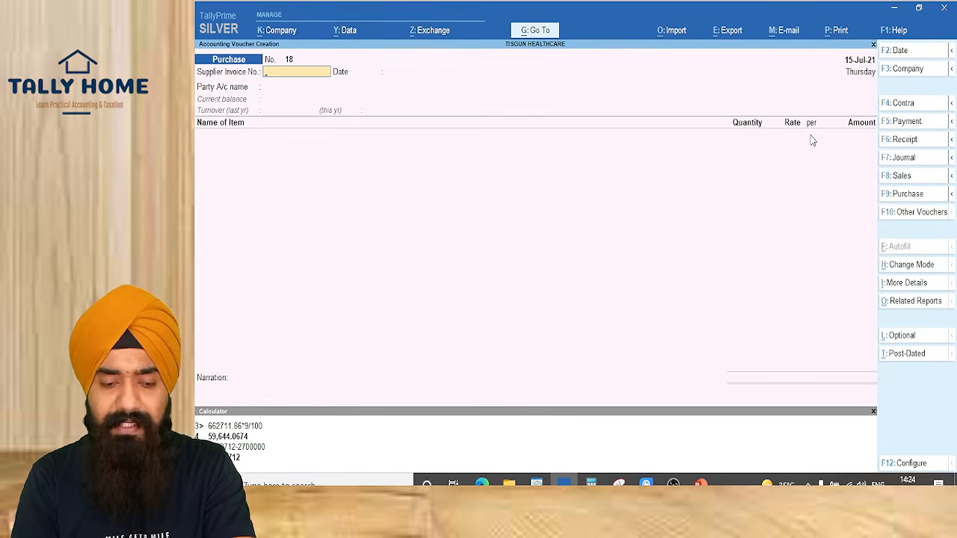
Check TDS Outstandings showing 4,882.00 pending, then quit to the Gateway of Tally
{"action": "key", "text": "alt+g"}
{"action": "type", "text": "TDS"}
{"action": "key", "text": "Down"}
{"action": "key", "text": "Down"}
{"action": "key", "text": "Return"}
{"action": "key", "text": "Return"}
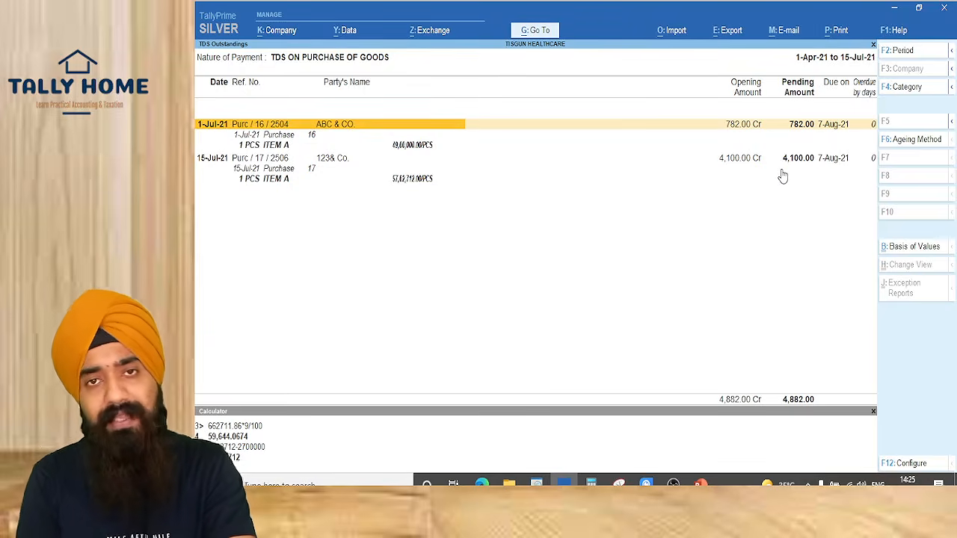
{"action": "key", "text": "Escape"}
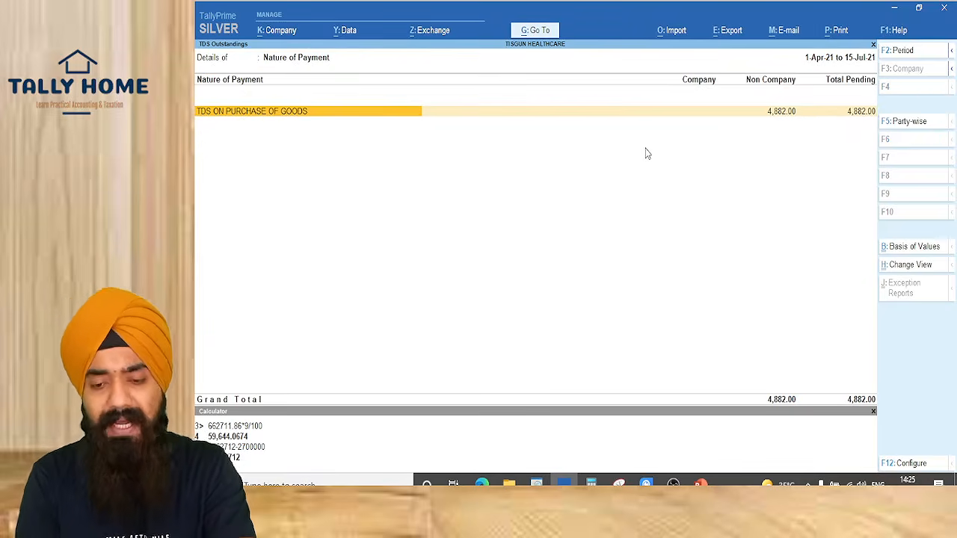
{"action": "key", "text": "Escape"}
{"action": "key", "text": "Escape"}
{"action": "key", "text": "Return"}
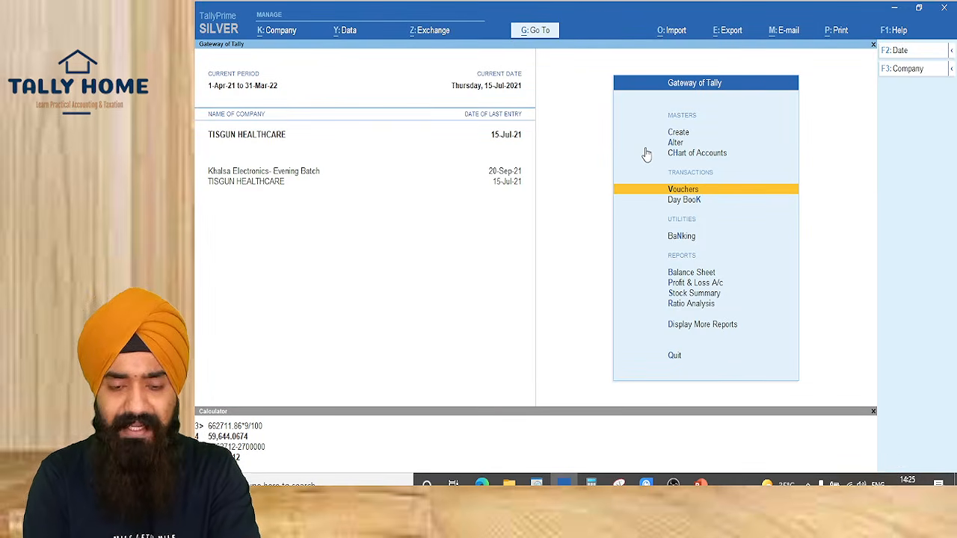
Open the ledger vouchers for 123& Co
{"action": "key", "text": "Return"}
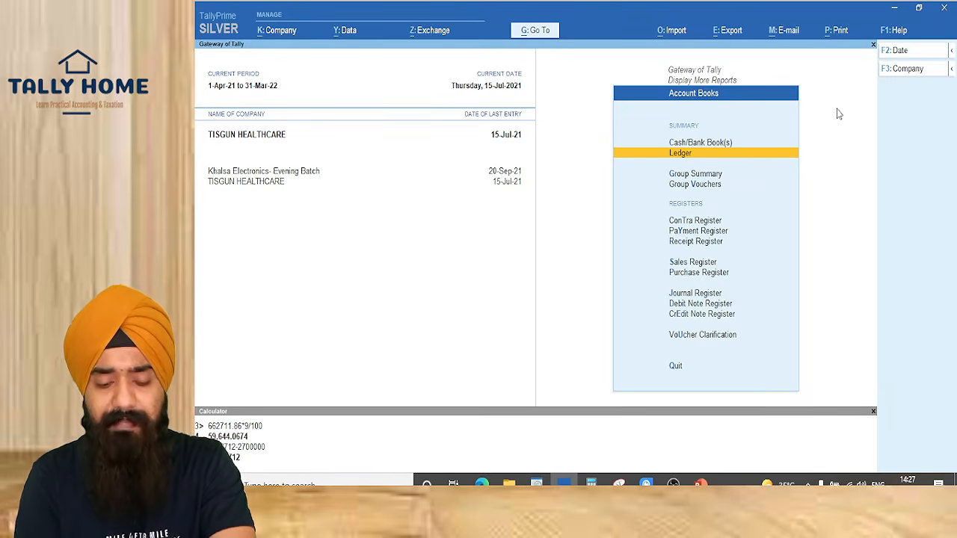
{"action": "key", "text": "d"}
{"action": "key", "text": "Escape"}
{"action": "key", "text": "Escape"}
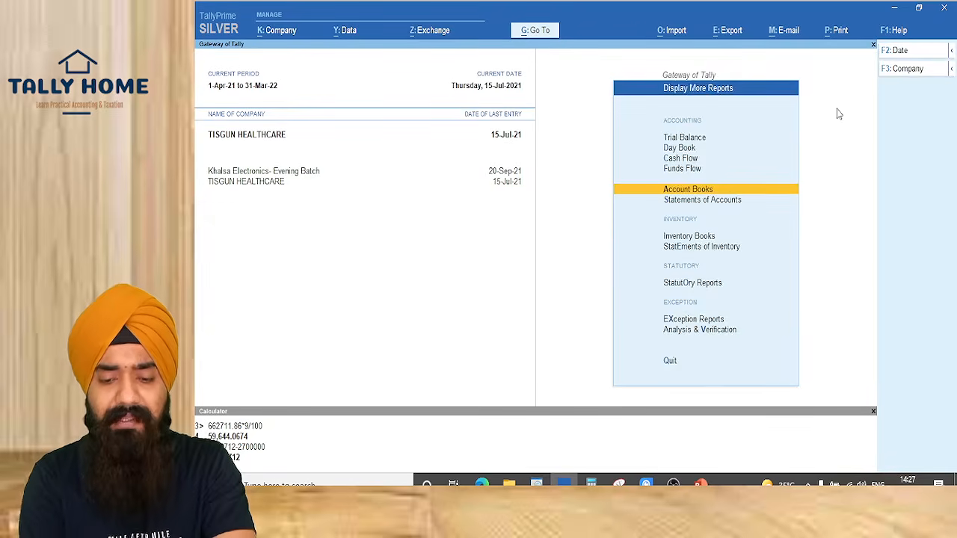
{"action": "key", "text": "Escape"}
{"action": "type", "text": "dal123"}
{"action": "key", "text": "Return"}
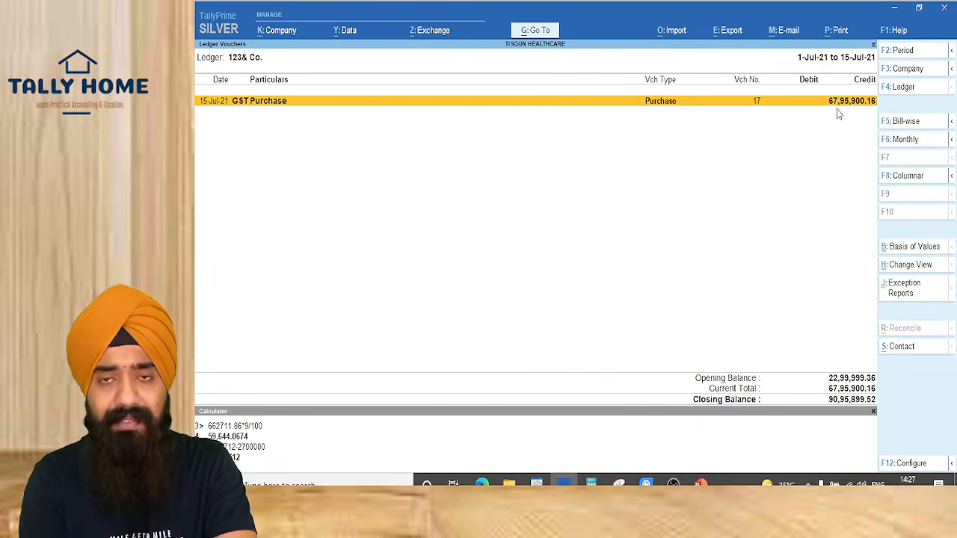
Show bill-wise outstandings, select bill 17 with its TDS entry, and start settling them
{"action": "key", "text": "F5"}
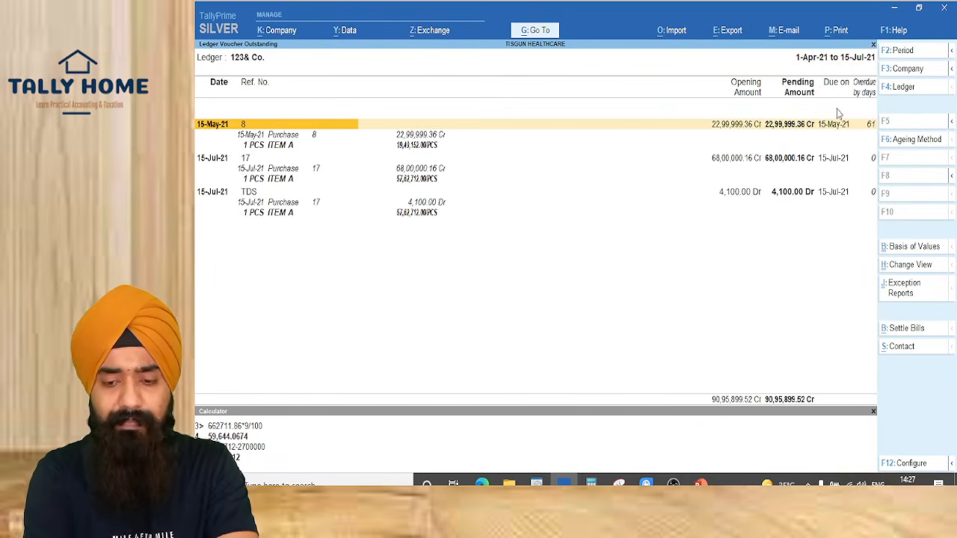
{"action": "key", "text": "alt+F5"}
{"action": "key", "text": "Down"}
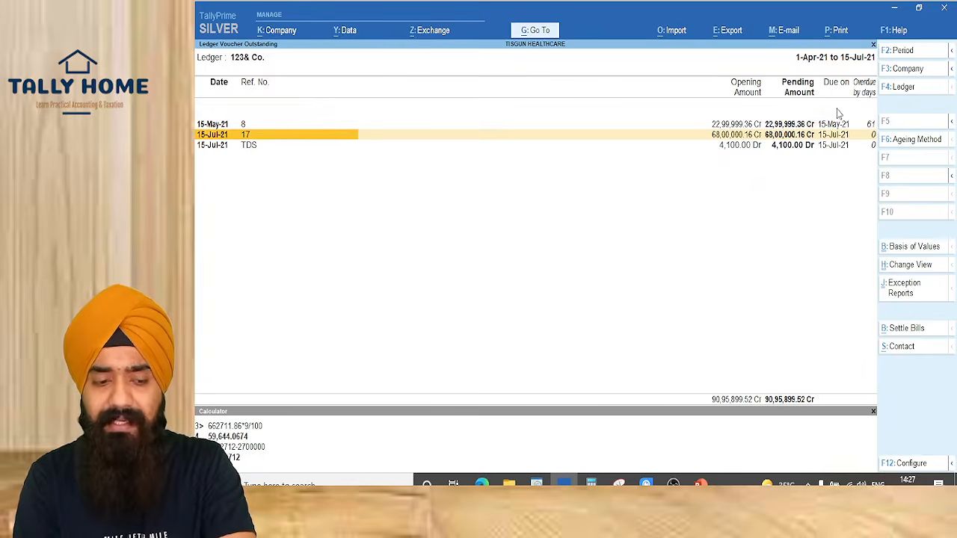
{"action": "key", "text": "space"}
{"action": "key", "text": "shift+Down"}
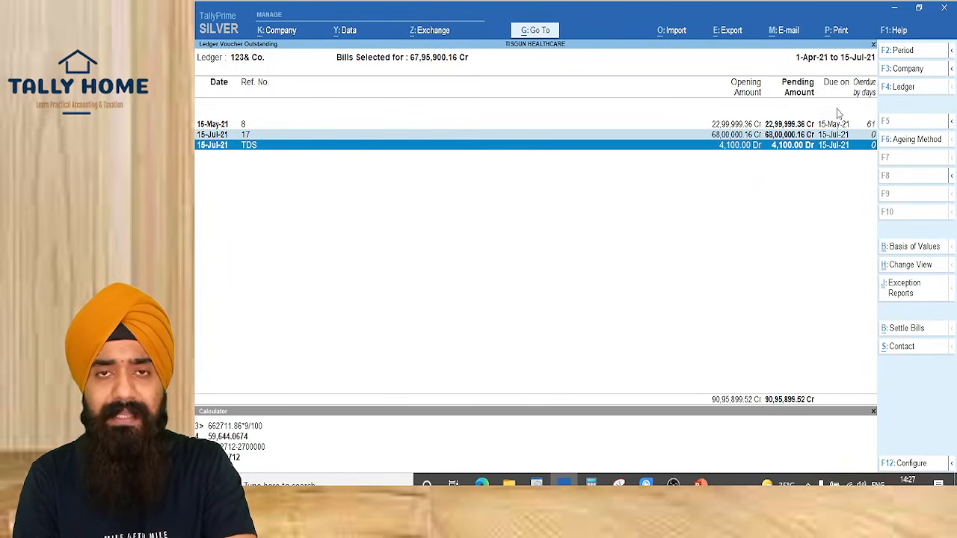
{"action": "key", "text": "alt+s"}
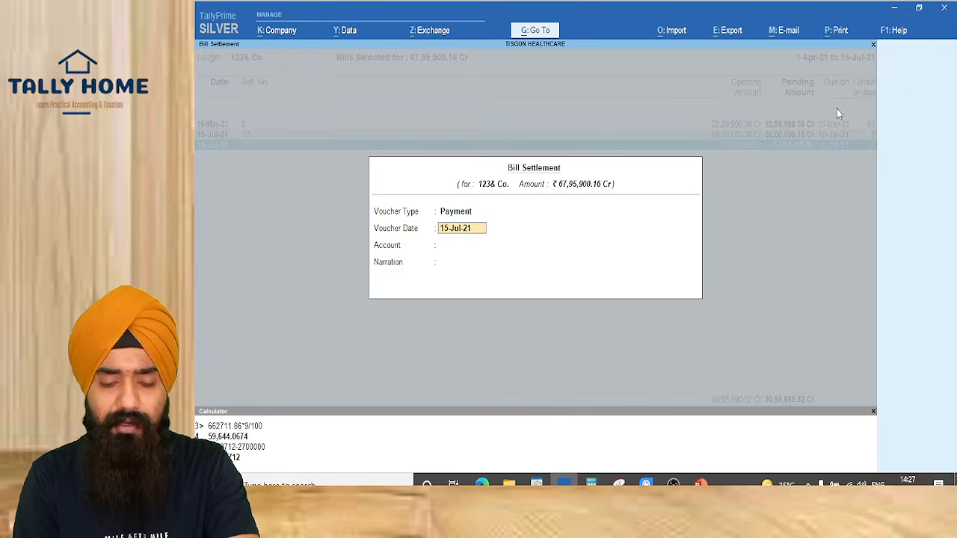
Pay 67,95,900.16 from HDFC Current A/c by e-Fund Transfer dated 15-Jul-21, saving voucher 26
{"action": "key", "text": "Return"}
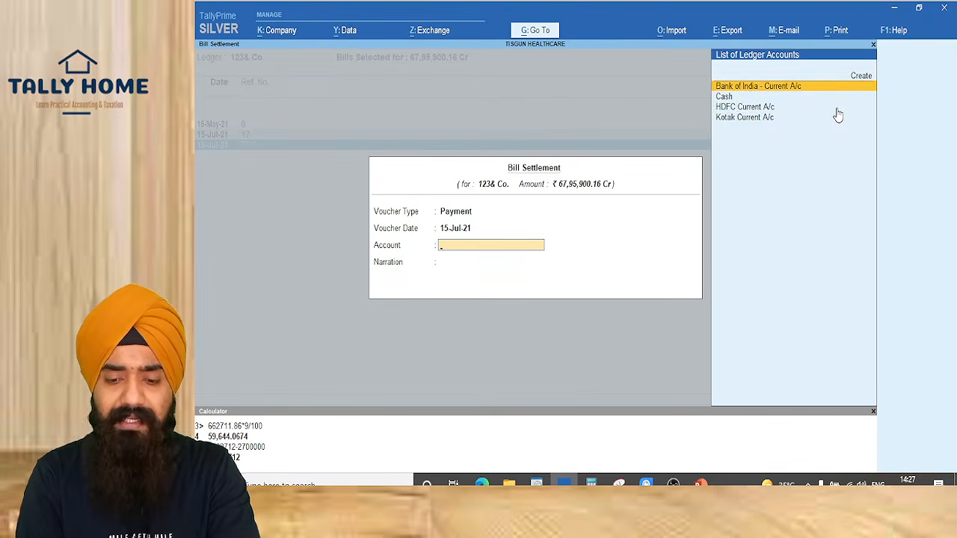
{"action": "key", "text": "Down"}
{"action": "key", "text": "Down"}
{"action": "key", "text": "Return"}
{"action": "key", "text": "Return"}
{"action": "key", "text": "Return"}
{"action": "key", "text": "Return"}
{"action": "key", "text": "Return"}
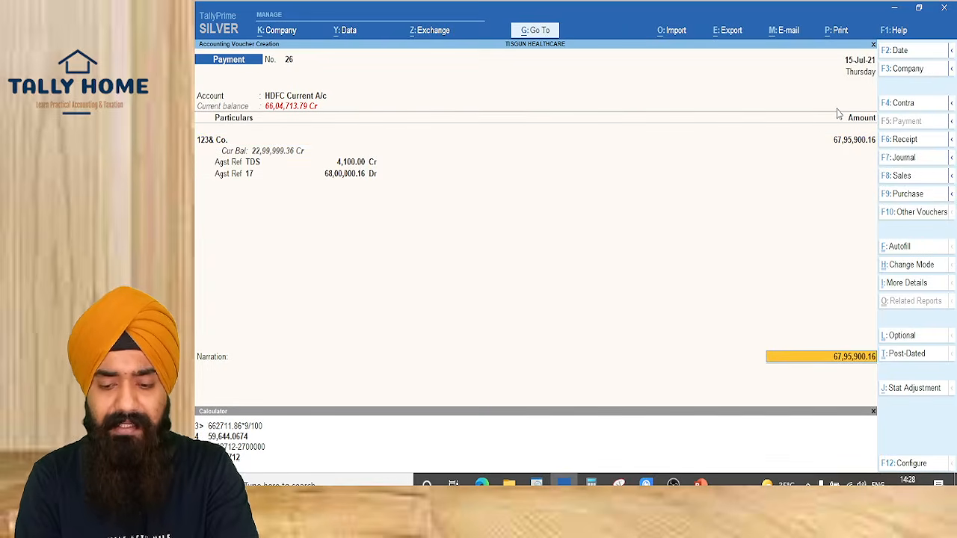
{"action": "key", "text": "Return"}
{"action": "type", "text": "EF"}
{"action": "key", "text": "Return"}
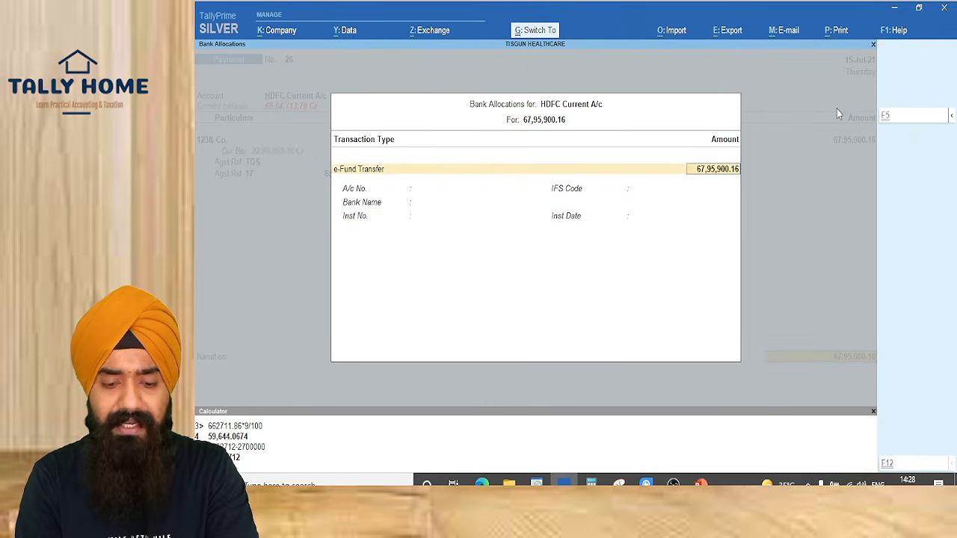
{"action": "key", "text": "Return"}
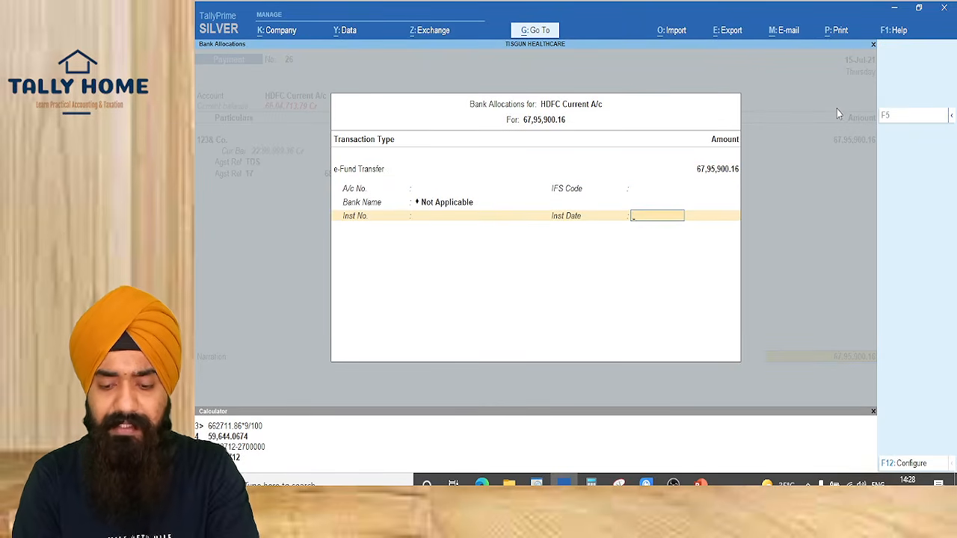
{"action": "type", "text": "15-7-"}
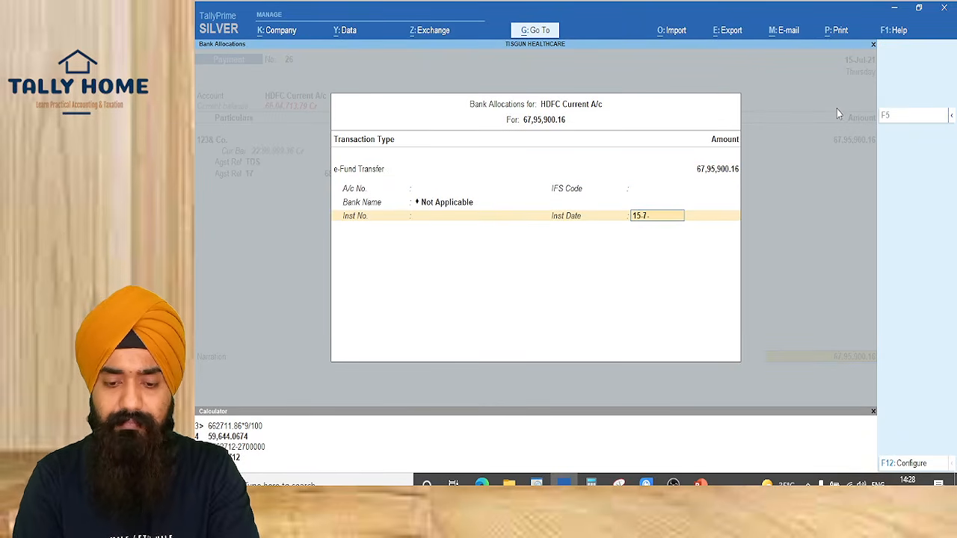
{"action": "key", "text": "Return"}
{"action": "key", "text": "Return"}
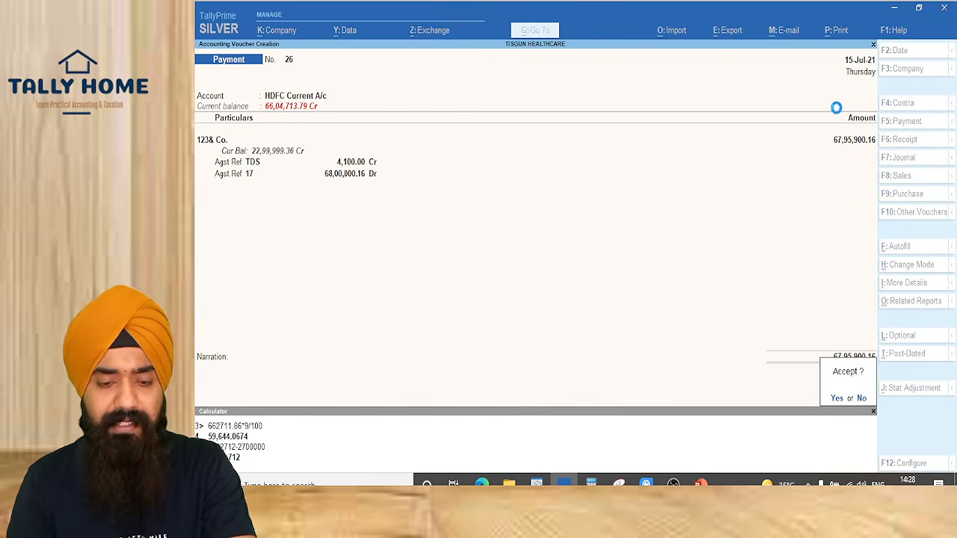
{"action": "key", "text": "Return"}
{"action": "key", "text": "Escape"}
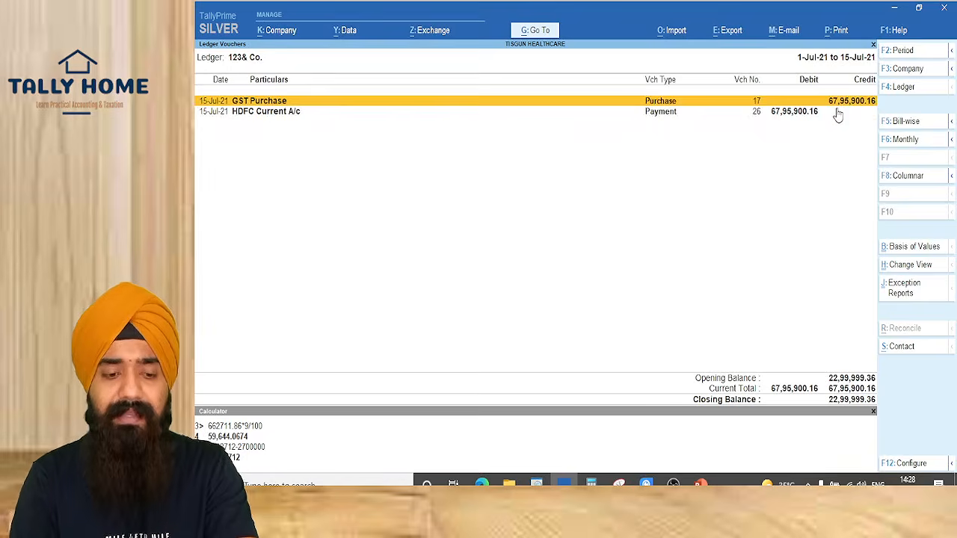
Configure voucher 26's printing with Print Payment Advice and Include Bill details both set to Yes
{"action": "left_click", "coordinate": [837, 112]}
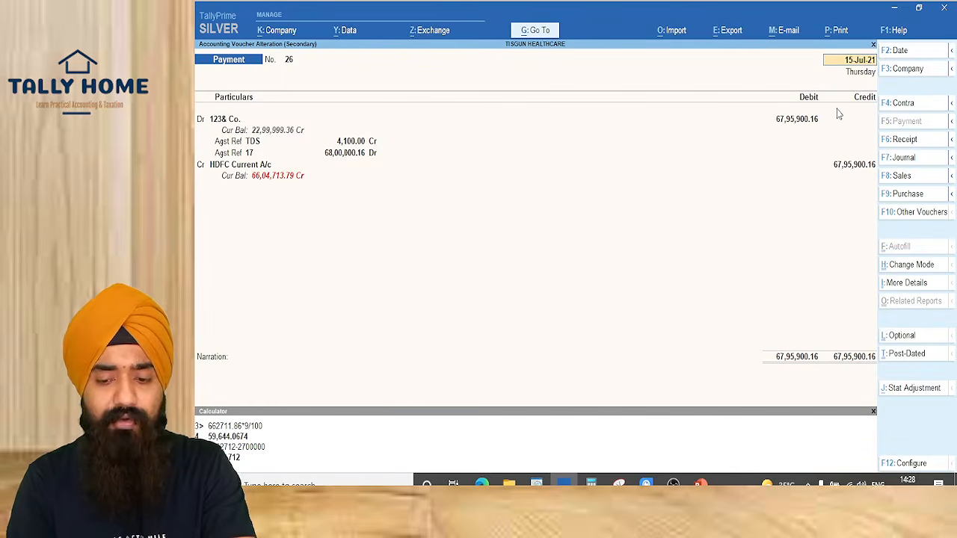
{"action": "key", "text": "alt+p"}
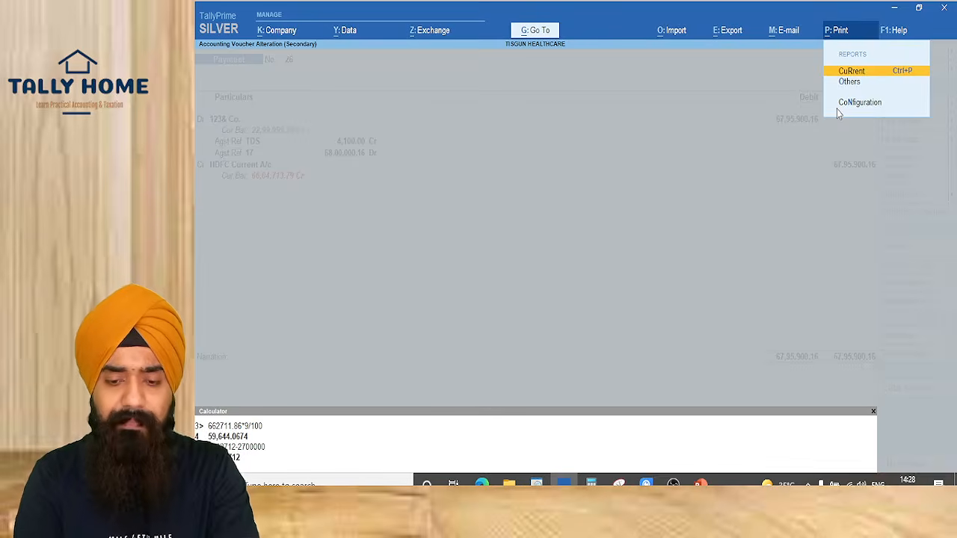
{"action": "key", "text": "Return"}
{"action": "key", "text": "c"}
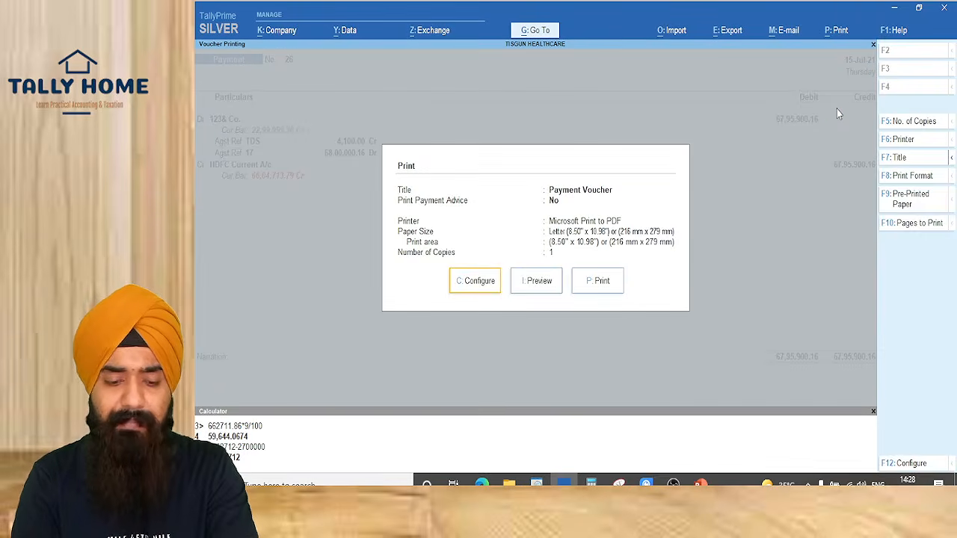
{"action": "key", "text": "Down"}
{"action": "key", "text": "Return"}
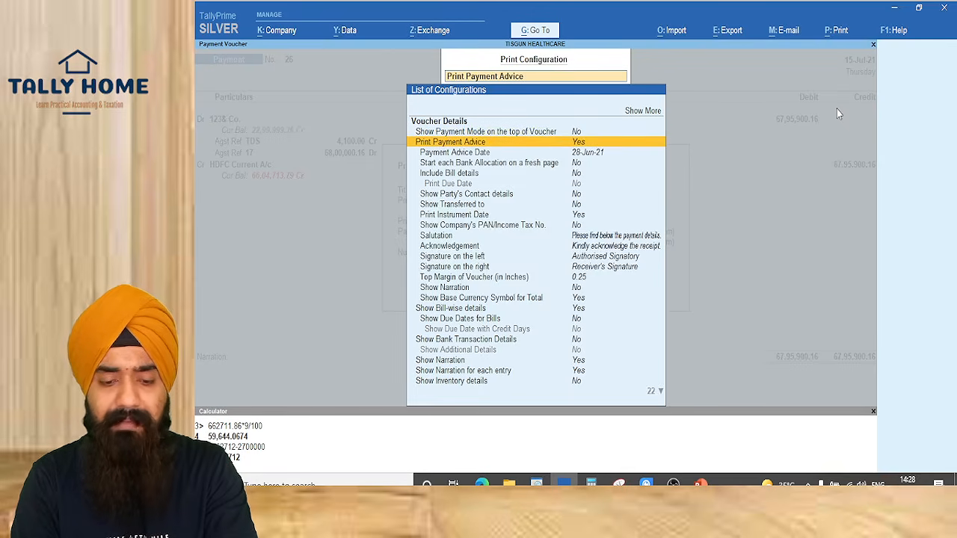
{"action": "key", "text": "Down"}
{"action": "key", "text": "Down"}
{"action": "key", "text": "Down"}
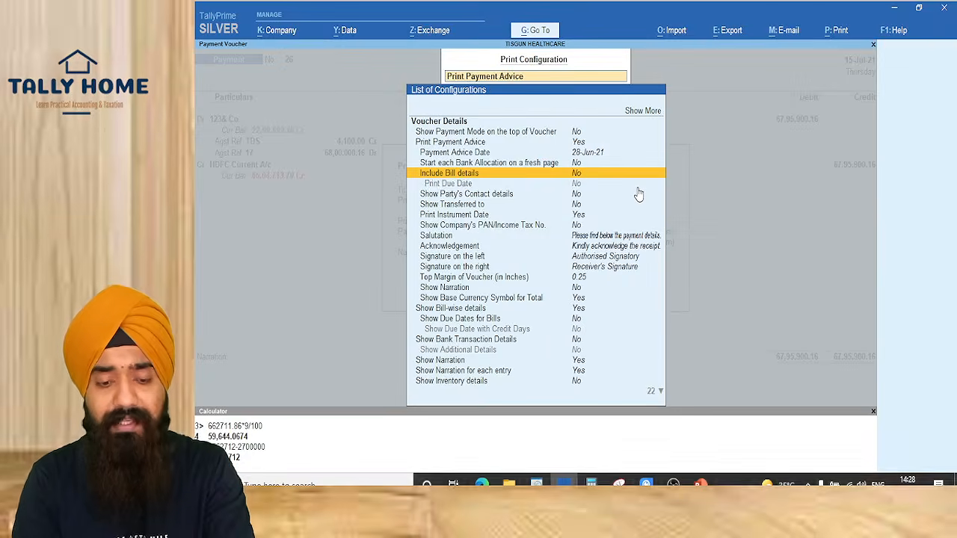
{"action": "key", "text": "Return"}
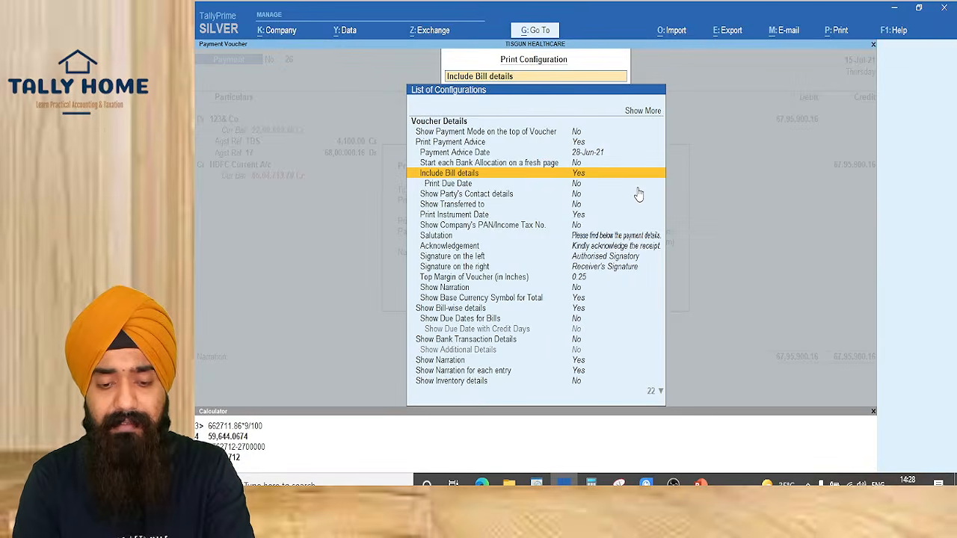
{"action": "key", "text": "ctrl+a"}
Preview the enlarged payment advice showing bill 17 less TDS, nett ₹67,95,900.16, then close it
{"action": "key", "text": "i"}
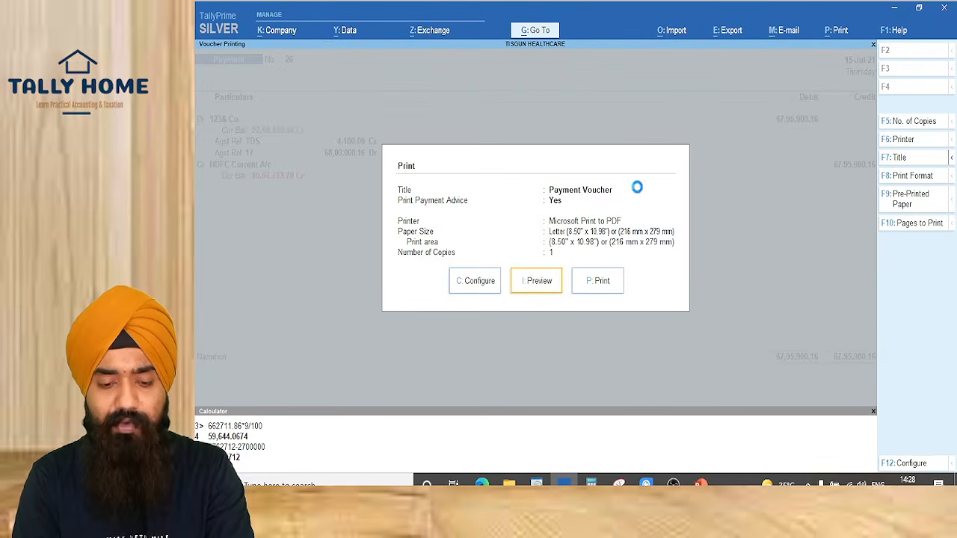
{"action": "key", "text": "alt+z"}
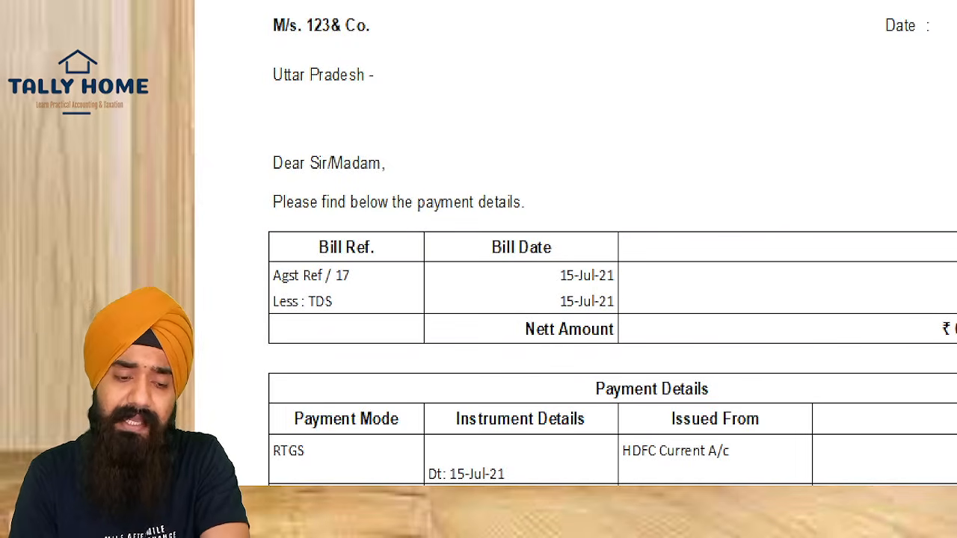
{"action": "key", "text": "Escape"}
{"action": "key", "text": "Escape"}
{"action": "key", "text": "Escape"}
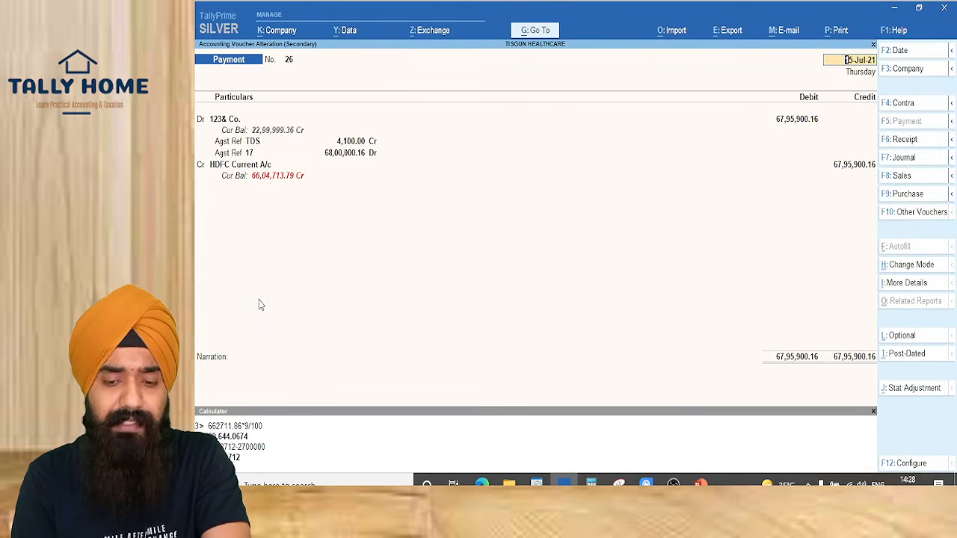
Advance the slide show to the ITEM A example and reveal TCS collected on Rs. 700000
{"action": "key", "text": "Escape"}
{"action": "key", "text": "Escape"}
{"action": "key", "text": "Escape"}
{"action": "key", "text": "Escape"}
{"action": "key", "text": "Escape"}
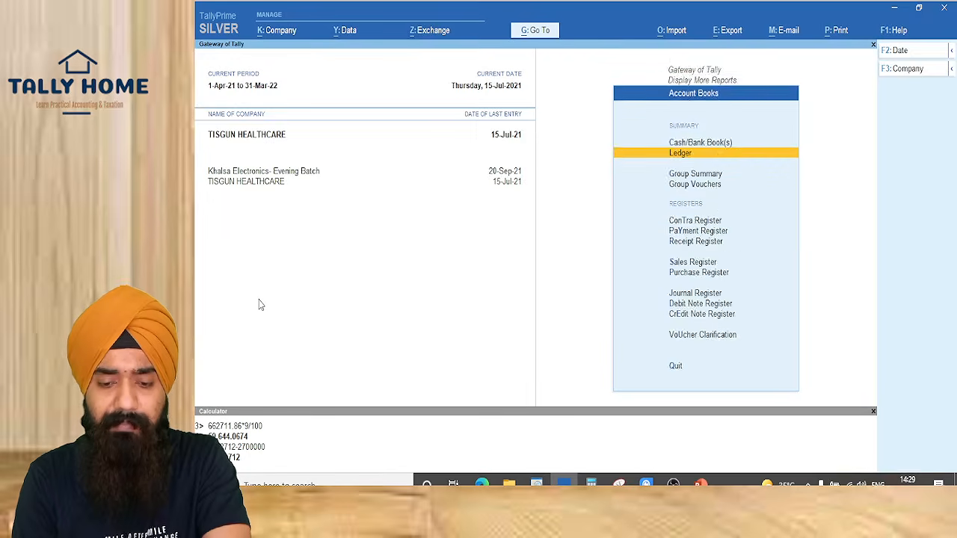
{"action": "key", "text": "alt+Tab"}
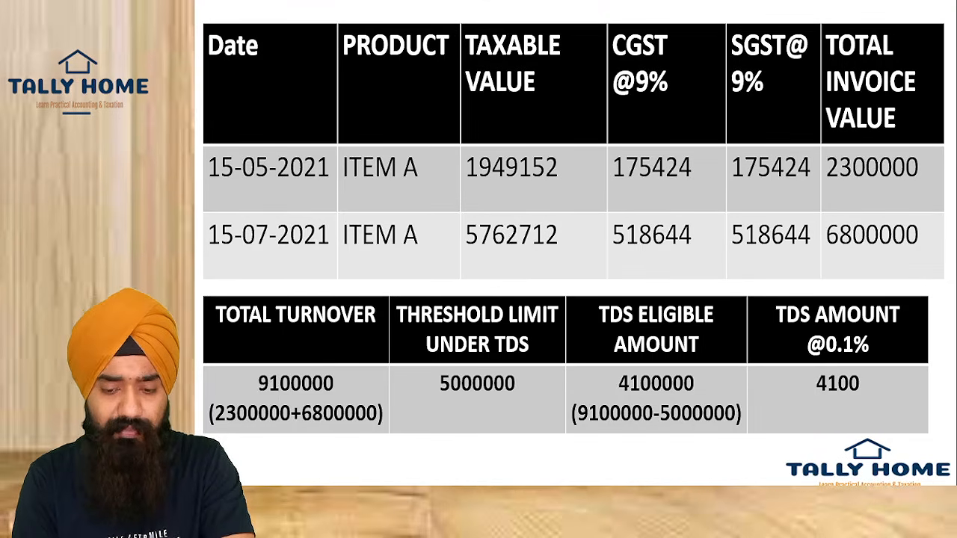
{"action": "key", "text": "Right"}
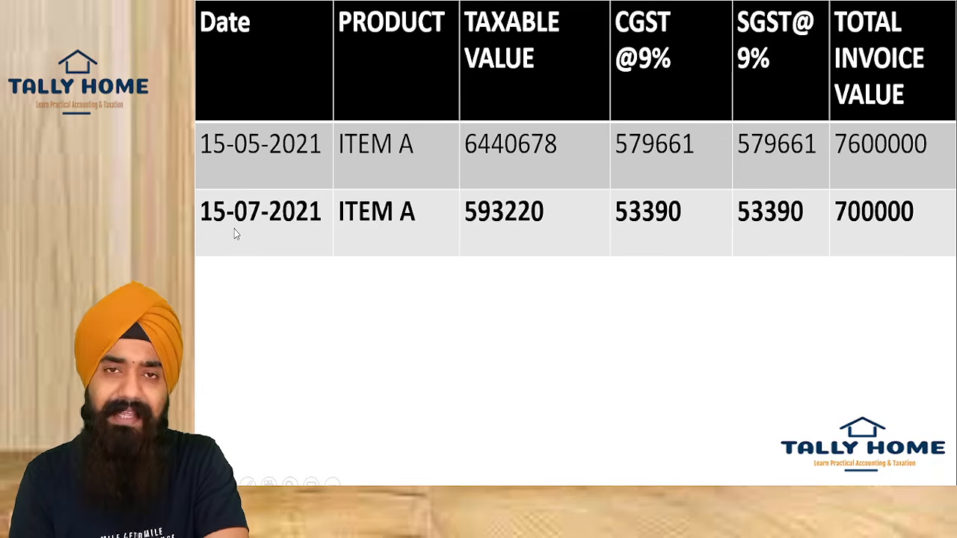
{"action": "left_click", "coordinate": [362, 246]}
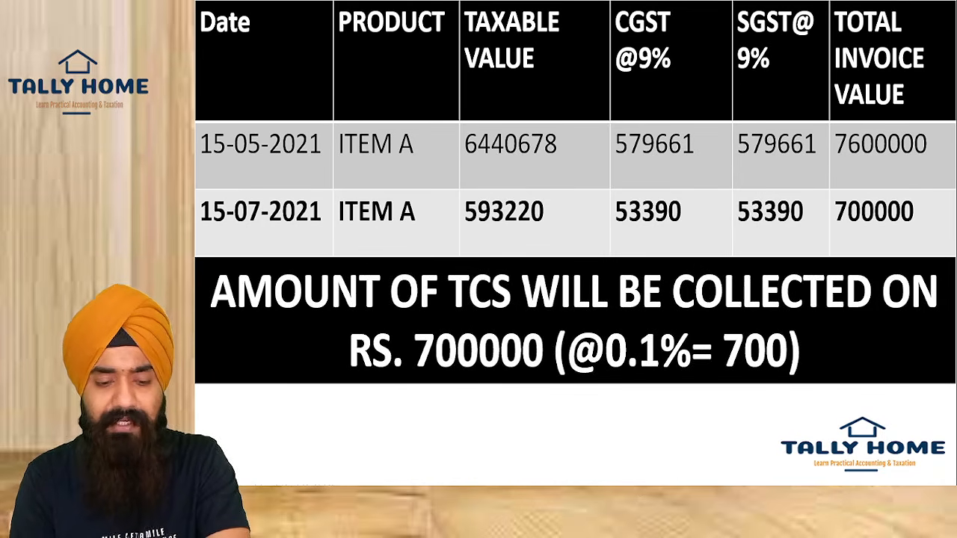
{"action": "key", "text": "alt+Tab"}
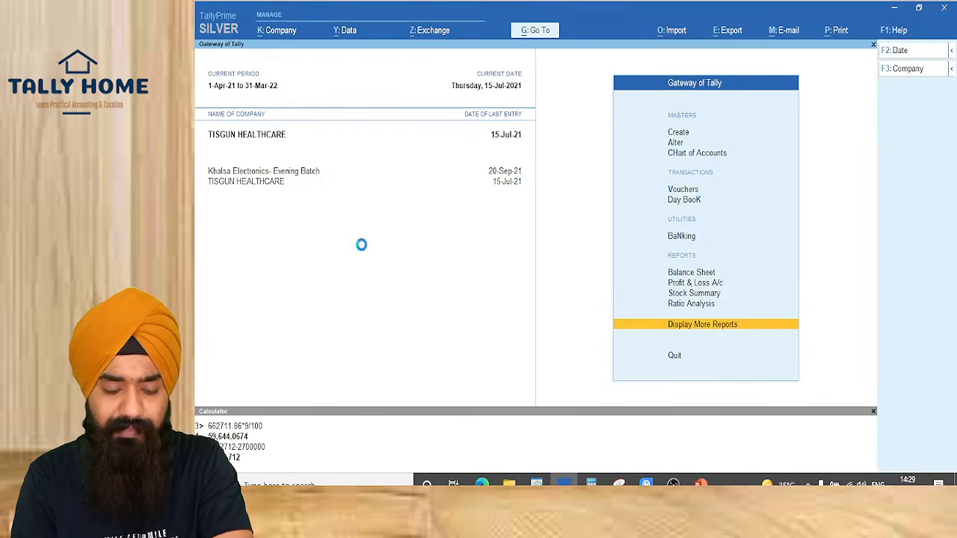
Begin Purchase voucher No. 18 dated 15.5.2021, after checking the slide figures
{"action": "key", "text": "v"}
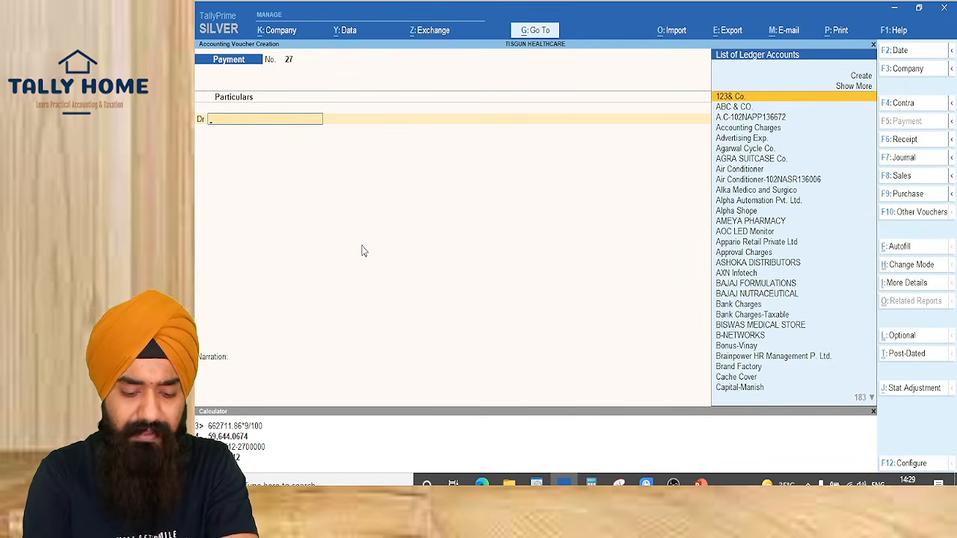
{"action": "key", "text": "F9"}
{"action": "key", "text": "Return"}
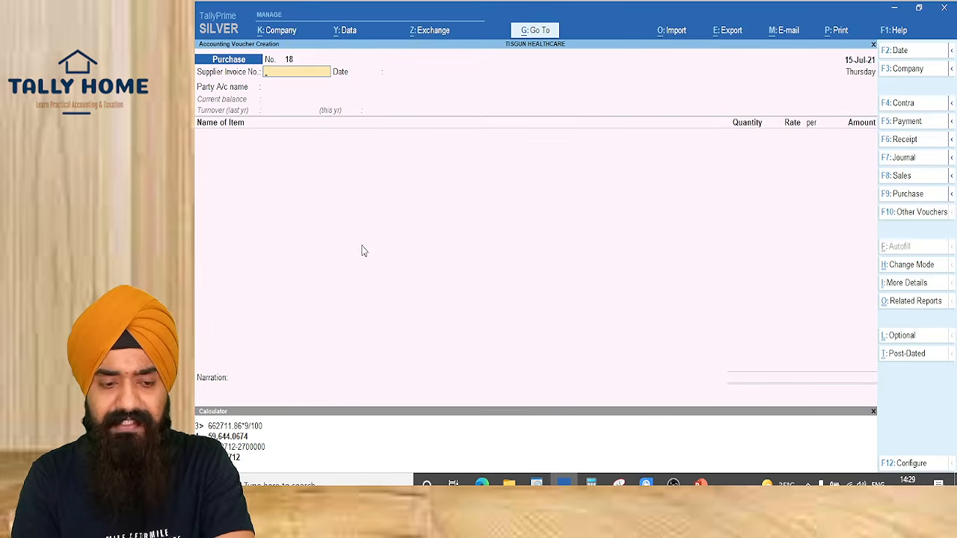
{"action": "key", "text": "alt+Tab"}
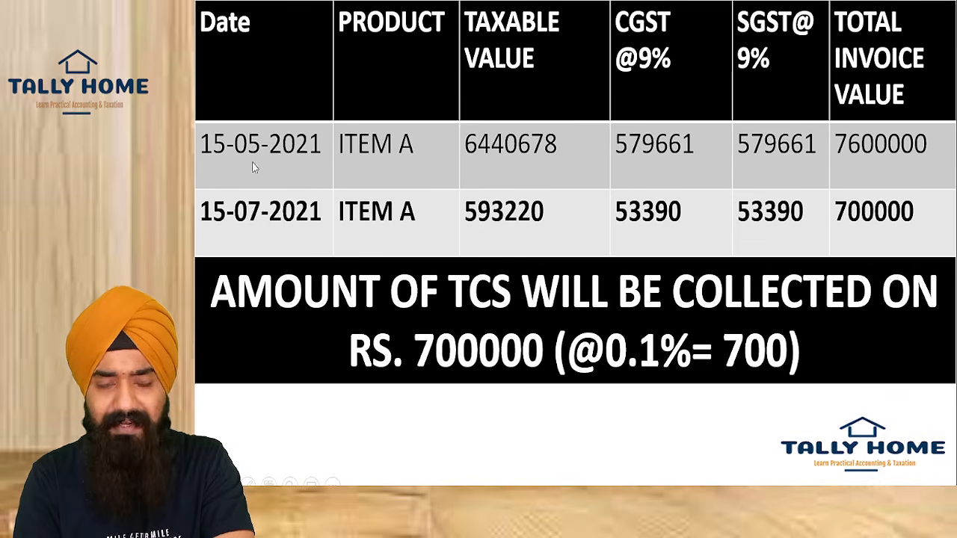
{"action": "key", "text": "alt+Tab"}
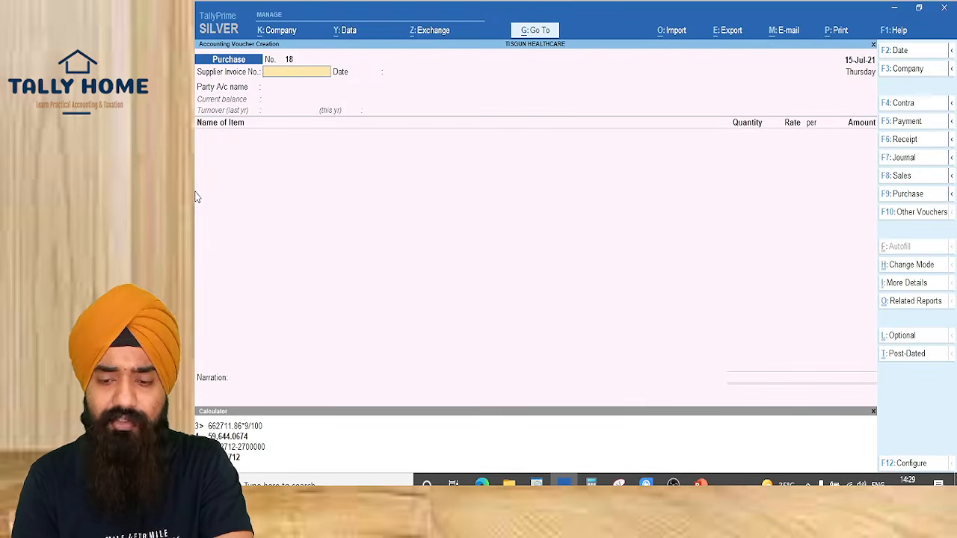
{"action": "key", "text": "F2"}
{"action": "type", "text": "15.5.2021"}
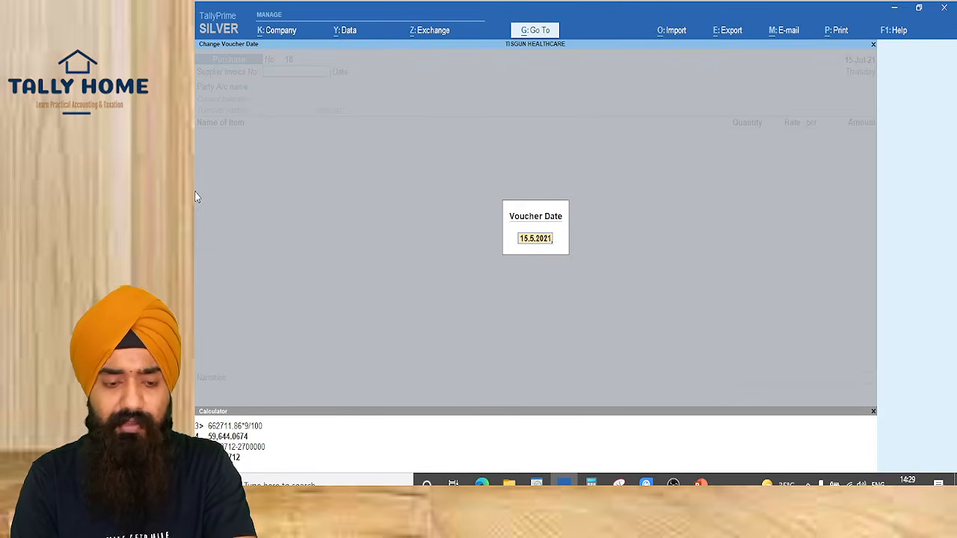
{"action": "key", "text": "Return"}
Create ledger XYZ & CO. under Sundry Creditors
{"action": "key", "text": "alt+c"}
{"action": "type", "text": "XYZ & CO."}
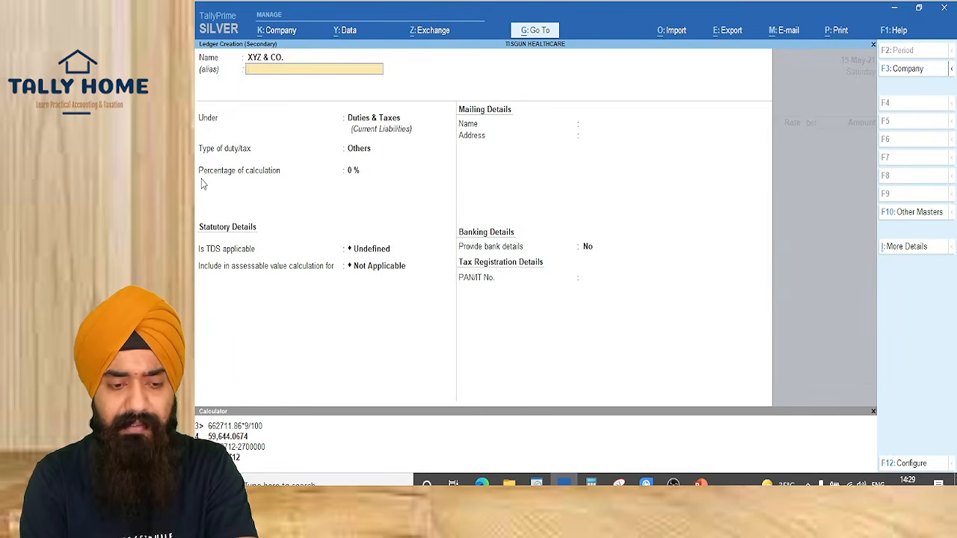
{"action": "key", "text": "Return"}
{"action": "type", "text": "SUNDR"}
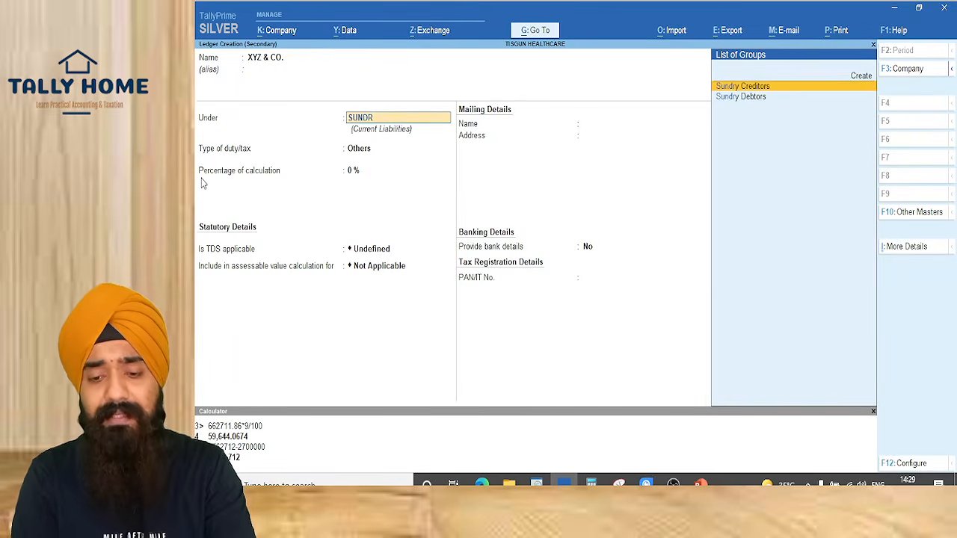
{"action": "key", "text": "Return"}
{"action": "key", "text": "Return"}
{"action": "key", "text": "Return"}
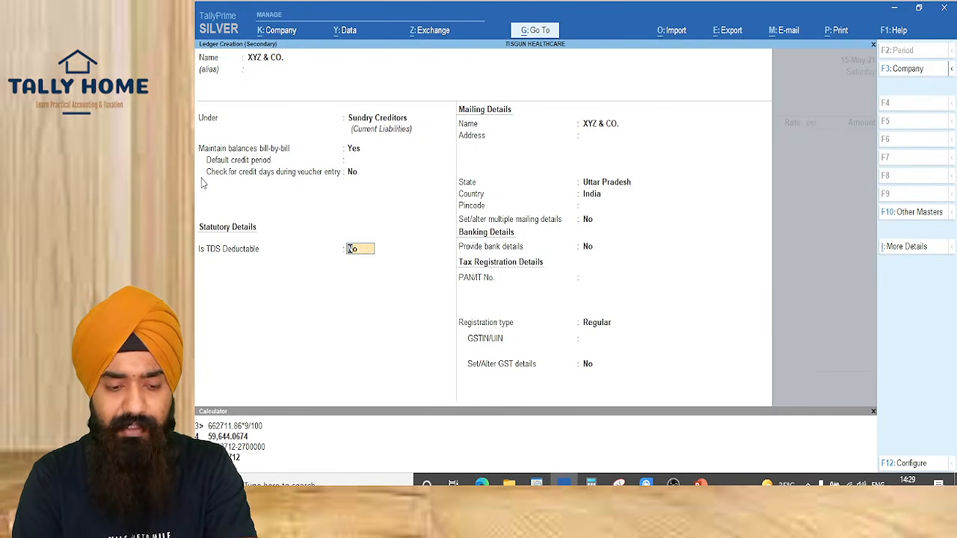
Make it TDS deductible as Individual/HUF - Resident, deducting TDS ON PURCHASE OF GOODS in the same voucher
{"action": "key", "text": "t"}
{"action": "key", "text": "t"}
{"action": "key", "text": "Down"}
{"action": "key", "text": "Return"}
{"action": "key", "text": "Down"}
{"action": "key", "text": "Down"}
{"action": "key", "text": "Down"}
{"action": "key", "text": "Down"}
{"action": "key", "text": "Down"}
{"action": "key", "text": "Down"}
{"action": "key", "text": "Down"}
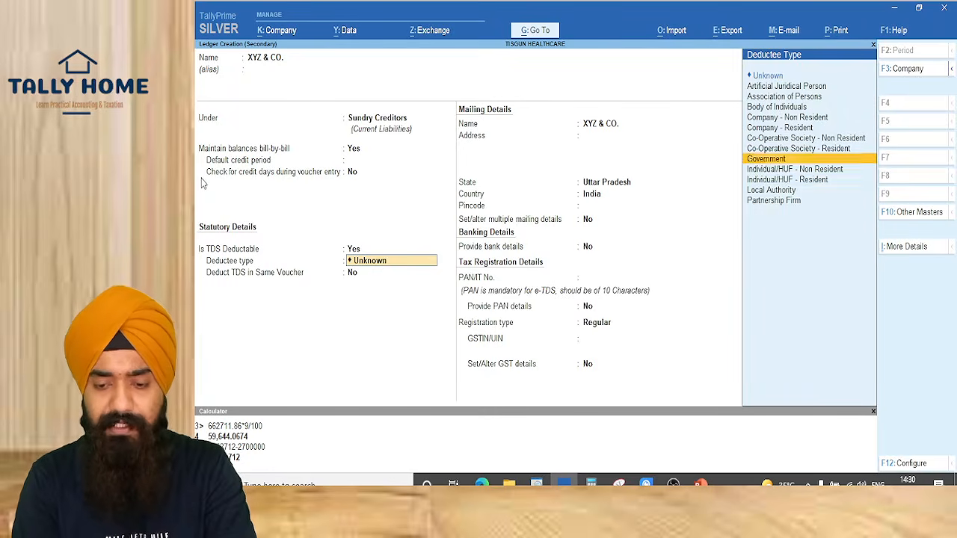
{"action": "key", "text": "Return"}
{"action": "key", "text": "Return"}
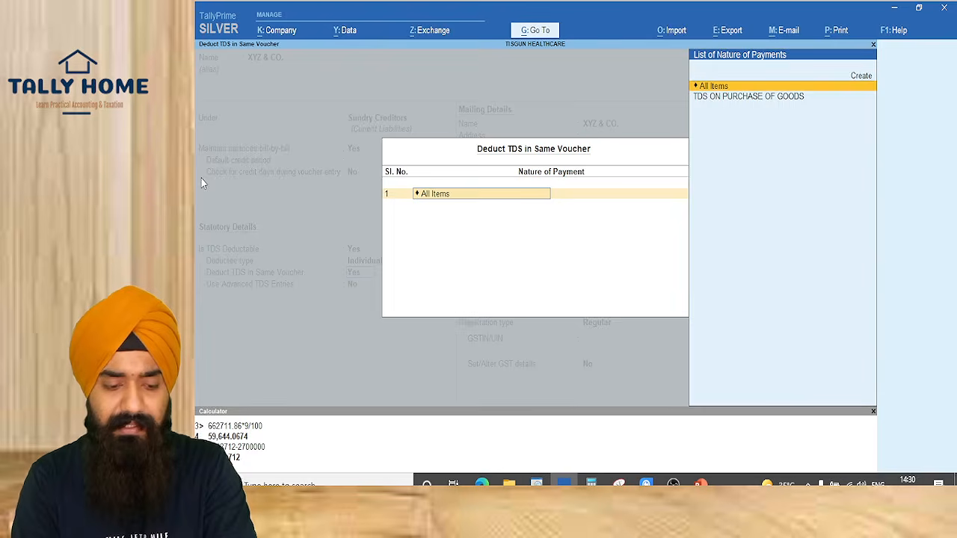
{"action": "key", "text": "Down"}
{"action": "key", "text": "Return"}
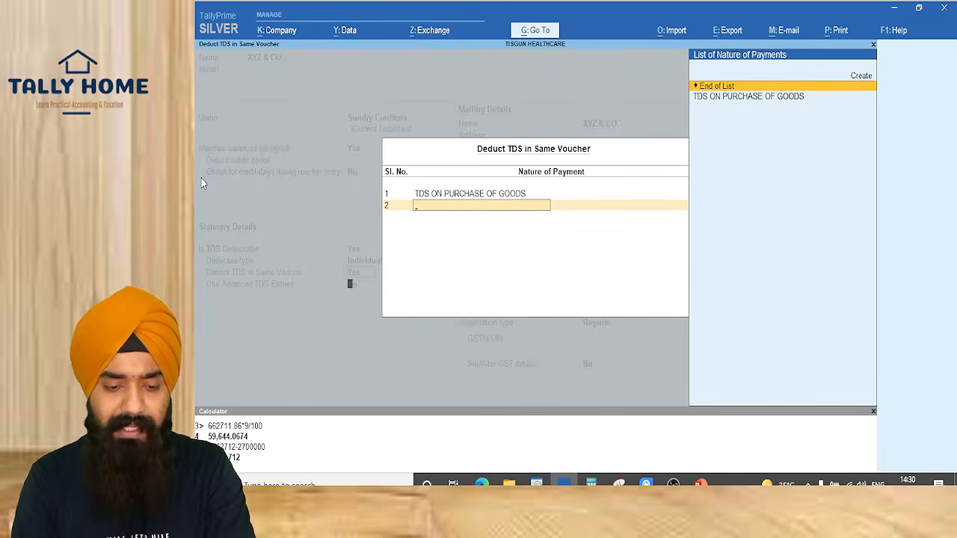
{"action": "key", "text": "Return"}
{"action": "type", "text": "y"}
{"action": "key", "text": "Return"}
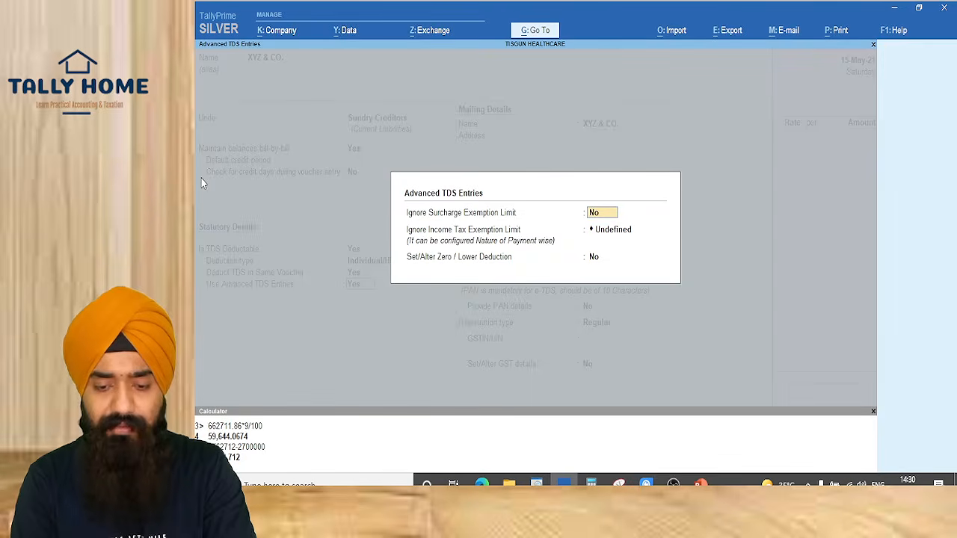
Apply the exemption limit to TDS ON PURCHASE OF GOODS and enter the supplier's PAN
{"action": "key", "text": "Return"}
{"action": "type", "text": "appl"}
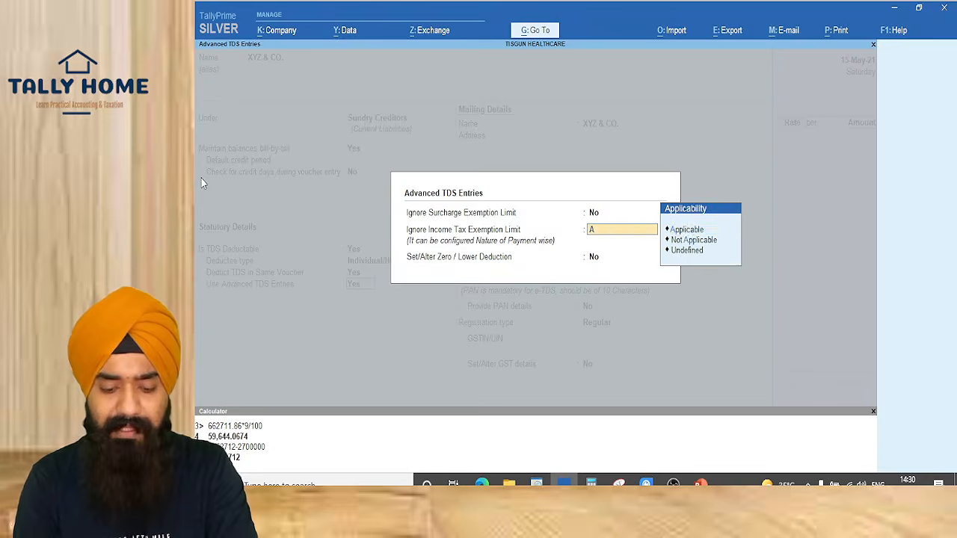
{"action": "key", "text": "Return"}
{"action": "key", "text": "Return"}
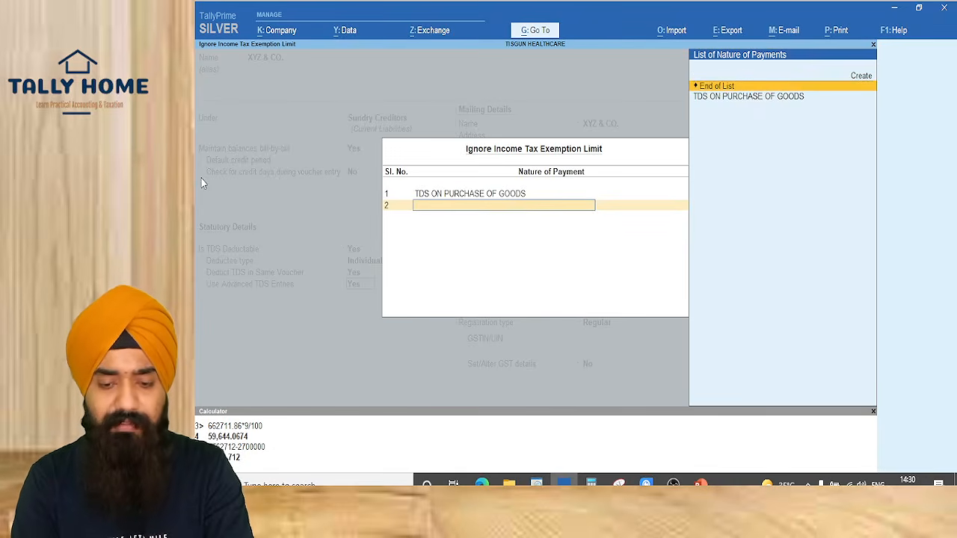
{"action": "key", "text": "Return"}
{"action": "key", "text": "Return"}
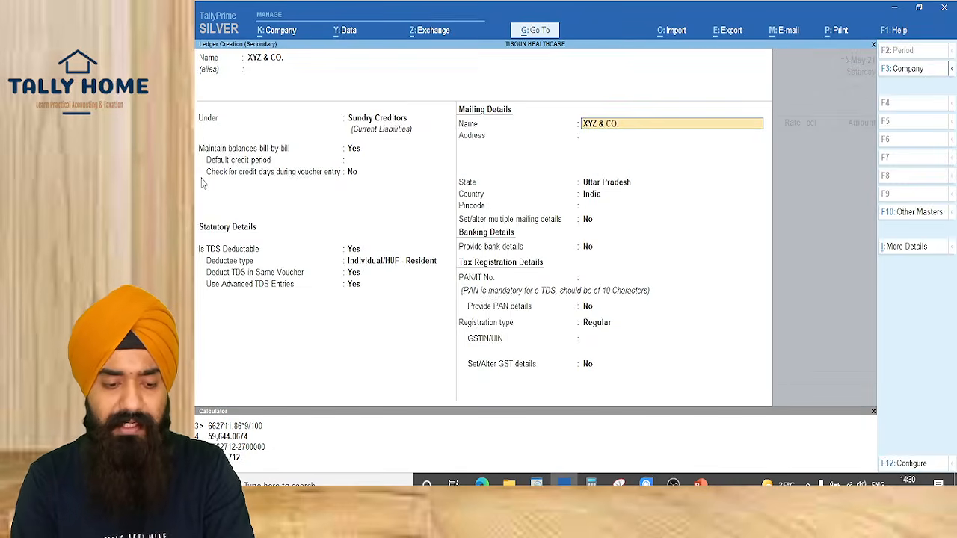
{"action": "key", "text": "Return"}
{"action": "key", "text": "Return"}
{"action": "key", "text": "Return"}
{"action": "key", "text": "Return"}
{"action": "key", "text": "Return"}
{"action": "key", "text": "Return"}
{"action": "key", "text": "Return"}
{"action": "key", "text": "Return"}
{"action": "key", "text": "Return"}
{"action": "key", "text": "Return"}
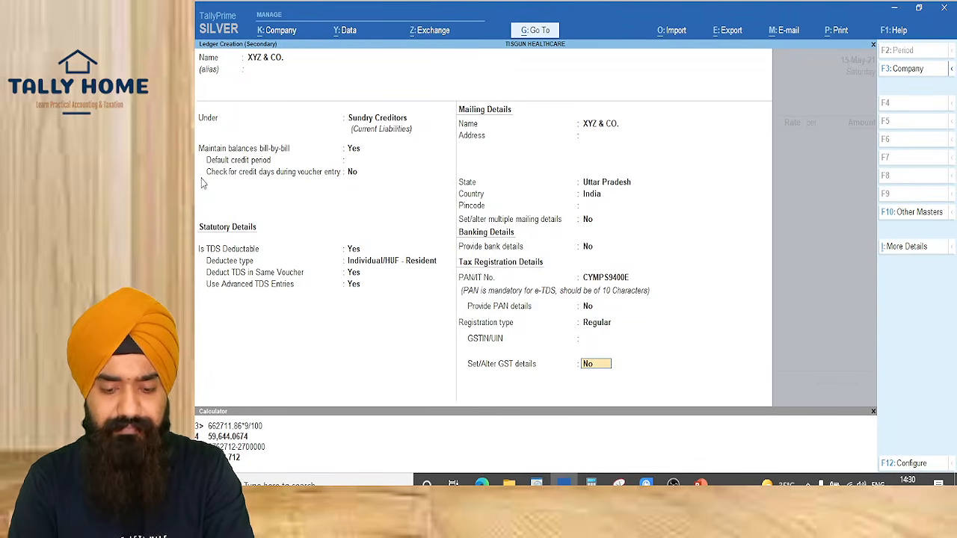
{"action": "key", "text": "Return"}
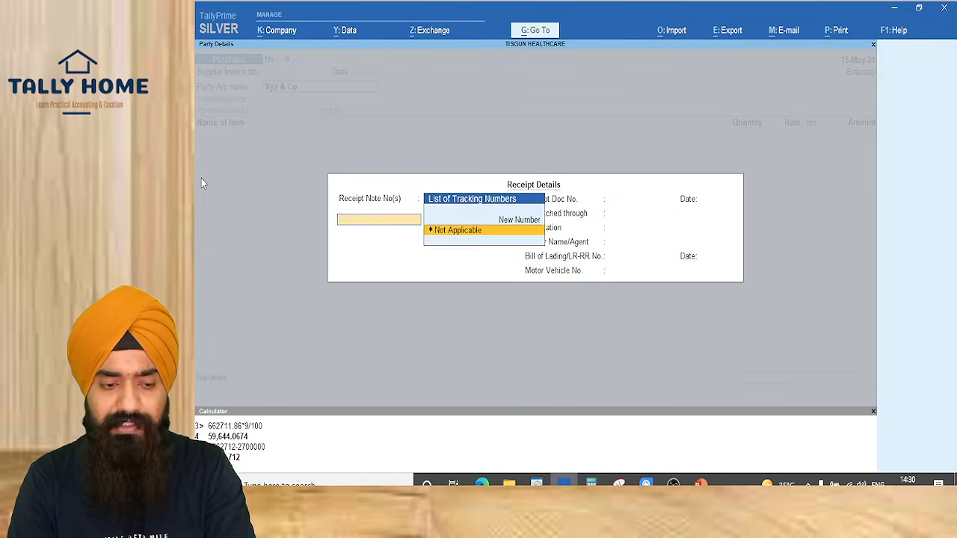
Accept the party details and enter ITEM A, 1 PCS at a rate of 64,40,678
{"action": "key", "text": "Return"}
{"action": "key", "text": "ctrl+a"}
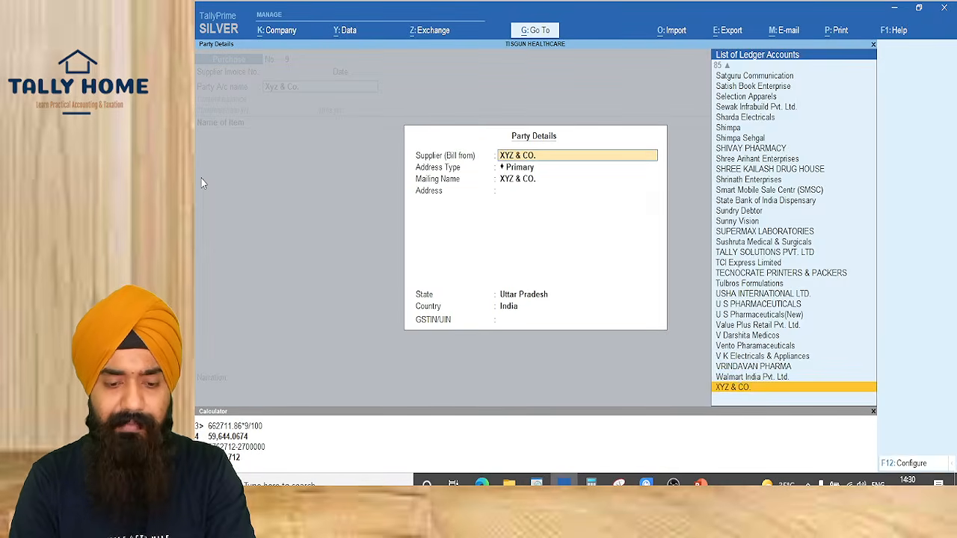
{"action": "key", "text": "ctrl+a"}
{"action": "key", "text": "Return"}
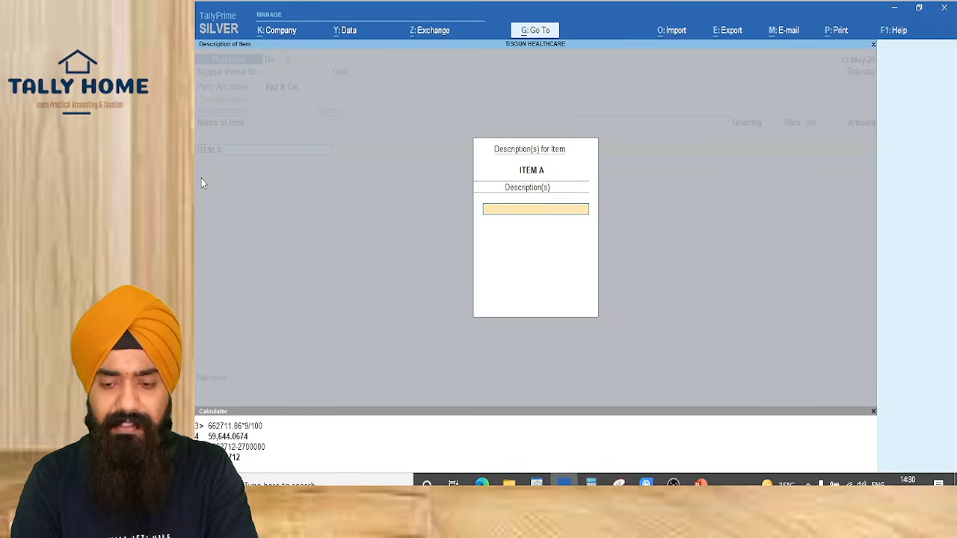
{"action": "key", "text": "Return"}
{"action": "type", "text": "1"}
{"action": "key", "text": "Return"}
{"action": "key", "text": "Escape"}
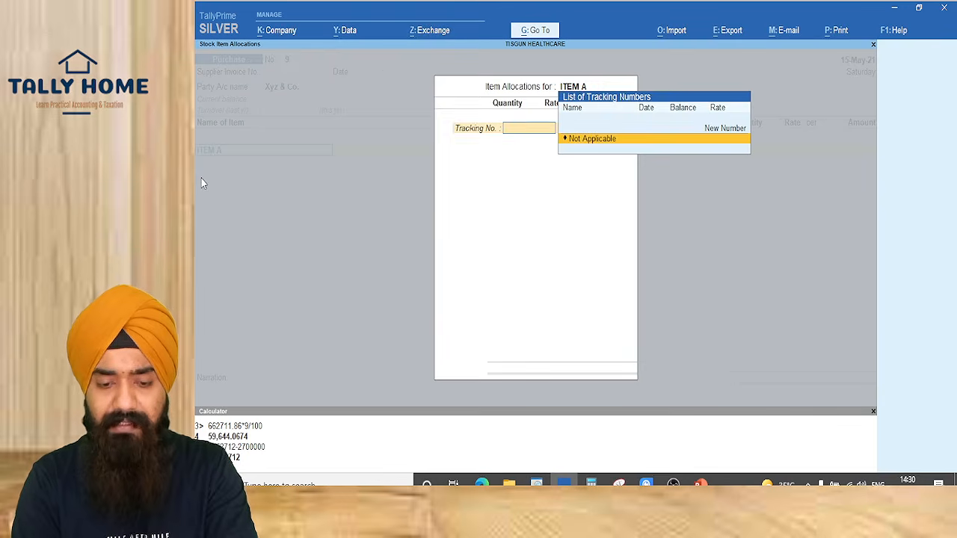
{"action": "key", "text": "Return"}
{"action": "type", "text": "1"}
{"action": "key", "text": "Return"}
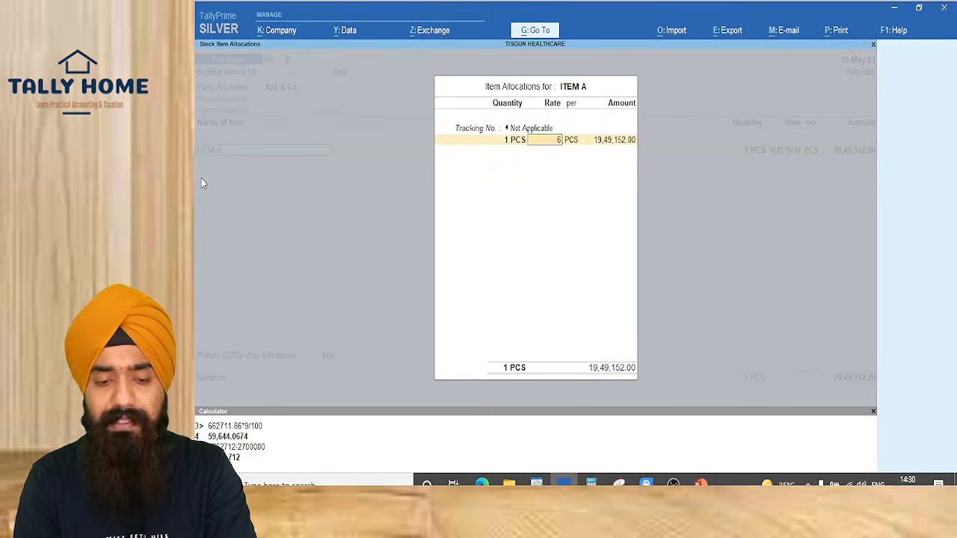
{"action": "type", "text": "64,40,678"}
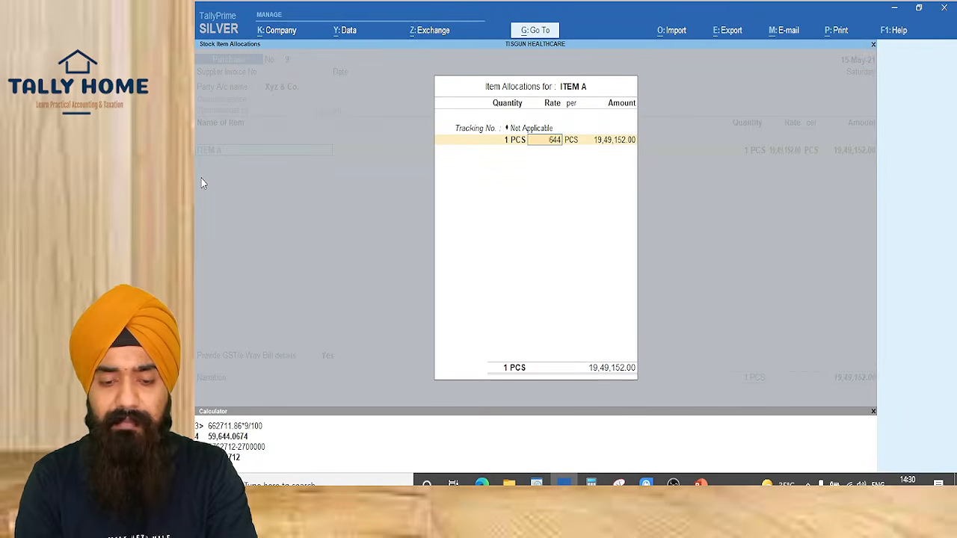
{"action": "key", "text": "Return"}
{"action": "key", "text": "Return"}
{"action": "key", "text": "Return"}
{"action": "key", "text": "Return"}
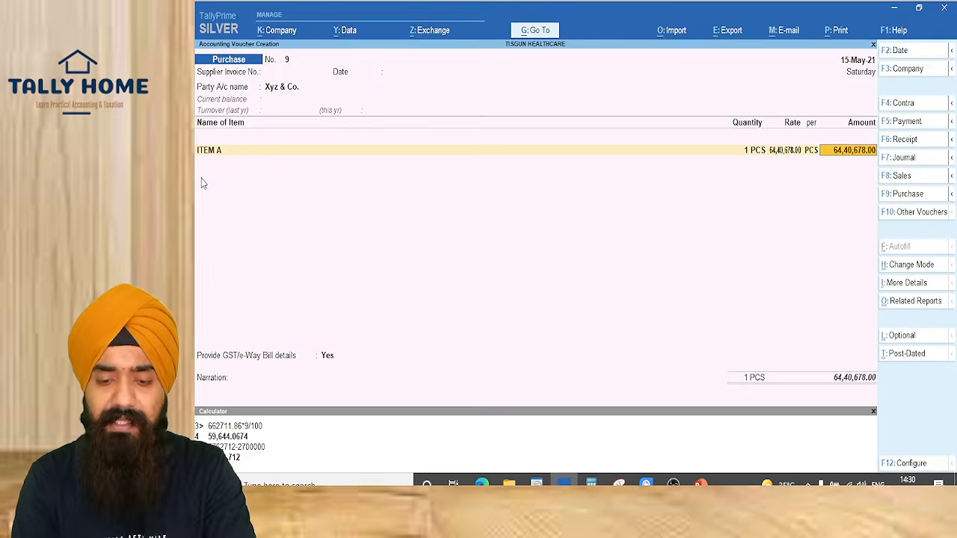
{"action": "key", "text": "Return"}
{"action": "key", "text": "Return"}
Add CGST and SGST ledgers of 5,79,661.02 each
{"action": "key", "text": "Return"}
{"action": "key", "text": "Return"}
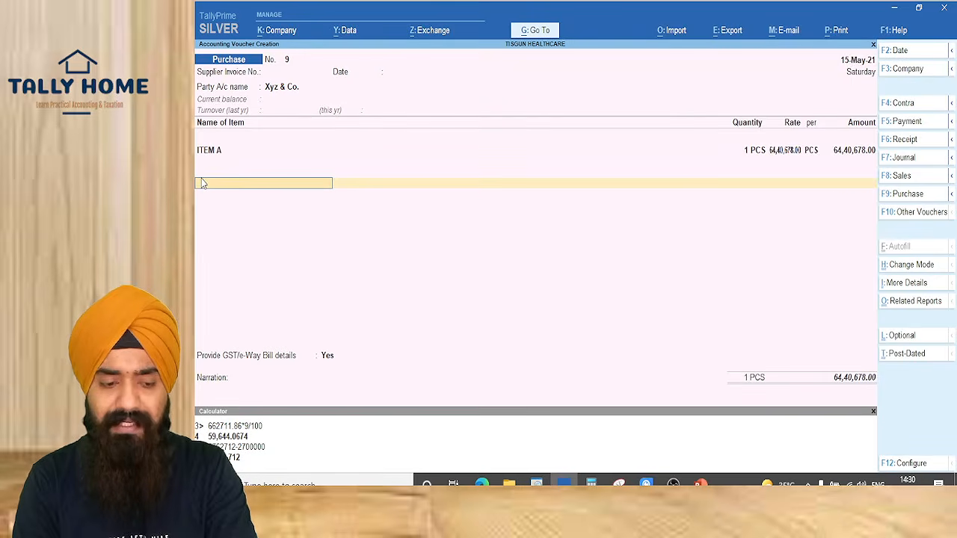
{"action": "type", "text": "C"}
{"action": "key", "text": "Return"}
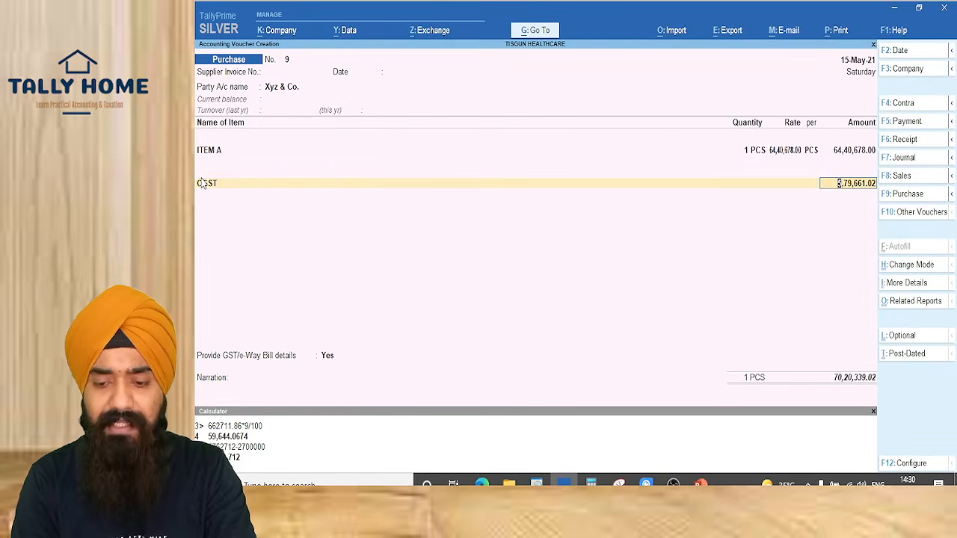
{"action": "key", "text": "Return"}
{"action": "key", "text": "Return"}
{"action": "key", "text": "Return"}
{"action": "key", "text": "BackSpace"}
{"action": "key", "text": "Return"}
{"action": "key", "text": "Return"}
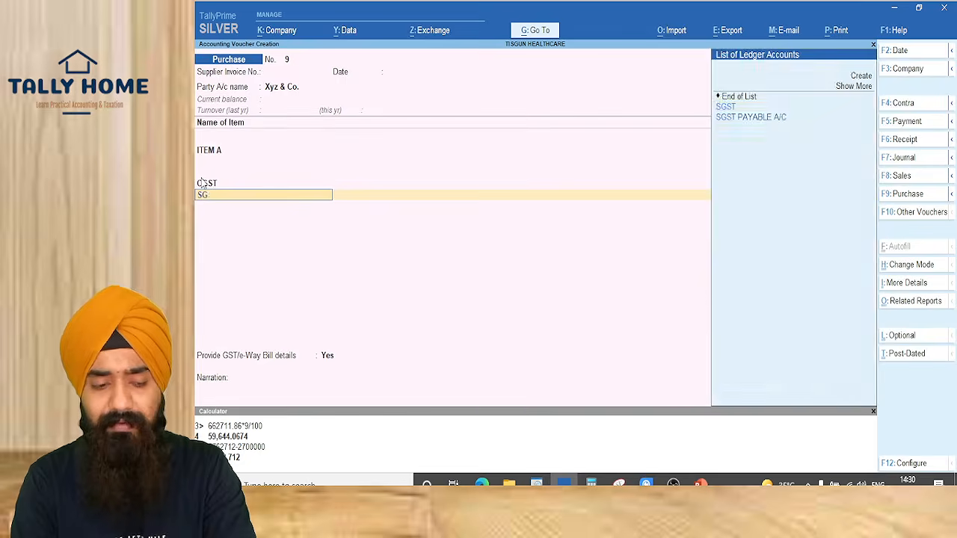
{"action": "type", "text": "SG"}
{"action": "key", "text": "Return"}
{"action": "key", "text": "Return"}
Add a TDS line and open the TDS ON PURCHASE OF GOODS ledger for alteration
{"action": "key", "text": "Return"}
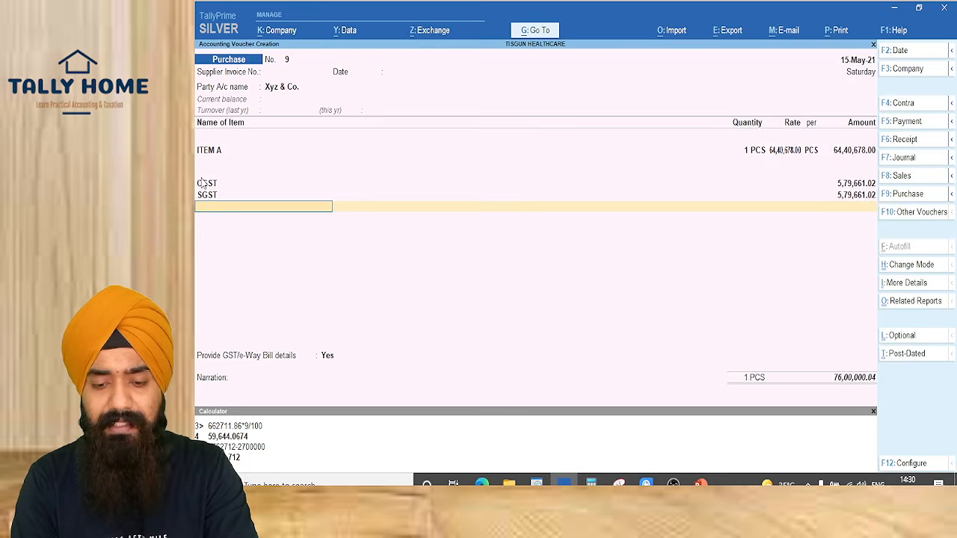
{"action": "type", "text": "TDS"}
{"action": "key", "text": "Return"}
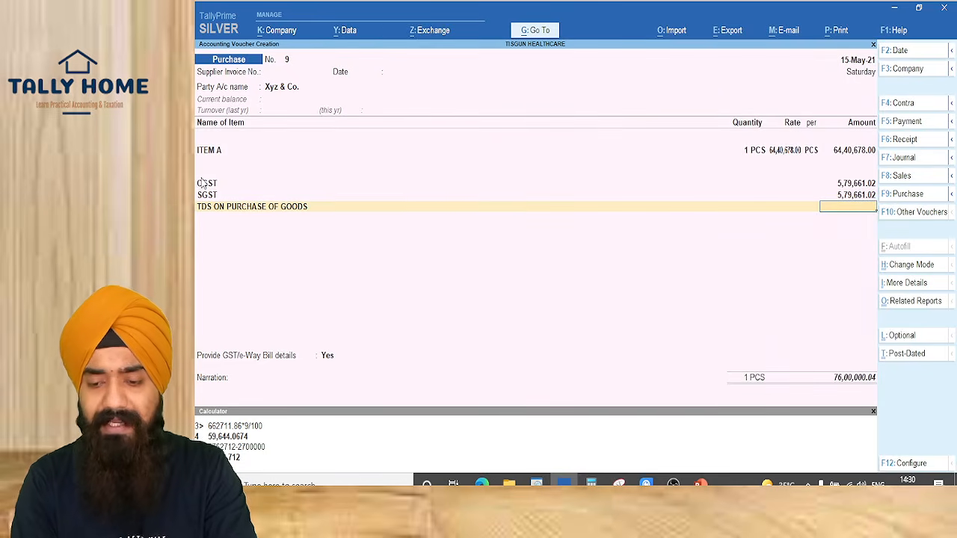
{"action": "key", "text": "ctrl"}
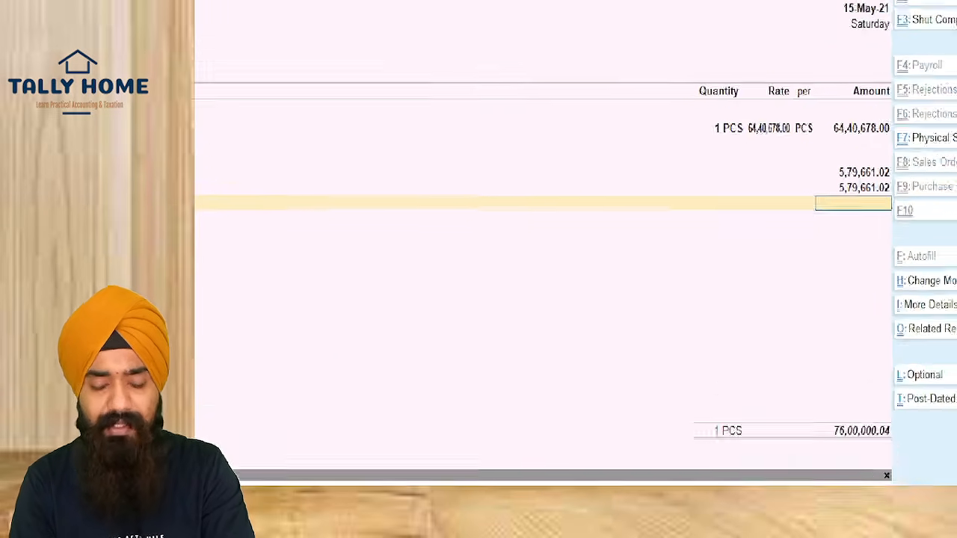
{"action": "key", "text": "ctrl+n"}
{"action": "key", "text": "Escape"}
{"action": "key", "text": "BackSpace"}
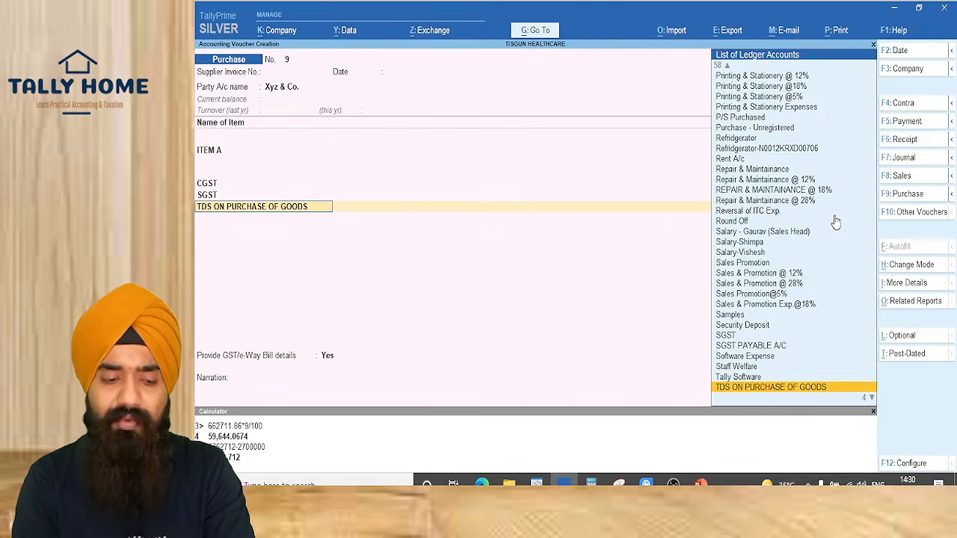
{"action": "key", "text": "ctrl+Return"}
{"action": "key", "text": "Return"}
{"action": "key", "text": "Return"}
{"action": "key", "text": "Return"}
{"action": "key", "text": "Return"}
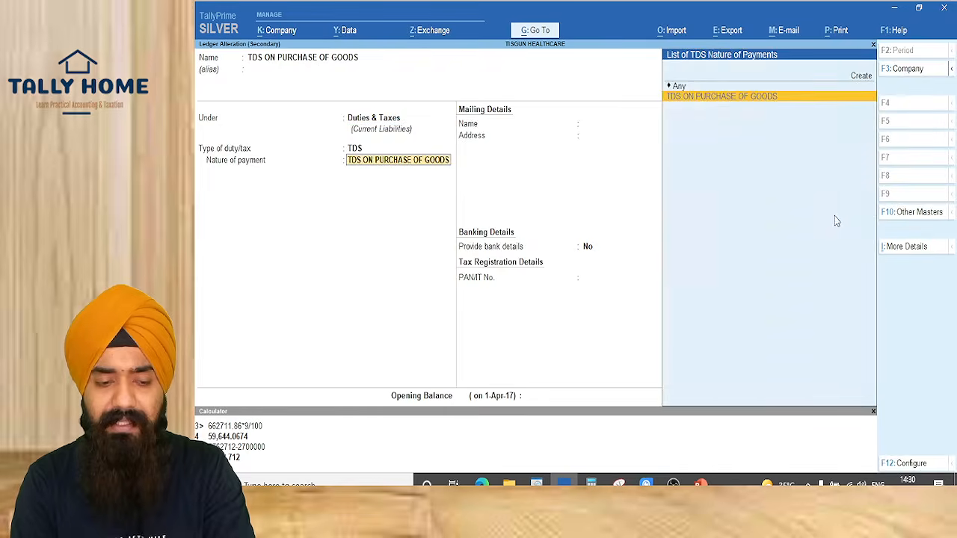
Check the nature of payment's TDS history showing 194Q applicable from 1-Jul-21
{"action": "key", "text": "ctrl+Return"}
{"action": "key", "text": "ctrl+i"}
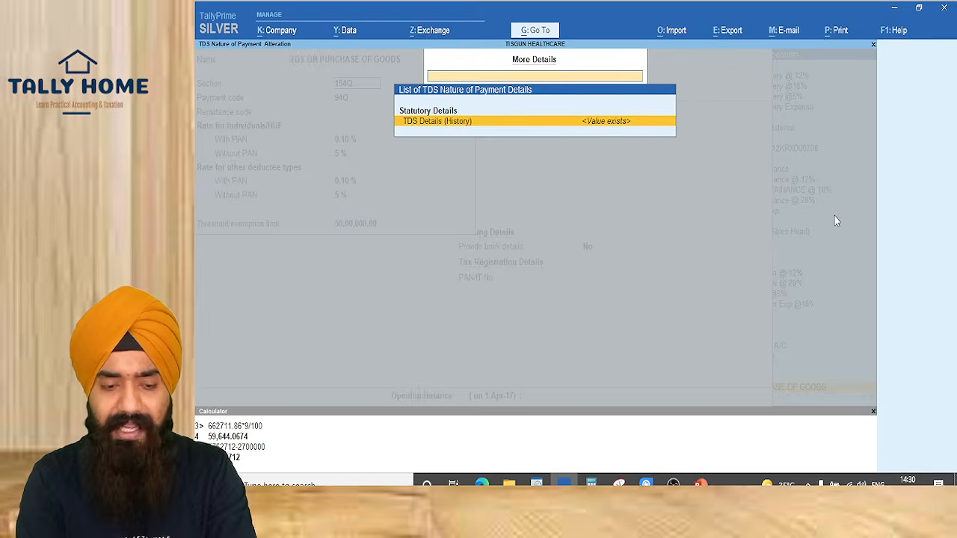
{"action": "key", "text": "Return"}
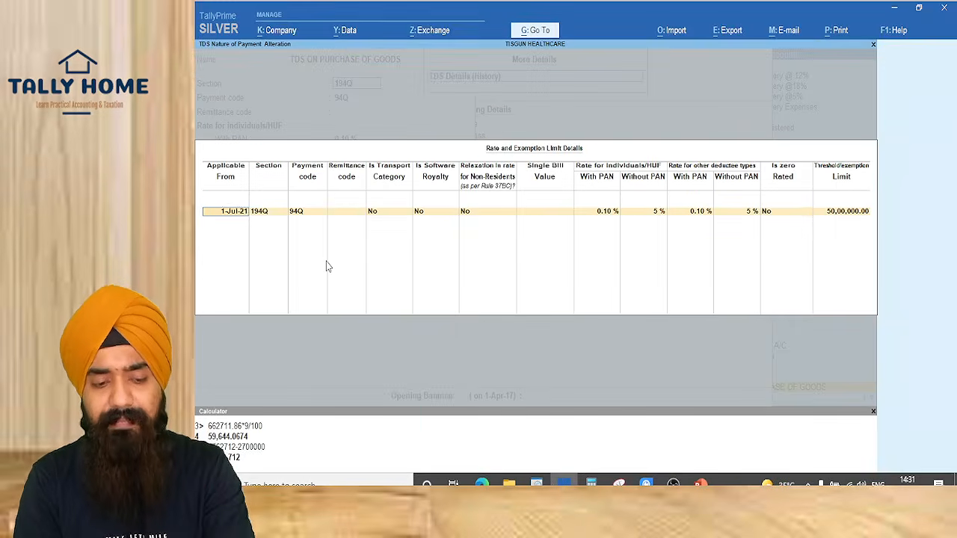
{"action": "key", "text": "Escape"}
{"action": "key", "text": "Escape"}
{"action": "key", "text": "Escape"}
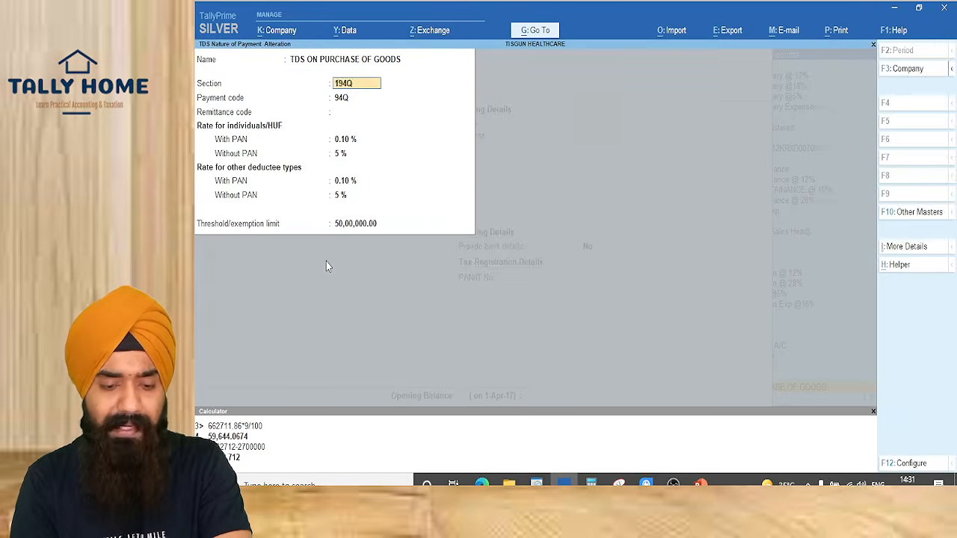
{"action": "key", "text": "Escape"}
{"action": "key", "text": "Escape"}
{"action": "key", "text": "Escape"}
{"action": "key", "text": "Escape"}
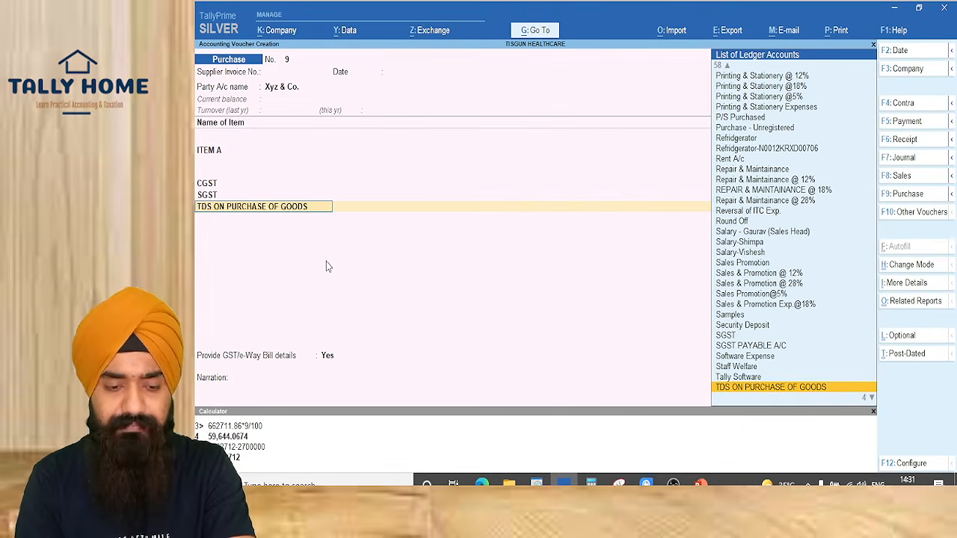
Delete the TDS line, set new bill reference 9, and save the purchase voucher
{"action": "key", "text": "Return"}
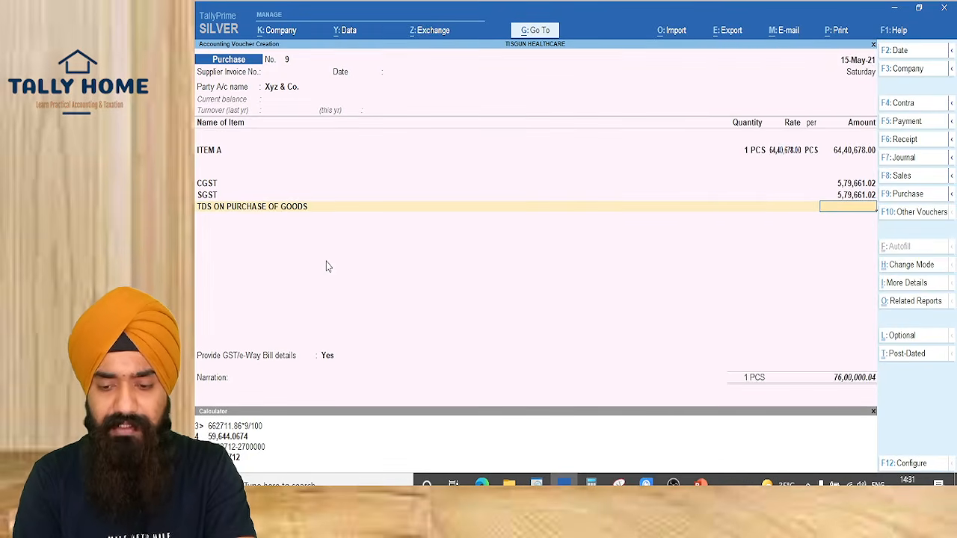
{"action": "key", "text": "BackSpace"}
{"action": "key", "text": "ctrl+d"}
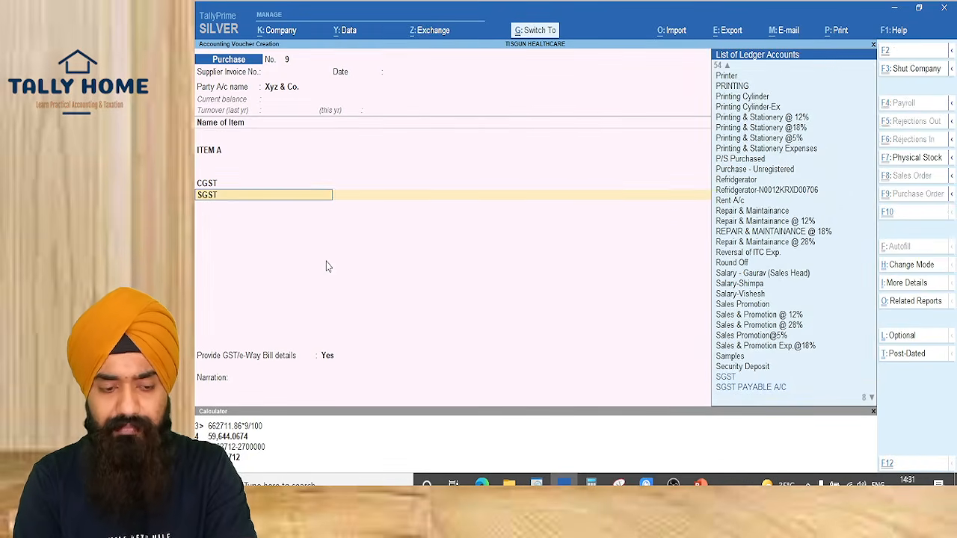
{"action": "key", "text": "Return"}
{"action": "key", "text": "Return"}
{"action": "key", "text": "Return"}
{"action": "key", "text": "Return"}
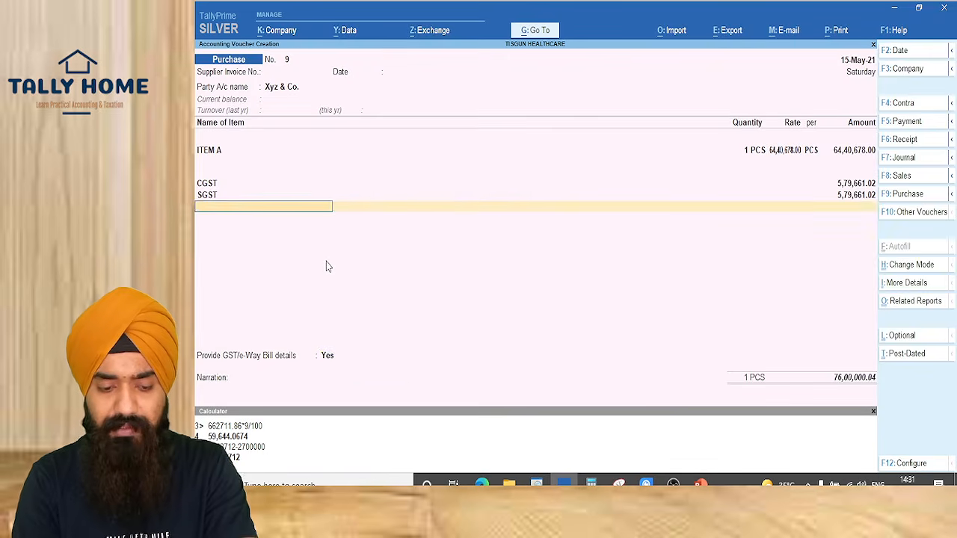
{"action": "key", "text": "Return"}
{"action": "key", "text": "n"}
{"action": "key", "text": "Return"}
{"action": "key", "text": "Return"}
{"action": "key", "text": "Return"}
{"action": "key", "text": "Return"}
{"action": "key", "text": "Return"}
{"action": "key", "text": "Return"}
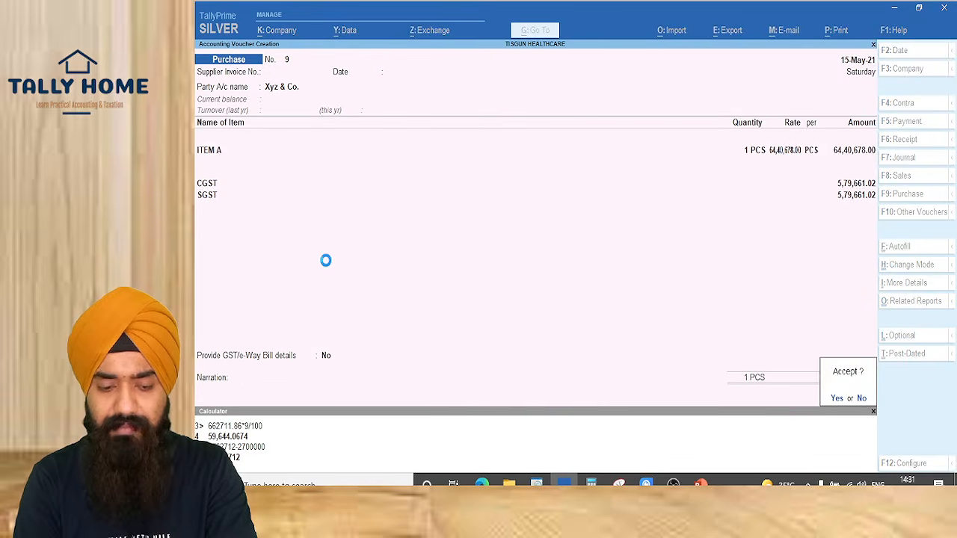
{"action": "key", "text": "Return"}
Date the new purchase voucher 15-Jul-21 and select Xyz & Co. as the party
{"action": "key", "text": "F2"}
{"action": "type", "text": "15-7"}
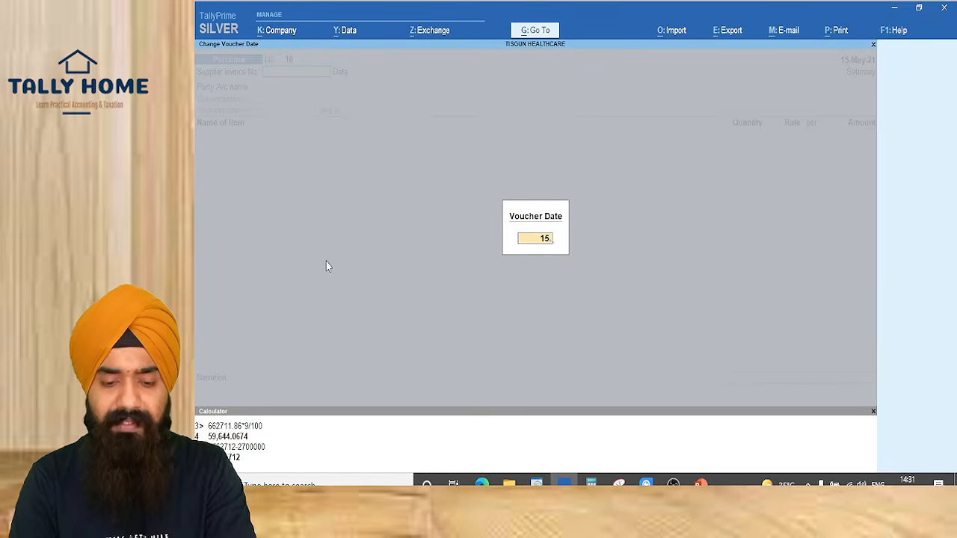
{"action": "key", "text": "Return"}
{"action": "key", "text": "Return"}
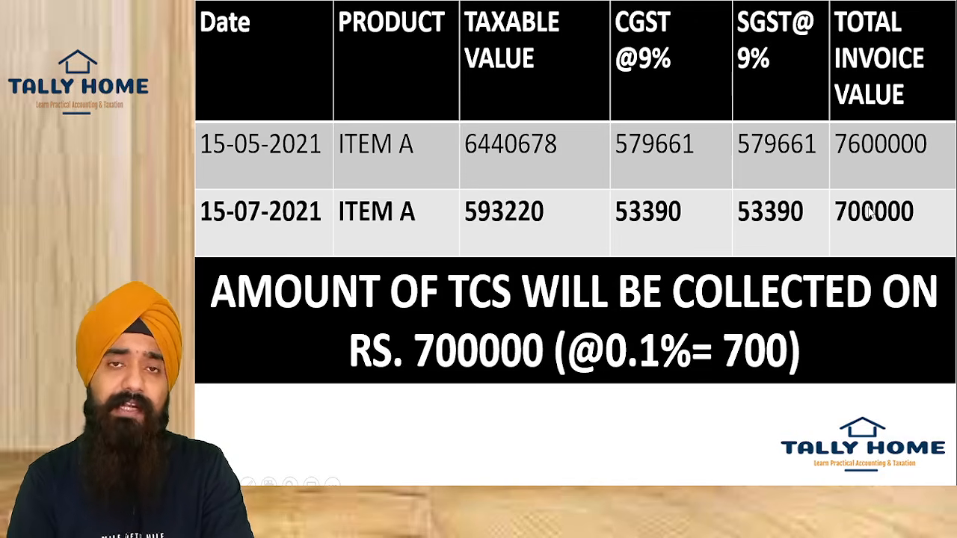
{"action": "key", "text": "alt+Tab"}
{"action": "key", "text": "alt+Tab"}
{"action": "key", "text": "alt+Tab"}
{"action": "key", "text": "alt+Tab"}
{"action": "type", "text": "xy"}
{"action": "key", "text": "Return"}
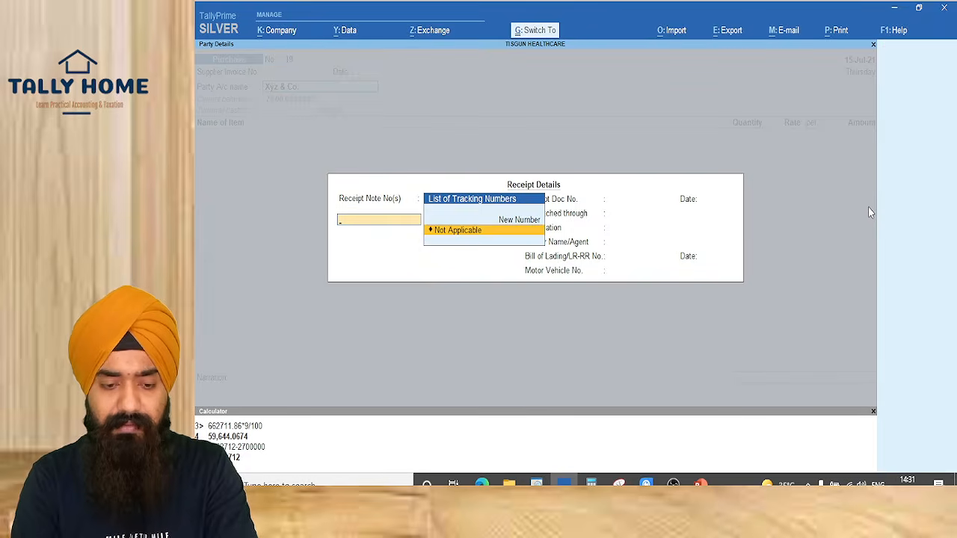
{"action": "key", "text": "ctrl+a"}
{"action": "key", "text": "ctrl+a"}
Enter ITEM A, 1 PCS at a rate of 5,93,220
{"action": "type", "text": "ite"}
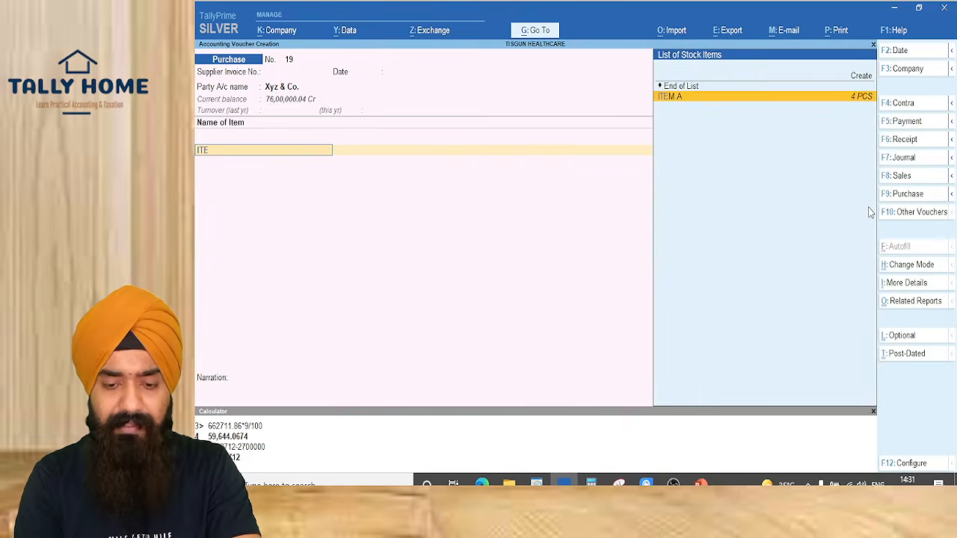
{"action": "key", "text": "Return"}
{"action": "key", "text": "Return"}
{"action": "key", "text": "Return"}
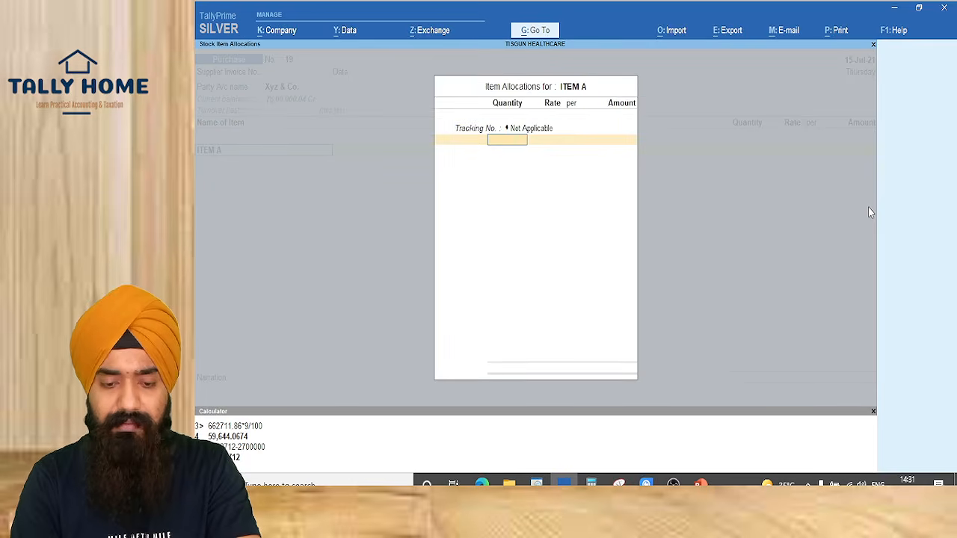
{"action": "type", "text": "1"}
{"action": "key", "text": "Return"}
{"action": "type", "text": "5,93,220"}
{"action": "key", "text": "Return"}
{"action": "key", "text": "Return"}
{"action": "key", "text": "Return"}
{"action": "key", "text": "Return"}
{"action": "key", "text": "Return"}
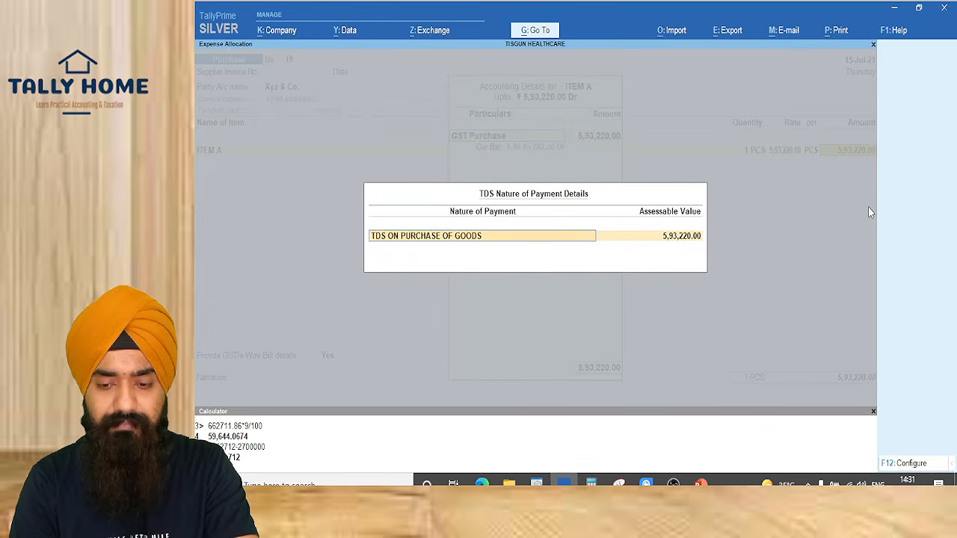
{"action": "key", "text": "Return"}
{"action": "key", "text": "Return"}
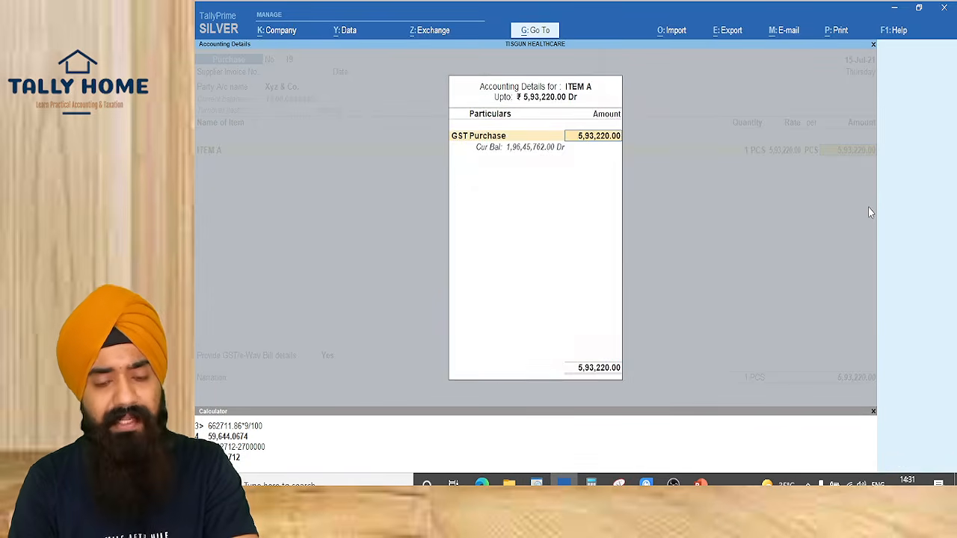
{"action": "key", "text": "Return"}
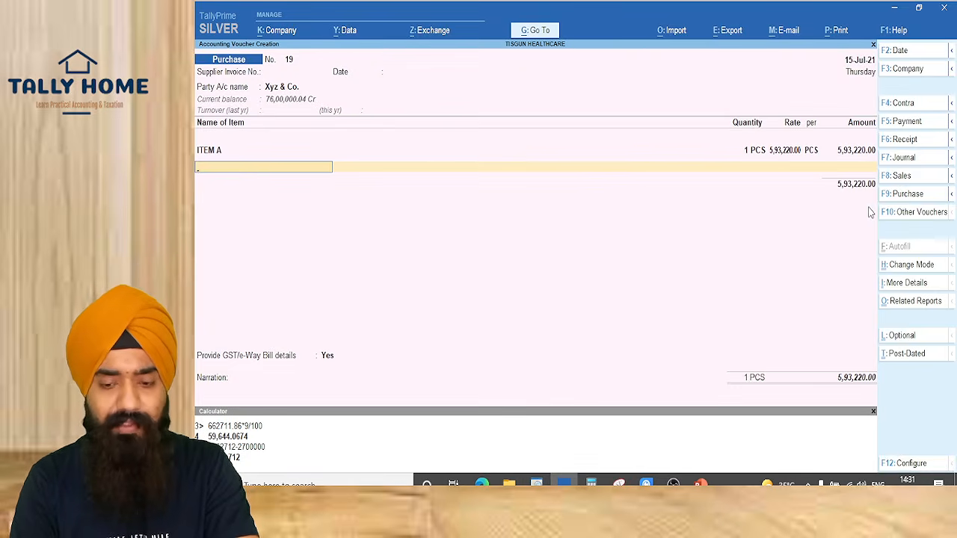
Add the CGST (53,389.80), SGST and TDS ledger lines to the voucher
{"action": "key", "text": "Return"}
{"action": "type", "text": "cgst"}
{"action": "key", "text": "Return"}
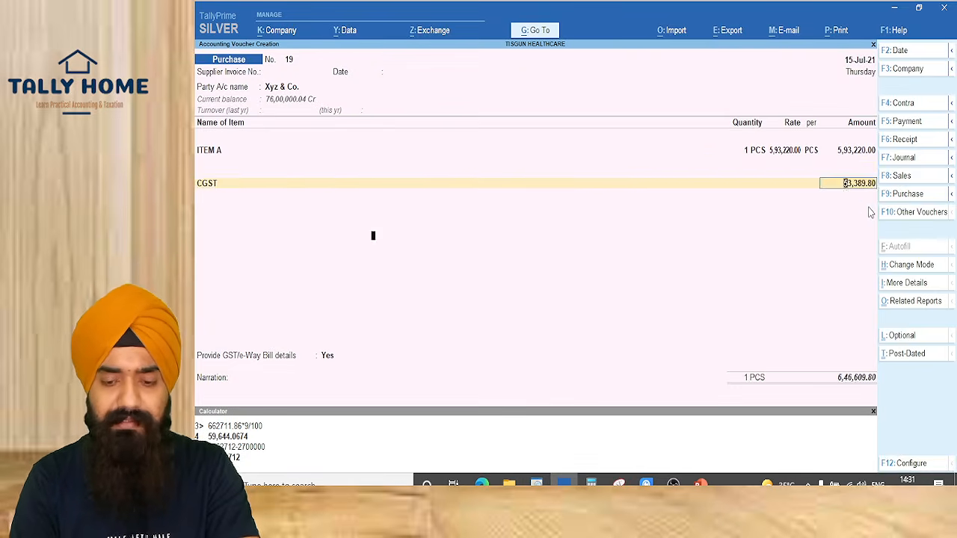
{"action": "key", "text": "Return"}
{"action": "key", "text": "Return"}
{"action": "key", "text": "Return"}
{"action": "key", "text": "Return"}
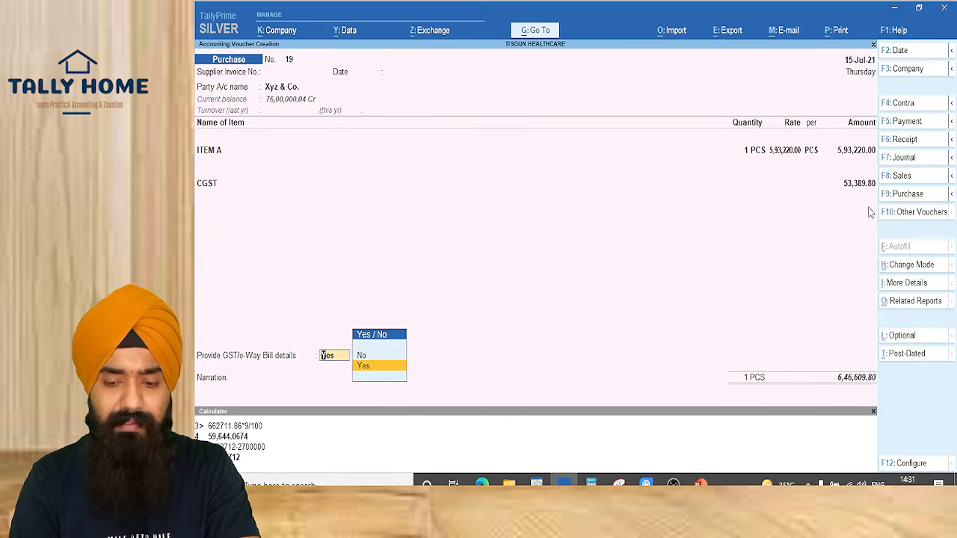
{"action": "key", "text": "BackSpace"}
{"action": "key", "text": "Return"}
{"action": "key", "text": "Return"}
{"action": "key", "text": "Return"}
{"action": "type", "text": "sgst"}
{"action": "key", "text": "Return"}
{"action": "key", "text": "Return"}
{"action": "key", "text": "Return"}
{"action": "key", "text": "Return"}
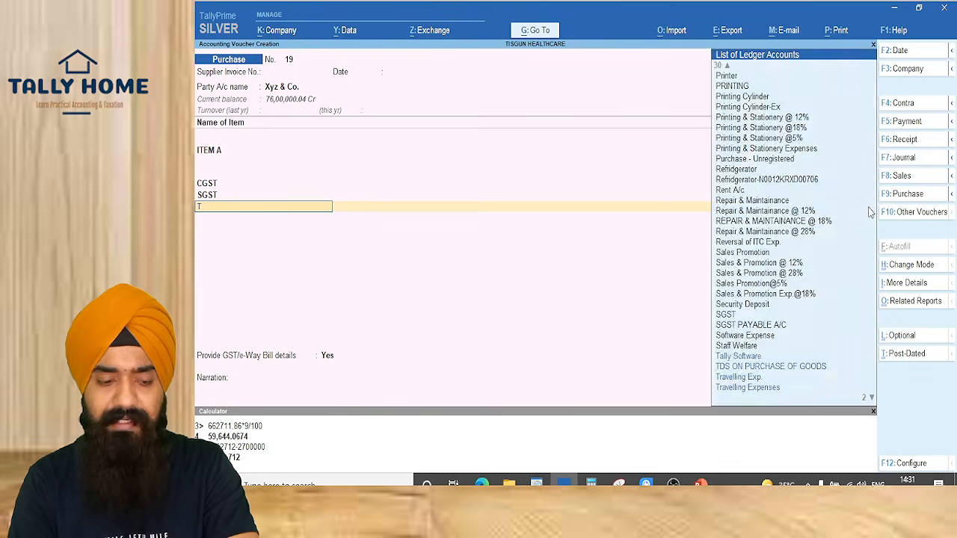
{"action": "type", "text": "tds"}
{"action": "key", "text": "Return"}
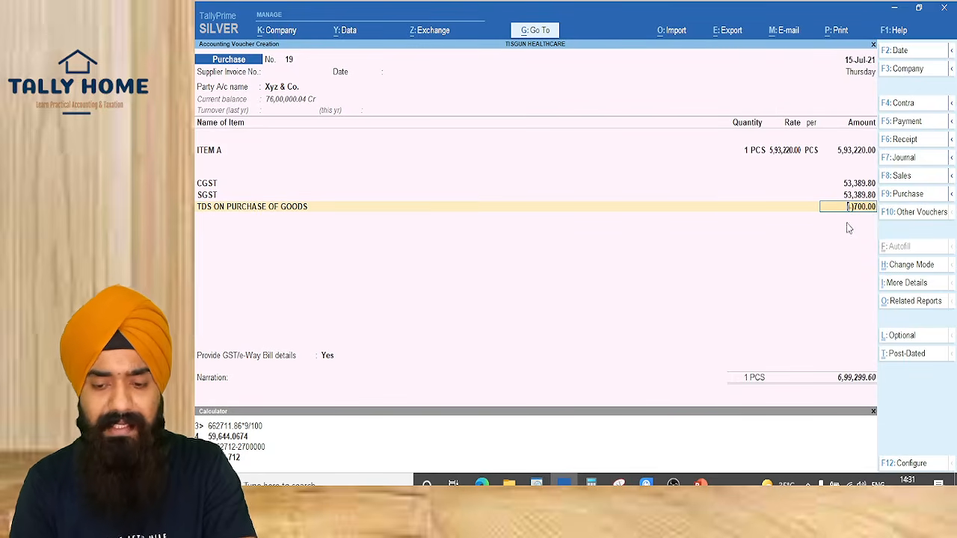
Review the GST and TDS tax analysis, then skip the e-Way bill details
{"action": "key", "text": "alt+a"}
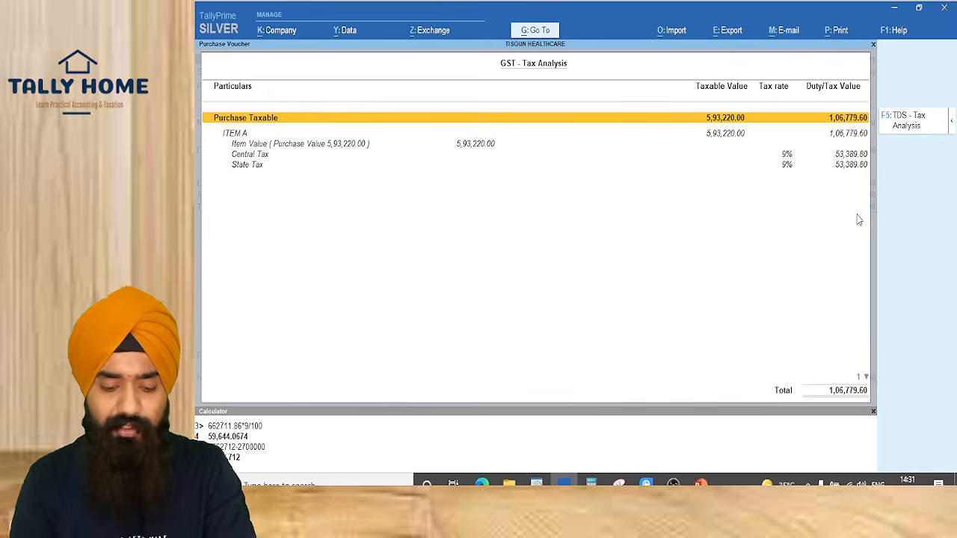
{"action": "key", "text": "F5"}
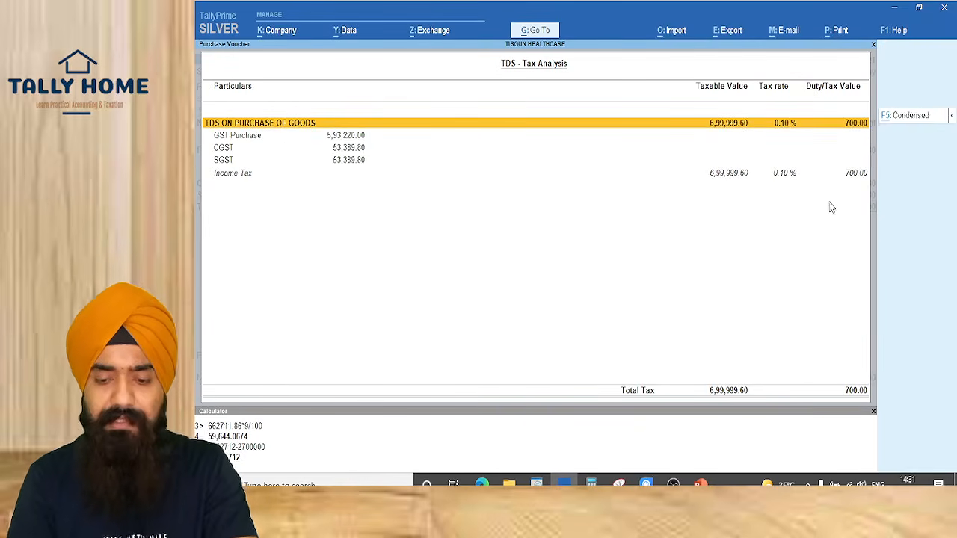
{"action": "key", "text": "Escape"}
{"action": "key", "text": "Return"}
{"action": "key", "text": "Return"}
{"action": "key", "text": "Return"}
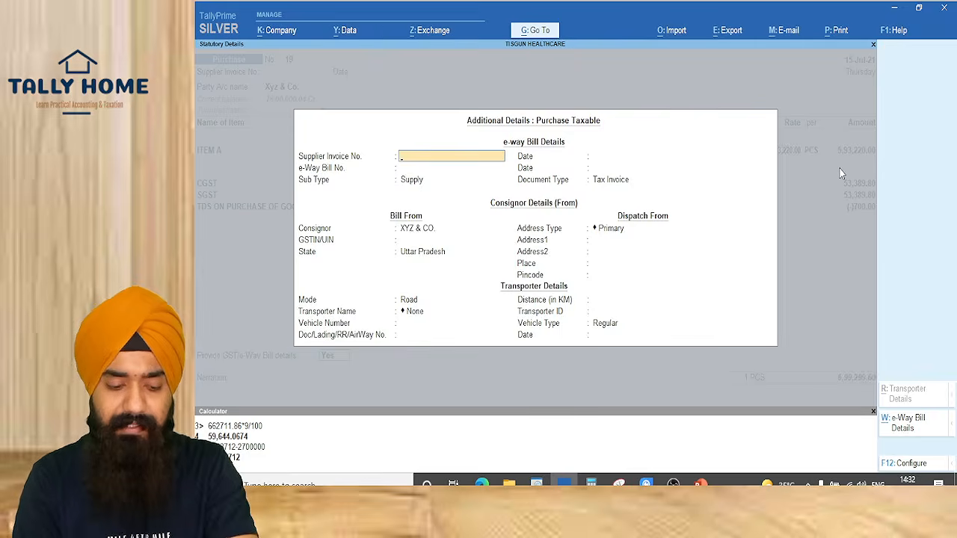
{"action": "key", "text": "ctrl+a"}
Allocate bill-wise with a New Ref and a TDS reference, then save voucher 19
{"action": "key", "text": "Return"}
{"action": "key", "text": "Return"}
{"action": "key", "text": "Return"}
{"action": "key", "text": "Return"}
{"action": "key", "text": "Return"}
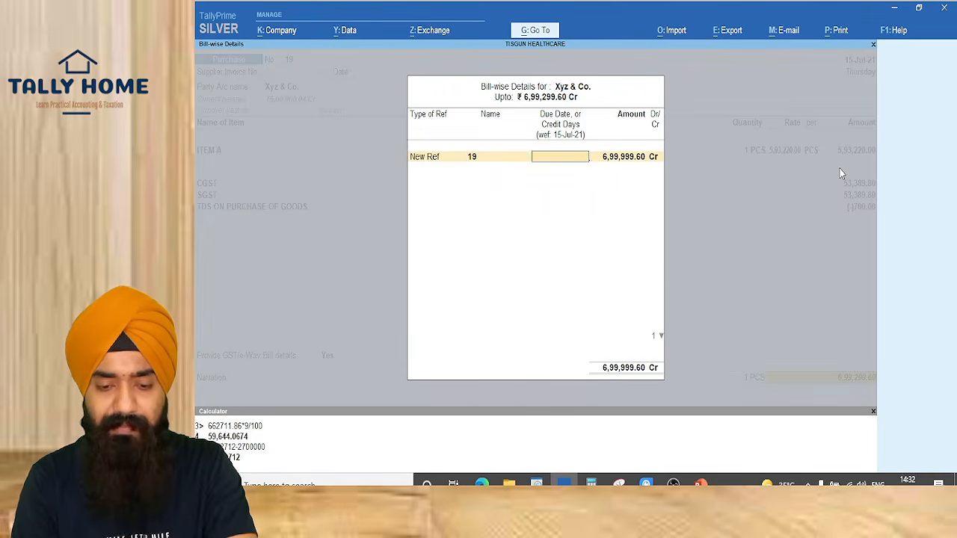
{"action": "key", "text": "Return"}
{"action": "type", "text": "TDS"}
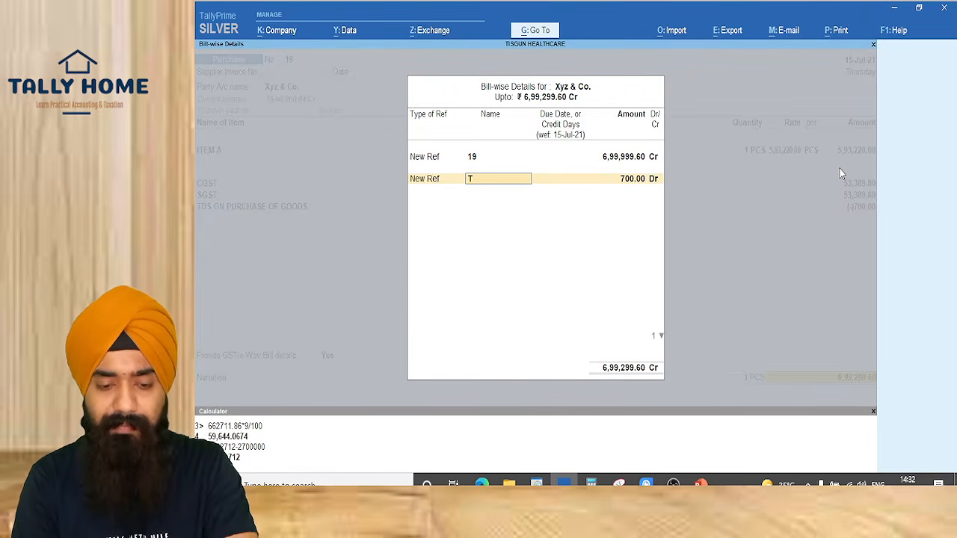
{"action": "key", "text": "Return"}
{"action": "key", "text": "Return"}
{"action": "key", "text": "Return"}
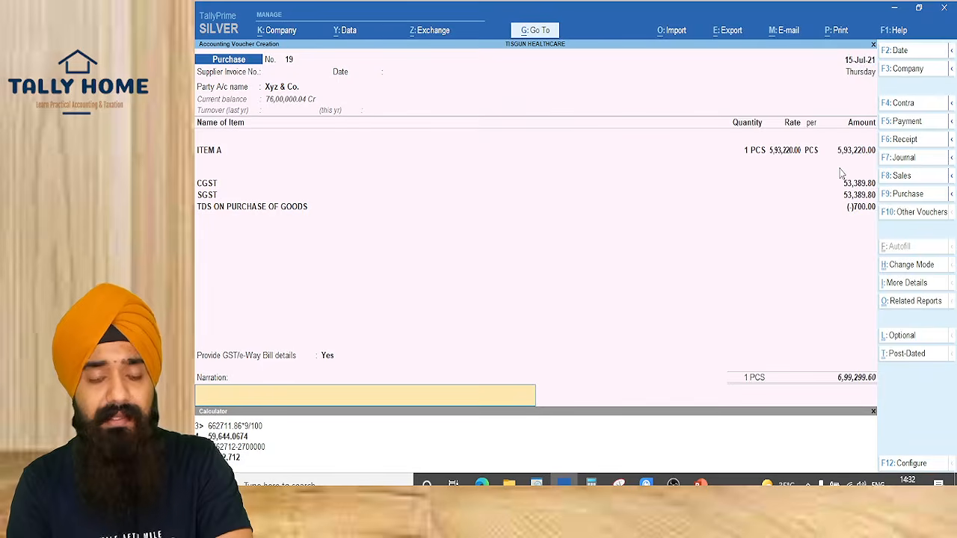
{"action": "key", "text": "Return"}
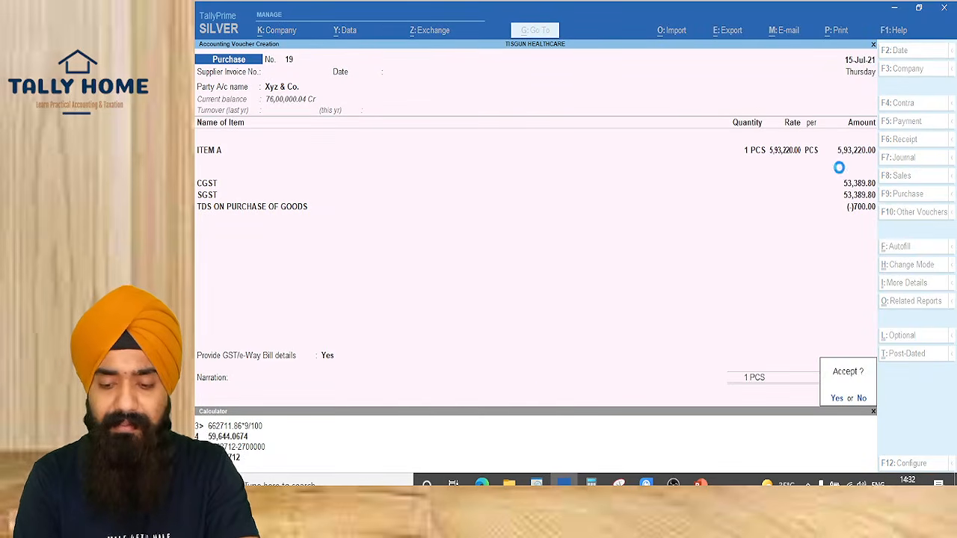
{"action": "key", "text": "Return"}
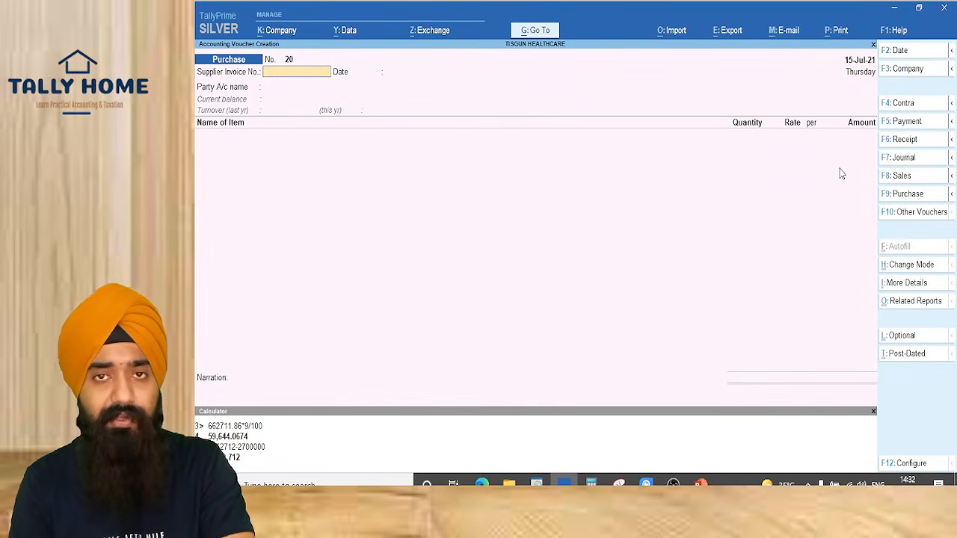
Go to Statutory Reports > TDS Reports > Form 26Q for Jul–Sep 2021
{"action": "key", "text": "Escape"}
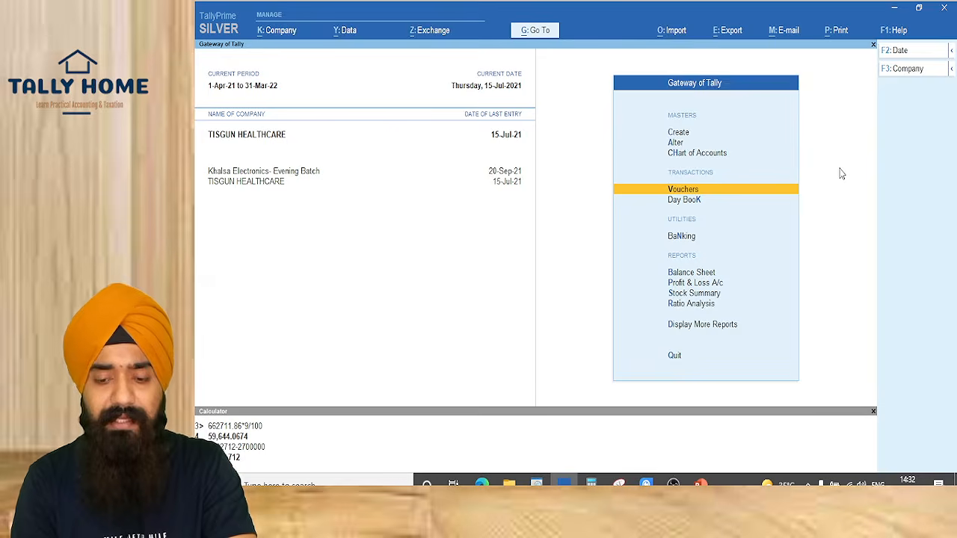
{"action": "key", "text": "d"}
{"action": "key", "text": "o"}
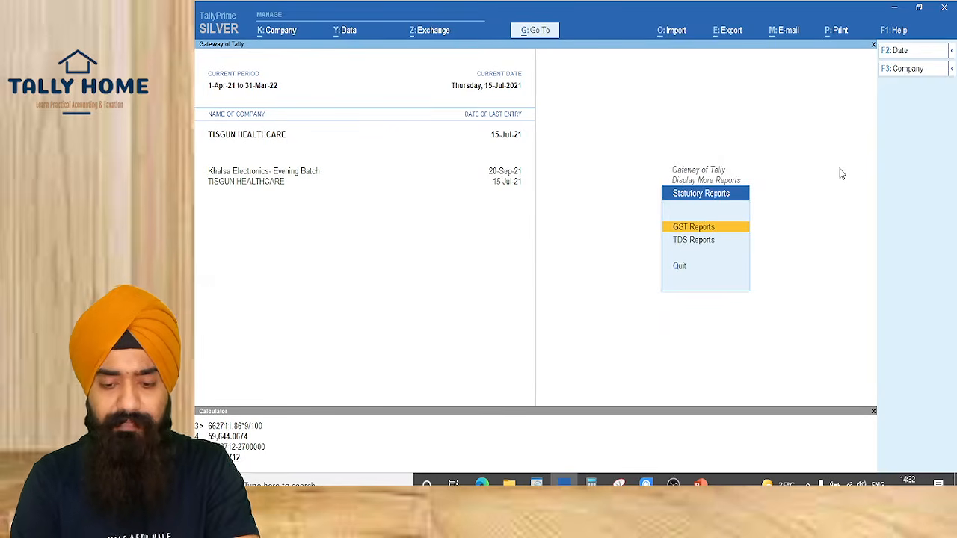
{"action": "key", "text": "Down"}
{"action": "key", "text": "Return"}
{"action": "key", "text": "Down"}
{"action": "key", "text": "Return"}
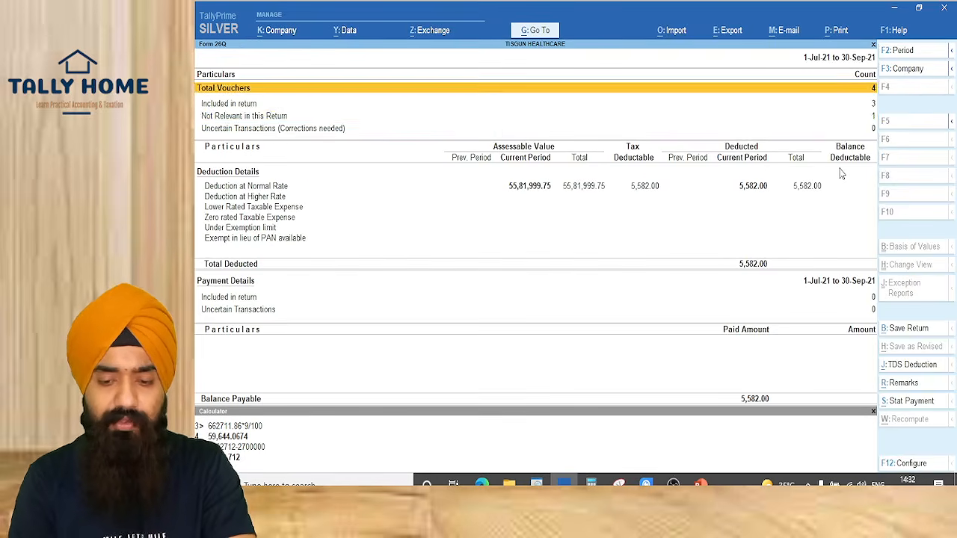
Check Deduction at Normal Rate for Xyz & Co.'s 700.00 TDS entry
{"action": "key", "text": "Down"}
{"action": "key", "text": "Down"}
{"action": "key", "text": "Down"}
{"action": "key", "text": "Up"}
{"action": "key", "text": "Return"}
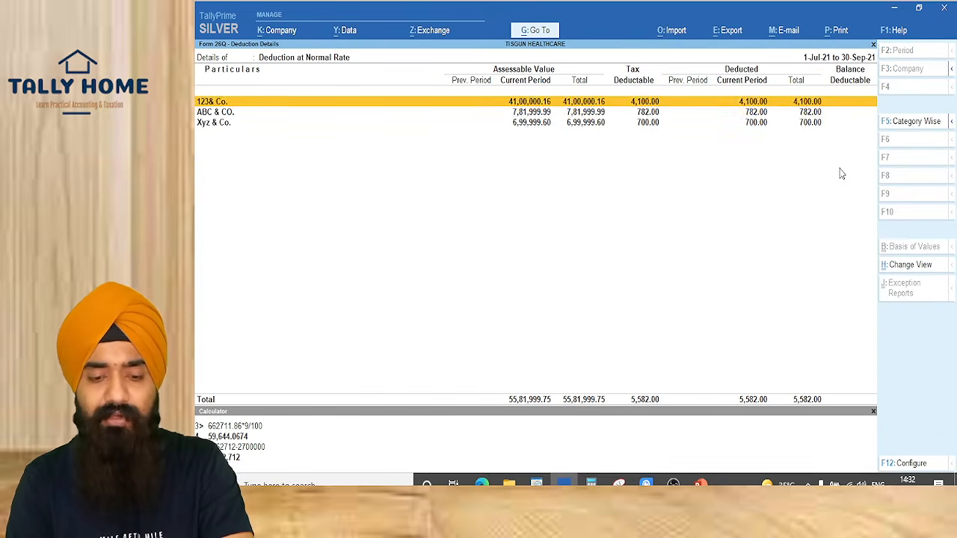
{"action": "key", "text": "shift+Down"}
{"action": "key", "text": "shift+Down"}
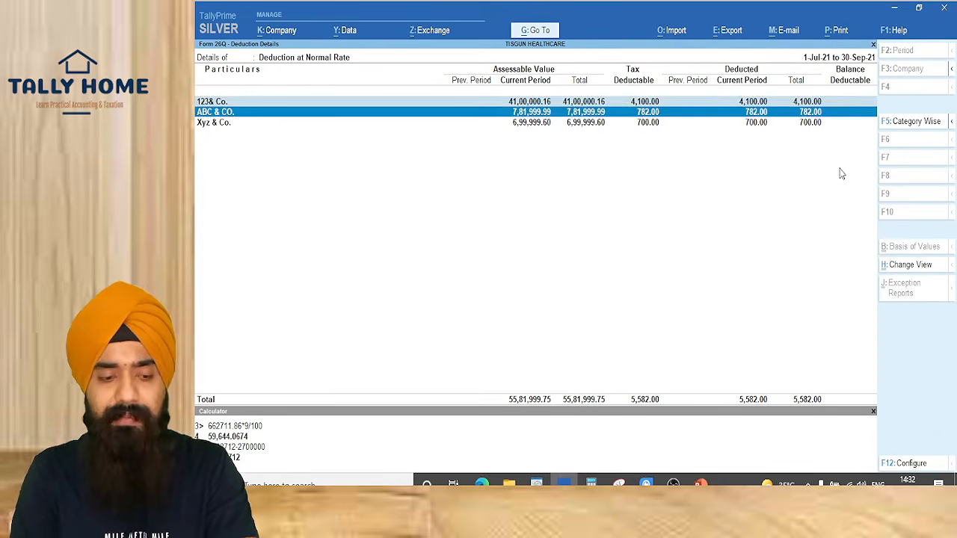
{"action": "key", "text": "shift+Down"}
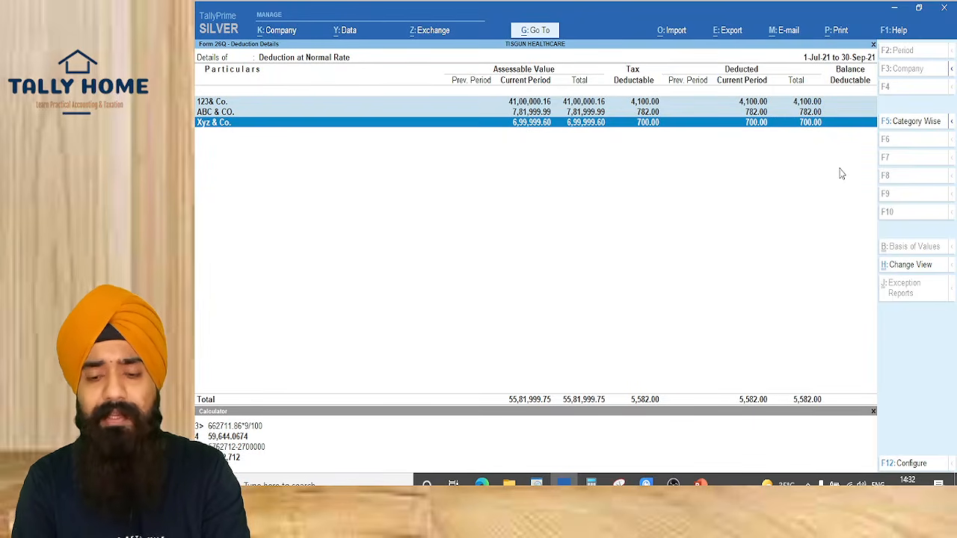
{"action": "key", "text": "Escape"}
{"action": "key", "text": "Escape"}
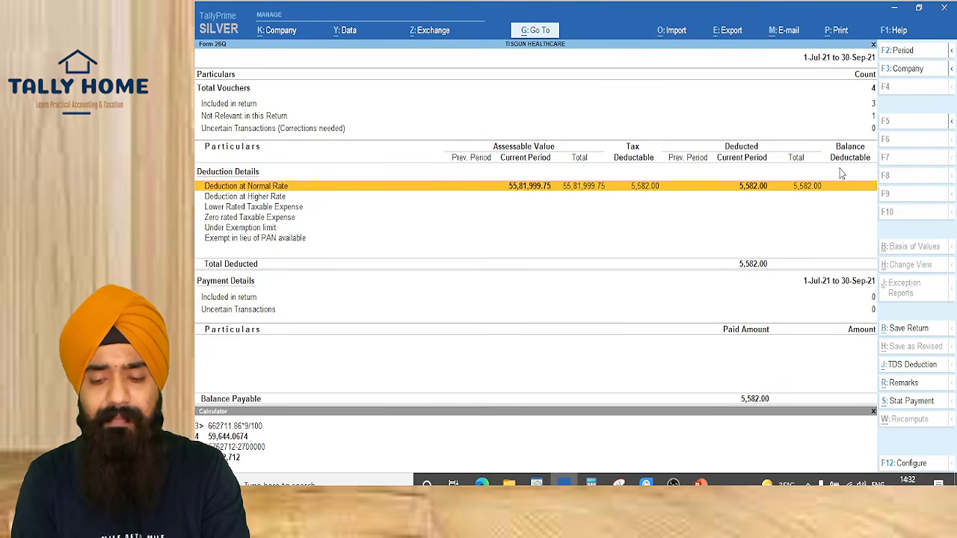